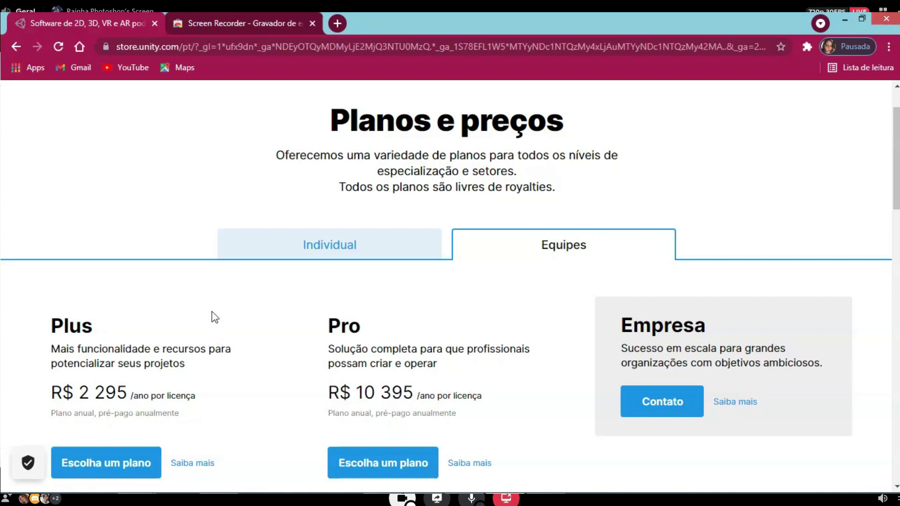
- Review the Individual plans on the Unity Store pricing page and choose to get started with the free Personal plan
{"action": "left_click", "coordinate": [281, 253]}
{"action": "scroll", "coordinate": [249, 238], "scroll_direction": "down", "scroll_amount": 2}
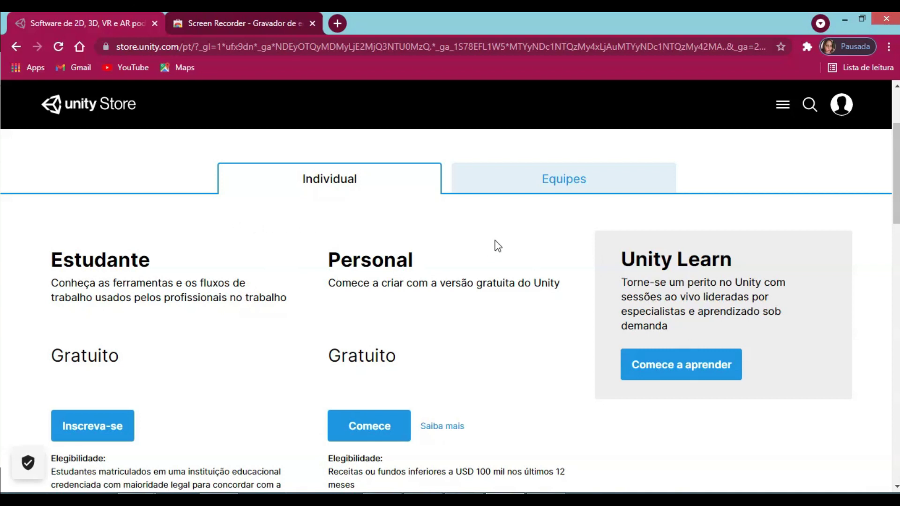
{"action": "scroll", "coordinate": [247, 229], "scroll_direction": "down", "scroll_amount": 2}
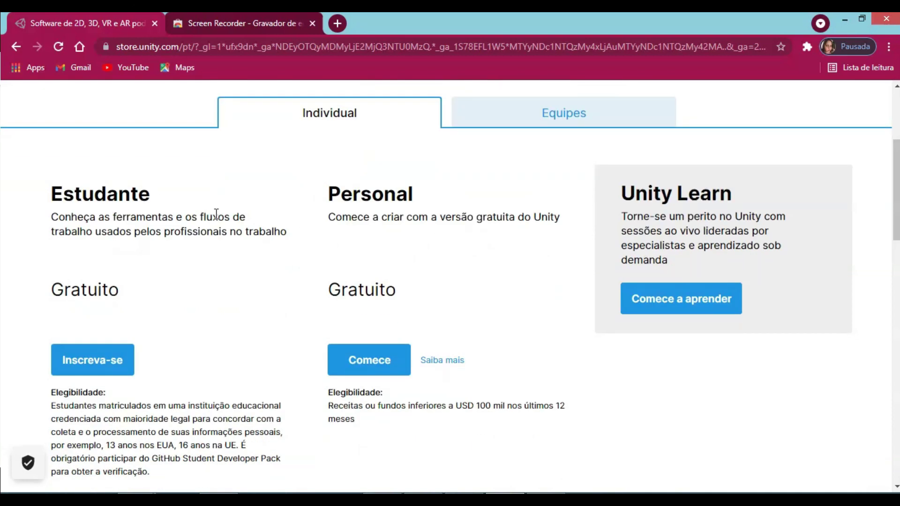
{"action": "scroll", "coordinate": [216, 214], "scroll_direction": "down", "scroll_amount": 2}
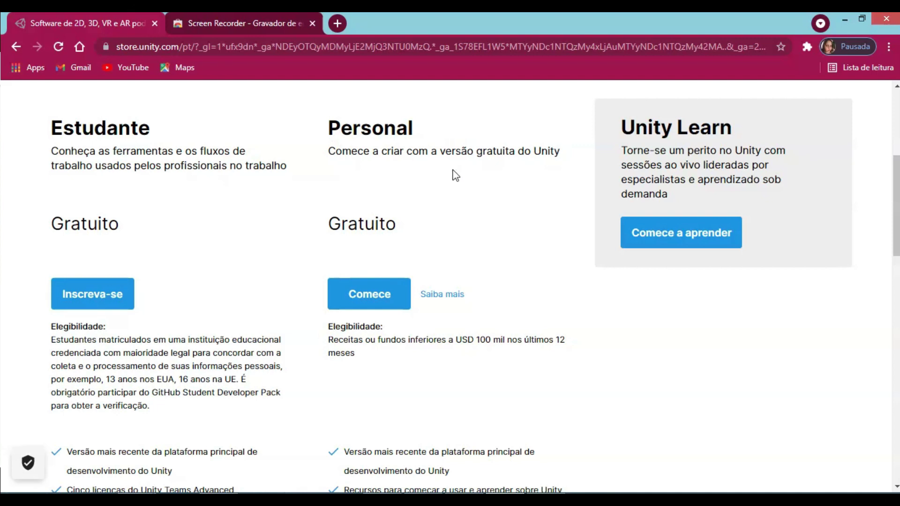
{"action": "scroll", "coordinate": [314, 288], "scroll_direction": "down", "scroll_amount": 4}
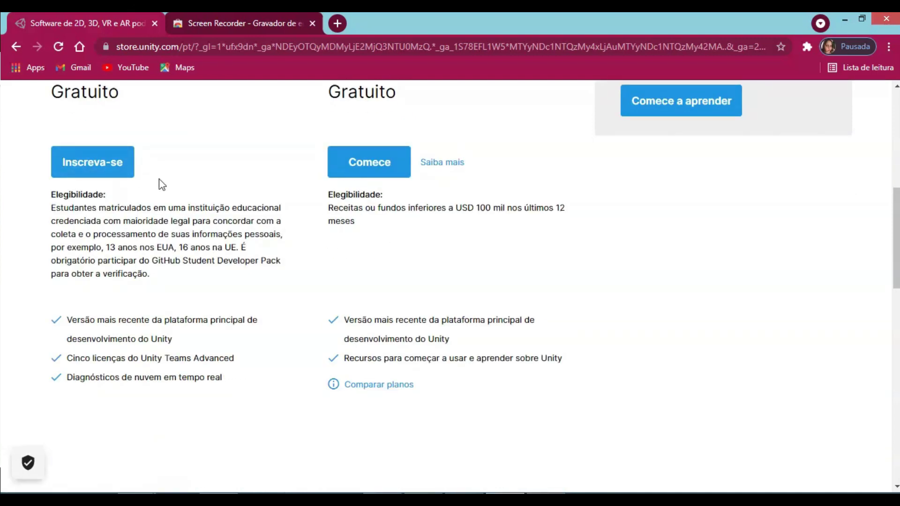
{"action": "left_click", "coordinate": [392, 172]}
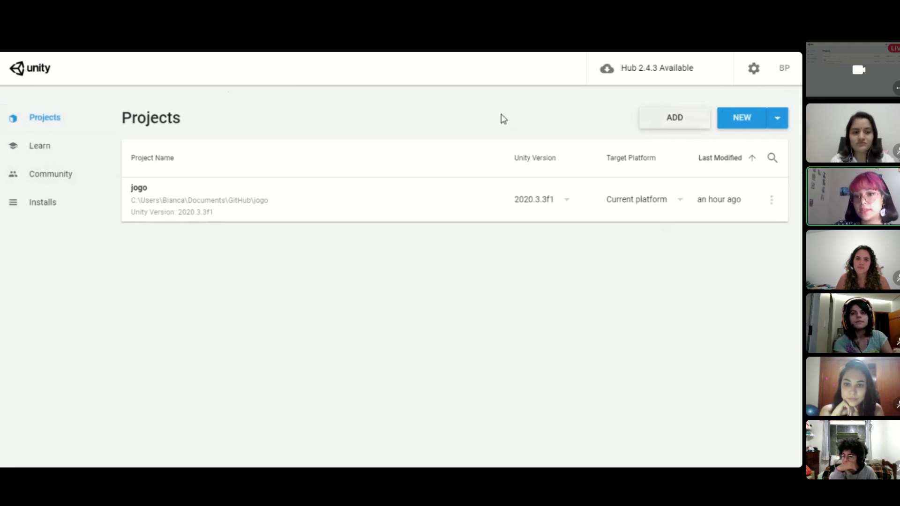
- Examine the sample projects offered under Learn and the Community resources in Unity Hub
{"action": "left_click", "coordinate": [46, 149]}
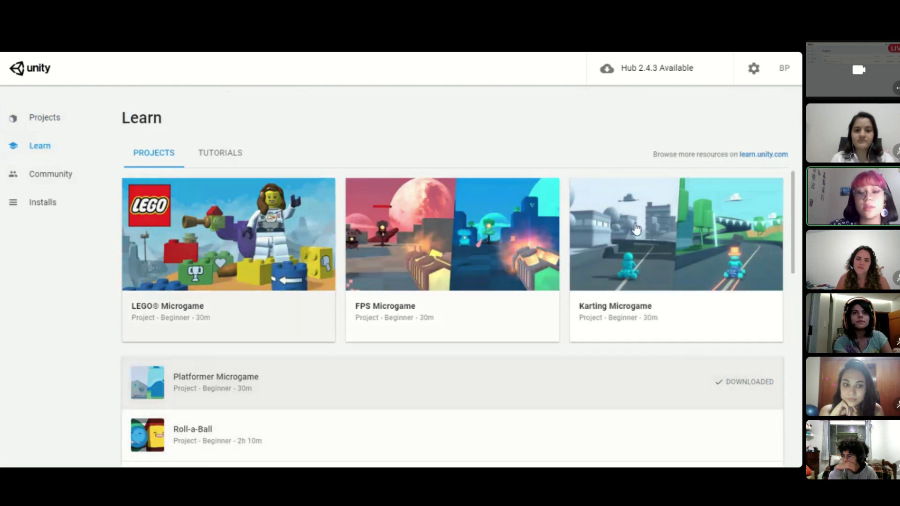
{"action": "scroll", "coordinate": [353, 290], "scroll_direction": "down", "scroll_amount": 2}
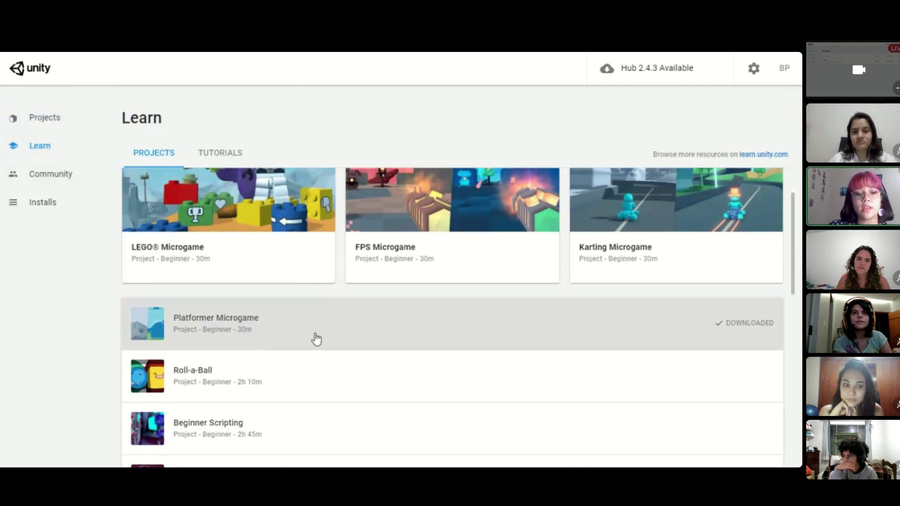
{"action": "scroll", "coordinate": [318, 340], "scroll_direction": "down", "scroll_amount": 3}
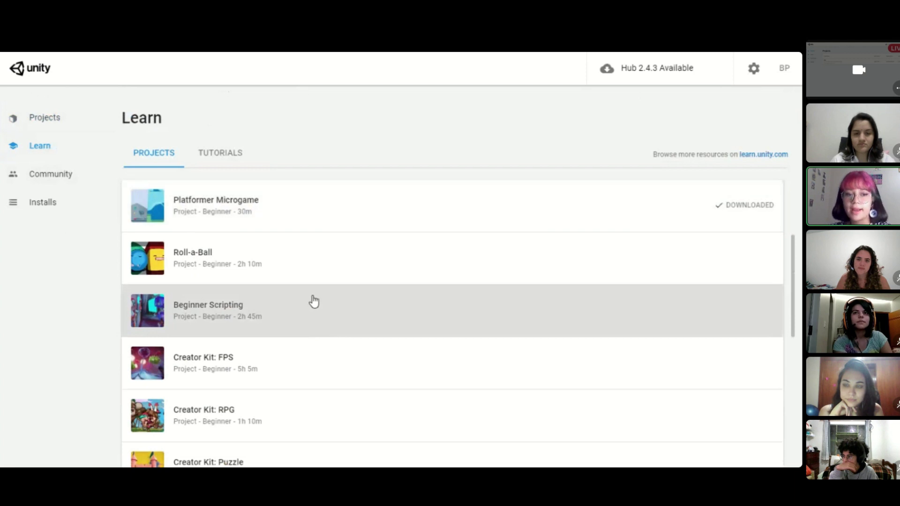
{"action": "scroll", "coordinate": [314, 302], "scroll_direction": "up", "scroll_amount": 3}
{"action": "left_click", "coordinate": [33, 180]}
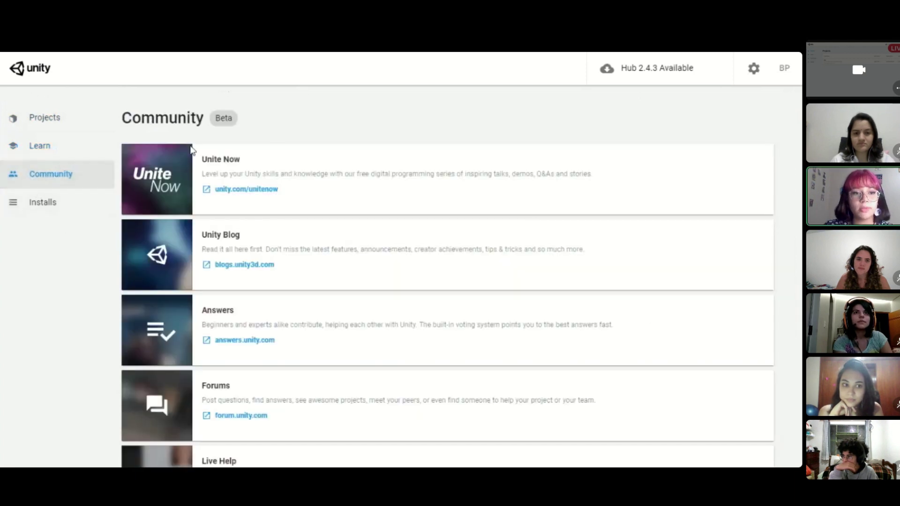
{"action": "scroll", "coordinate": [309, 290], "scroll_direction": "down", "scroll_amount": 3}
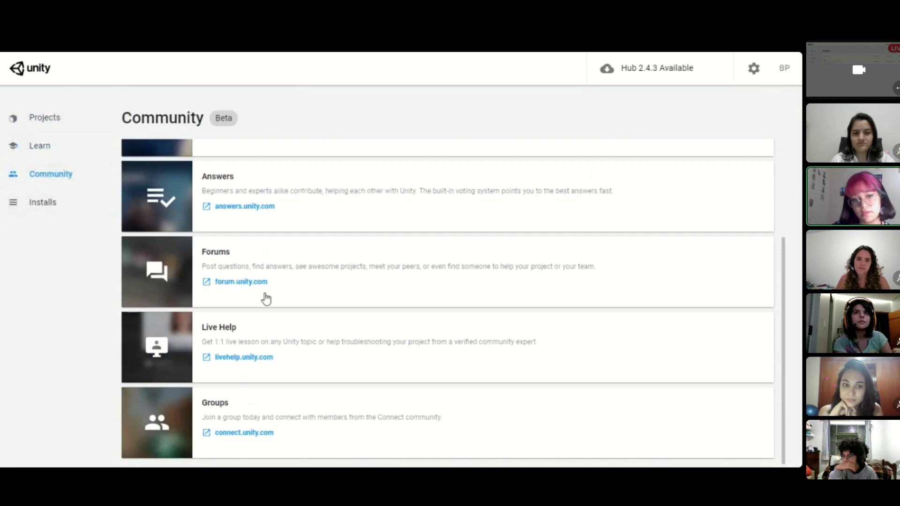
{"action": "scroll", "coordinate": [266, 298], "scroll_direction": "up", "scroll_amount": 3}
- Inspect the Unity versions available to install and the modules offered for Unity 2020.3.12f1 (LTS), without installing anything
{"action": "left_click", "coordinate": [47, 204]}
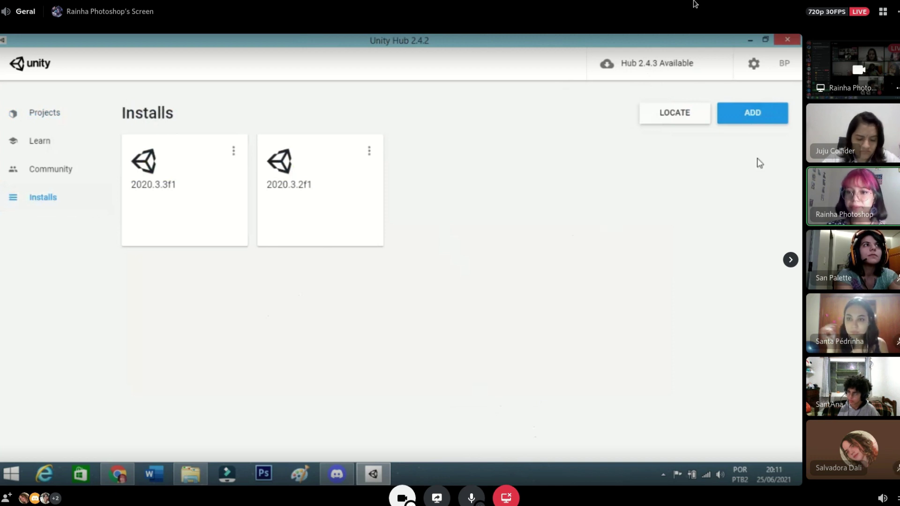
{"action": "left_click", "coordinate": [755, 118]}
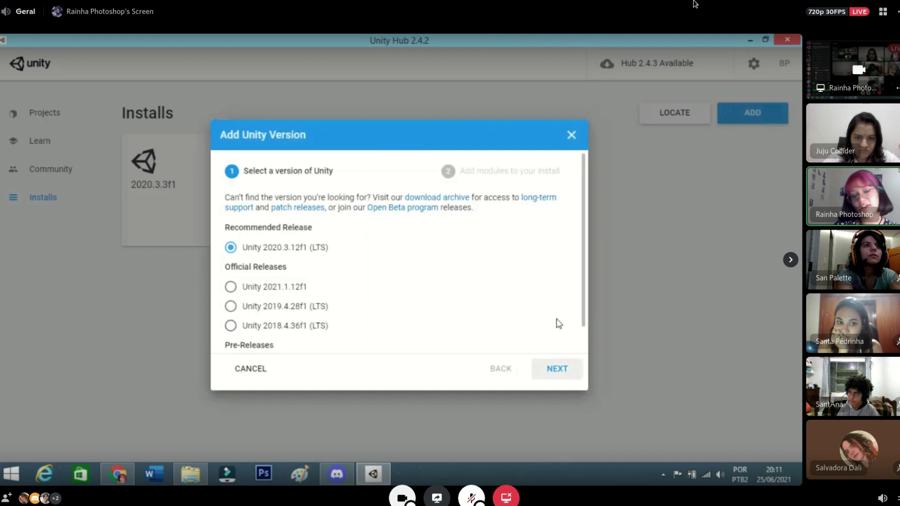
{"action": "left_click", "coordinate": [560, 374]}
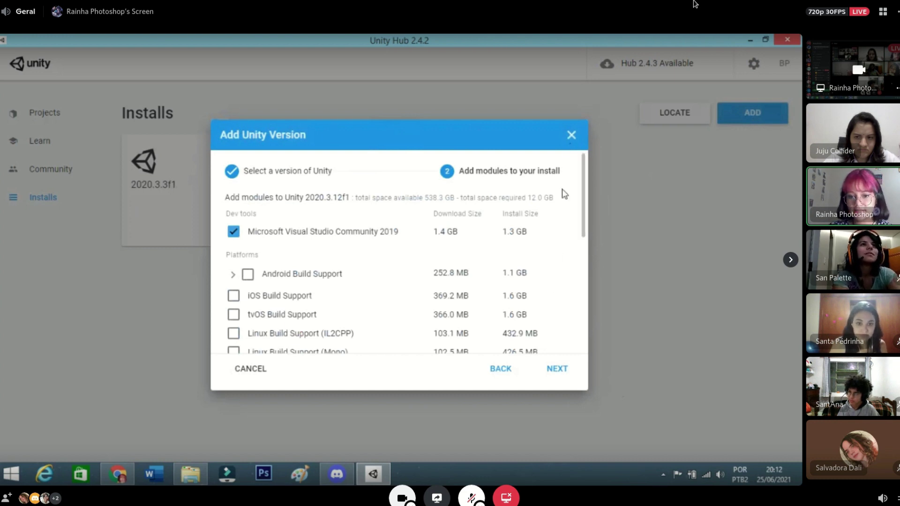
{"action": "left_click", "coordinate": [572, 137]}
- Start a new Unity project, look through the available templates and choose the 2D template
{"action": "left_click", "coordinate": [58, 121]}
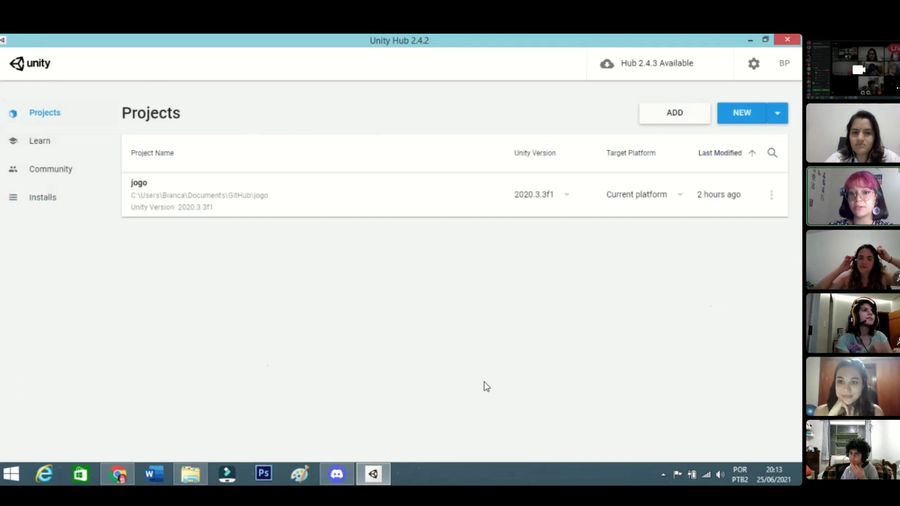
{"action": "left_click", "coordinate": [743, 117]}
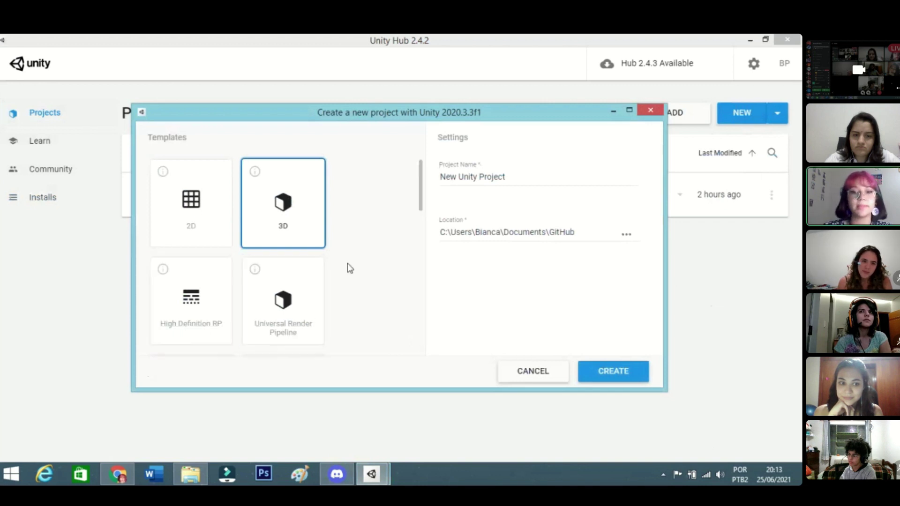
{"action": "scroll", "coordinate": [359, 241], "scroll_direction": "down", "scroll_amount": 4}
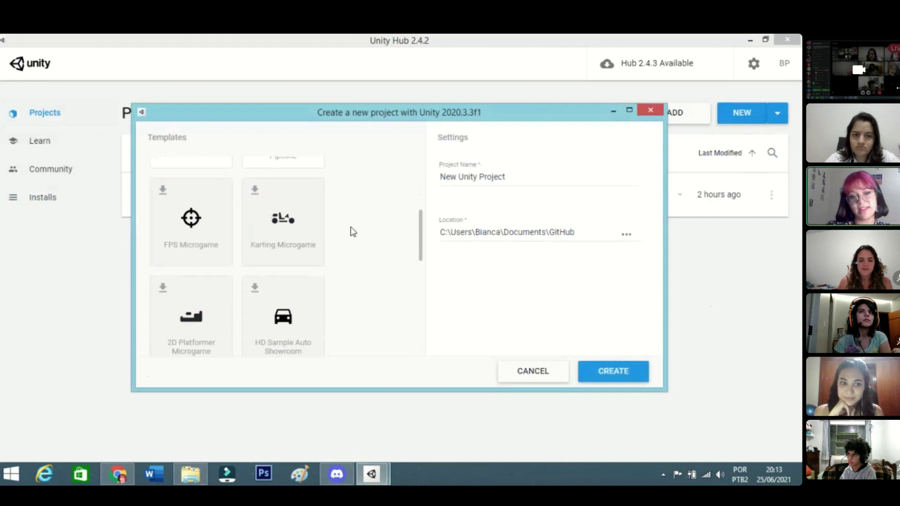
{"action": "scroll", "coordinate": [353, 232], "scroll_direction": "down", "scroll_amount": 1}
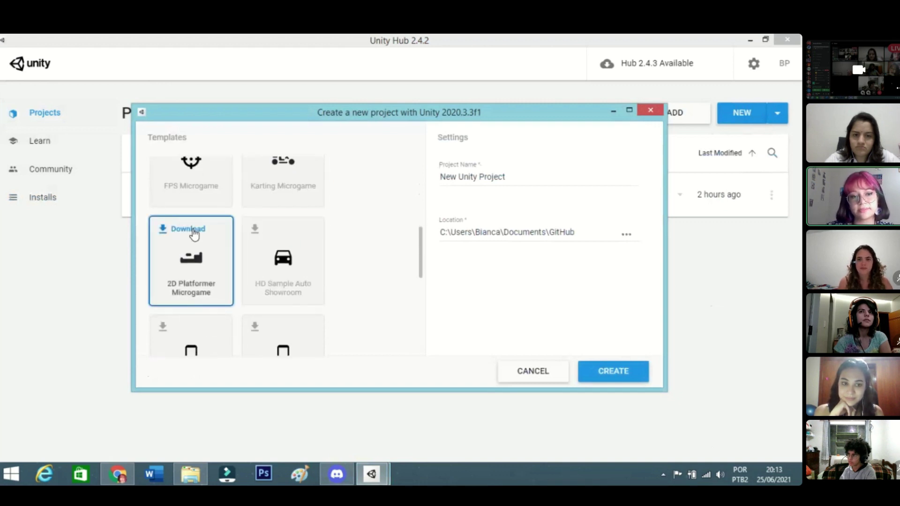
{"action": "scroll", "coordinate": [364, 229], "scroll_direction": "down", "scroll_amount": 2}
{"action": "scroll", "coordinate": [261, 229], "scroll_direction": "up", "scroll_amount": 1}
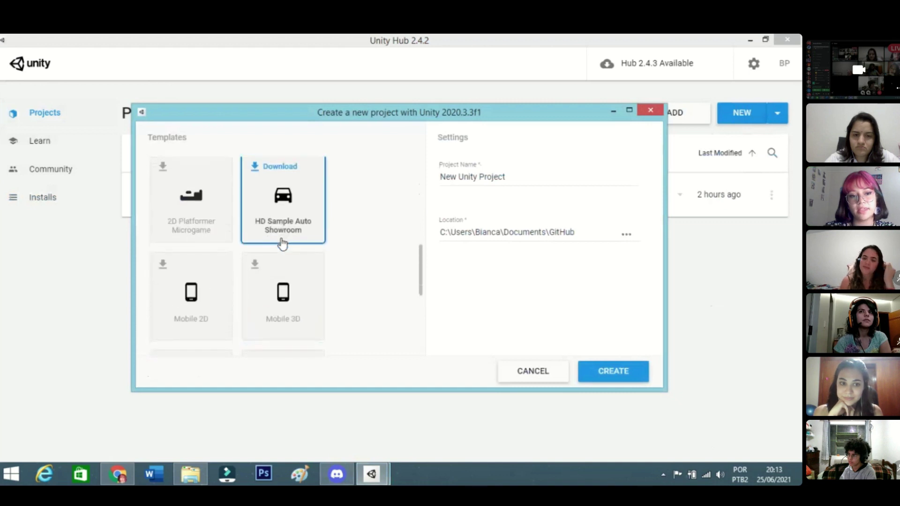
{"action": "scroll", "coordinate": [291, 251], "scroll_direction": "down", "scroll_amount": 1}
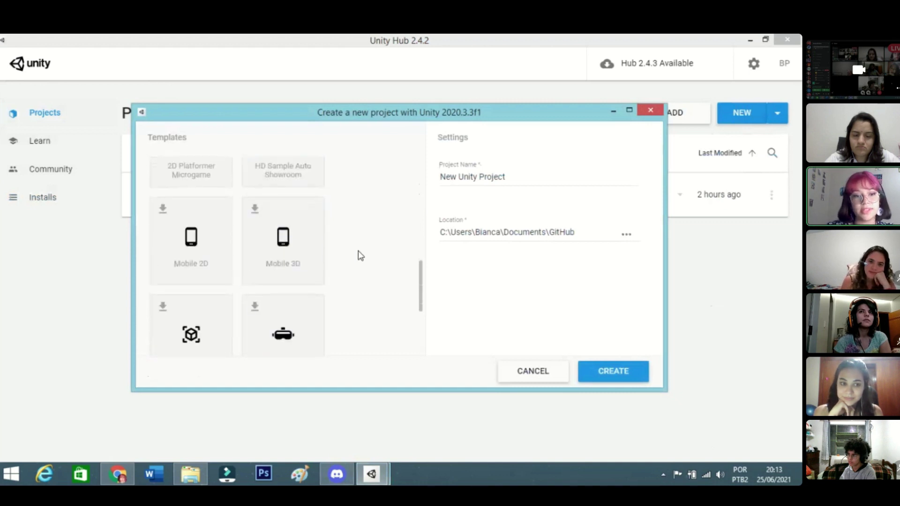
{"action": "scroll", "coordinate": [329, 263], "scroll_direction": "down", "scroll_amount": 2}
{"action": "scroll", "coordinate": [355, 274], "scroll_direction": "up", "scroll_amount": 3}
{"action": "scroll", "coordinate": [355, 273], "scroll_direction": "up", "scroll_amount": 3}
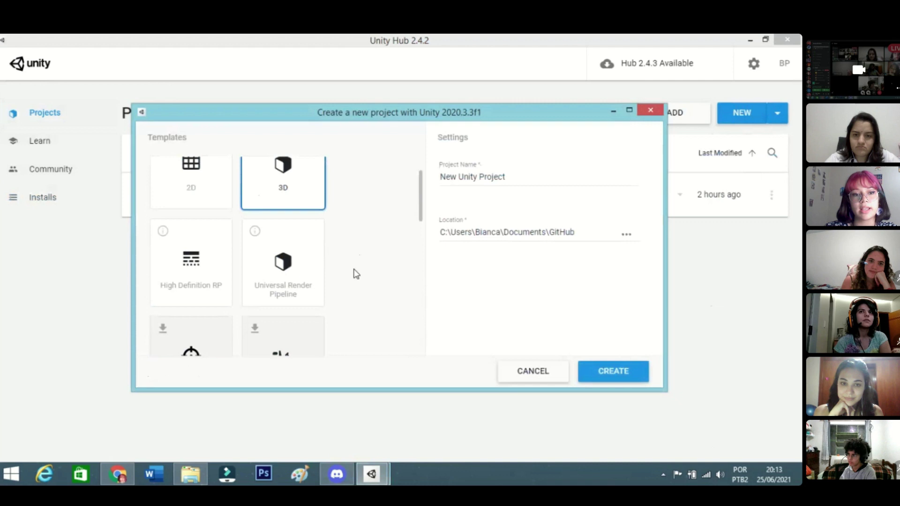
{"action": "left_click", "coordinate": [204, 227]}
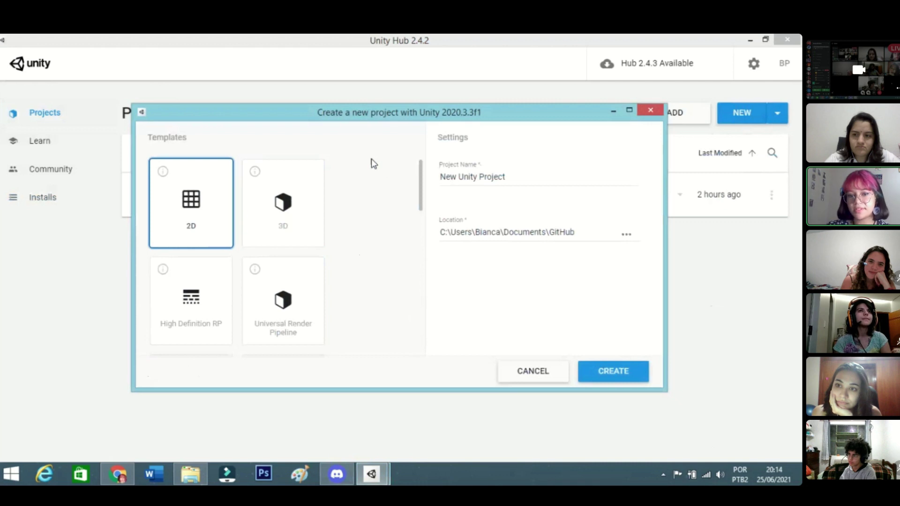
- Name the new project "Semana Universitária"
{"action": "left_click", "coordinate": [577, 171]}
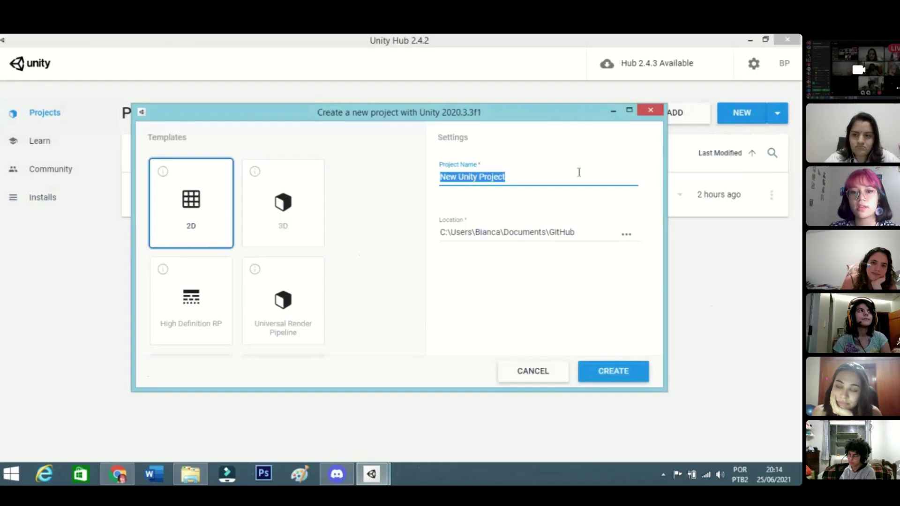
{"action": "type", "text": "Semana Unis"}
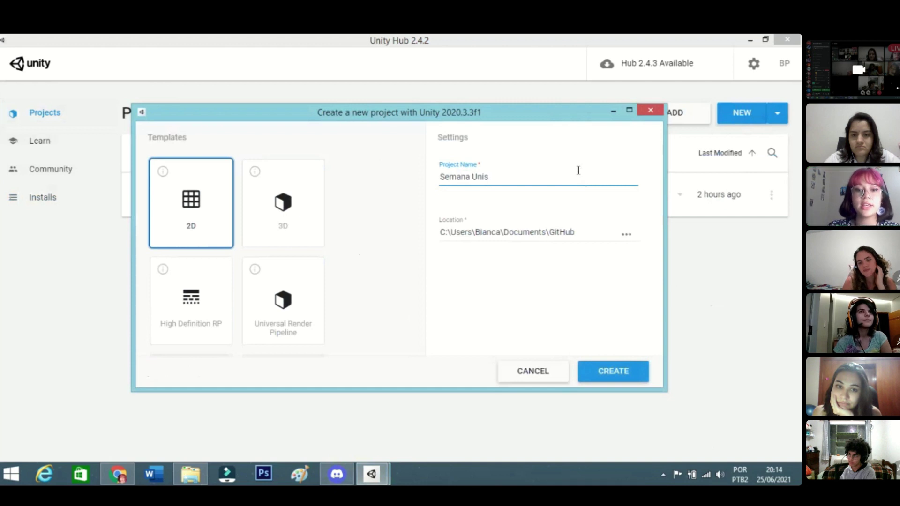
{"action": "key", "text": "BackSpace"}
{"action": "type", "text": "versitári"}
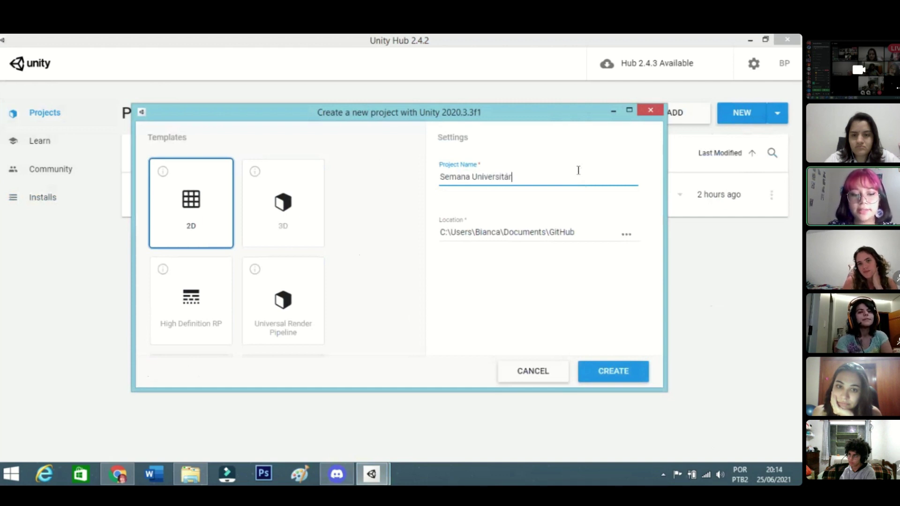
{"action": "type", "text": "a"}
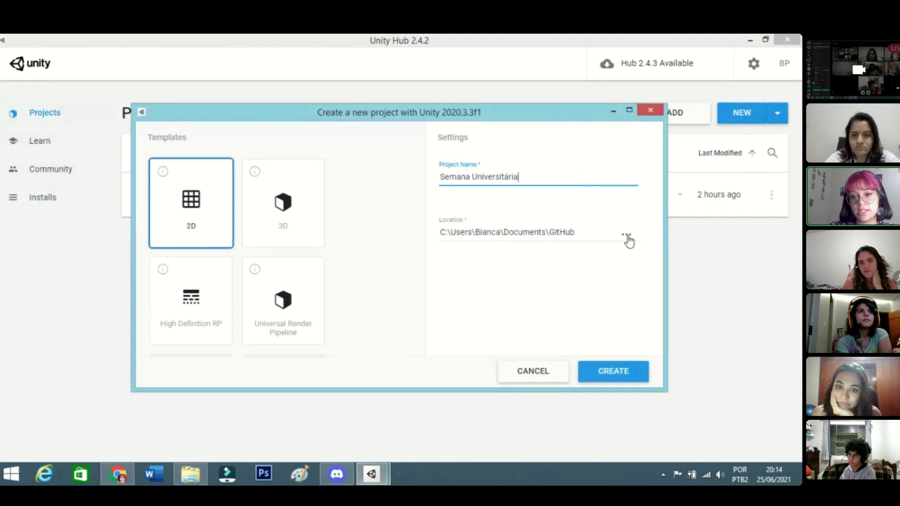
- Set the project's location to the semanauniversitaria-2021-unity folder inside GitHub and create the project, minimising the other windows while it opens
{"action": "left_click", "coordinate": [627, 237]}
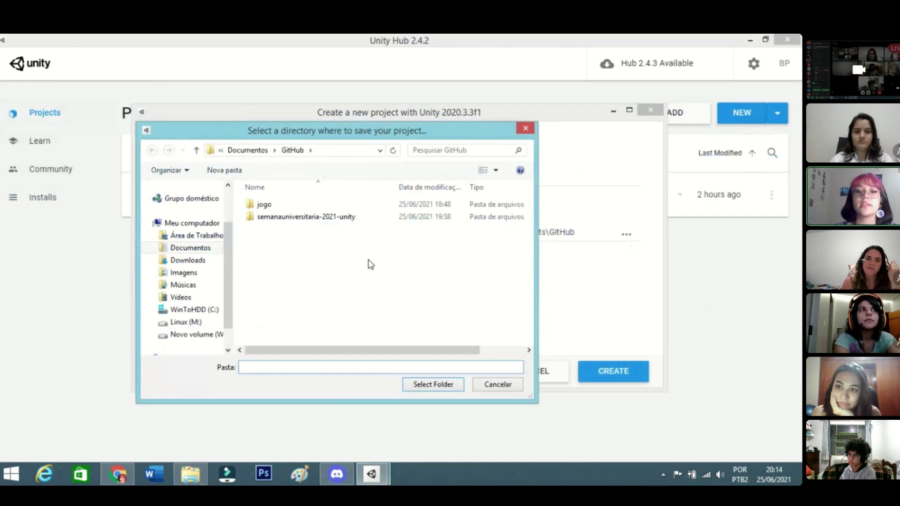
{"action": "left_click", "coordinate": [374, 219]}
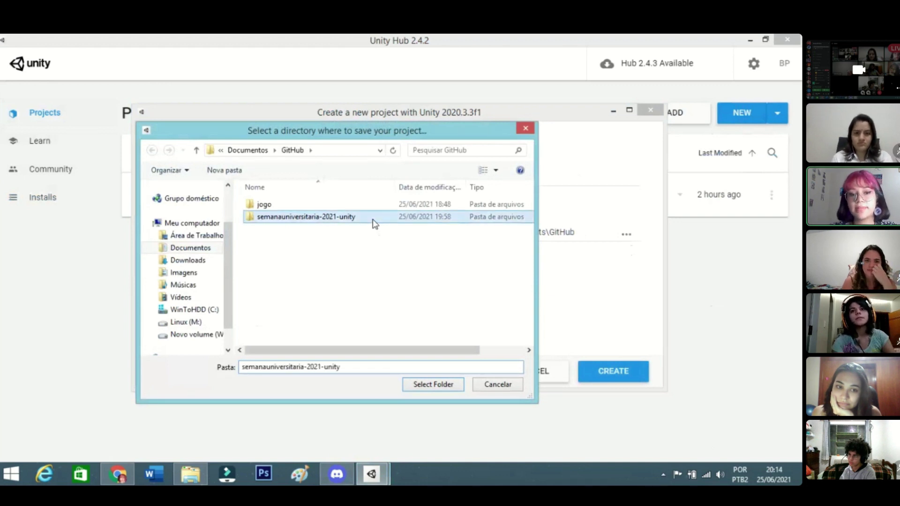
{"action": "left_click", "coordinate": [425, 385]}
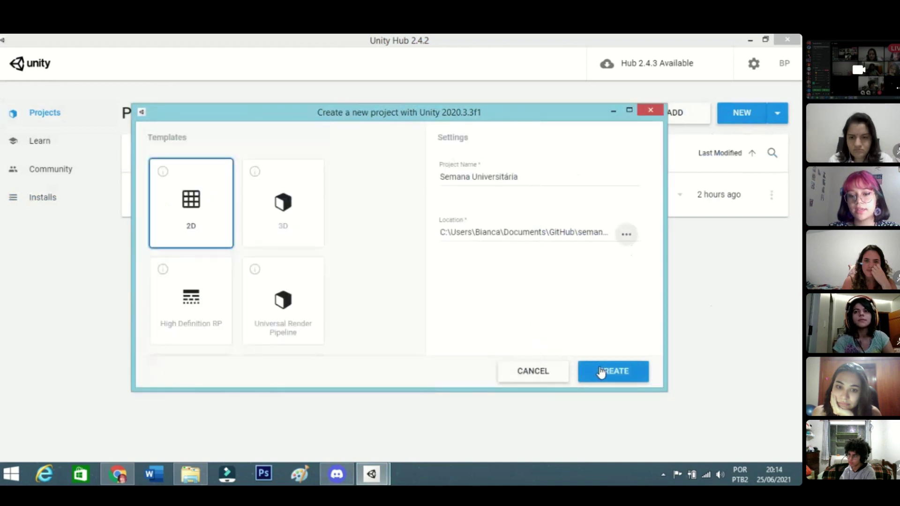
{"action": "left_click", "coordinate": [602, 373]}
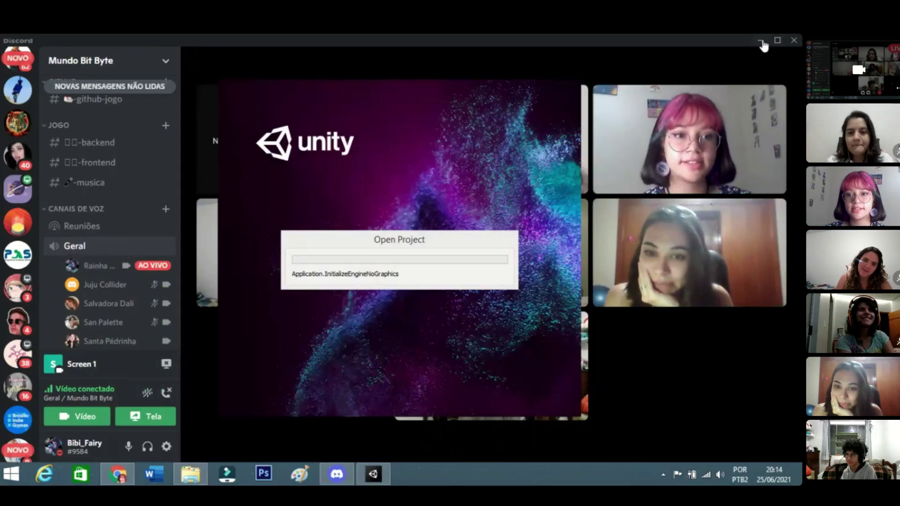
{"action": "left_click", "coordinate": [762, 41]}
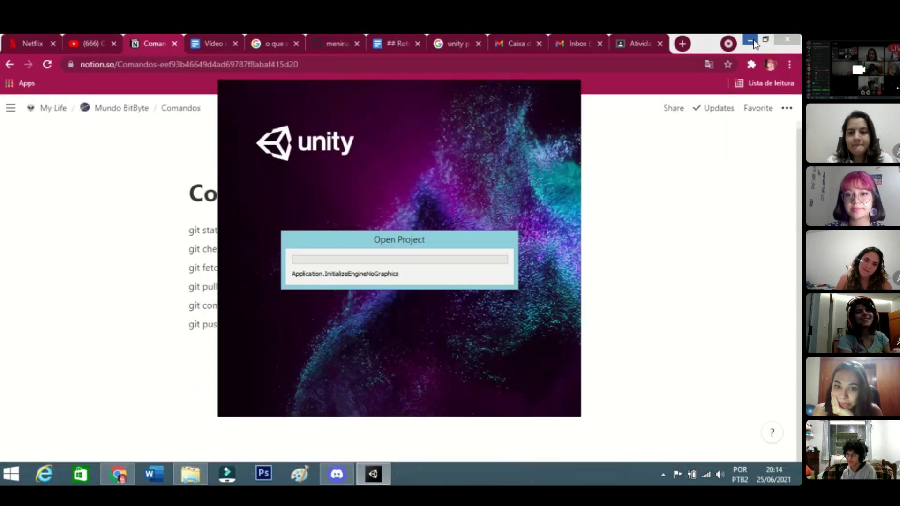
{"action": "left_click", "coordinate": [752, 39]}
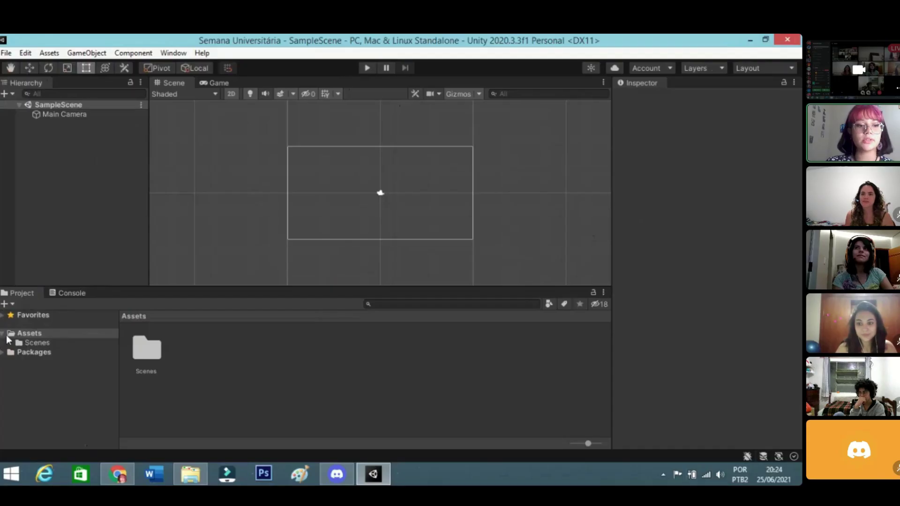
- Open the Scenes folder in the project's Assets to view the SampleScene asset
{"action": "left_click", "coordinate": [37, 343]}
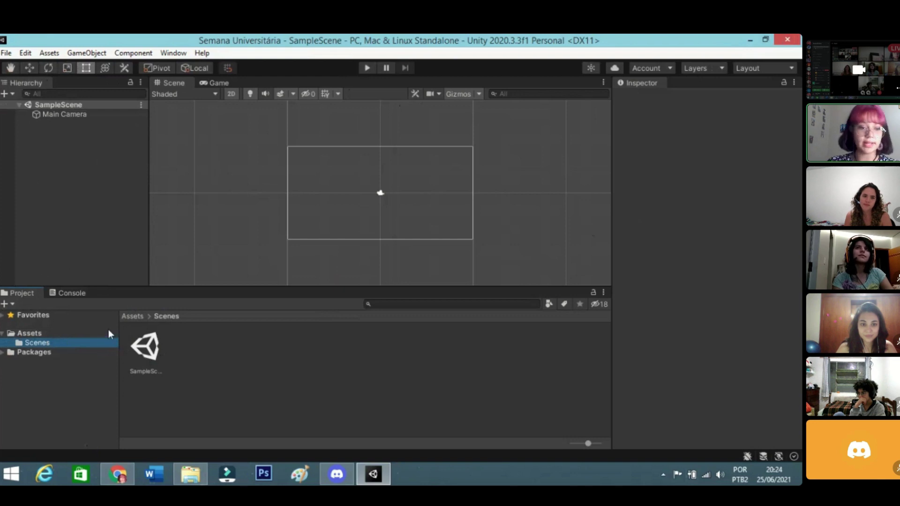
{"action": "left_click", "coordinate": [147, 351]}
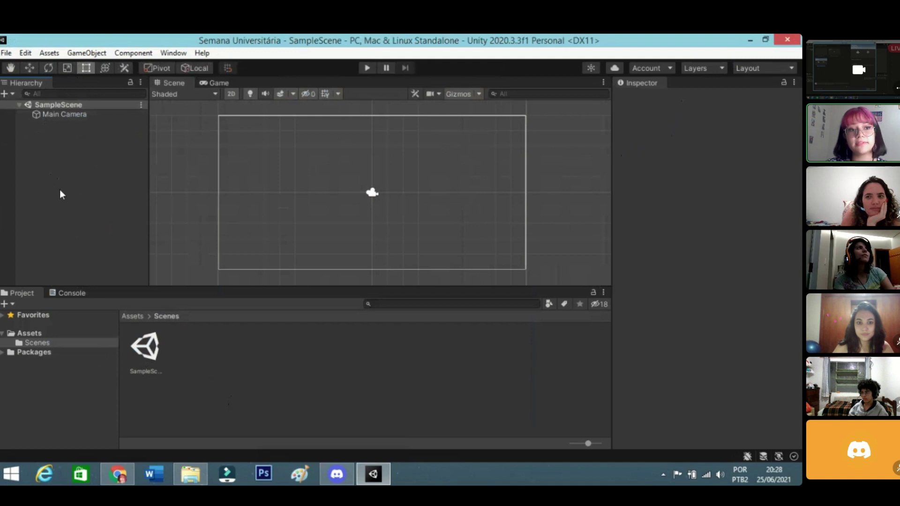
- Create a new scene from the Basic 2D (Built-in) template
{"action": "left_click", "coordinate": [6, 53]}
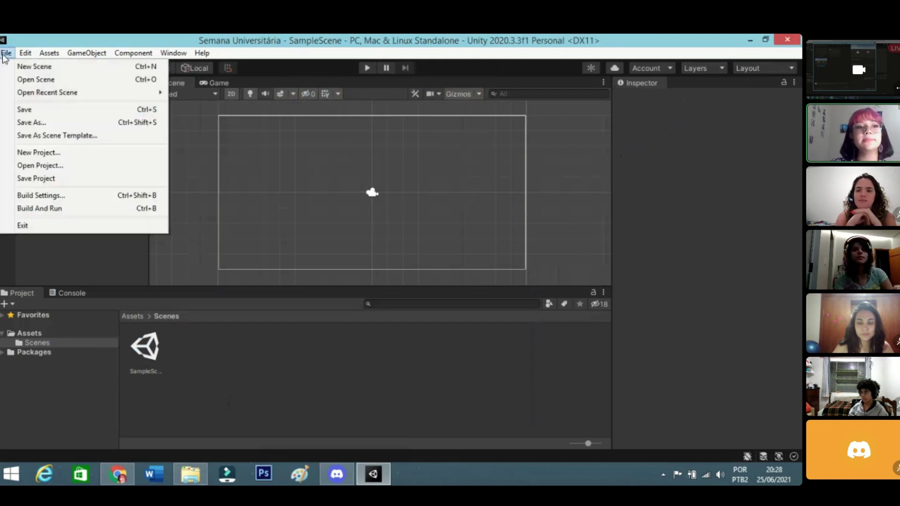
{"action": "left_click", "coordinate": [24, 67]}
{"action": "left_click", "coordinate": [205, 116]}
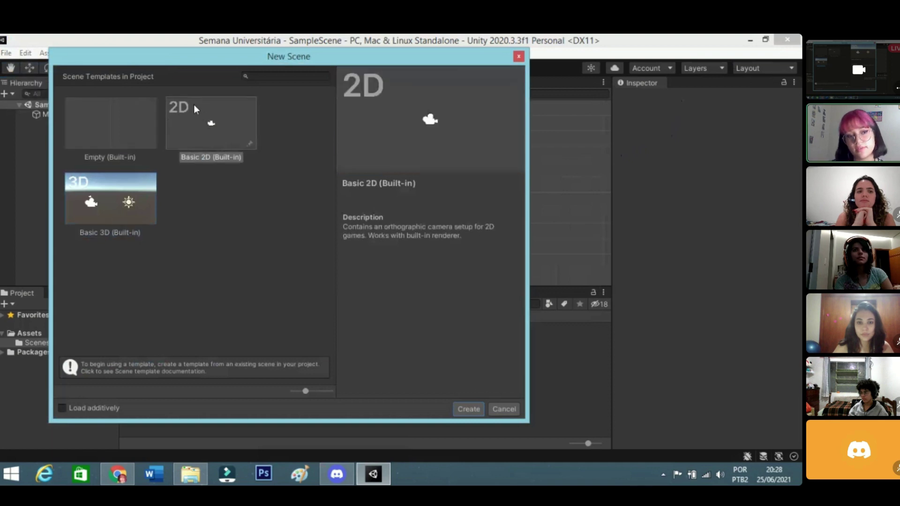
{"action": "left_click", "coordinate": [476, 409]}
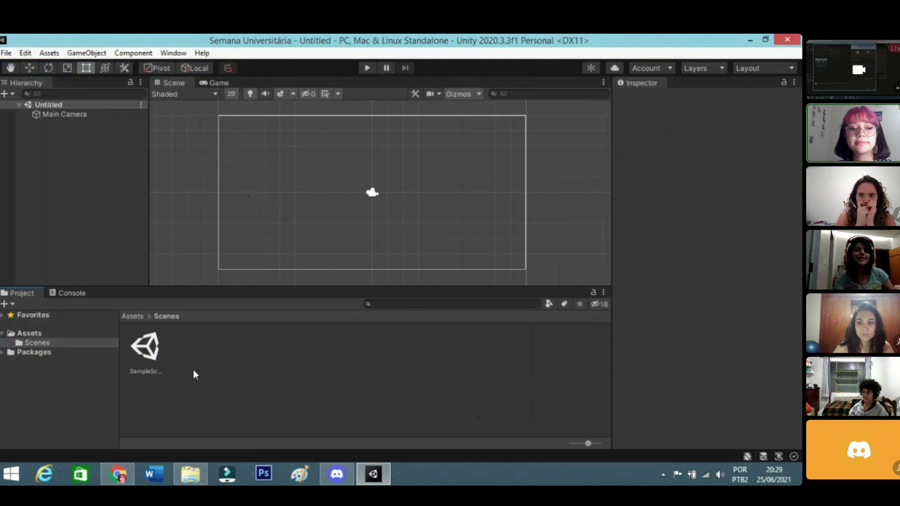
- Rename the SampleScene asset in the Scenes folder to "teste"
{"action": "left_click", "coordinate": [155, 357]}
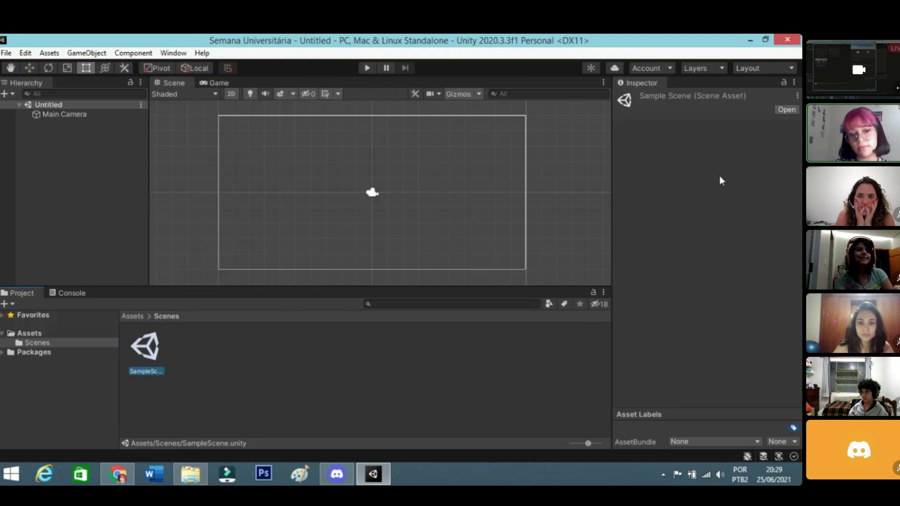
{"action": "right_click", "coordinate": [148, 351]}
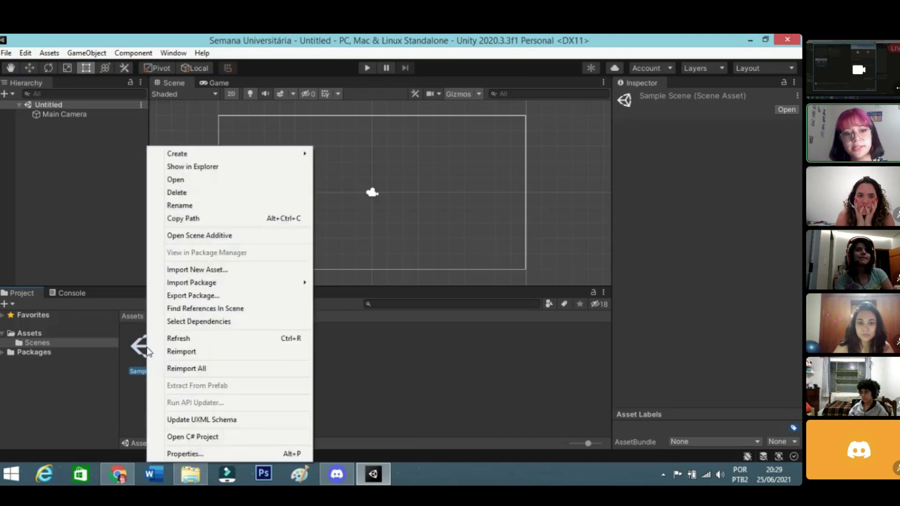
{"action": "left_click", "coordinate": [223, 205]}
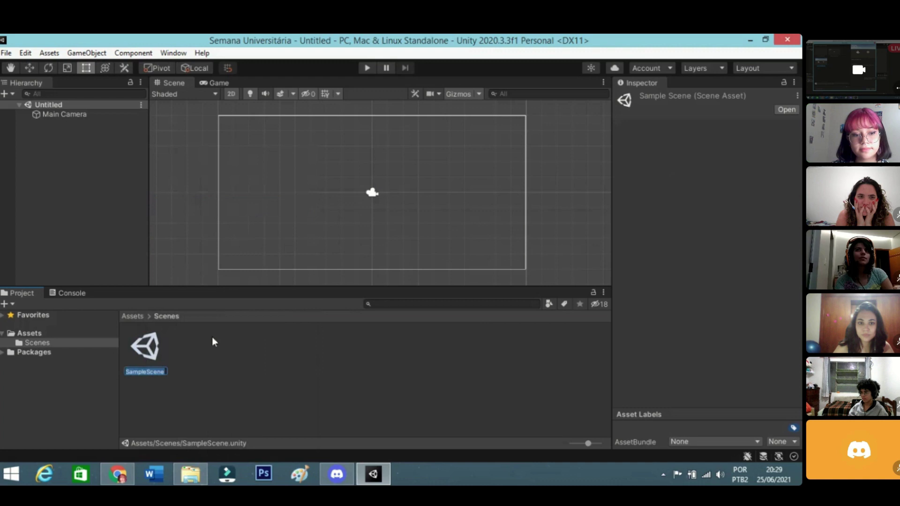
{"action": "type", "text": "teste"}
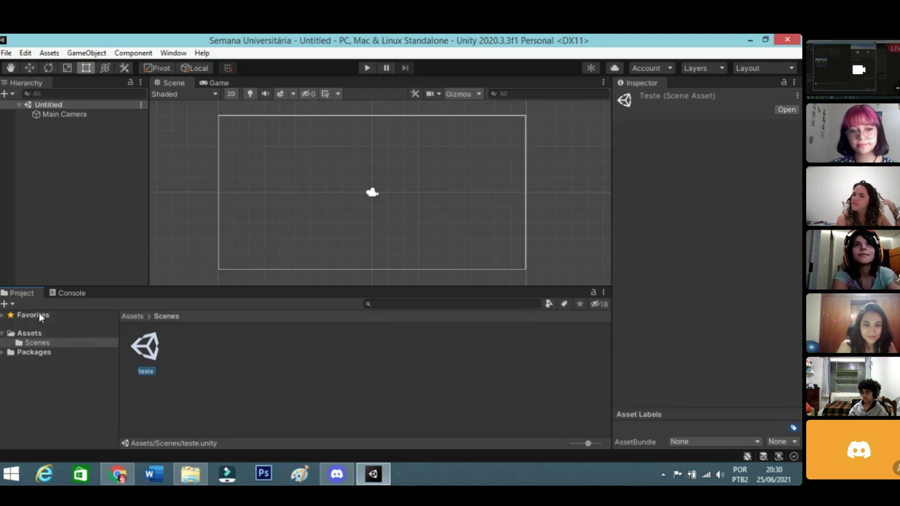
- View the Console and return to the project's asset files
{"action": "left_click", "coordinate": [66, 294]}
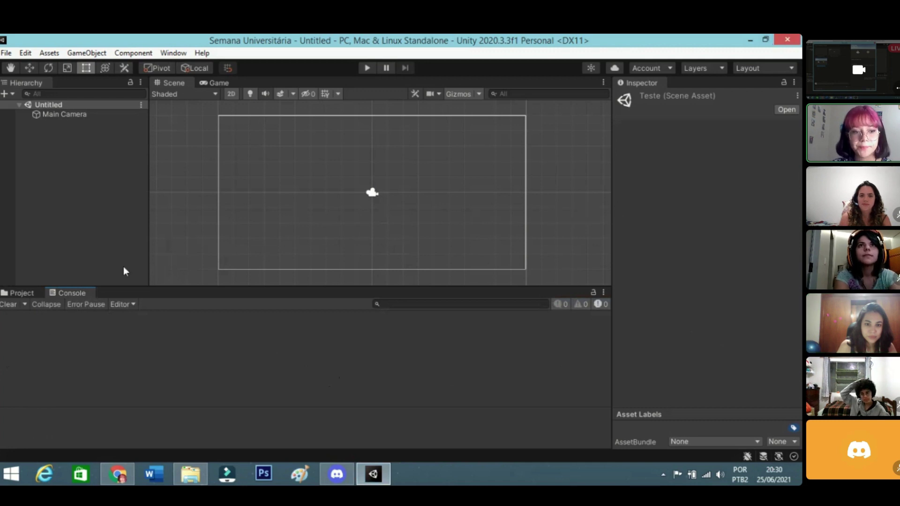
{"action": "left_click", "coordinate": [22, 293]}
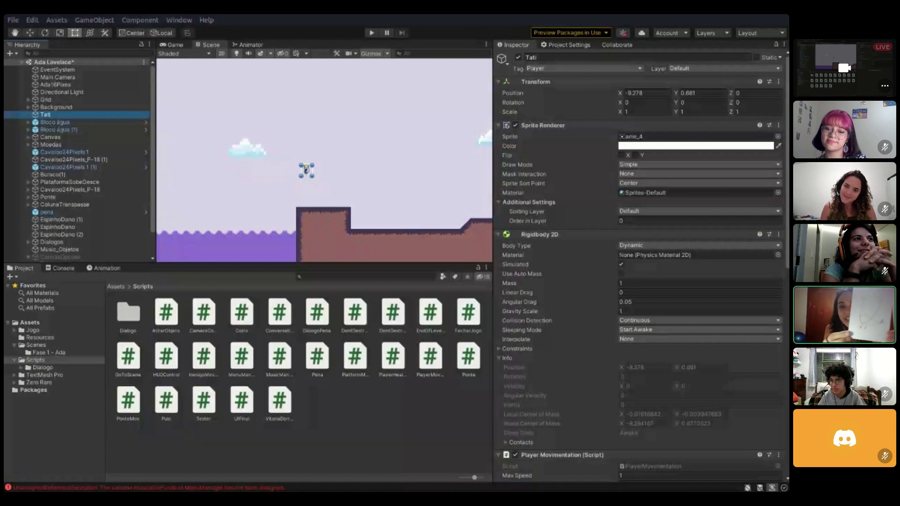
{"action": "left_click", "coordinate": [845, 315]}
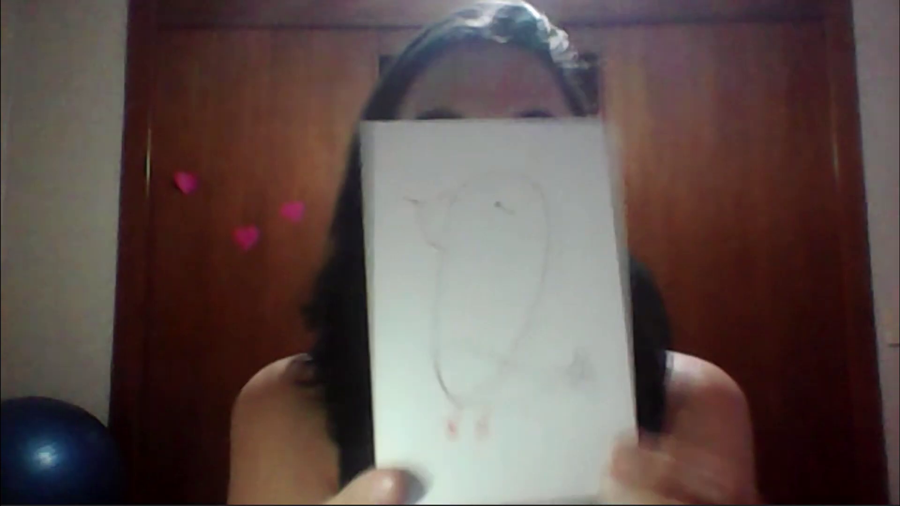
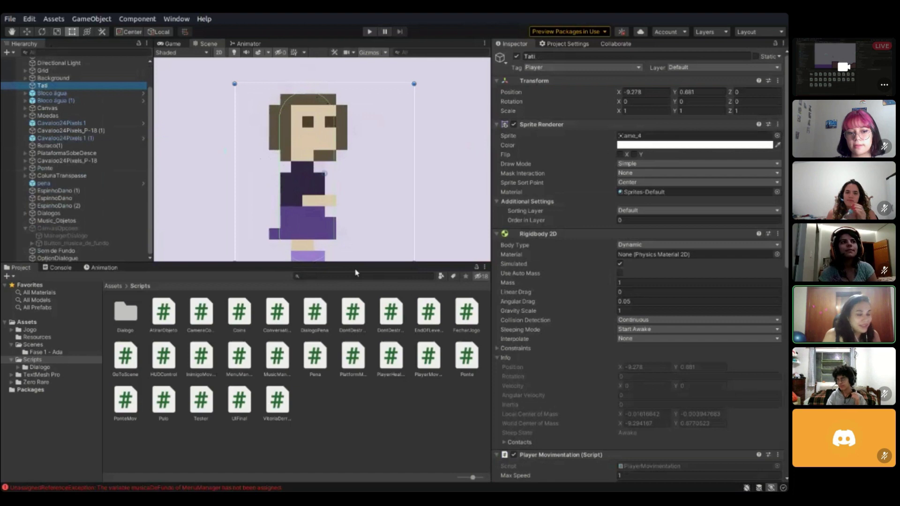
- Remove the existing Capsule Collider 2D component from the Tati character
{"action": "scroll", "coordinate": [615, 283], "scroll_direction": "down", "scroll_amount": 15}
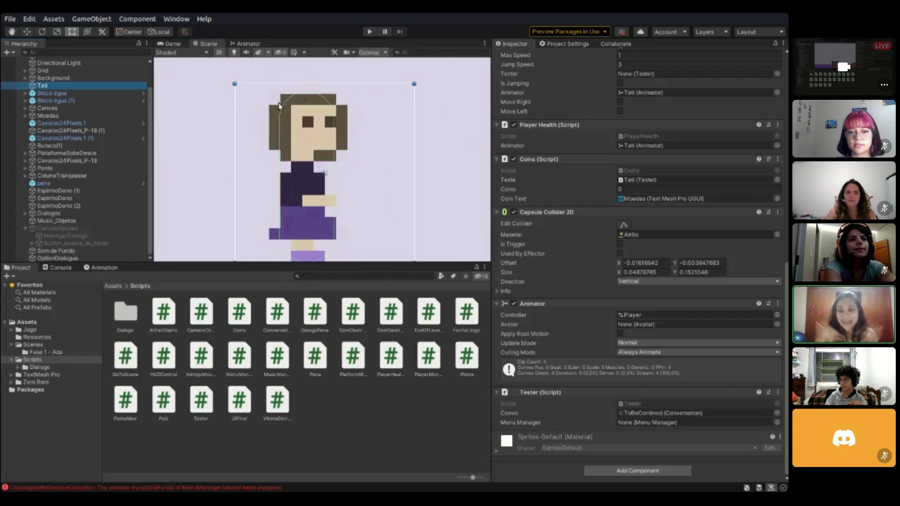
{"action": "scroll", "coordinate": [330, 117], "scroll_direction": "down", "scroll_amount": 2}
{"action": "scroll", "coordinate": [581, 226], "scroll_direction": "up", "scroll_amount": 6}
{"action": "scroll", "coordinate": [581, 226], "scroll_direction": "down", "scroll_amount": 6}
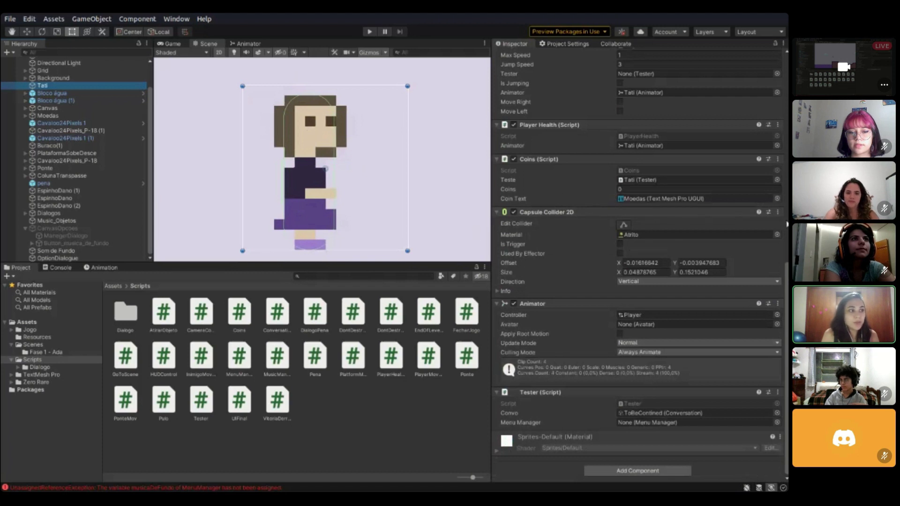
{"action": "left_click", "coordinate": [779, 214]}
{"action": "left_click", "coordinate": [741, 237]}
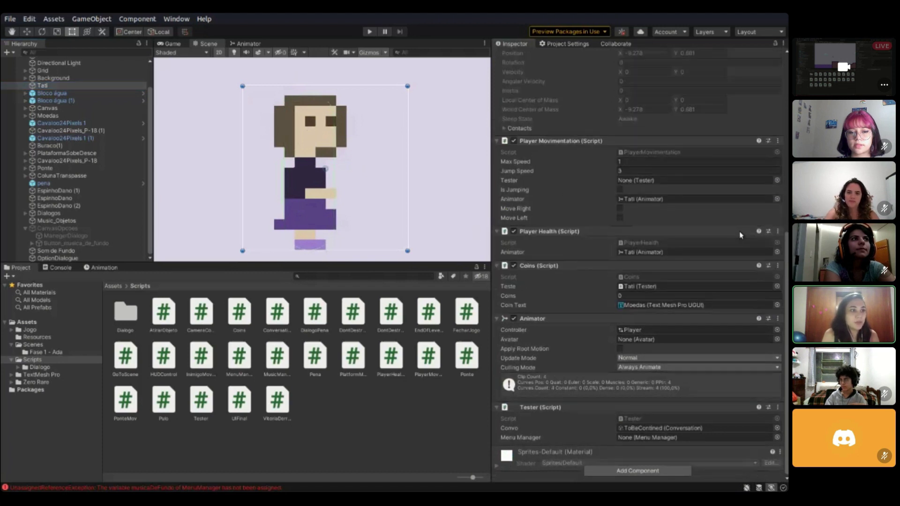
- Add a new Capsule Collider 2D component to the Tati character
{"action": "scroll", "coordinate": [588, 235], "scroll_direction": "down", "scroll_amount": 1}
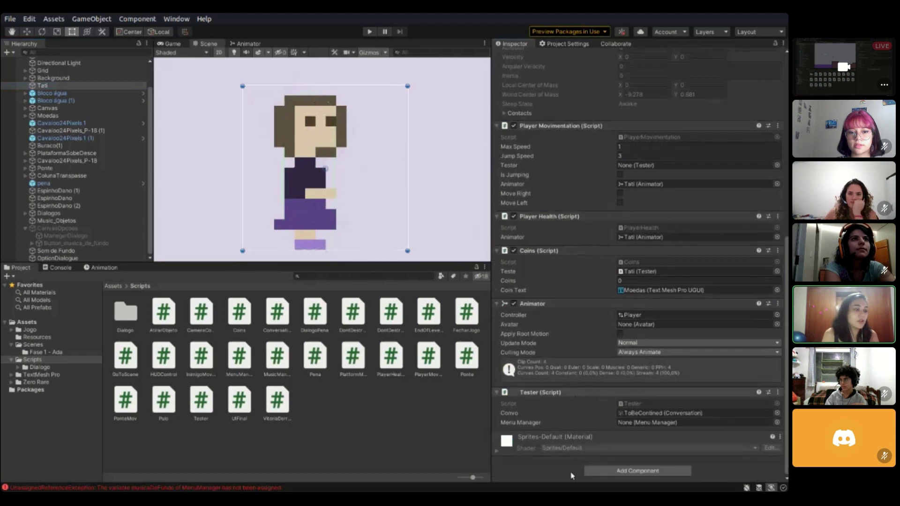
{"action": "left_click", "coordinate": [641, 471]}
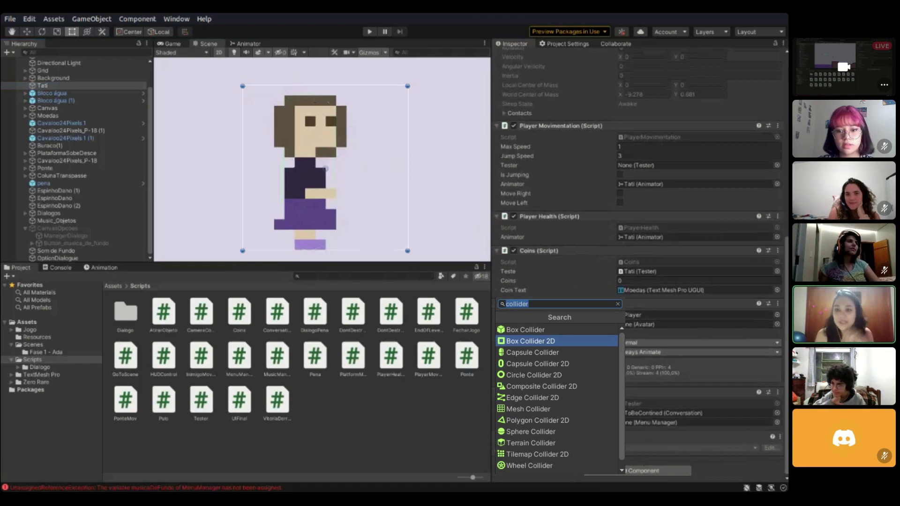
{"action": "left_click", "coordinate": [533, 364]}
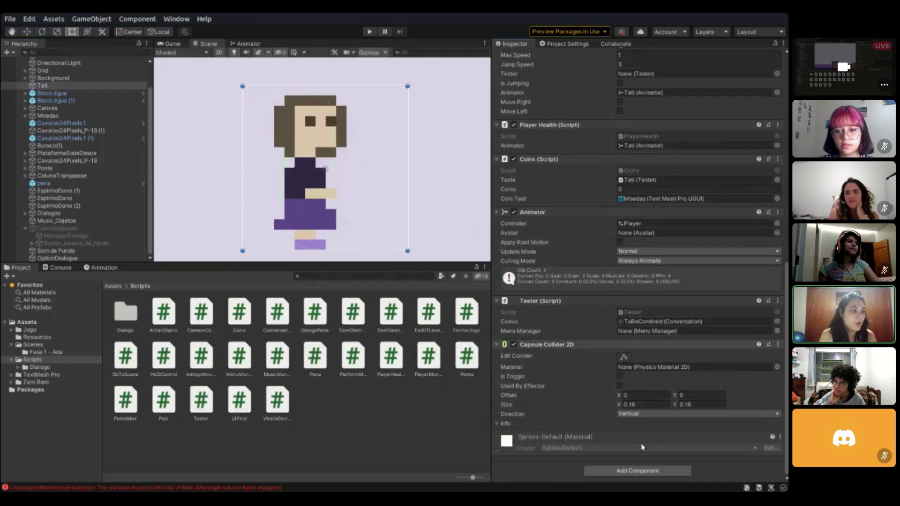
- Enable shape editing for Tati's new capsule collider and hide the Background object in the scene view
{"action": "left_click", "coordinate": [567, 347]}
{"action": "left_click", "coordinate": [314, 148]}
{"action": "left_click", "coordinate": [313, 148]}
{"action": "left_click", "coordinate": [513, 423]}
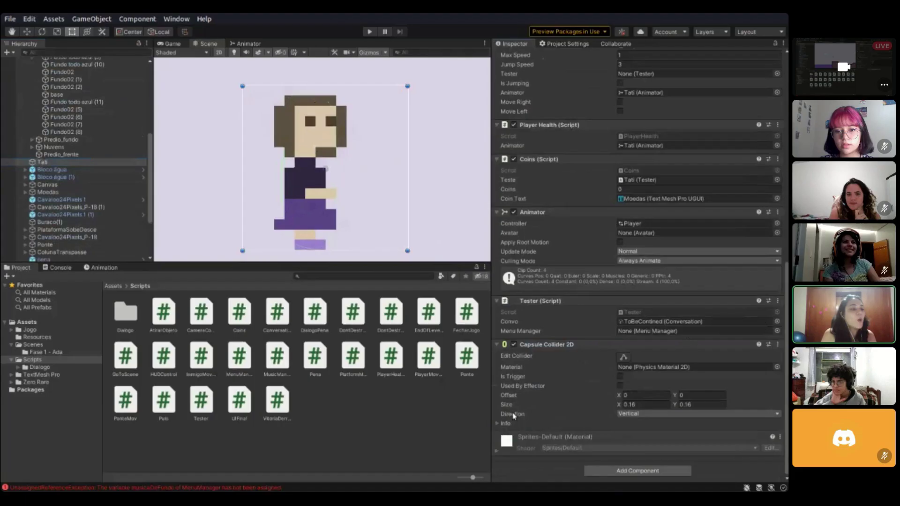
{"action": "left_click", "coordinate": [626, 358]}
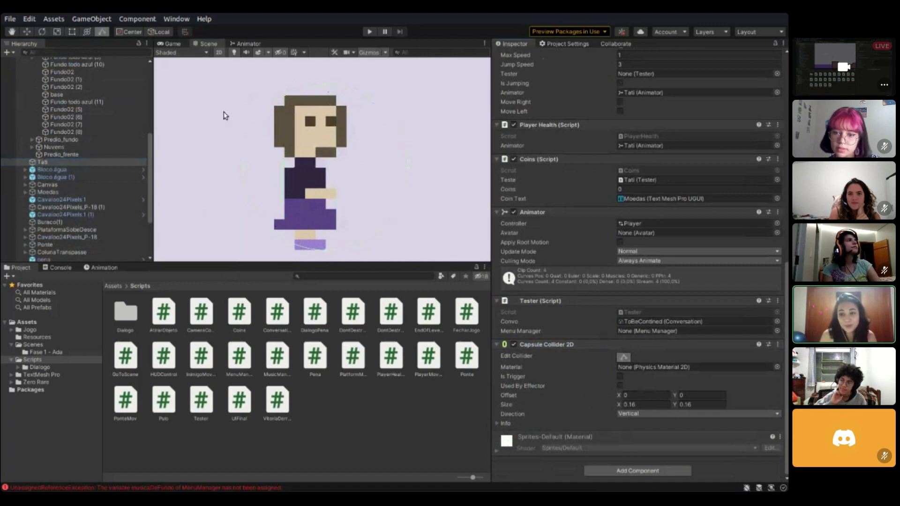
{"action": "scroll", "coordinate": [89, 114], "scroll_direction": "up", "scroll_amount": 8}
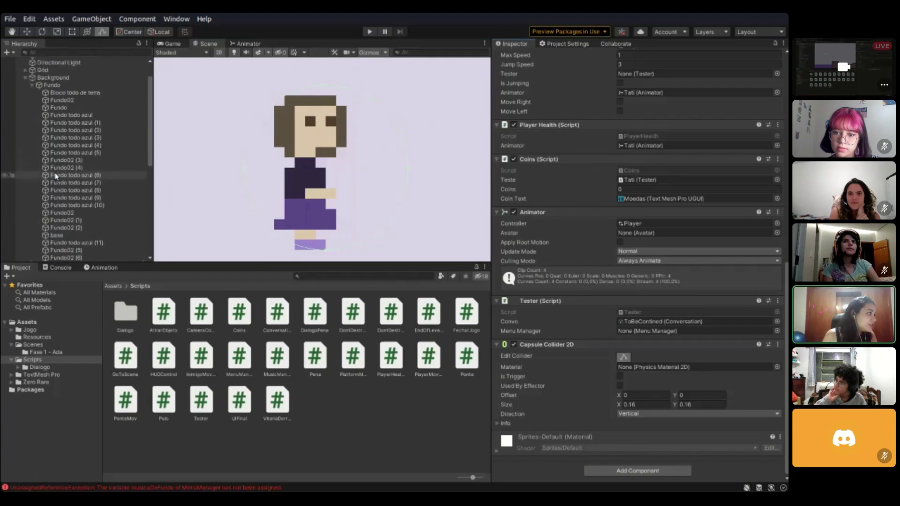
{"action": "left_click", "coordinate": [26, 107]}
{"action": "left_click", "coordinate": [4, 106]}
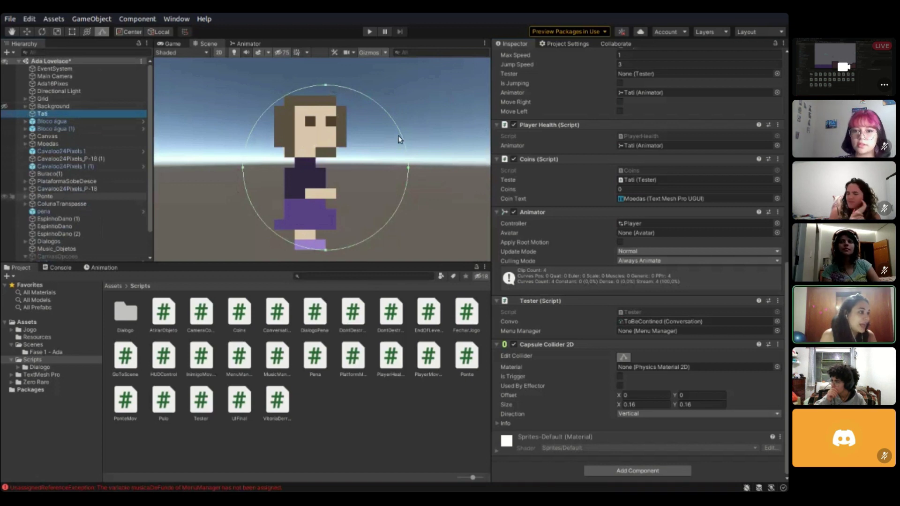
- Narrow Tati's capsule collider from both sides to fit the sprite, about 0.069 wide with an X offset of about -0.016
{"action": "left_click", "coordinate": [623, 357]}
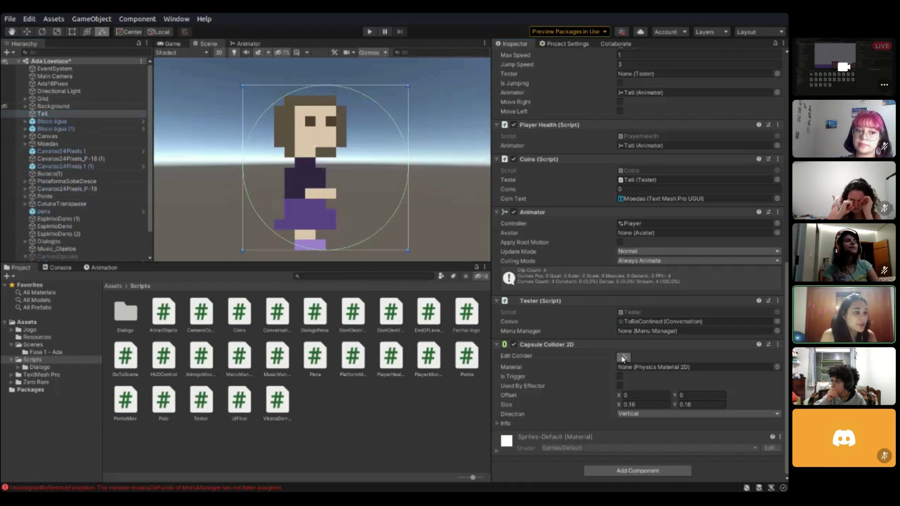
{"action": "left_click", "coordinate": [623, 357]}
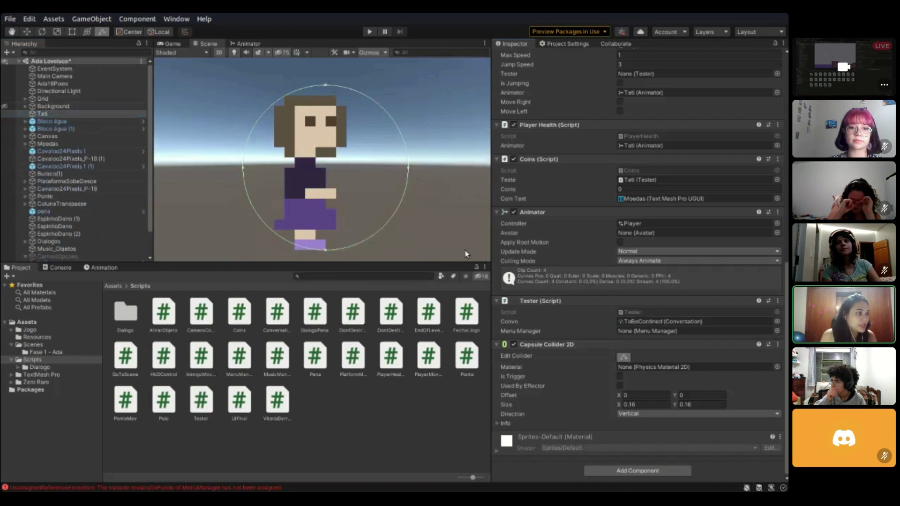
{"action": "left_click_drag", "start_coordinate": [409, 167], "coordinate": [346, 165]}
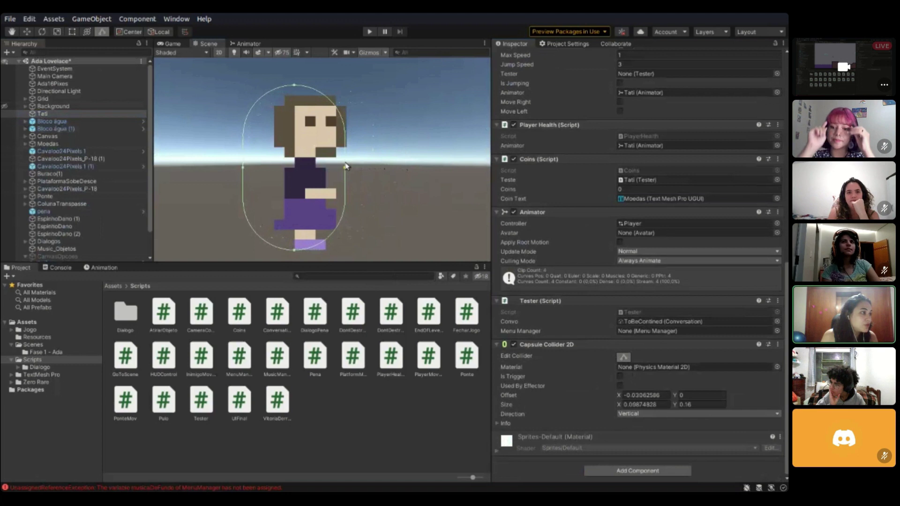
{"action": "left_click_drag", "start_coordinate": [242, 167], "coordinate": [271, 176]}
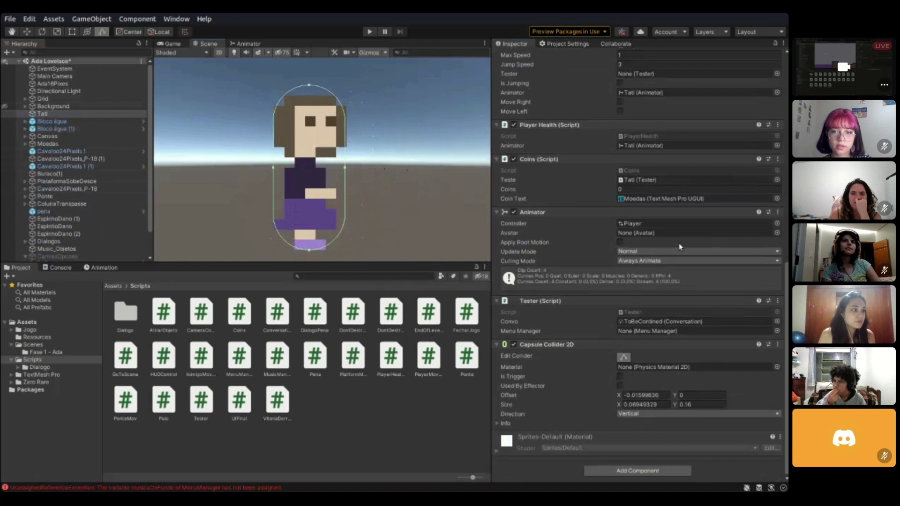
- Look through Tati's components, from the Transform and Rigidbody 2D to the scripts, Animator and capsule collider
{"action": "scroll", "coordinate": [616, 304], "scroll_direction": "up", "scroll_amount": 3}
{"action": "scroll", "coordinate": [616, 304], "scroll_direction": "up", "scroll_amount": 9}
{"action": "scroll", "coordinate": [631, 365], "scroll_direction": "down", "scroll_amount": 3}
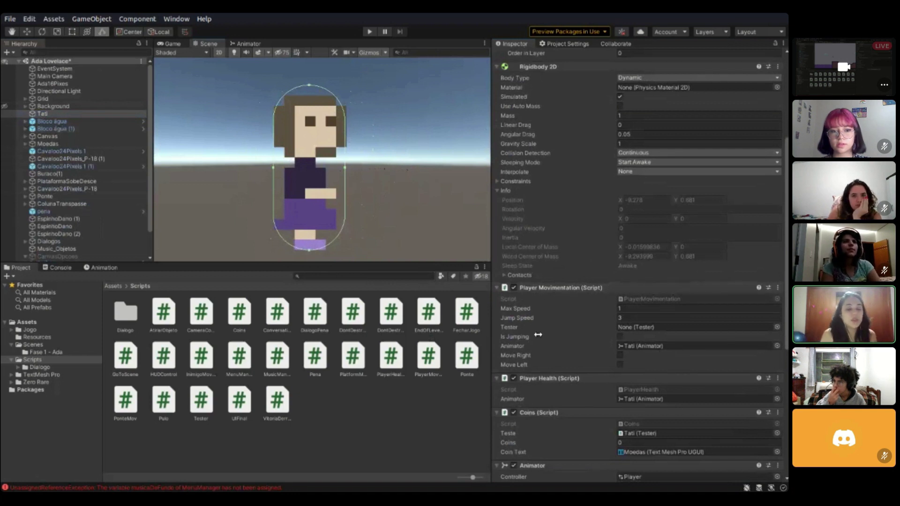
{"action": "scroll", "coordinate": [605, 380], "scroll_direction": "down", "scroll_amount": 10}
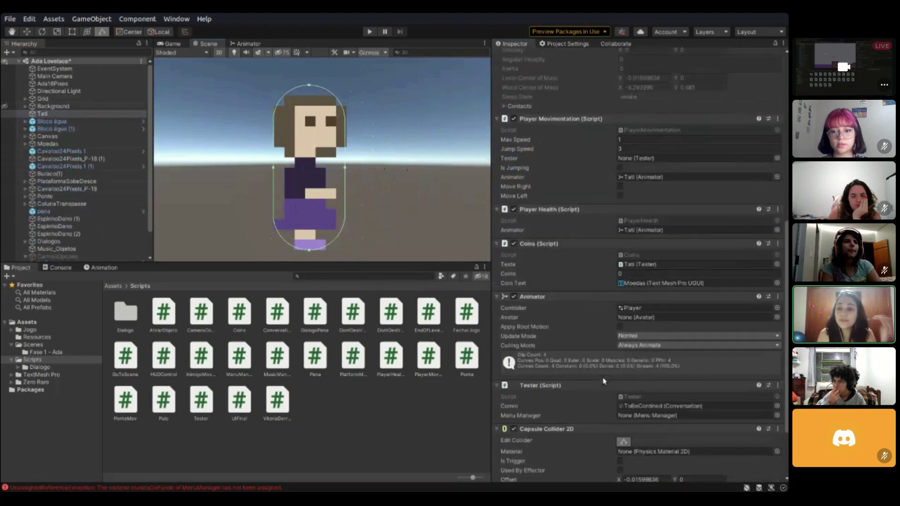
{"action": "scroll", "coordinate": [656, 469], "scroll_direction": "up", "scroll_amount": 6}
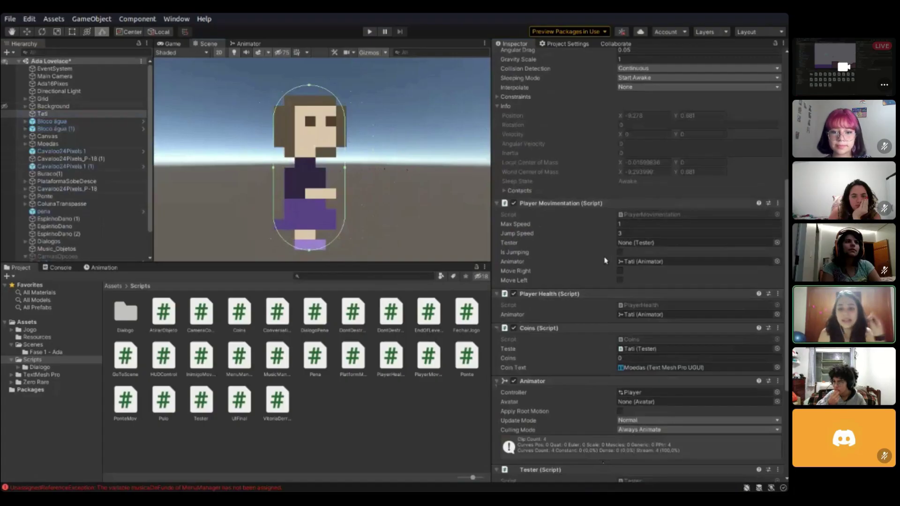
{"action": "scroll", "coordinate": [618, 462], "scroll_direction": "up", "scroll_amount": 9}
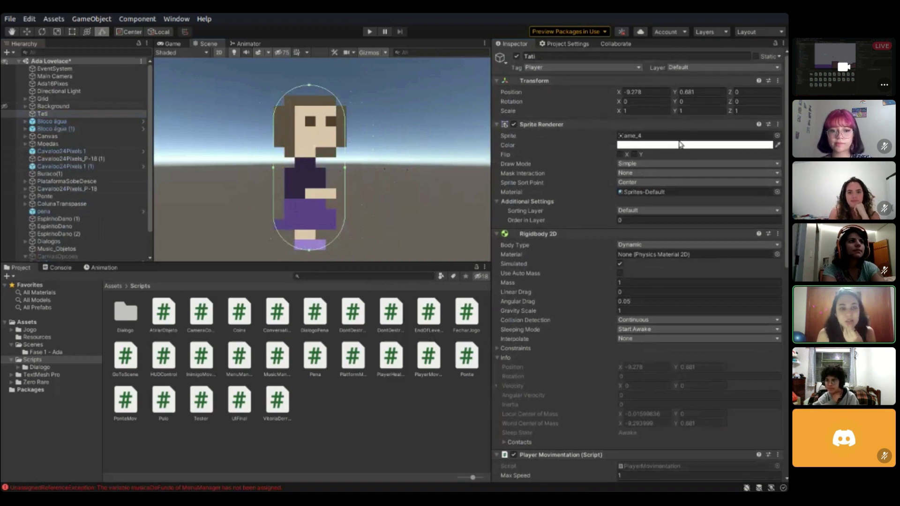
- Move Tati along the X axis to about -9.18 with the Move tool, and bring the character back to X -9.2877
{"action": "scroll", "coordinate": [424, 163], "scroll_direction": "down", "scroll_amount": 2}
{"action": "scroll", "coordinate": [425, 163], "scroll_direction": "down", "scroll_amount": 1}
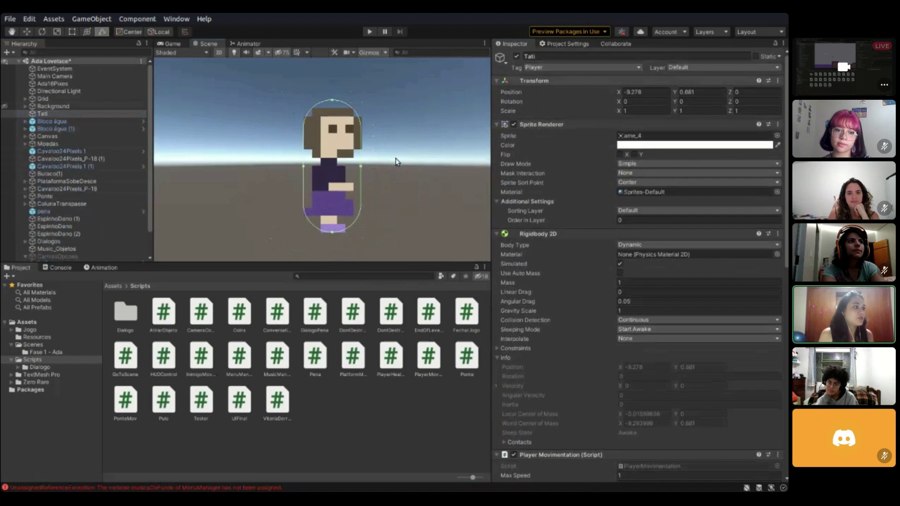
{"action": "left_click", "coordinate": [26, 33]}
{"action": "left_click_drag", "start_coordinate": [385, 167], "coordinate": [469, 175]}
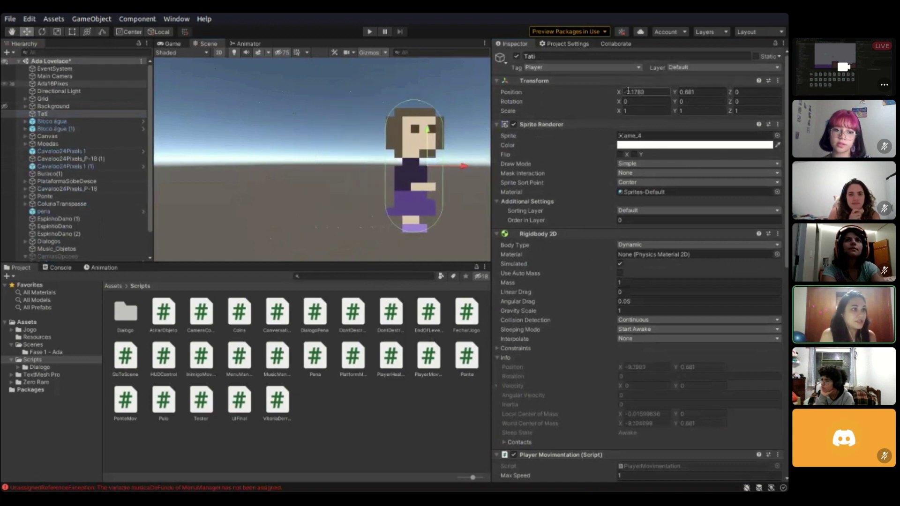
{"action": "key", "text": "ctrl+z"}
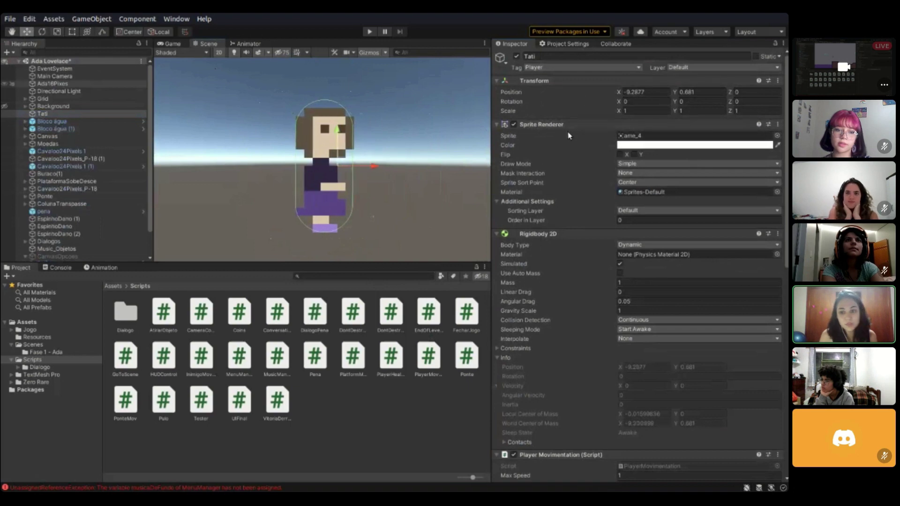
- Examine Tati's Rigidbody 2D settings and the script components below them
{"action": "scroll", "coordinate": [525, 136], "scroll_direction": "down", "scroll_amount": 3}
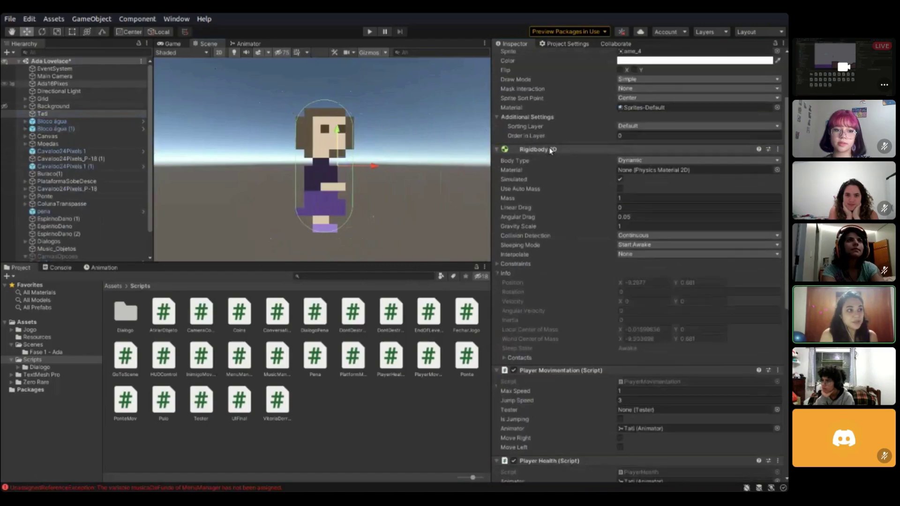
{"action": "scroll", "coordinate": [601, 274], "scroll_direction": "down", "scroll_amount": 5}
{"action": "scroll", "coordinate": [600, 273], "scroll_direction": "up", "scroll_amount": 5}
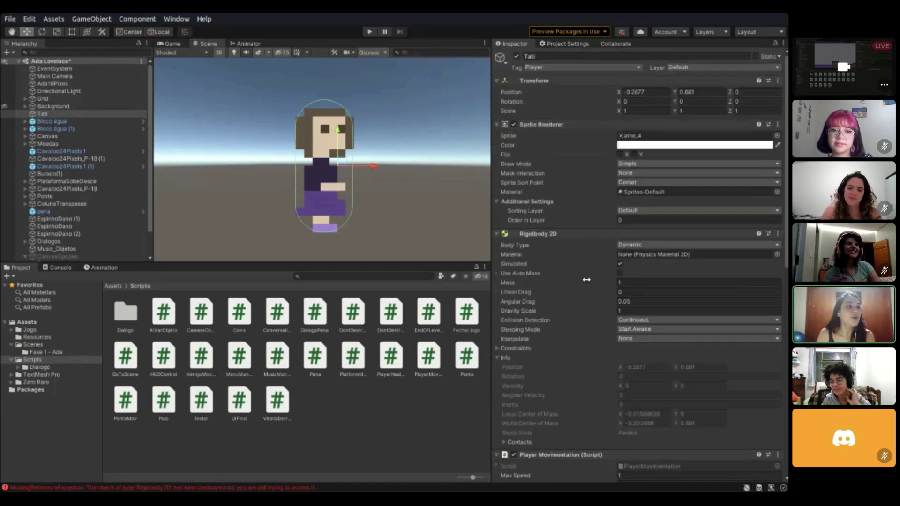
{"action": "scroll", "coordinate": [559, 126], "scroll_direction": "down", "scroll_amount": 5}
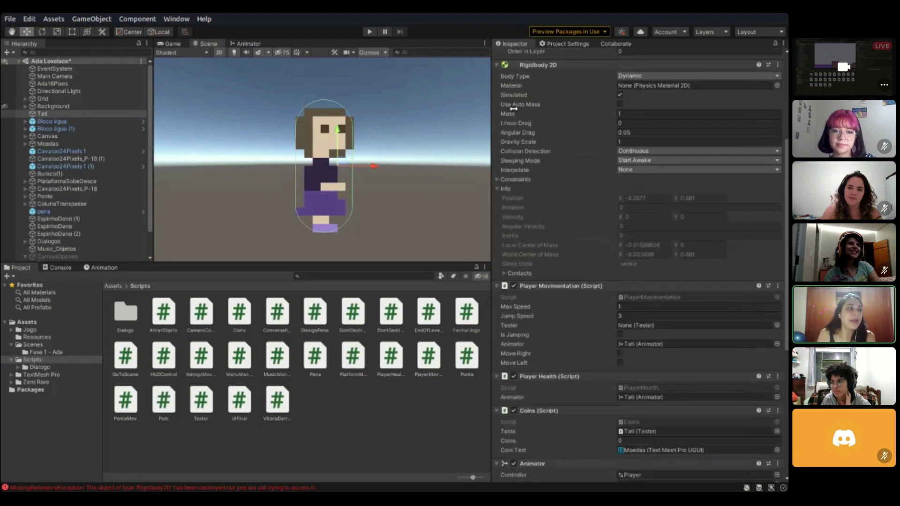
- Point out the Mass and Gravity Scale settings of Tati's Rigidbody 2D
{"action": "left_click", "coordinate": [666, 113]}
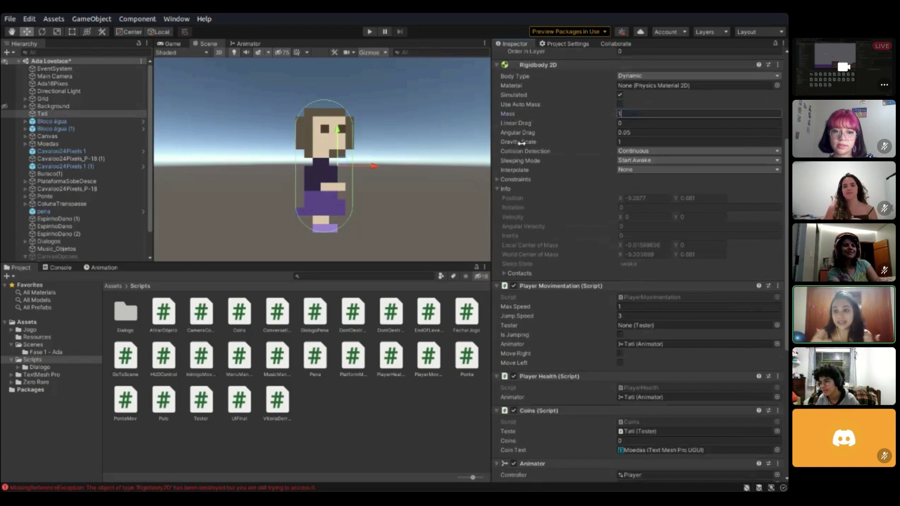
{"action": "left_click", "coordinate": [628, 143]}
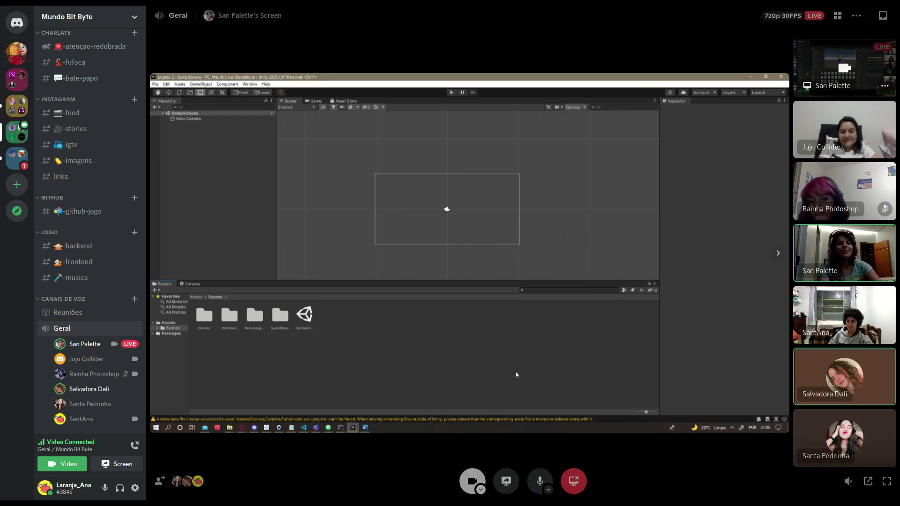
- Open the Unity Asset Store website in a maximized browser window from the project, and check the signed-in account
{"action": "left_click", "coordinate": [886, 481]}
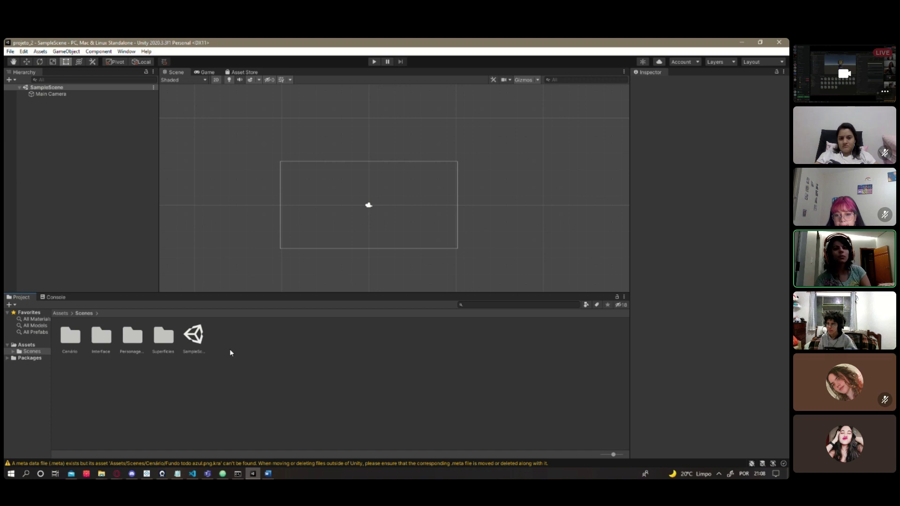
{"action": "left_click", "coordinate": [240, 71]}
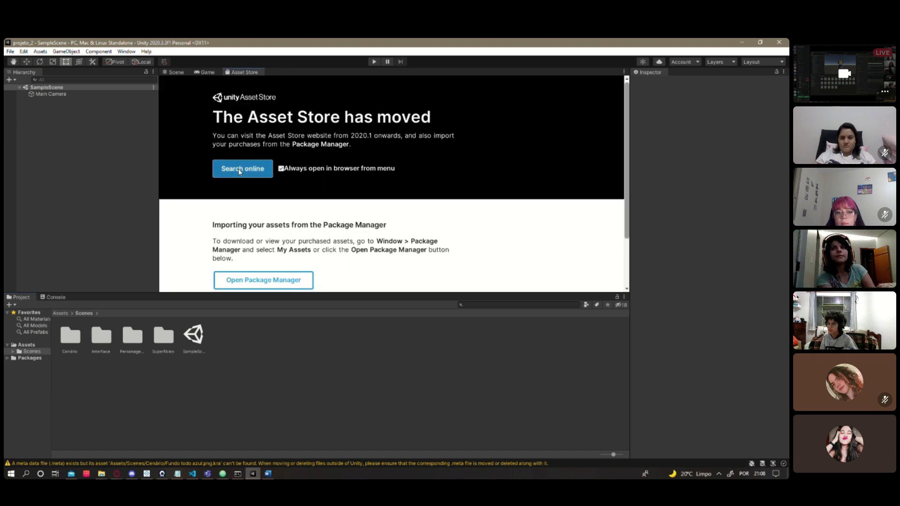
{"action": "left_click", "coordinate": [251, 172]}
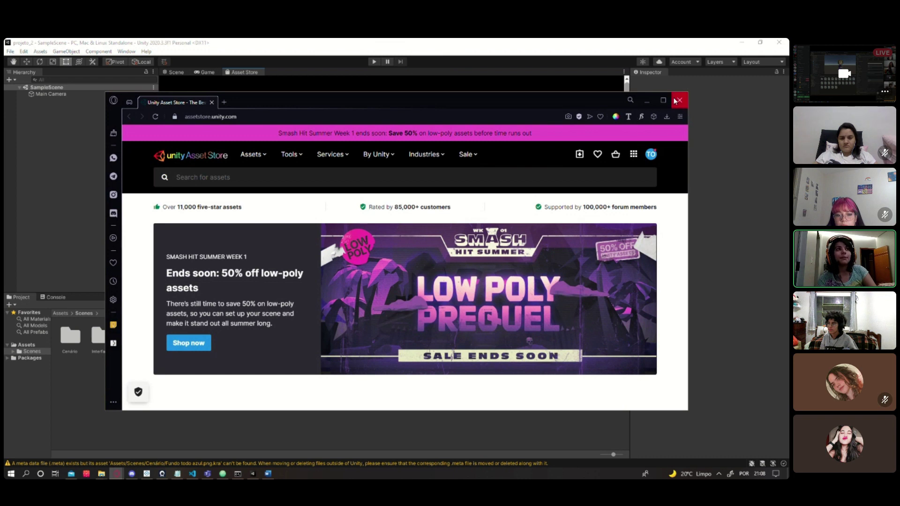
{"action": "left_click", "coordinate": [663, 101]}
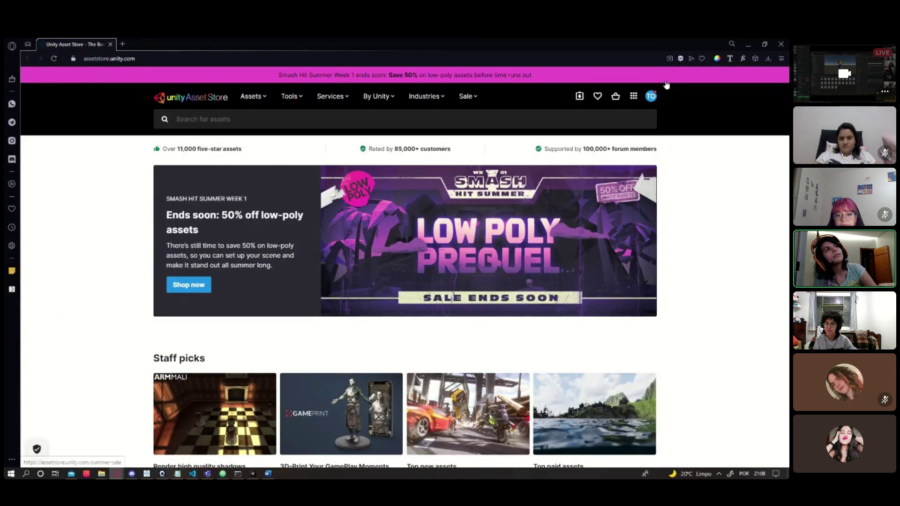
{"action": "left_click", "coordinate": [650, 99]}
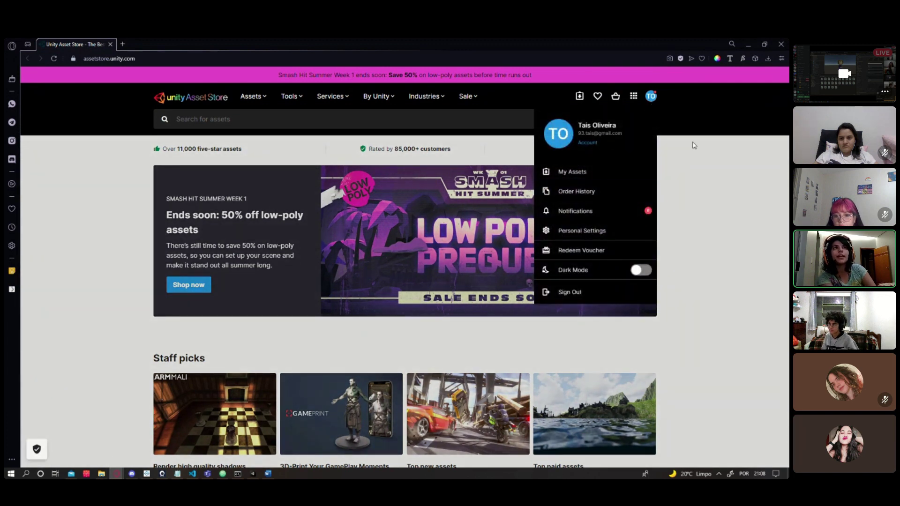
{"action": "left_click", "coordinate": [689, 216]}
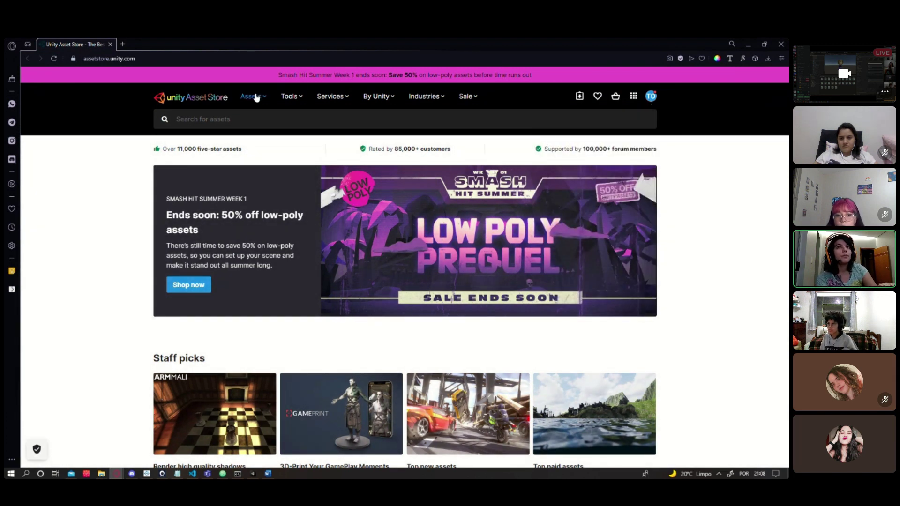
- Browse the store's 2D asset category and sort it by Price (Low to High)
{"action": "left_click", "coordinate": [253, 96]}
{"action": "left_click", "coordinate": [255, 134]}
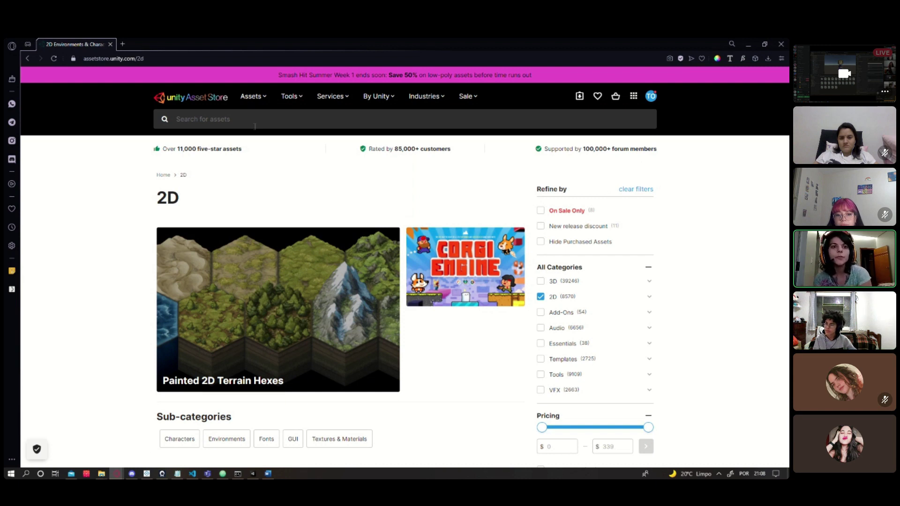
{"action": "scroll", "coordinate": [307, 195], "scroll_direction": "down", "scroll_amount": 4}
{"action": "scroll", "coordinate": [422, 297], "scroll_direction": "up", "scroll_amount": 3}
{"action": "scroll", "coordinate": [415, 315], "scroll_direction": "down", "scroll_amount": 2}
{"action": "scroll", "coordinate": [415, 310], "scroll_direction": "up", "scroll_amount": 2}
{"action": "scroll", "coordinate": [429, 320], "scroll_direction": "down", "scroll_amount": 3}
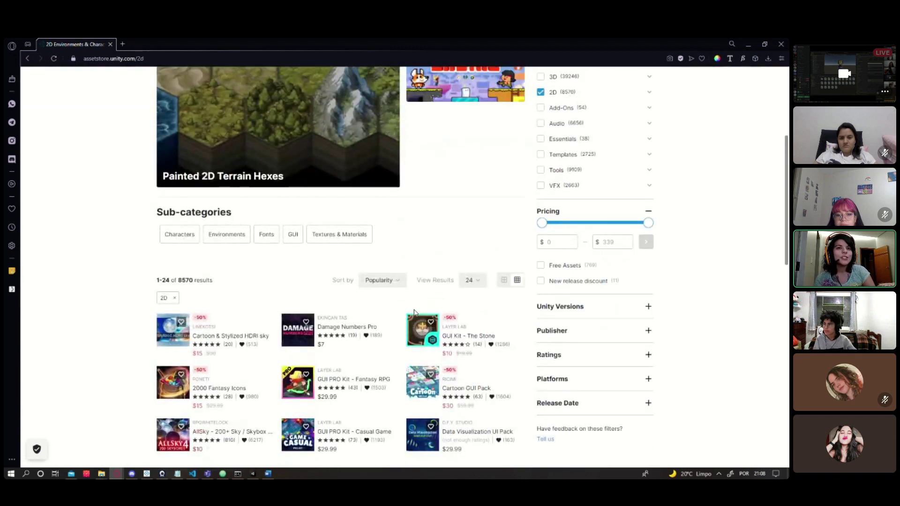
{"action": "scroll", "coordinate": [459, 312], "scroll_direction": "up", "scroll_amount": 3}
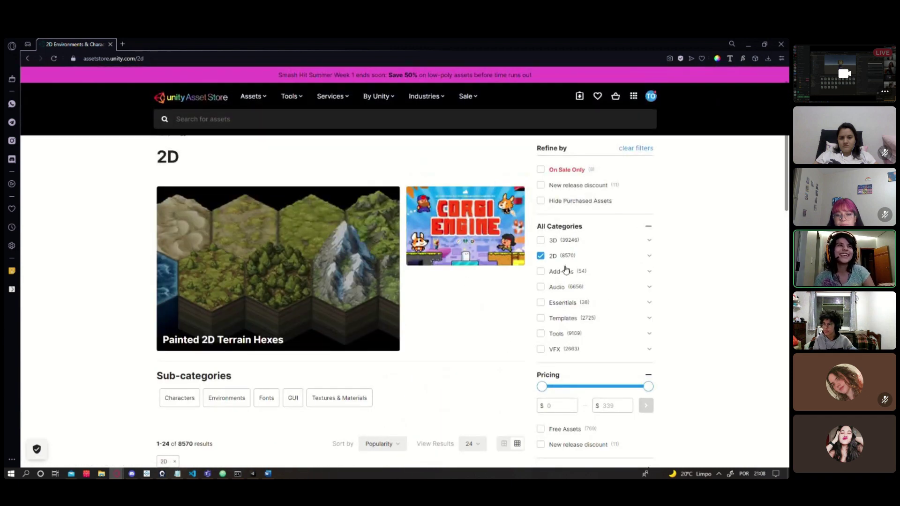
{"action": "scroll", "coordinate": [544, 345], "scroll_direction": "down", "scroll_amount": 3}
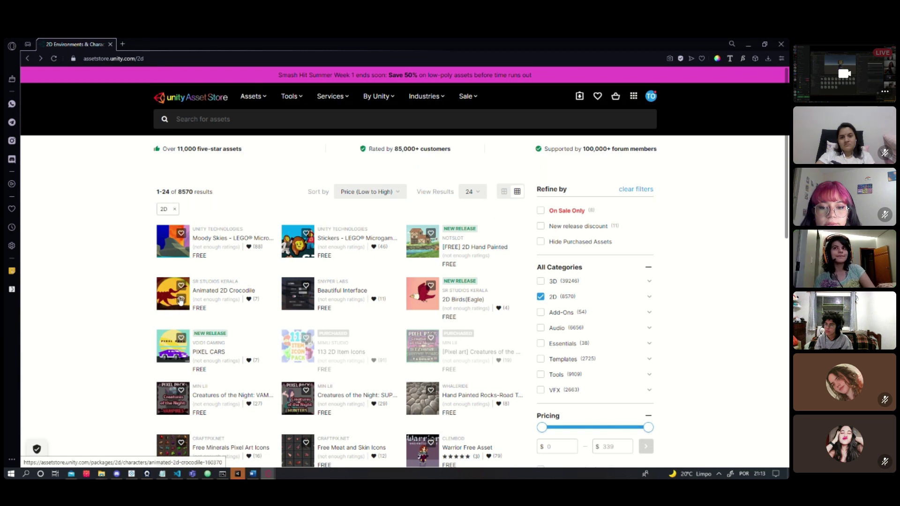
- Add the free Animated 2D Crocodile package to My Assets, accepting the Asset Store terms
{"action": "left_click", "coordinate": [217, 294]}
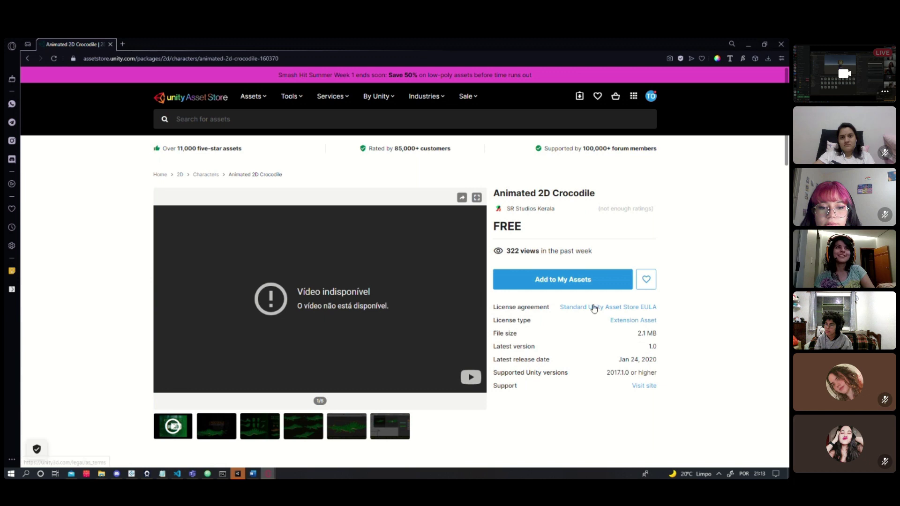
{"action": "left_click", "coordinate": [555, 286]}
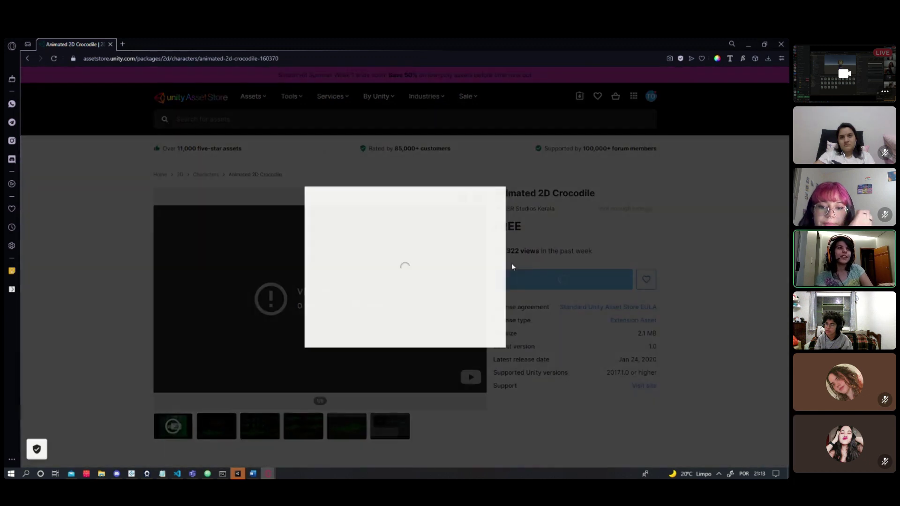
{"action": "left_click", "coordinate": [459, 333]}
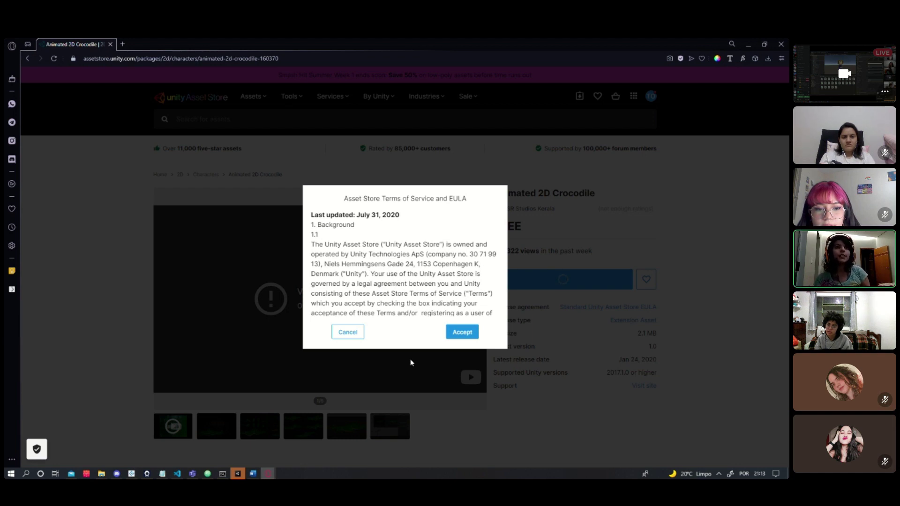
{"action": "left_click", "coordinate": [461, 332]}
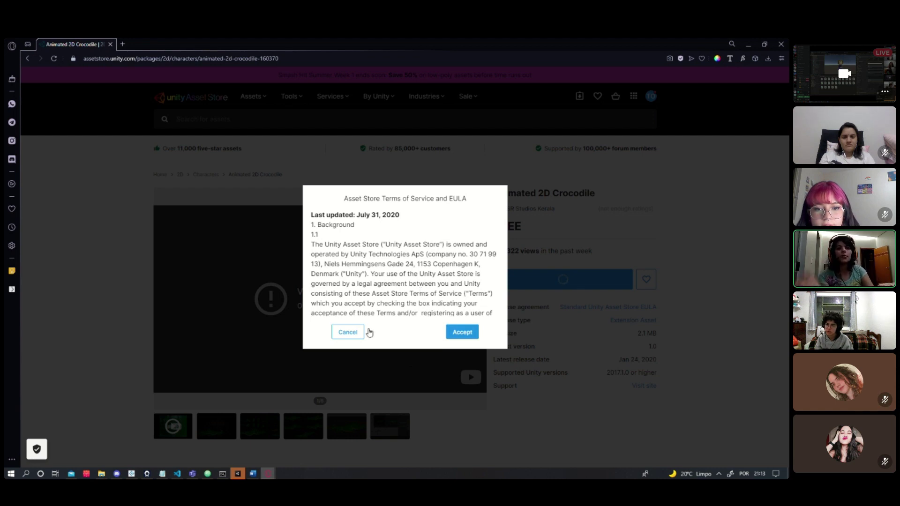
{"action": "left_click", "coordinate": [463, 333]}
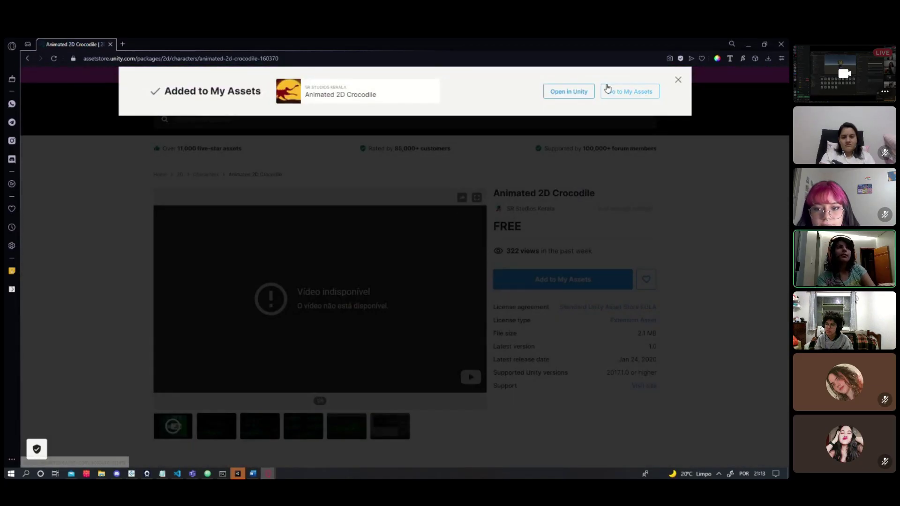
- Open the Animated 2D Crocodile package in the Unity Editor and download it through the Package Manager
{"action": "left_click", "coordinate": [564, 92]}
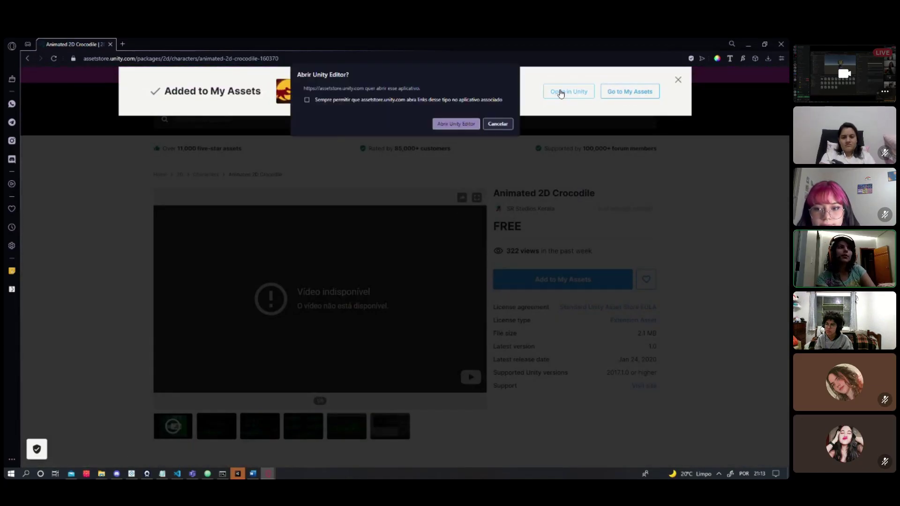
{"action": "left_click", "coordinate": [451, 124]}
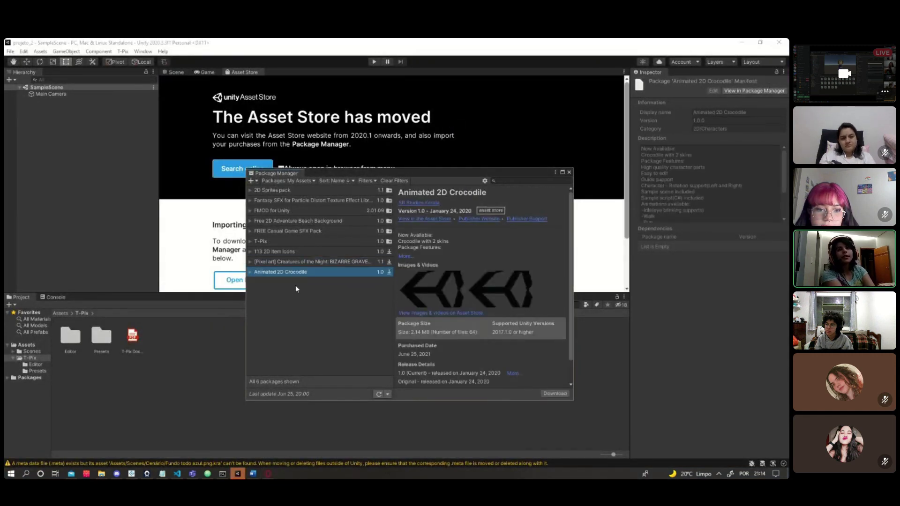
{"action": "left_click", "coordinate": [553, 395]}
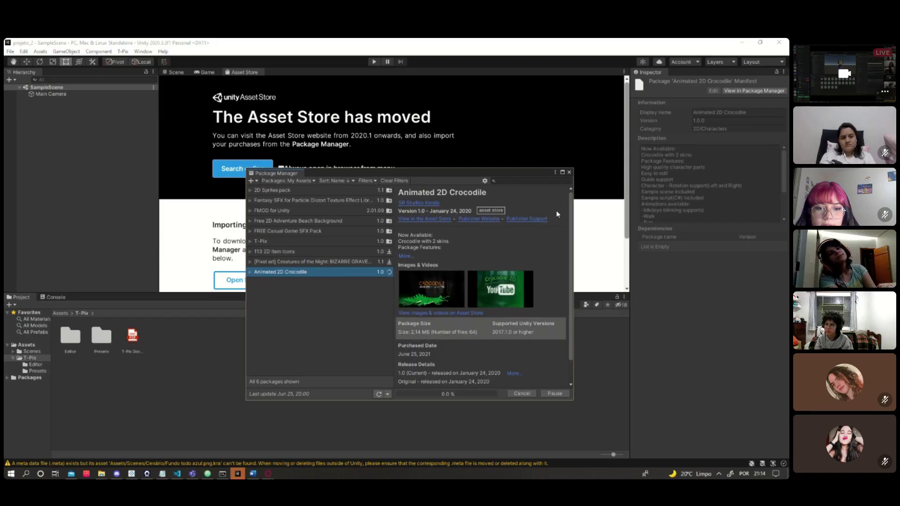
- Import all files of the Animated 2D Crocodile package into the project and close the Package Manager
{"action": "left_click", "coordinate": [559, 396]}
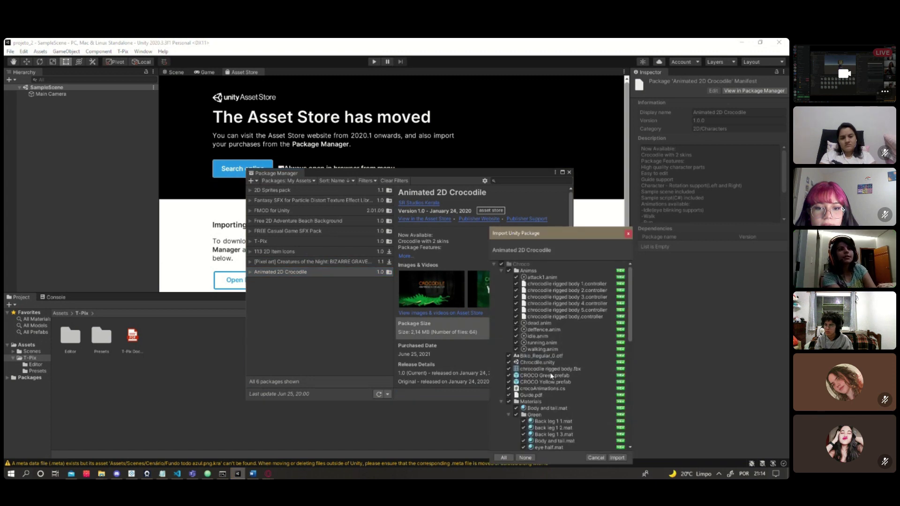
{"action": "scroll", "coordinate": [571, 356], "scroll_direction": "down", "scroll_amount": 15}
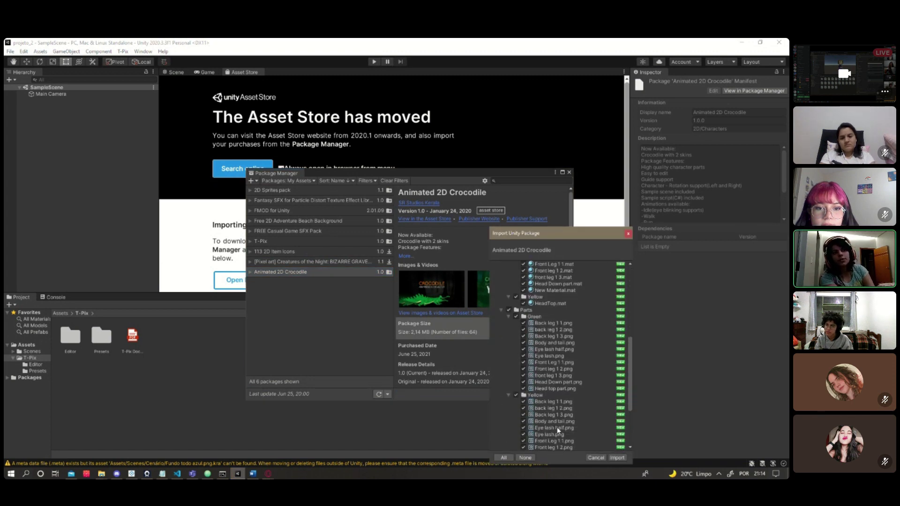
{"action": "left_click", "coordinate": [616, 458]}
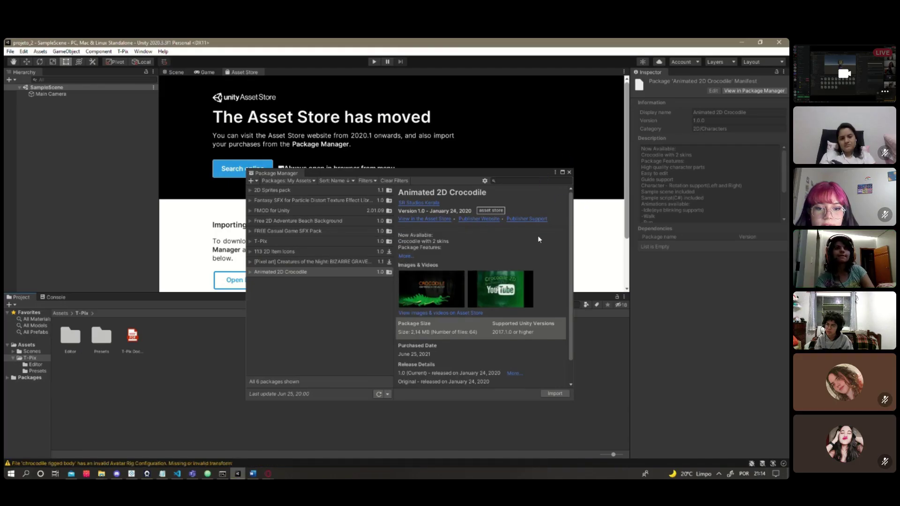
{"action": "left_click", "coordinate": [569, 172]}
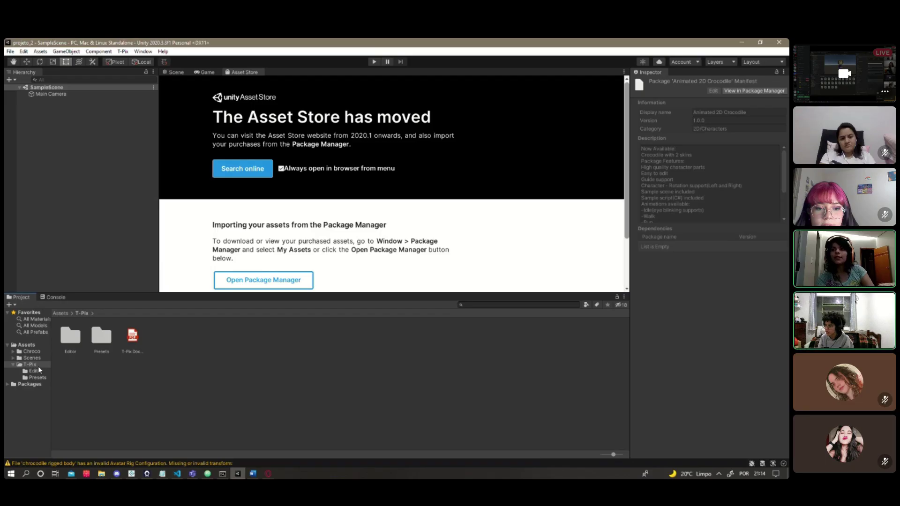
- Open the imported Chroco folder and preview the CROCO Green and CROCO Yellow prefabs
{"action": "left_click", "coordinate": [30, 352]}
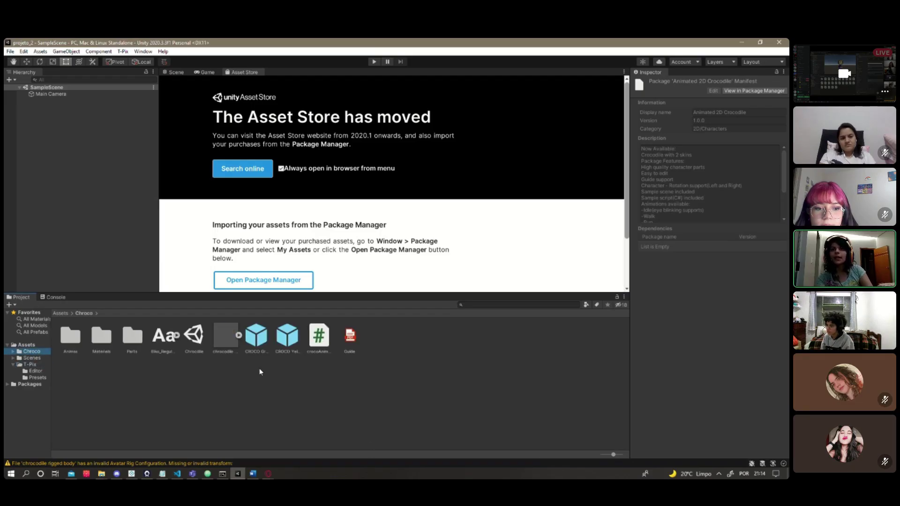
{"action": "left_click", "coordinate": [288, 342]}
{"action": "left_click", "coordinate": [257, 340]}
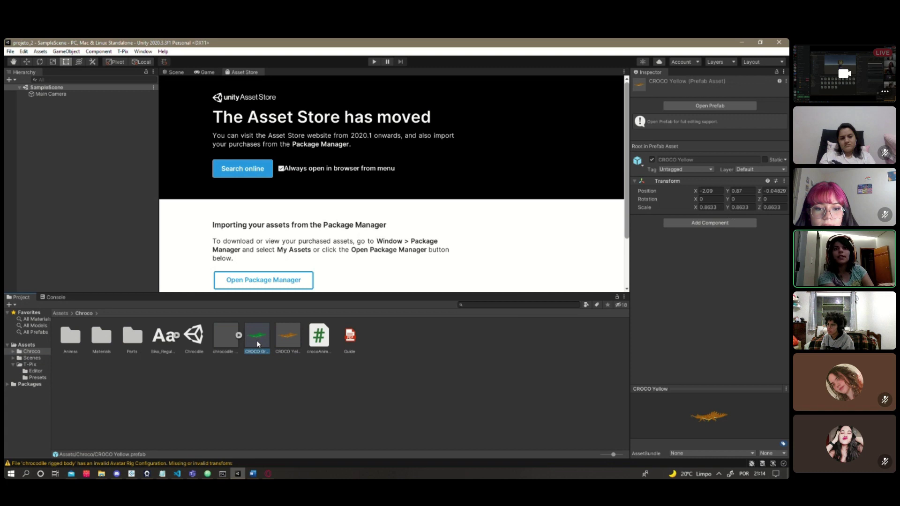
{"action": "left_click", "coordinate": [293, 337]}
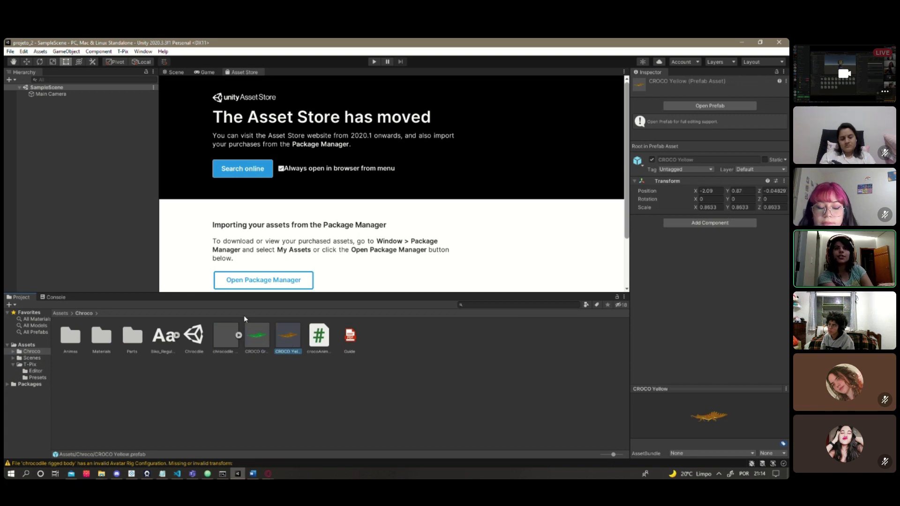
- Place the CROCO Yellow prefab in the Scene view, inside the camera frame to the left of its centre
{"action": "left_click", "coordinate": [180, 73]}
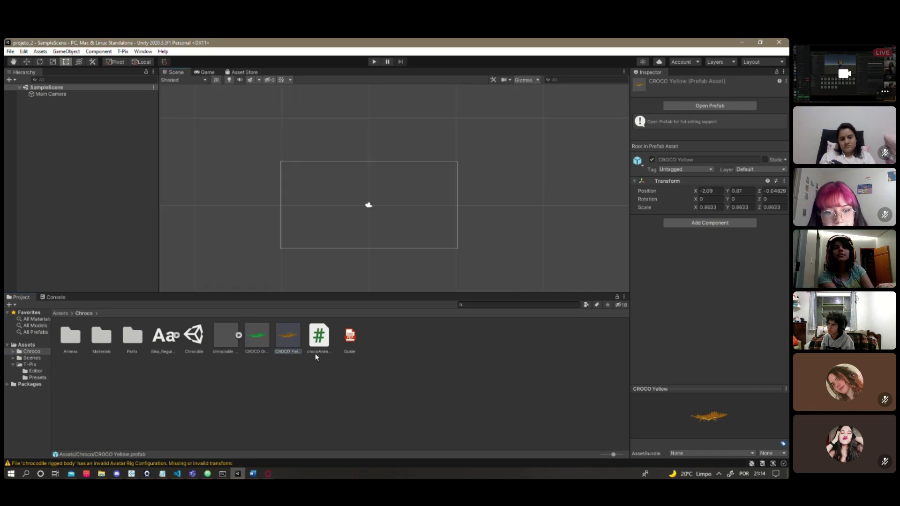
{"action": "left_click_drag", "start_coordinate": [288, 337], "coordinate": [314, 201]}
{"action": "left_click", "coordinate": [165, 337]}
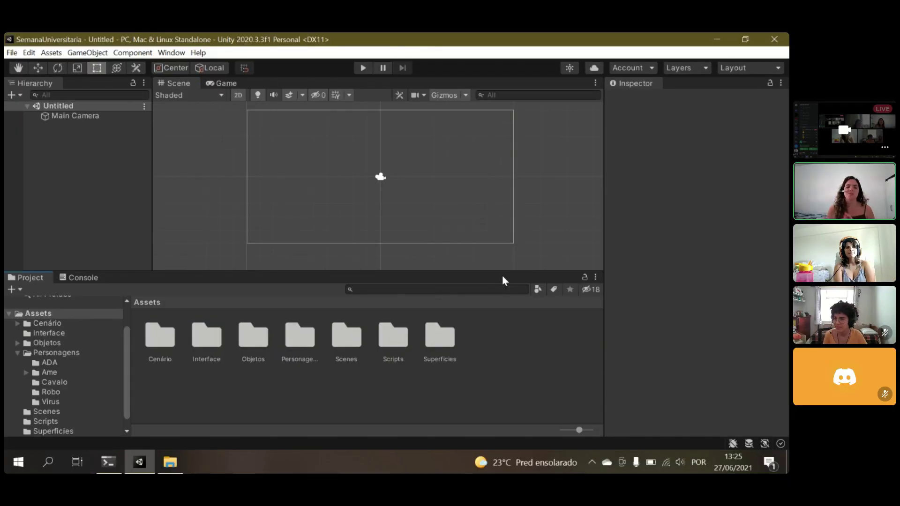
- Create a folder named bb8 in the project's Assets folder
{"action": "right_click", "coordinate": [496, 349]}
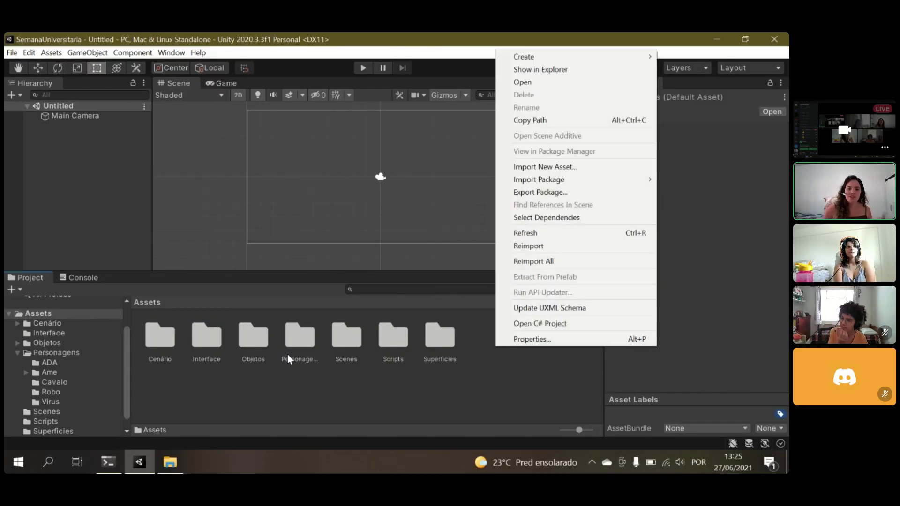
{"action": "left_click", "coordinate": [383, 398]}
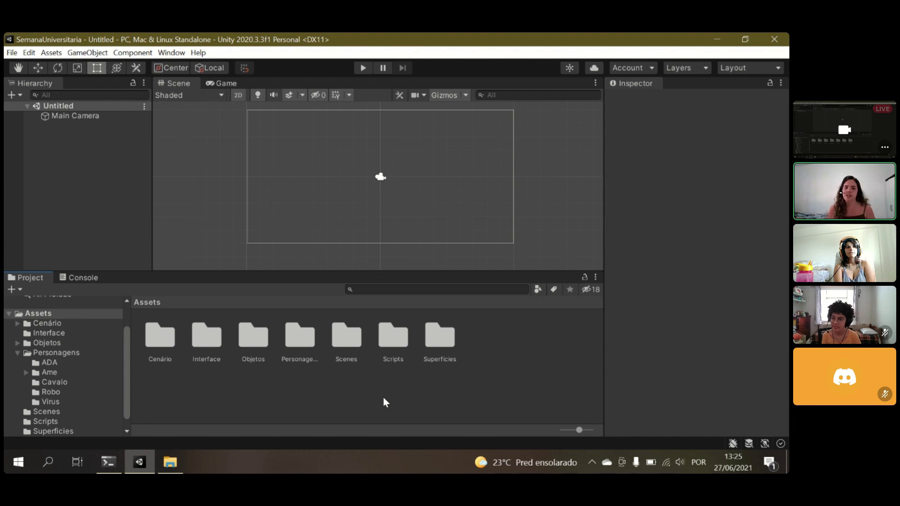
{"action": "right_click", "coordinate": [495, 345]}
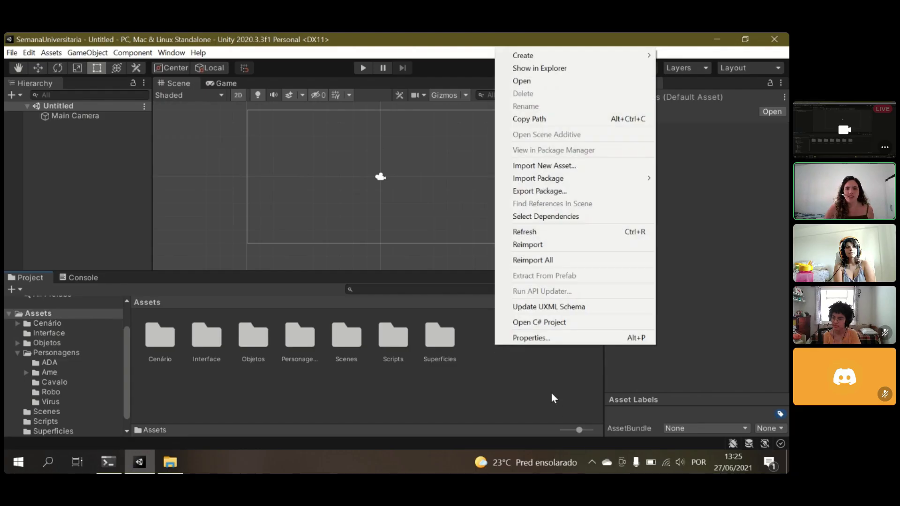
{"action": "mouse_move", "coordinate": [525, 57]}
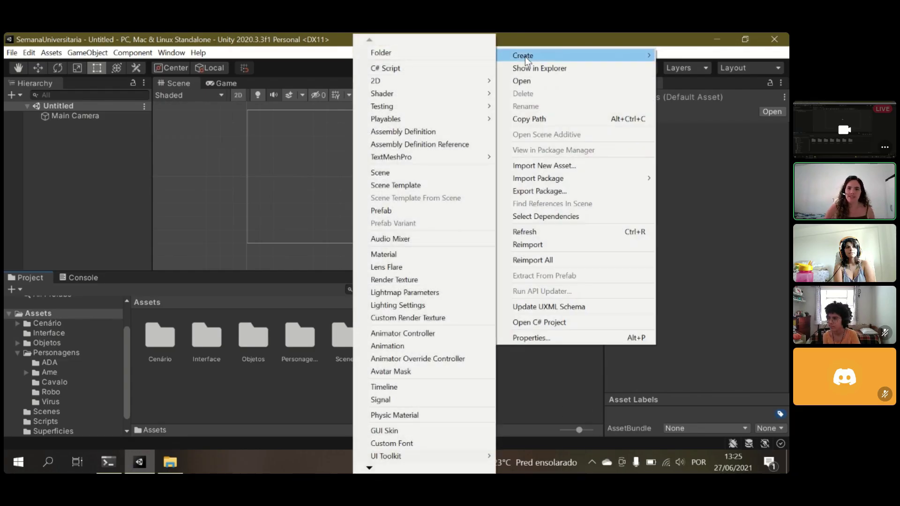
{"action": "left_click", "coordinate": [436, 52]}
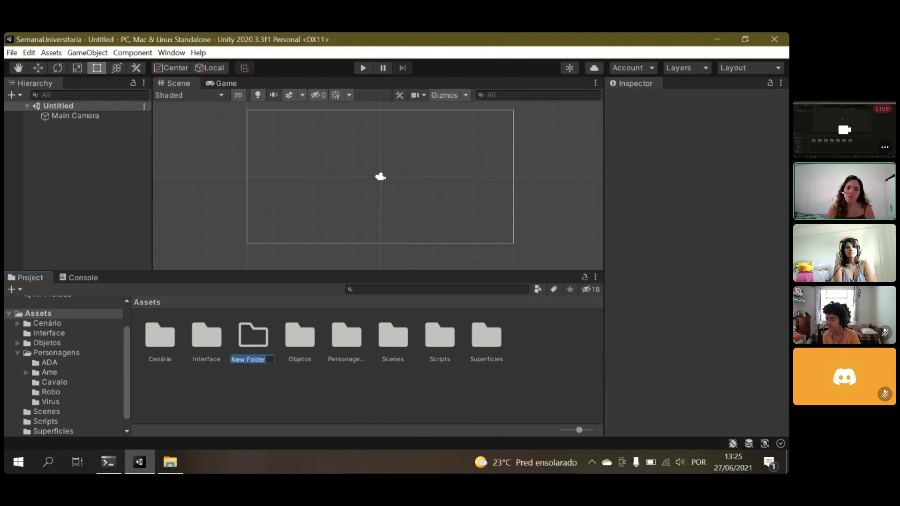
{"action": "type", "text": "bb8"}
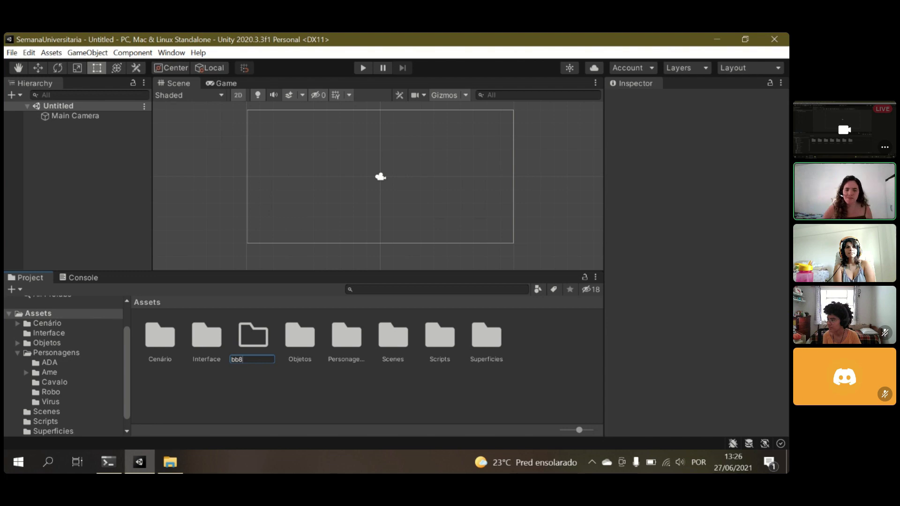
{"action": "key", "text": "Return"}
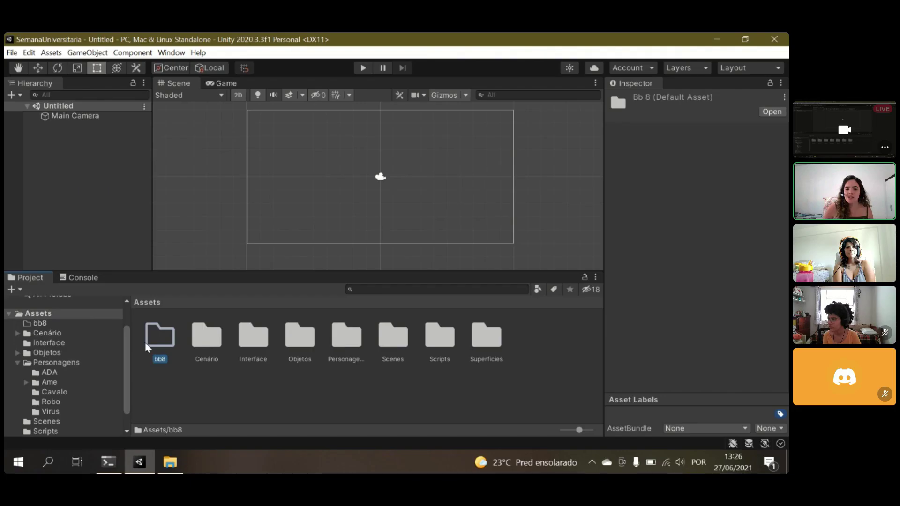
- Import Bloco de terra de cima para direita.png from File Explorer into the bb8 folder, and return to the Assets folder
{"action": "double_click", "coordinate": [155, 341]}
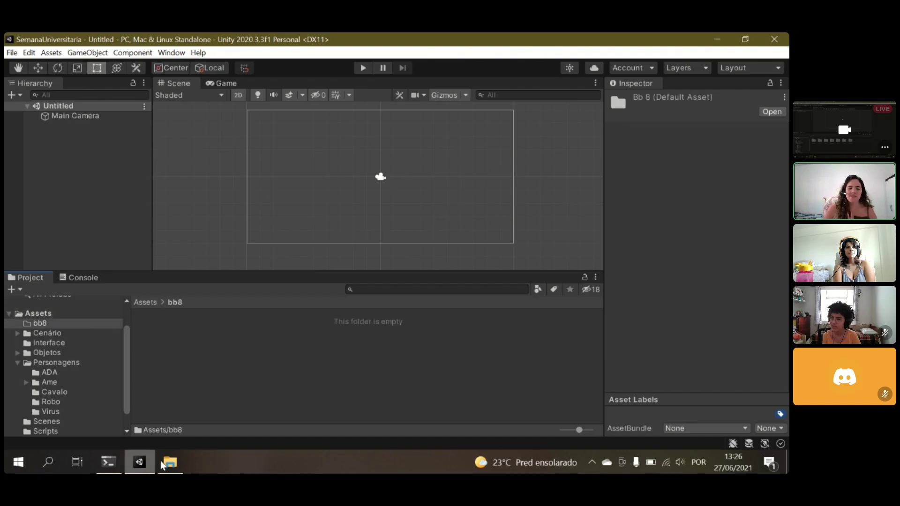
{"action": "left_click", "coordinate": [177, 468]}
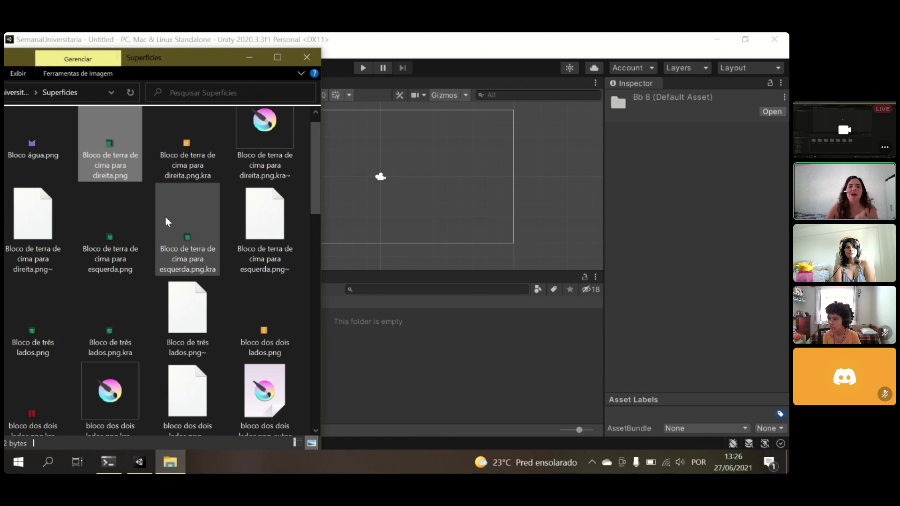
{"action": "left_click_drag", "start_coordinate": [117, 158], "coordinate": [386, 360]}
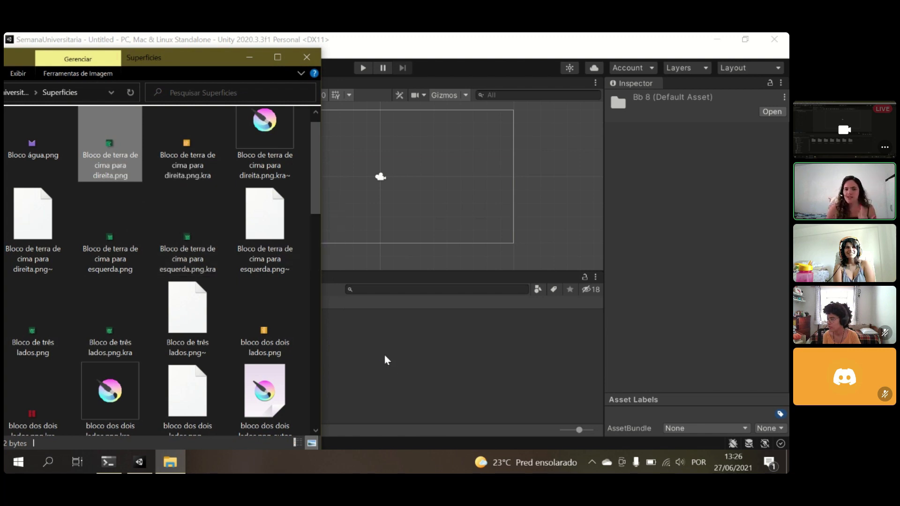
{"action": "left_click", "coordinate": [249, 57]}
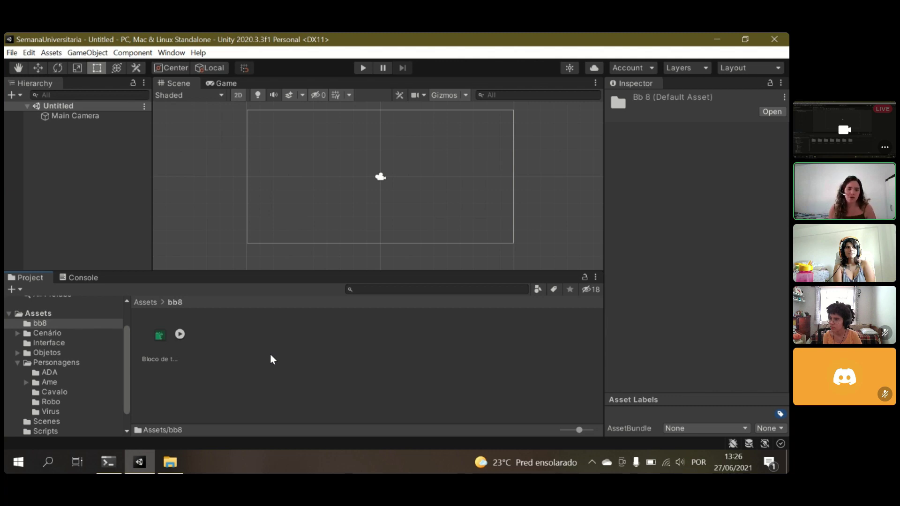
{"action": "left_click", "coordinate": [143, 303]}
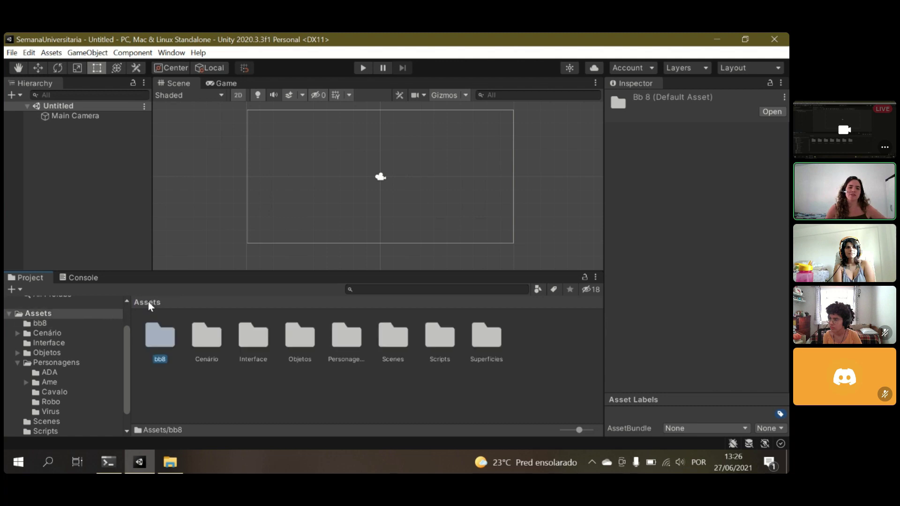
{"action": "left_click", "coordinate": [254, 390]}
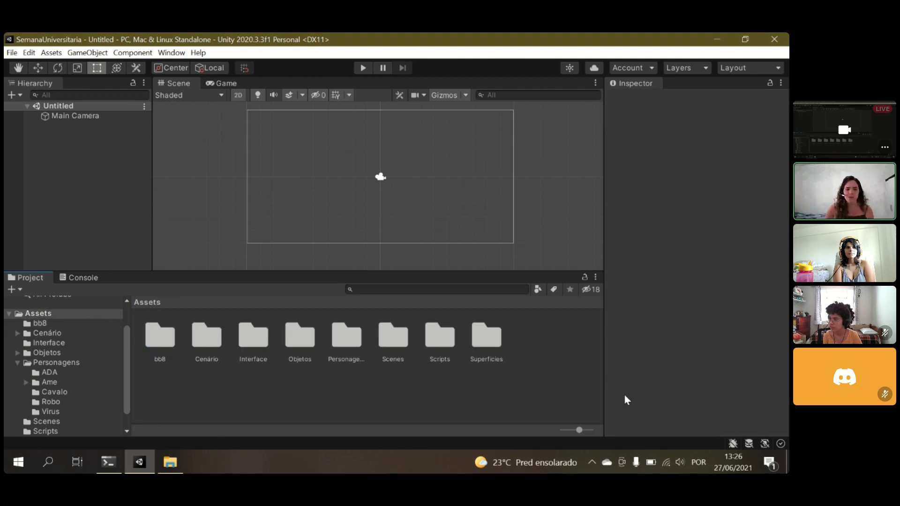
- Place the green Bloco de terra sprite from the Superficies folder in the scene at about X -6.9, Y -1.12
{"action": "double_click", "coordinate": [488, 338]}
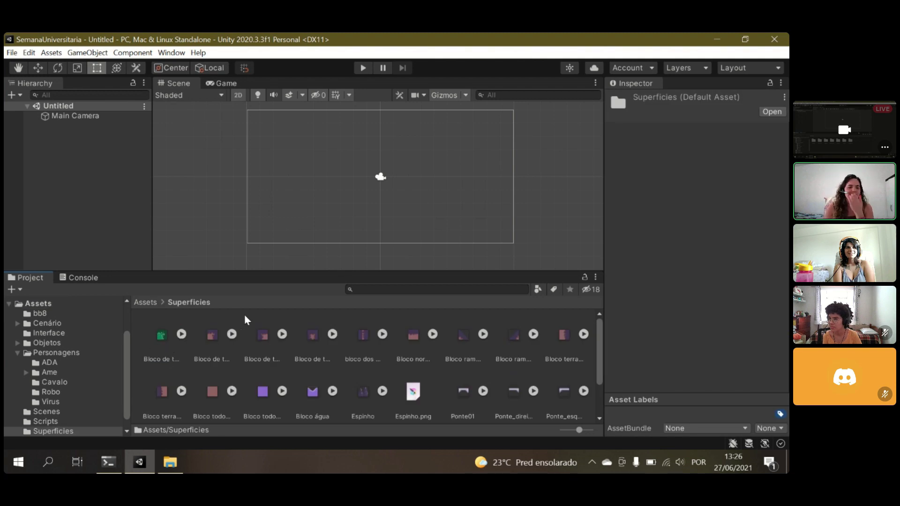
{"action": "scroll", "coordinate": [360, 204], "scroll_direction": "up", "scroll_amount": 2}
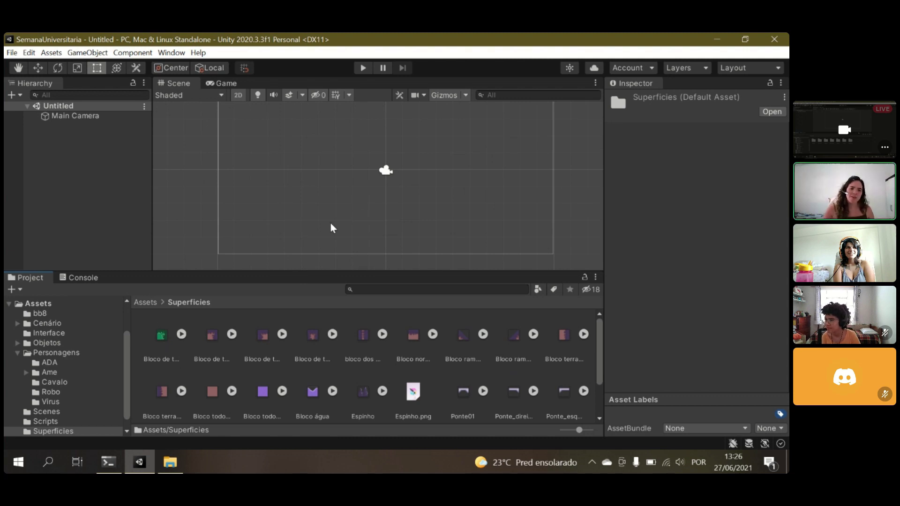
{"action": "left_click_drag", "start_coordinate": [162, 334], "coordinate": [270, 189]}
{"action": "scroll", "coordinate": [268, 181], "scroll_direction": "up", "scroll_amount": 5}
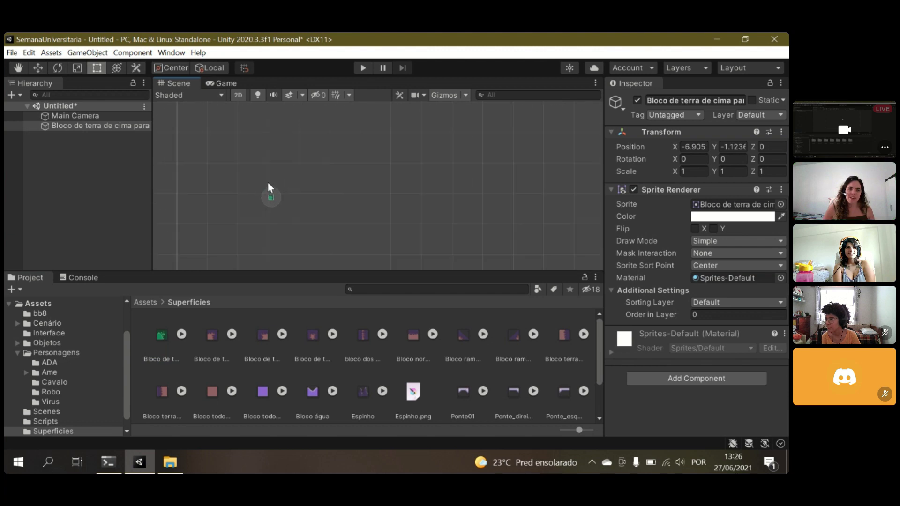
{"action": "scroll", "coordinate": [269, 187], "scroll_direction": "up", "scroll_amount": 3}
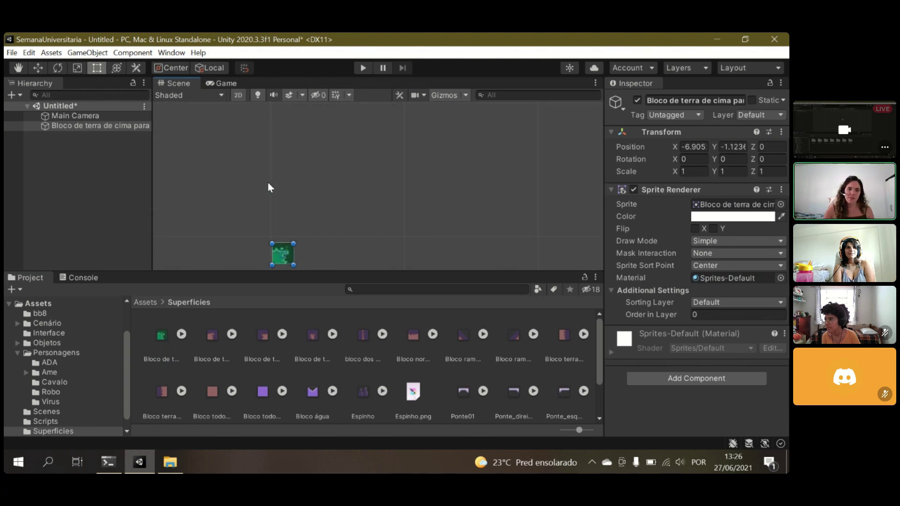
{"action": "scroll", "coordinate": [355, 209], "scroll_direction": "down", "scroll_amount": 3}
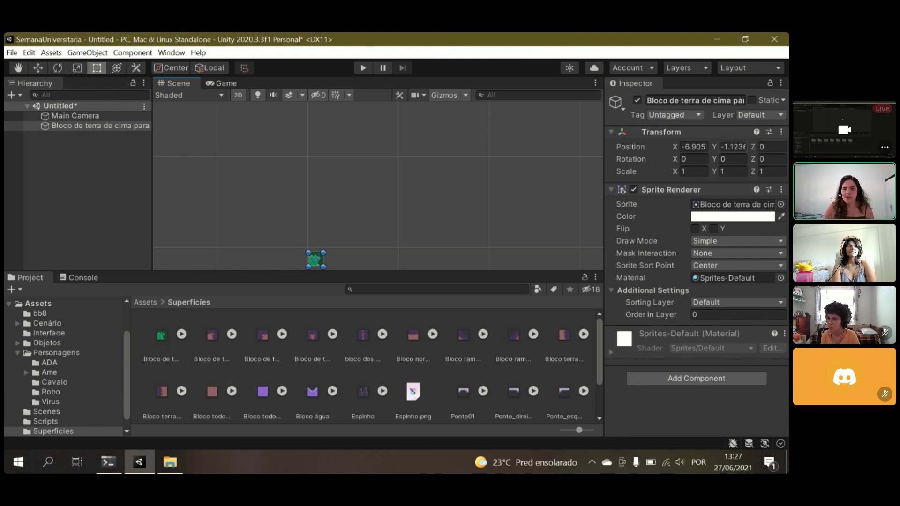
- View the colour picker of the block's Sprite Renderer, close it, and open the list of components that can be added
{"action": "left_click", "coordinate": [741, 217]}
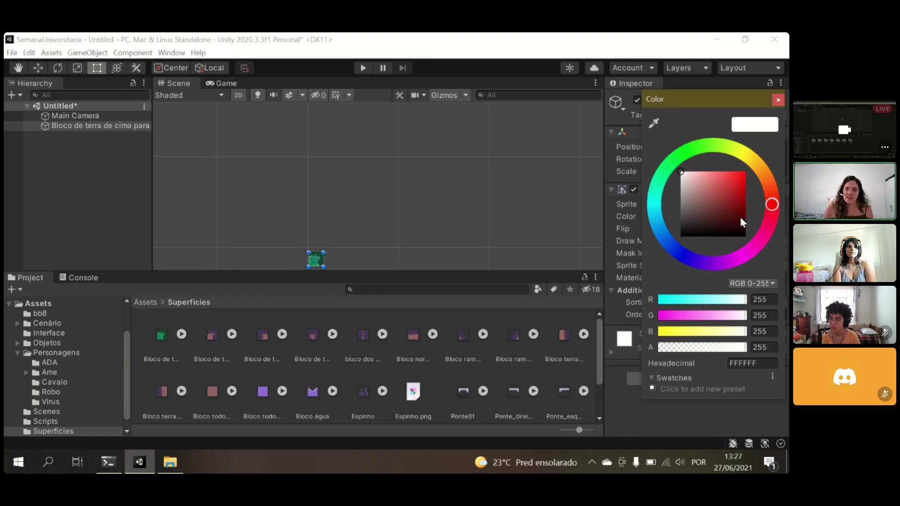
{"action": "left_click", "coordinate": [779, 99]}
{"action": "left_click", "coordinate": [674, 378]}
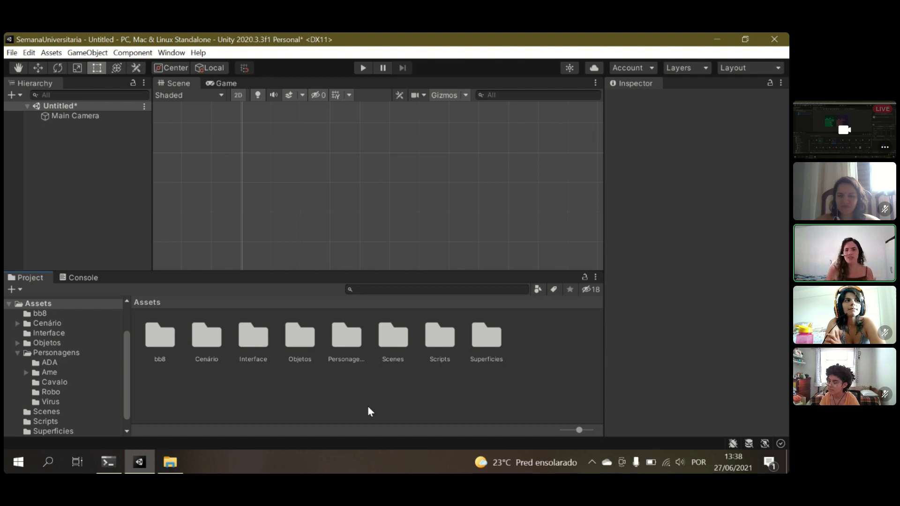
- Place the Fundo todo azul background from the Cenário folder in the scene at about X -7.8, Y -0.88
{"action": "double_click", "coordinate": [204, 342]}
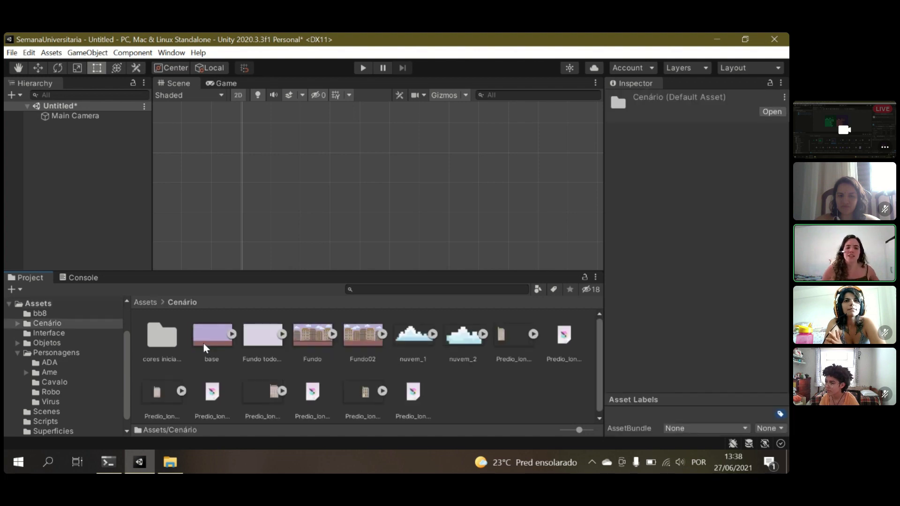
{"action": "left_click", "coordinate": [253, 342]}
{"action": "left_click_drag", "start_coordinate": [257, 336], "coordinate": [310, 187]}
{"action": "scroll", "coordinate": [288, 190], "scroll_direction": "up", "scroll_amount": 6}
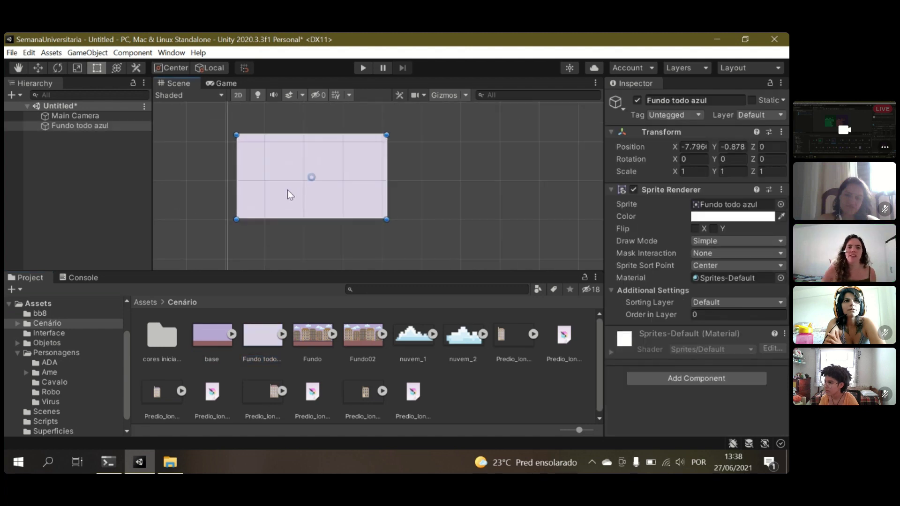
- Place the green Bloco de terra sprite from the Superficies folder outside the background's left edge, at about X -9.35, Y -0.78
{"action": "scroll", "coordinate": [288, 190], "scroll_direction": "down", "scroll_amount": 3}
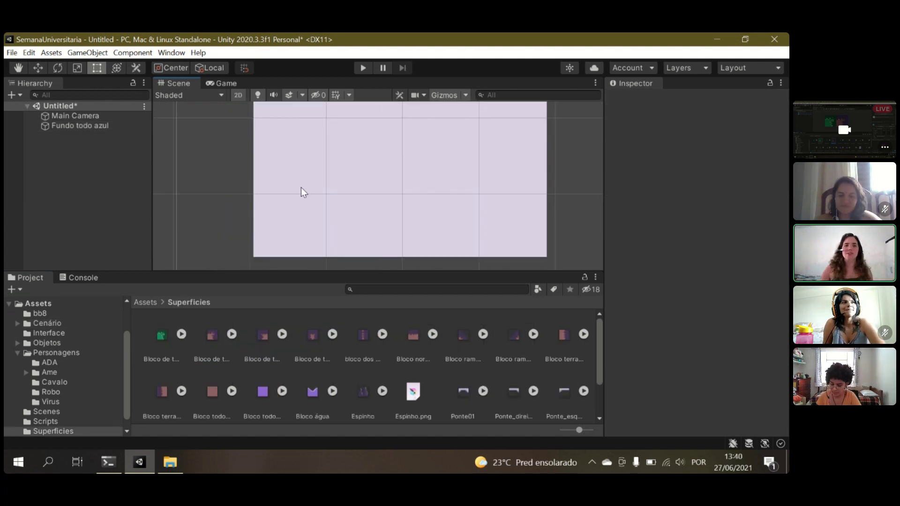
{"action": "scroll", "coordinate": [562, 148], "scroll_direction": "down", "scroll_amount": 1}
{"action": "scroll", "coordinate": [561, 145], "scroll_direction": "down", "scroll_amount": 1}
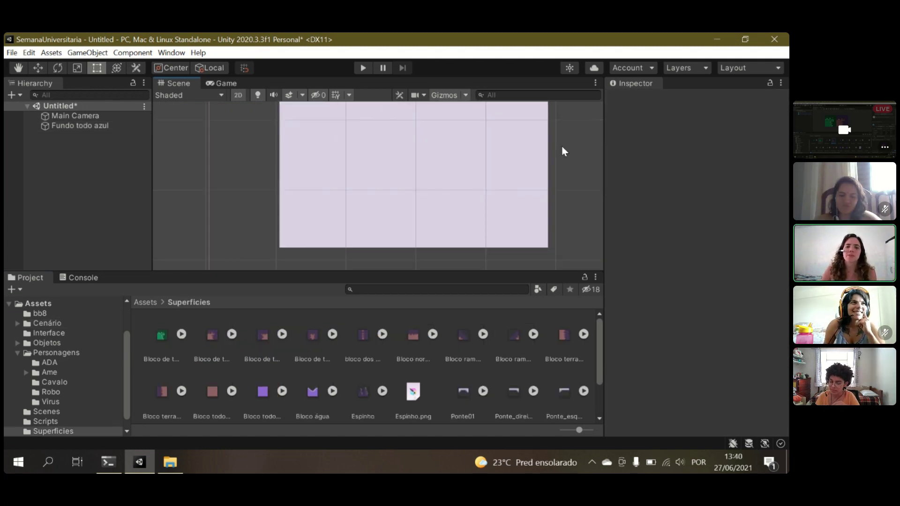
{"action": "scroll", "coordinate": [562, 145], "scroll_direction": "up", "scroll_amount": 2}
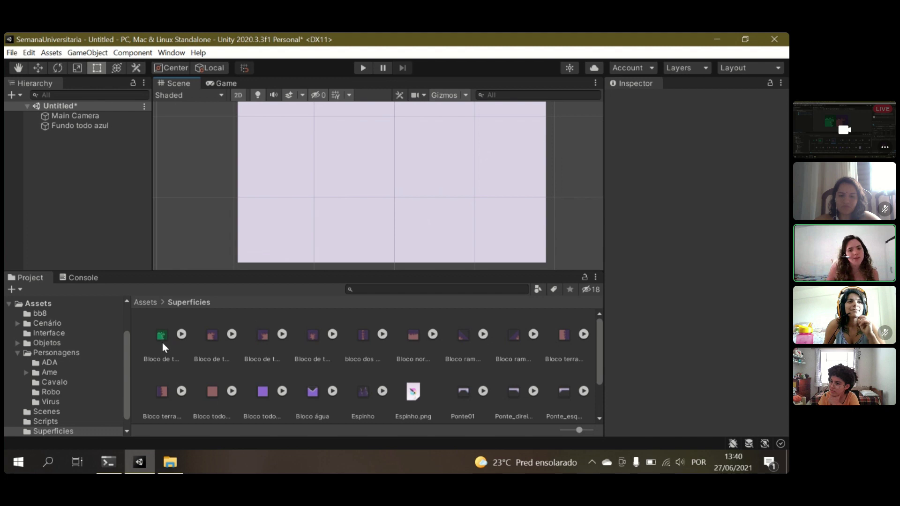
{"action": "left_click_drag", "start_coordinate": [162, 342], "coordinate": [200, 179]}
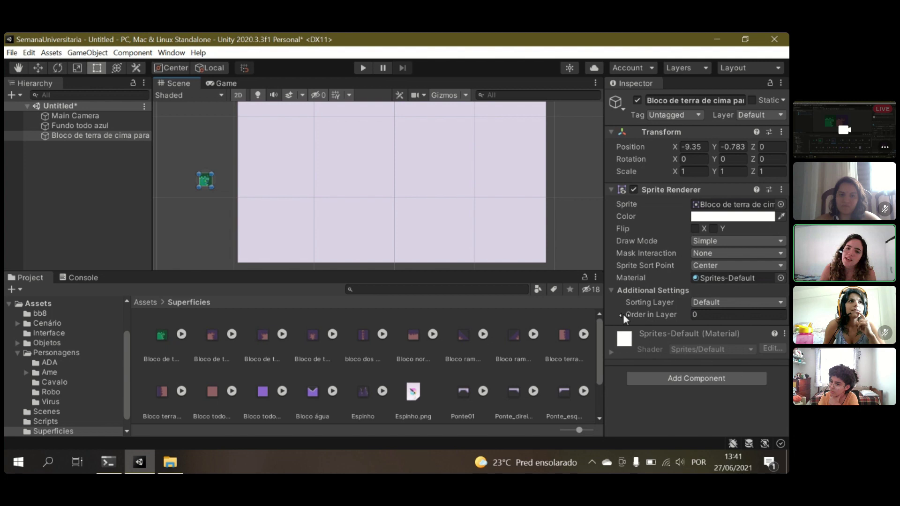
- Set the green block's Order in Layer to 1 and move it onto the background at about X -8.59, Y -0.94
{"action": "left_click", "coordinate": [715, 315]}
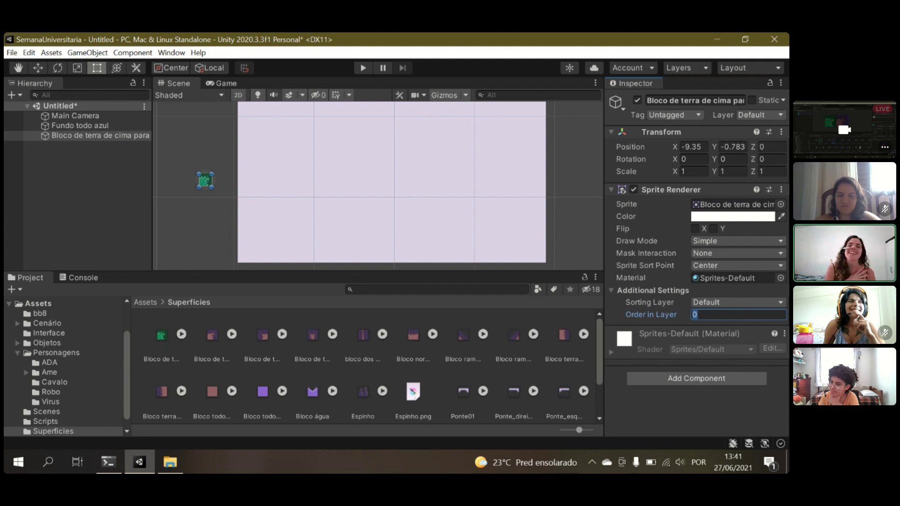
{"action": "type", "text": "1"}
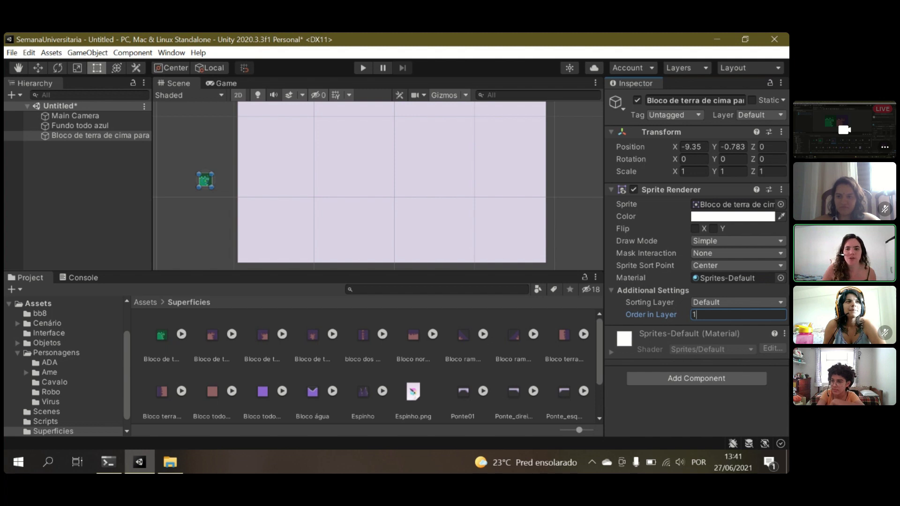
{"action": "left_click", "coordinate": [663, 412]}
{"action": "left_click_drag", "start_coordinate": [203, 183], "coordinate": [266, 190]}
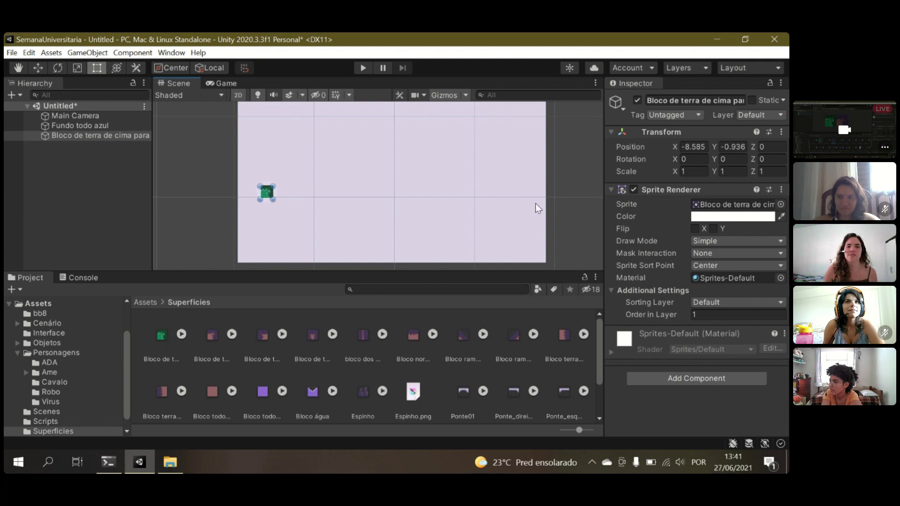
- Search the components for "coll" and add a Box Collider 2D to the green block
{"action": "scroll", "coordinate": [521, 177], "scroll_direction": "down", "scroll_amount": 1}
{"action": "scroll", "coordinate": [450, 179], "scroll_direction": "up", "scroll_amount": 3}
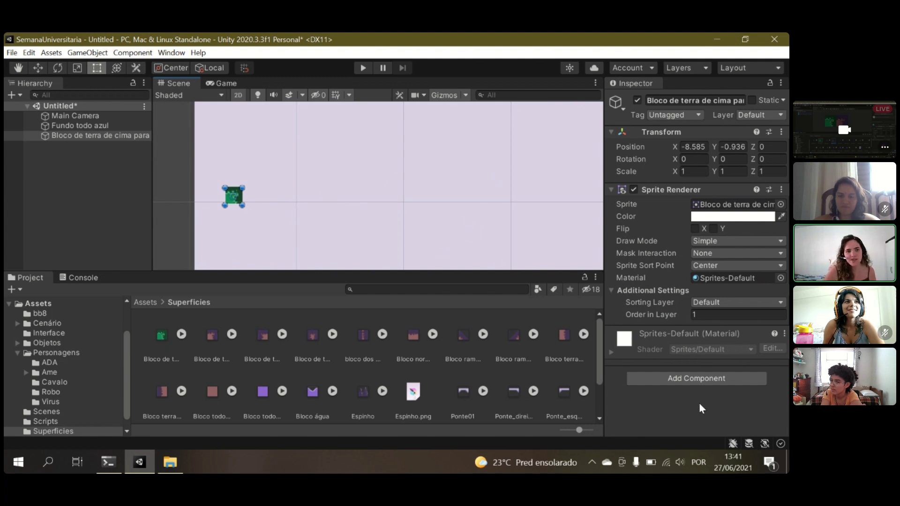
{"action": "left_click", "coordinate": [686, 380]}
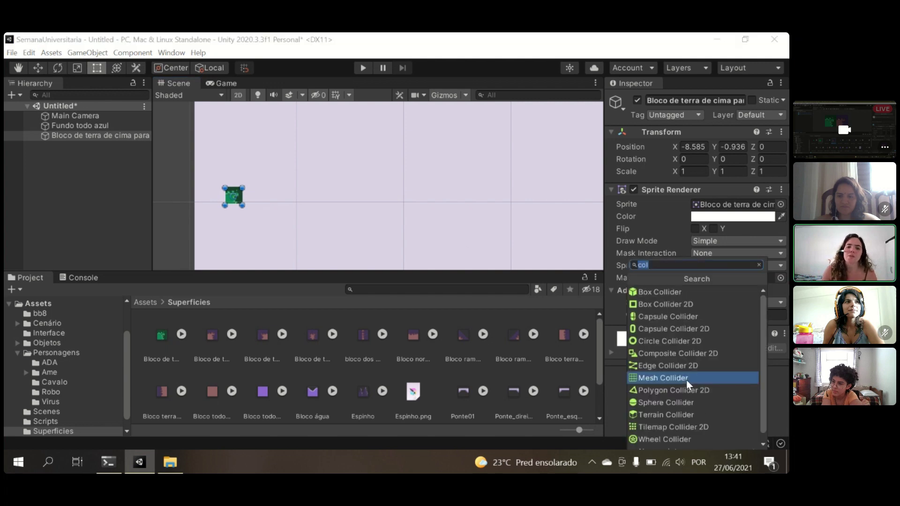
{"action": "key", "text": "BackSpace"}
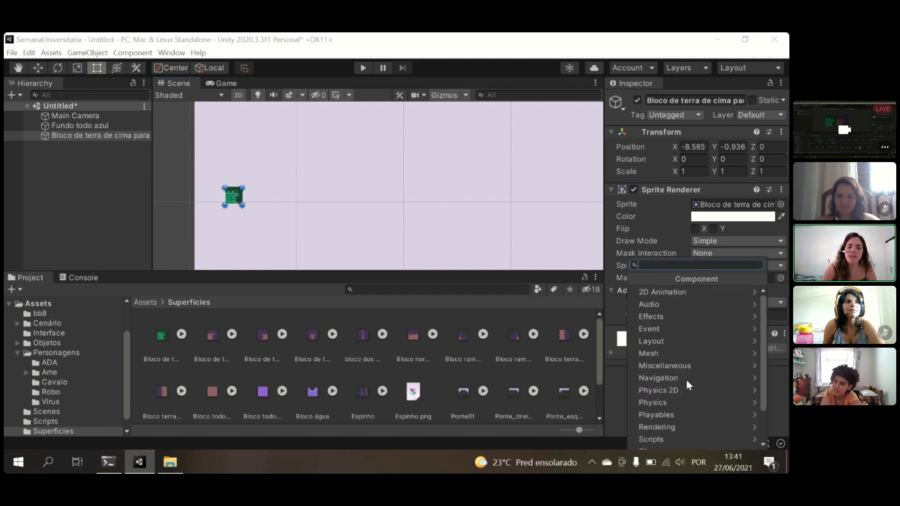
{"action": "type", "text": "col"}
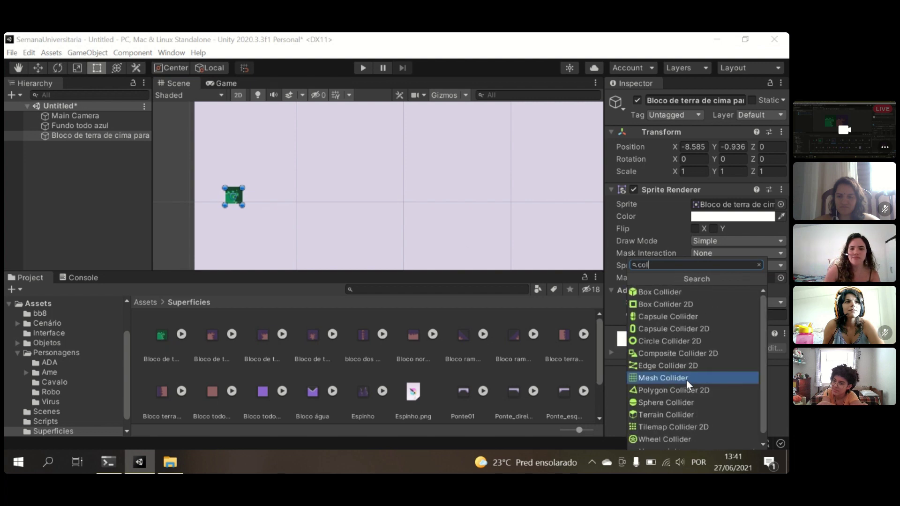
{"action": "type", "text": "l"}
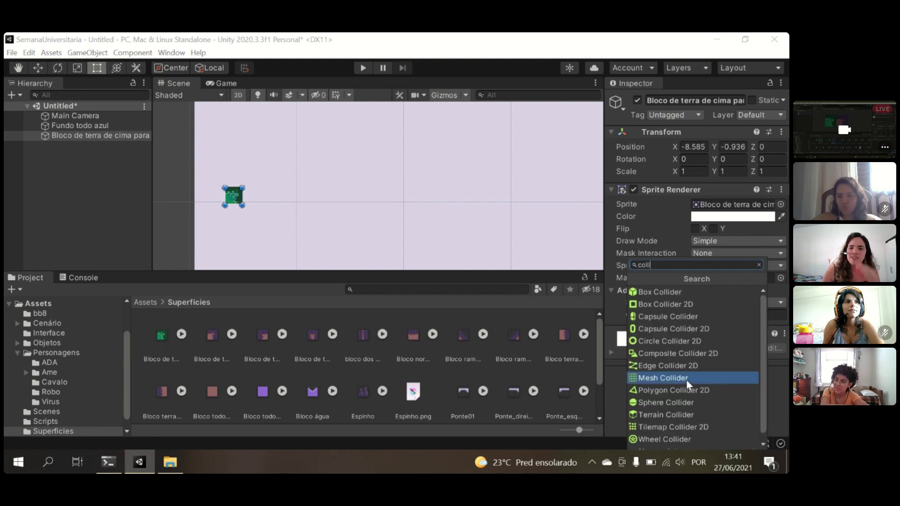
{"action": "left_click", "coordinate": [674, 305]}
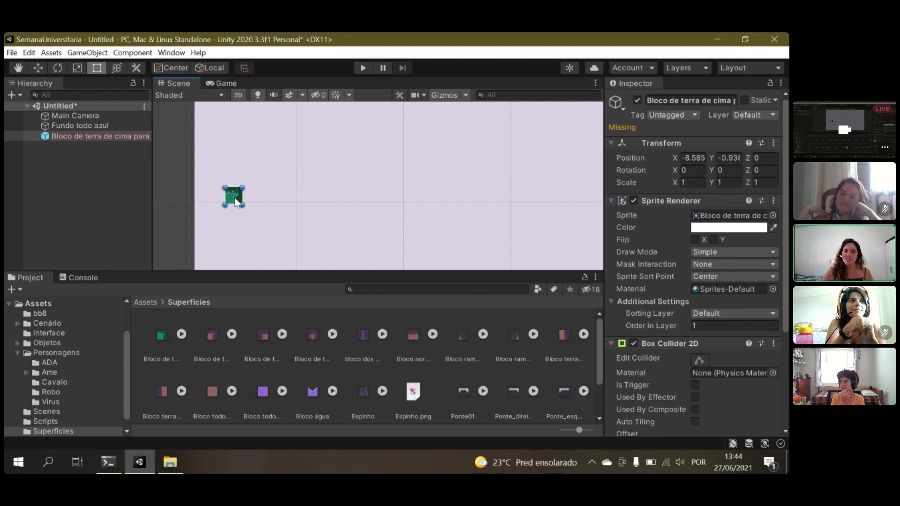
- Save the green block as a prefab in the Superficies folder and place a second copy against its right side at about X -8.42, Y -0.94
{"action": "scroll", "coordinate": [646, 328], "scroll_direction": "down", "scroll_amount": 5}
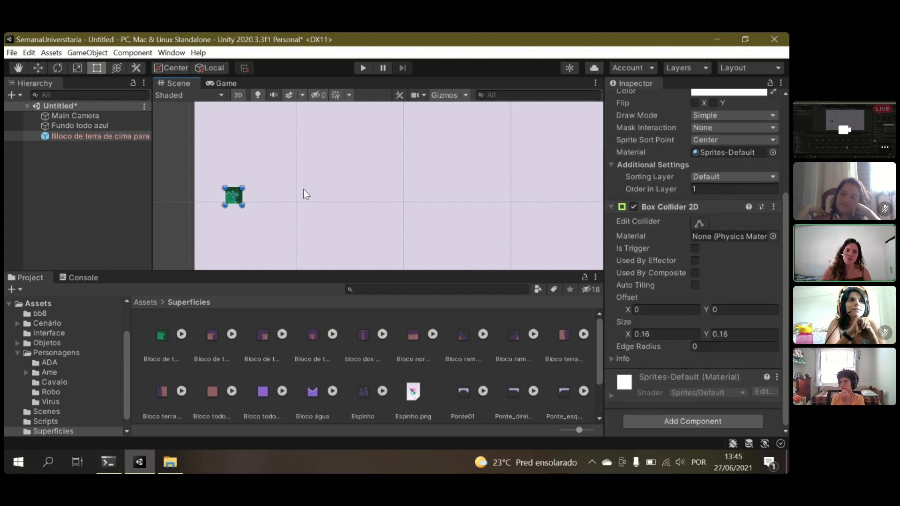
{"action": "left_click", "coordinate": [102, 149]}
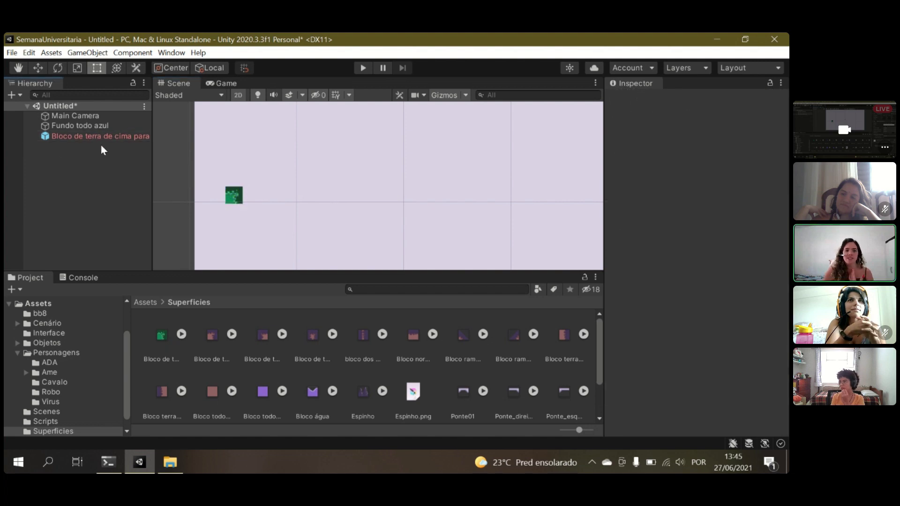
{"action": "left_click", "coordinate": [105, 136]}
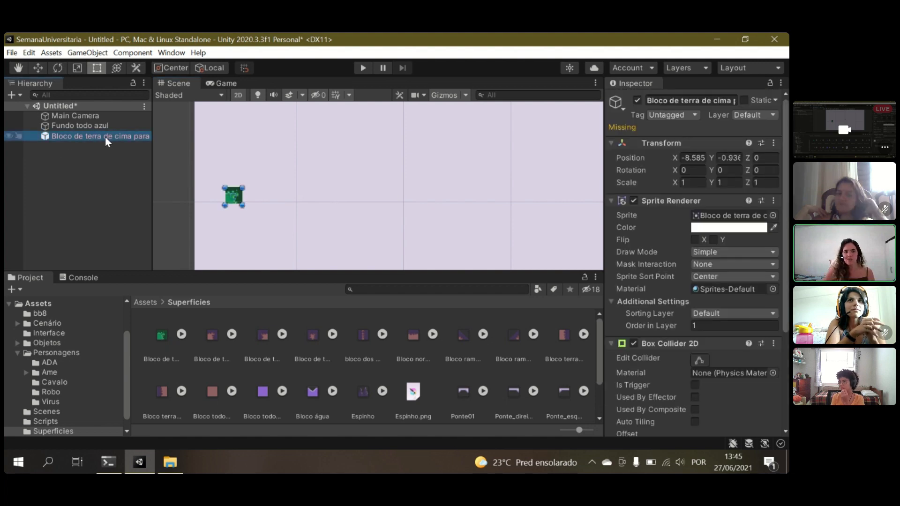
{"action": "left_click_drag", "start_coordinate": [73, 135], "coordinate": [206, 323]}
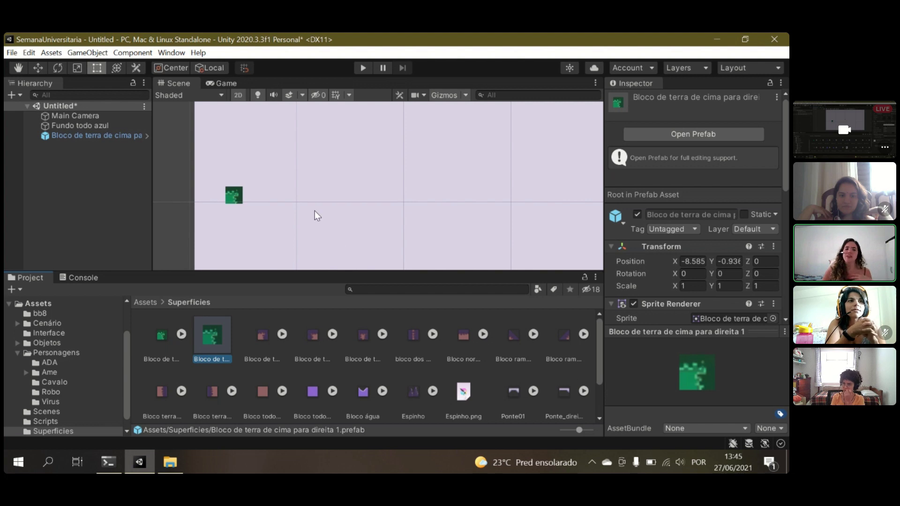
{"action": "left_click_drag", "start_coordinate": [220, 323], "coordinate": [253, 201]}
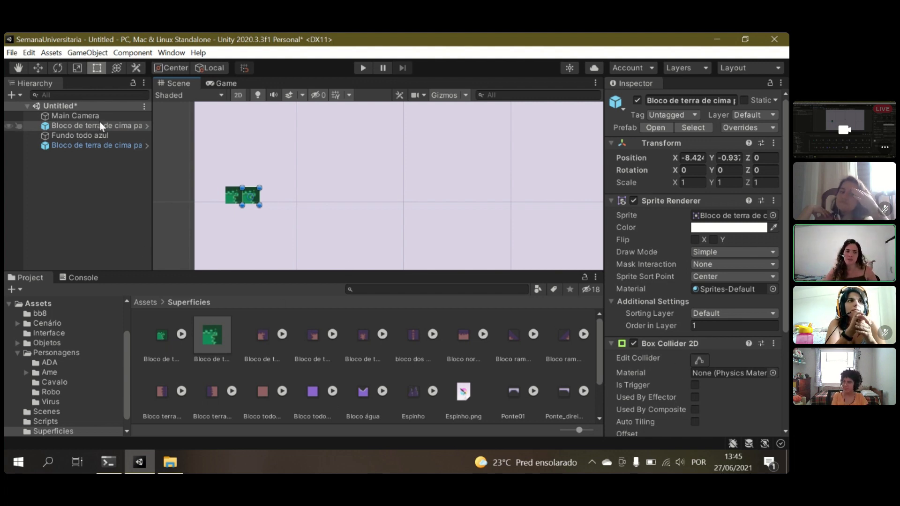
- Create an empty object named Chao and nest both green blocks under it
{"action": "left_click", "coordinate": [146, 174]}
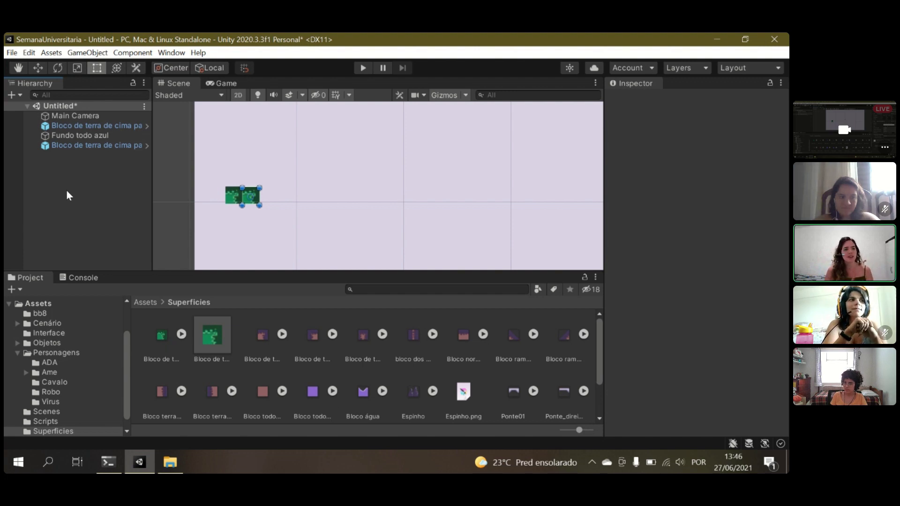
{"action": "right_click", "coordinate": [65, 168]}
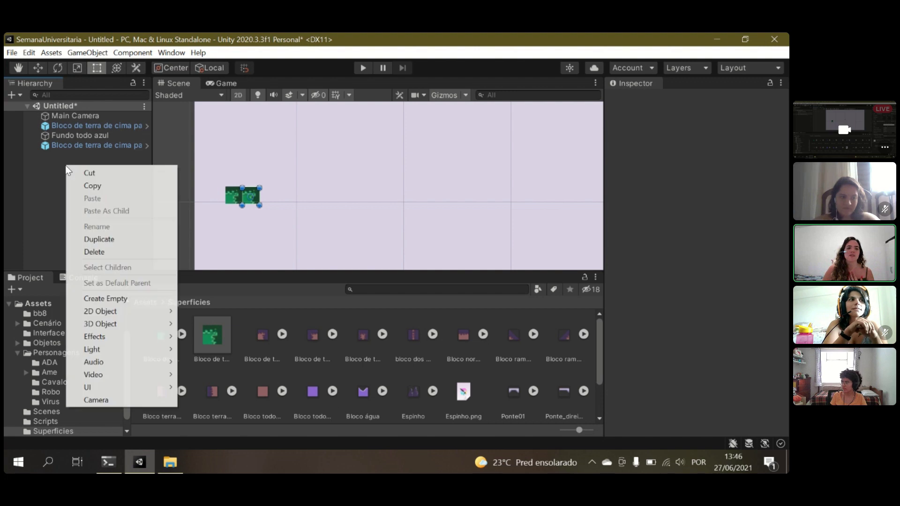
{"action": "left_click", "coordinate": [120, 299]}
{"action": "type", "text": "Chao"}
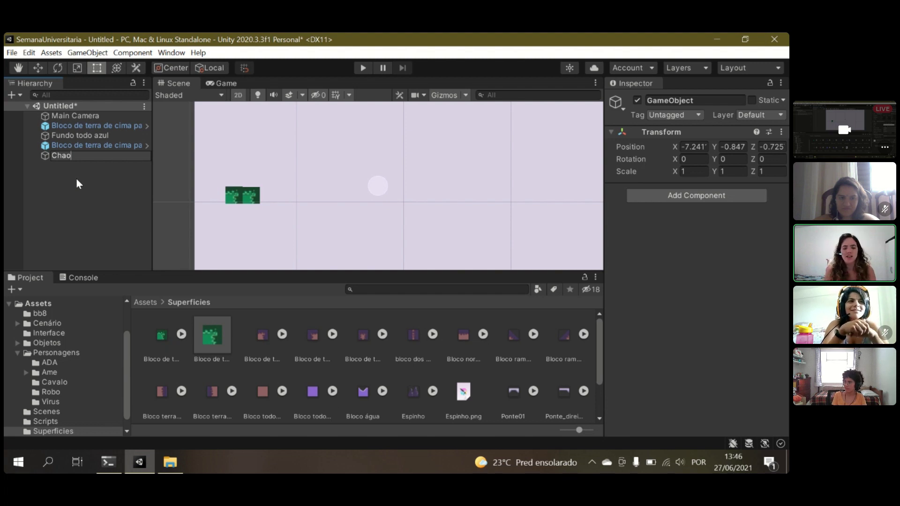
{"action": "key", "text": "Return"}
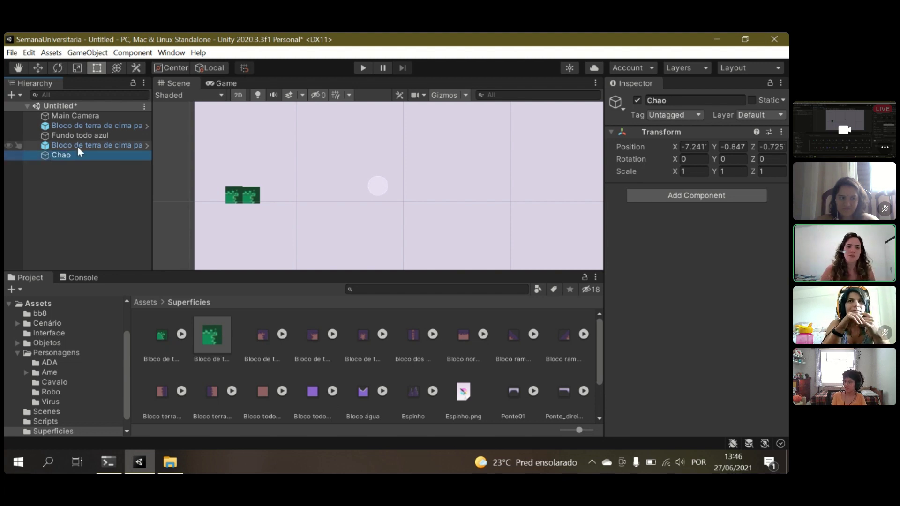
{"action": "mouse_move", "coordinate": [75, 124]}
{"action": "left_mouse_down"}
{"action": "mouse_move", "coordinate": [74, 159]}
{"action": "mouse_move", "coordinate": [55, 148]}
{"action": "mouse_move", "coordinate": [67, 136]}
{"action": "left_mouse_up"}
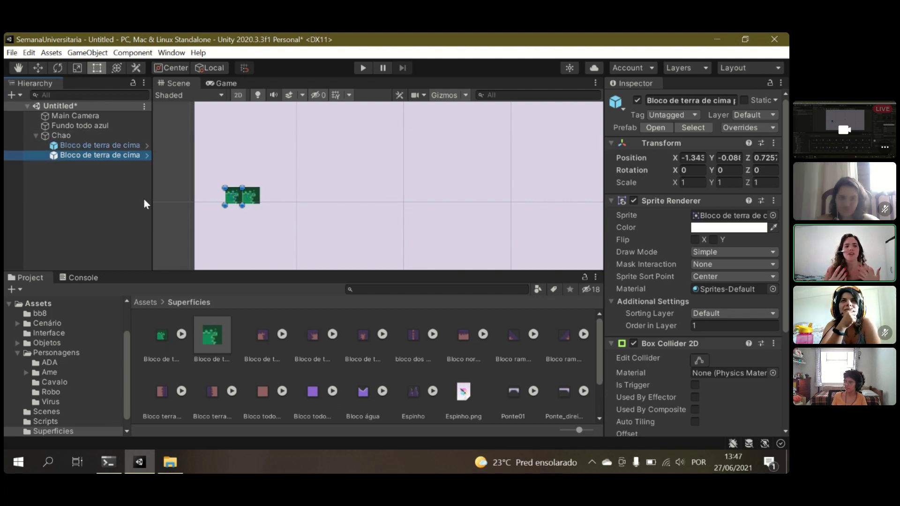
{"action": "left_click", "coordinate": [36, 136]}
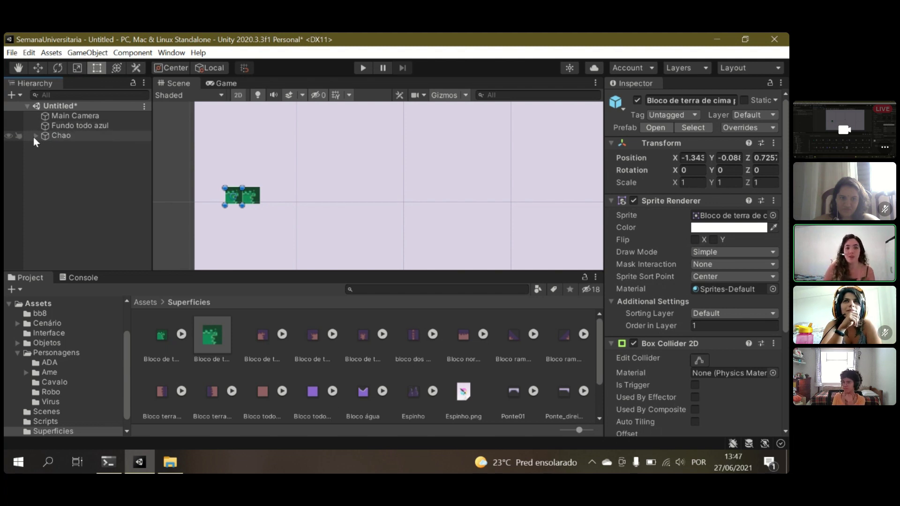
{"action": "left_click", "coordinate": [35, 136]}
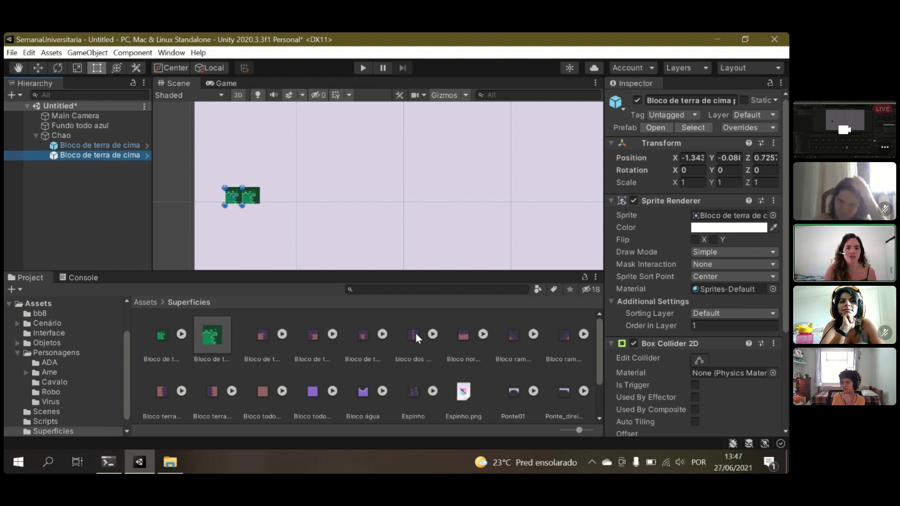
- Place the Bloco normal sprite beside the green blocks at about X -8.27, Y -0.94, with Order in Layer 1 and a Box Collider 2D
{"action": "left_click_drag", "start_coordinate": [361, 337], "coordinate": [272, 199]}
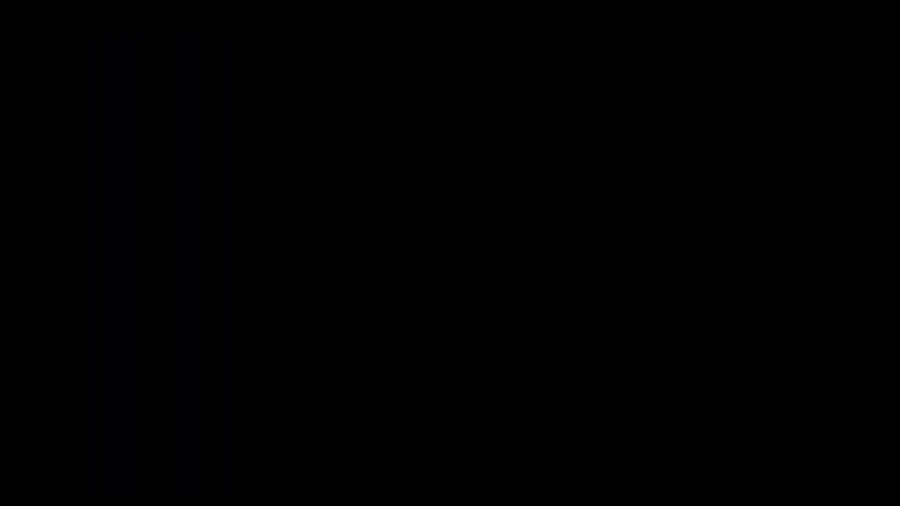
{"action": "left_click", "coordinate": [722, 314]}
{"action": "type", "text": "1"}
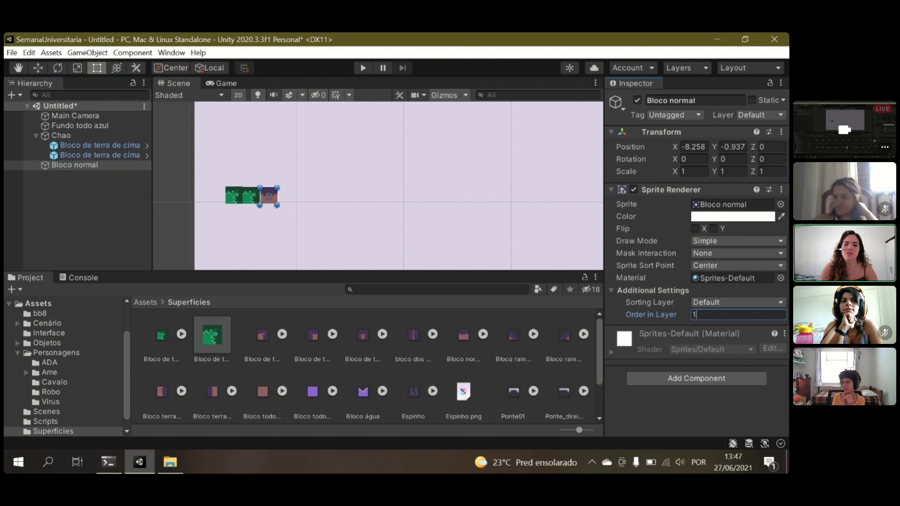
{"action": "left_click", "coordinate": [265, 199]}
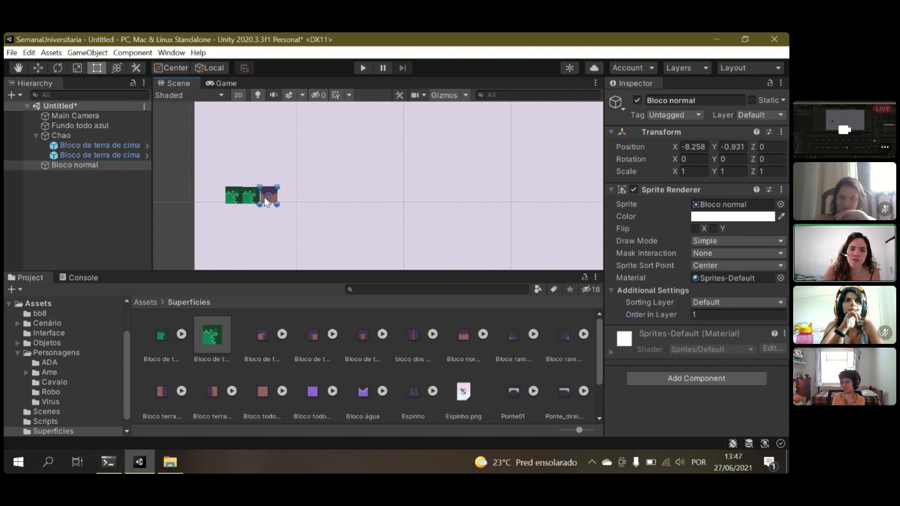
{"action": "left_click_drag", "start_coordinate": [264, 198], "coordinate": [263, 198]}
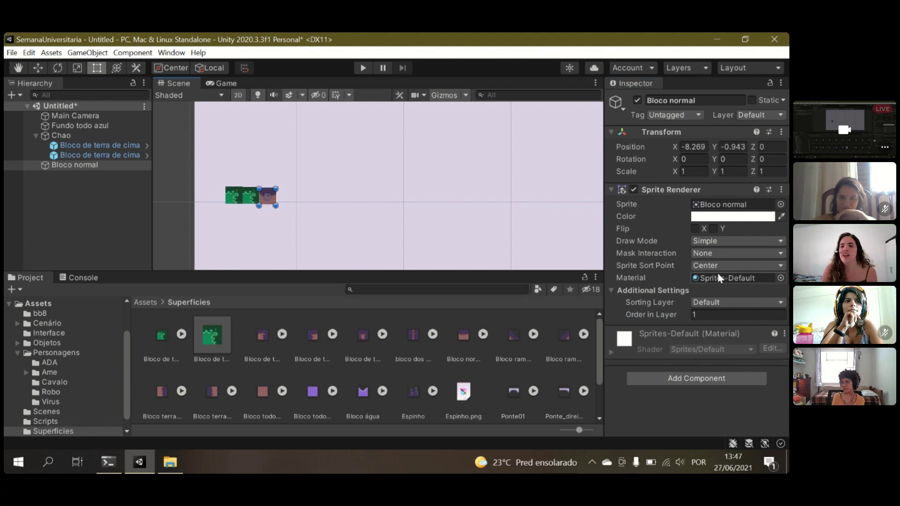
{"action": "left_click", "coordinate": [670, 382]}
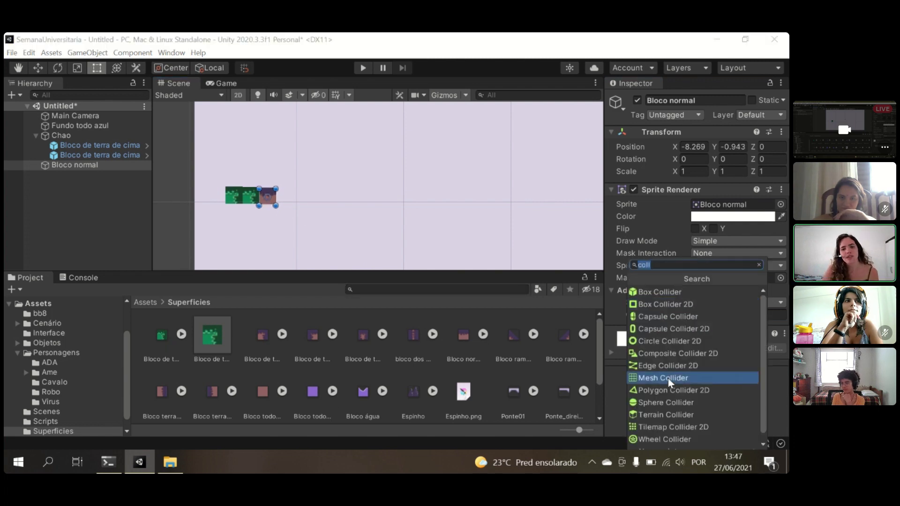
{"action": "left_click", "coordinate": [668, 306]}
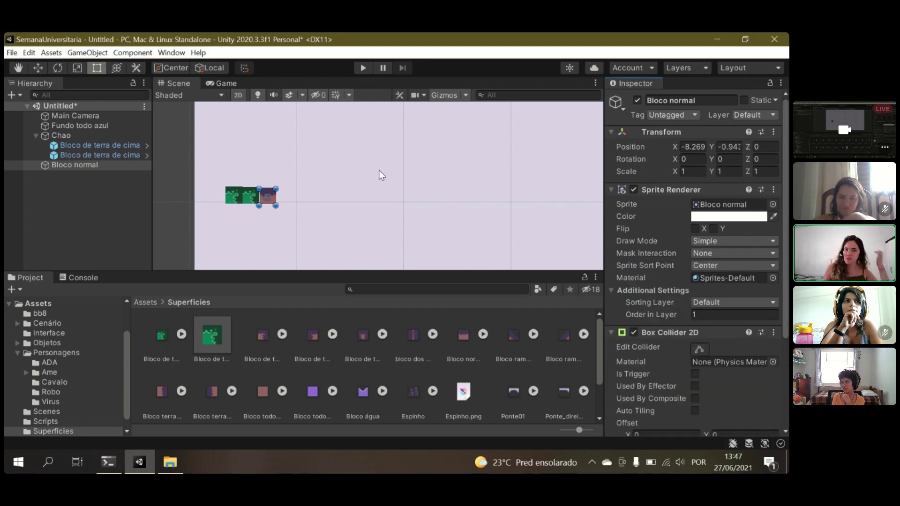
- Nest Bloco normal under Chao and save it as a prefab in the Superficies folder
{"action": "left_click_drag", "start_coordinate": [59, 167], "coordinate": [78, 137]}
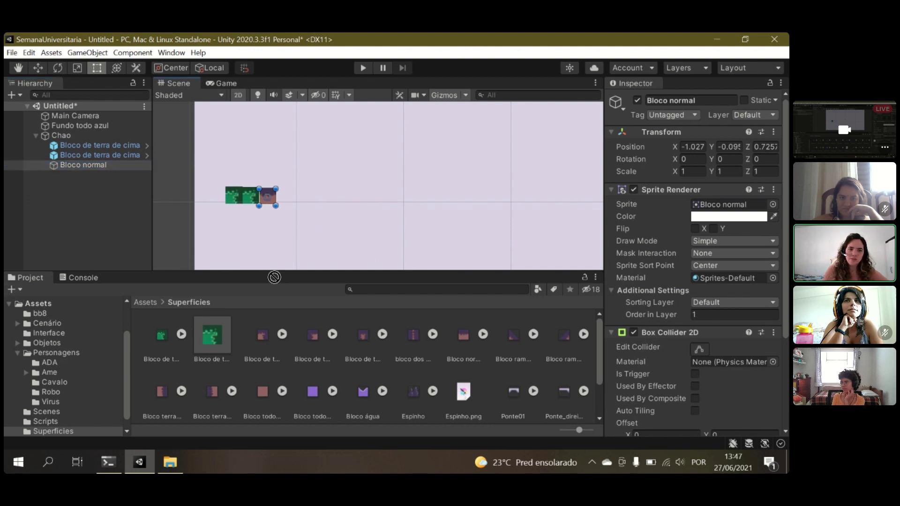
{"action": "left_click_drag", "start_coordinate": [272, 331], "coordinate": [307, 332]}
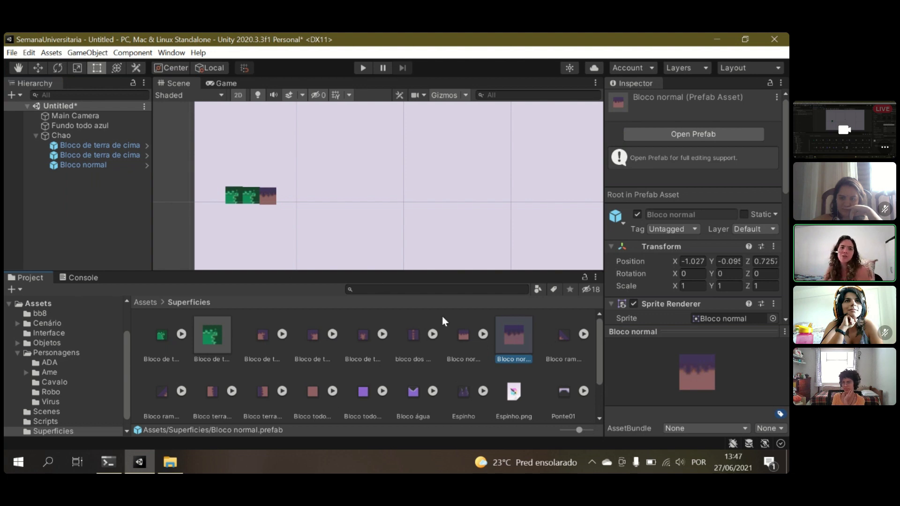
- Try to extend the row by placing three more copies of the Bloco normal prefab side by side to its right
{"action": "left_click_drag", "start_coordinate": [515, 333], "coordinate": [286, 201]}
{"action": "scroll", "coordinate": [266, 193], "scroll_direction": "up", "scroll_amount": 6}
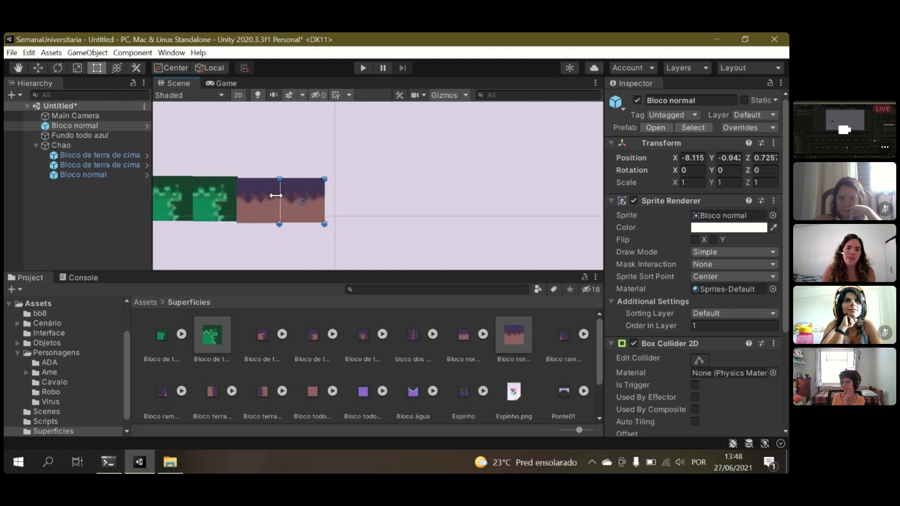
{"action": "scroll", "coordinate": [277, 195], "scroll_direction": "up", "scroll_amount": 3}
{"action": "left_click_drag", "start_coordinate": [524, 351], "coordinate": [385, 204]}
{"action": "left_click_drag", "start_coordinate": [515, 335], "coordinate": [452, 205]}
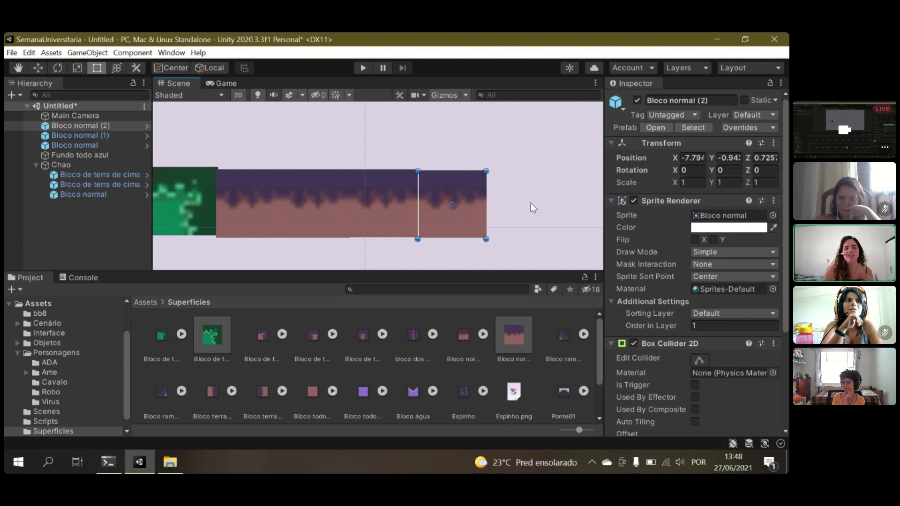
{"action": "scroll", "coordinate": [531, 203], "scroll_direction": "down", "scroll_amount": 2}
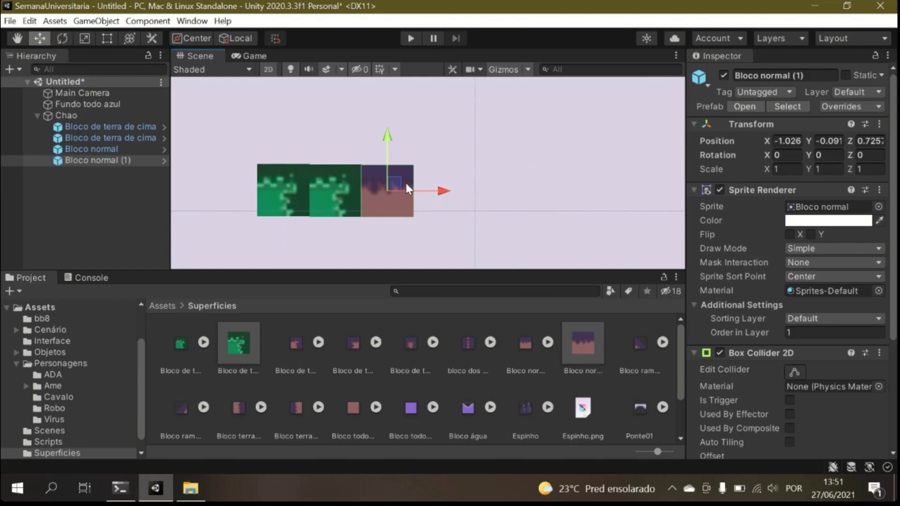
- Duplicate Bloco normal (1) four times inside Chao and line the copies up along the row, the last at about X -0.40
{"action": "key", "text": "ctrl+d"}
{"action": "left_click_drag", "start_coordinate": [406, 184], "coordinate": [650, 192]}
{"action": "key", "text": "ctrl+d"}
{"action": "key", "text": "ctrl+d"}
{"action": "key", "text": "ctrl+d"}
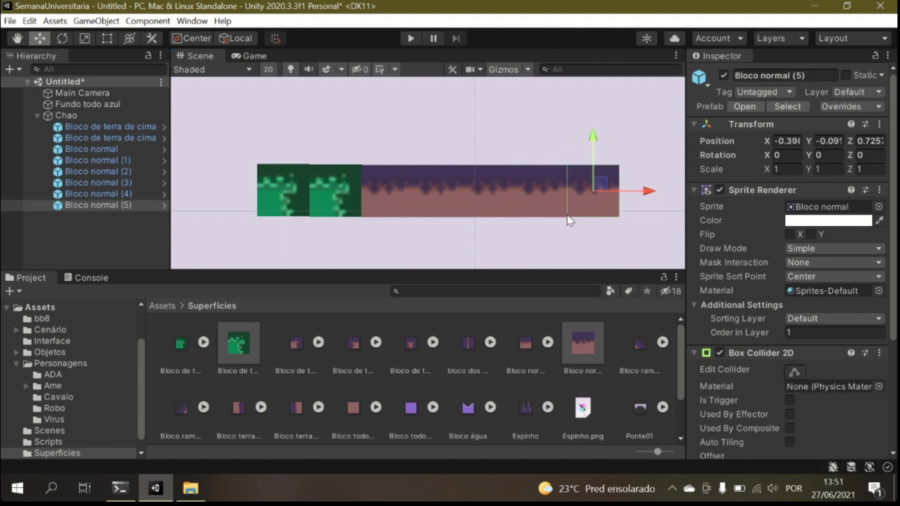
- Save the Chao object with all its blocks as a prefab in the Superficies folder
{"action": "left_click", "coordinate": [116, 219]}
{"action": "left_click_drag", "start_coordinate": [73, 118], "coordinate": [281, 340]}
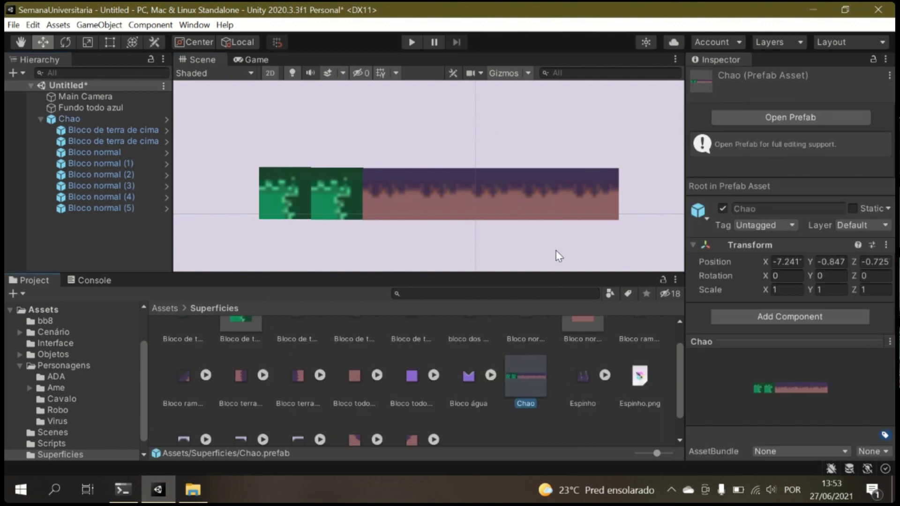
- Place a second Chao prefab in the scene and align it with the right end of the first, at about X -6.14, Y -0.85
{"action": "scroll", "coordinate": [558, 256], "scroll_direction": "down", "scroll_amount": 2}
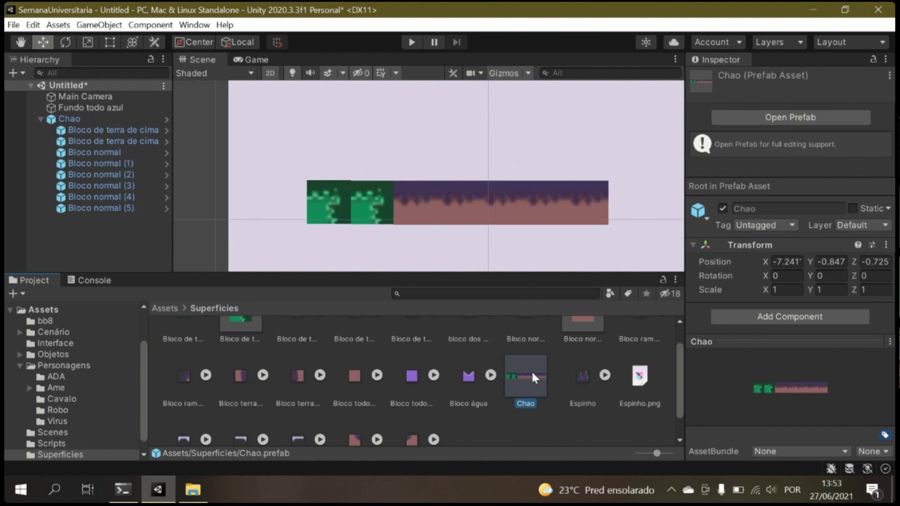
{"action": "scroll", "coordinate": [621, 195], "scroll_direction": "down", "scroll_amount": 3}
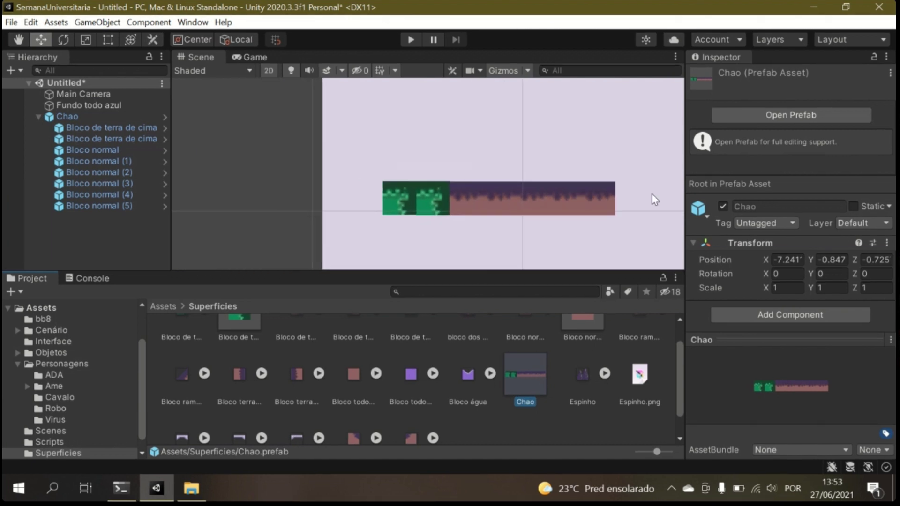
{"action": "scroll", "coordinate": [677, 189], "scroll_direction": "down", "scroll_amount": 4}
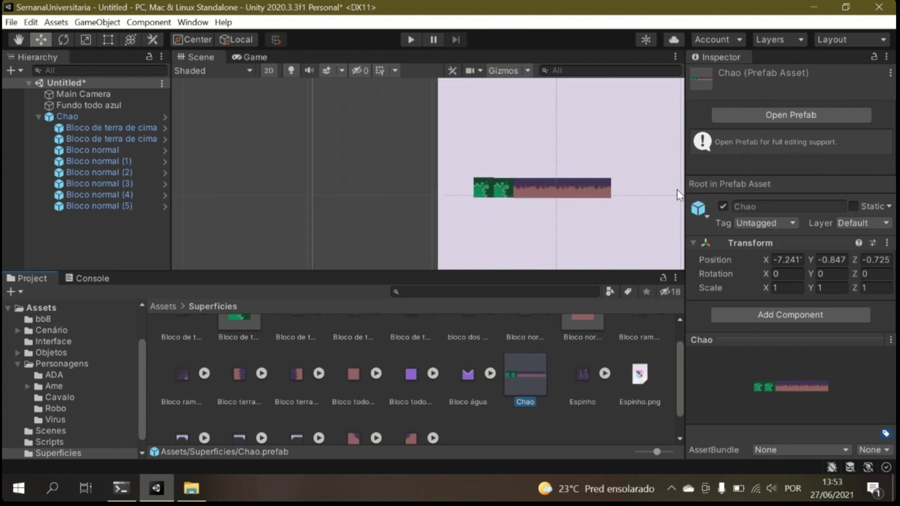
{"action": "scroll", "coordinate": [677, 190], "scroll_direction": "up", "scroll_amount": 5}
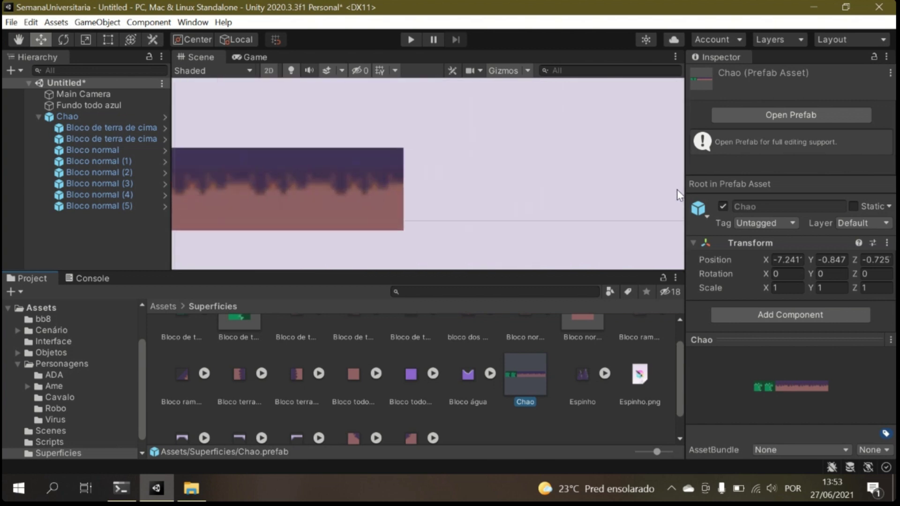
{"action": "scroll", "coordinate": [677, 189], "scroll_direction": "up", "scroll_amount": 1}
{"action": "left_click_drag", "start_coordinate": [534, 383], "coordinate": [650, 165]}
{"action": "scroll", "coordinate": [576, 159], "scroll_direction": "down", "scroll_amount": 3}
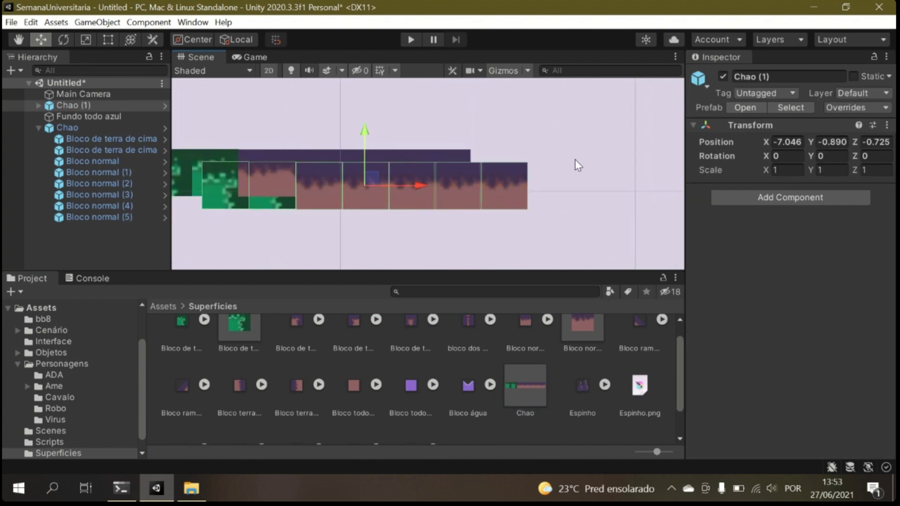
{"action": "left_click", "coordinate": [424, 182]}
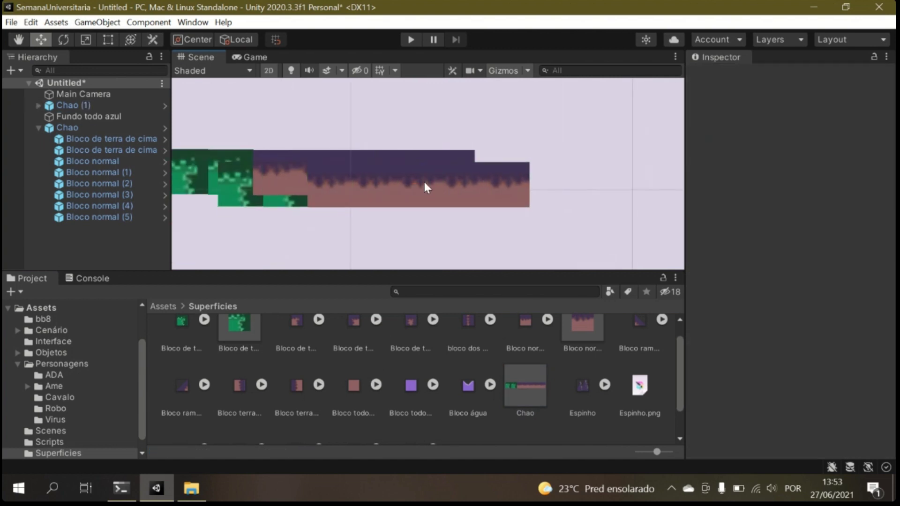
{"action": "left_click", "coordinate": [336, 187]}
{"action": "left_click_drag", "start_coordinate": [375, 134], "coordinate": [376, 122]}
{"action": "left_click_drag", "start_coordinate": [413, 174], "coordinate": [671, 182]}
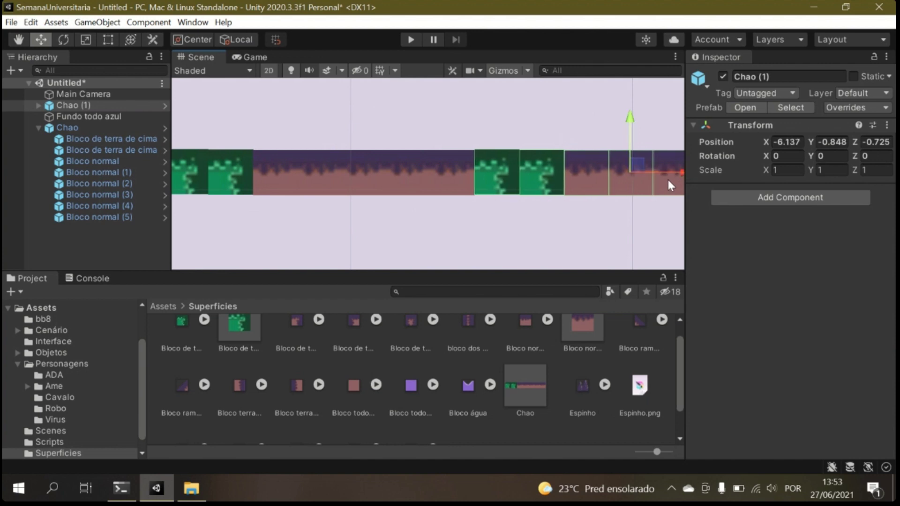
{"action": "left_click_drag", "start_coordinate": [629, 123], "coordinate": [630, 125]}
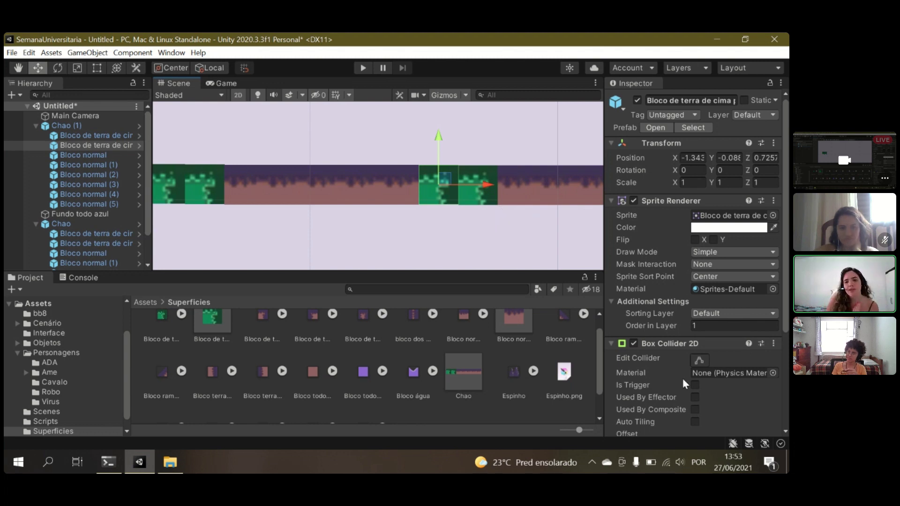
- Remove the Box Collider 2D from the Bloco de terra de cima para direita 1 prefab
{"action": "scroll", "coordinate": [682, 378], "scroll_direction": "down", "scroll_amount": 3}
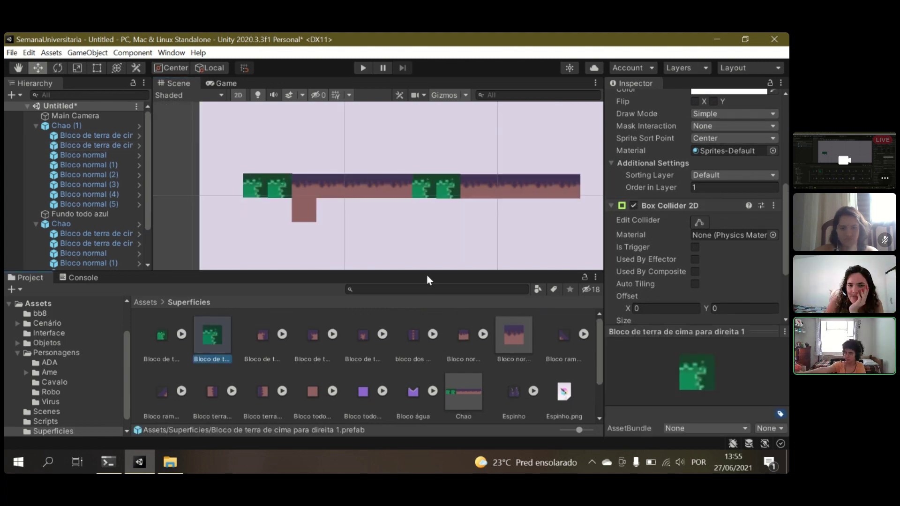
{"action": "double_click", "coordinate": [218, 335]}
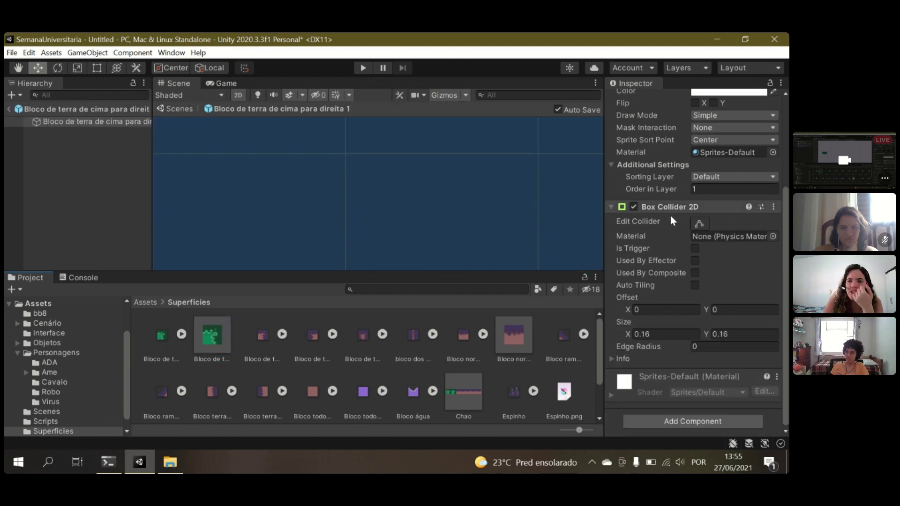
{"action": "left_click", "coordinate": [633, 206]}
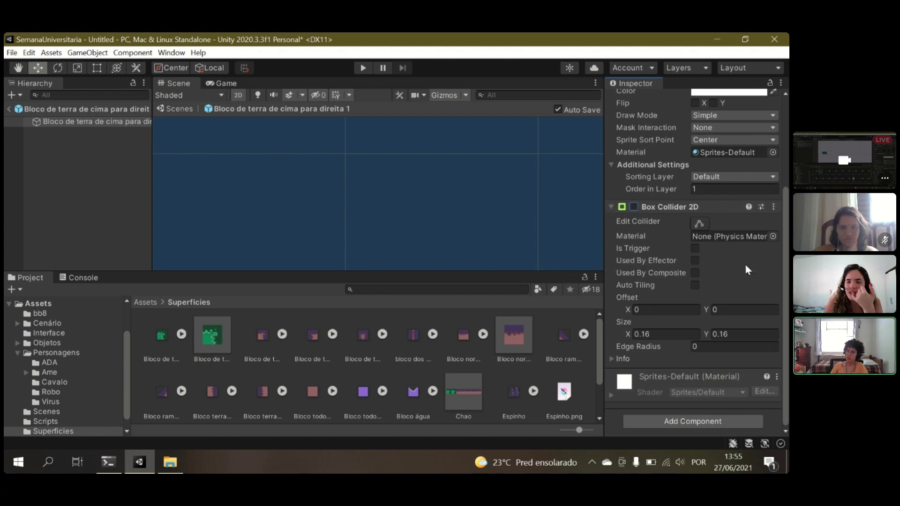
{"action": "scroll", "coordinate": [745, 266], "scroll_direction": "up", "scroll_amount": 5}
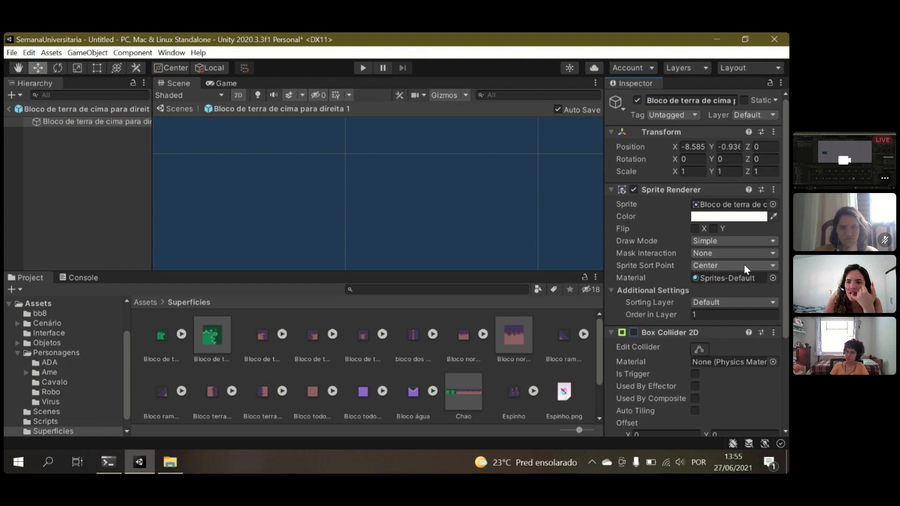
{"action": "scroll", "coordinate": [744, 263], "scroll_direction": "down", "scroll_amount": 5}
{"action": "left_click", "coordinate": [773, 207]}
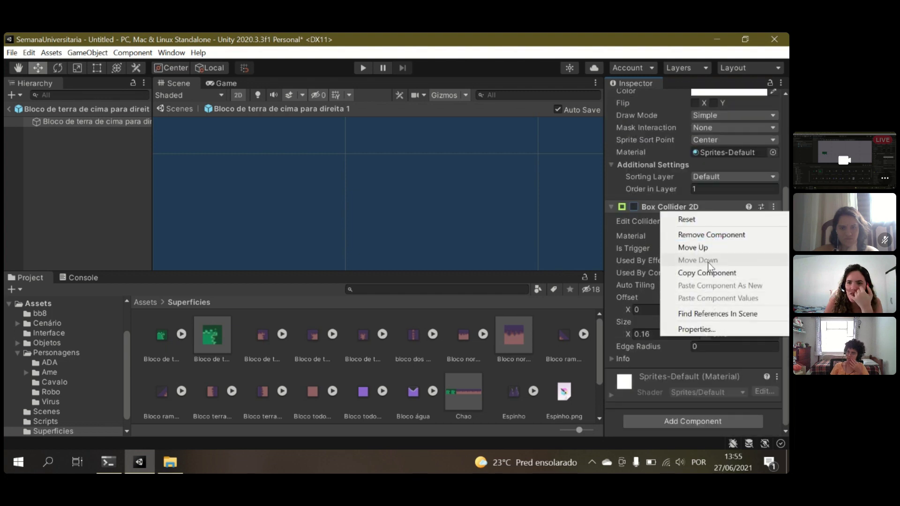
{"action": "left_click", "coordinate": [711, 237]}
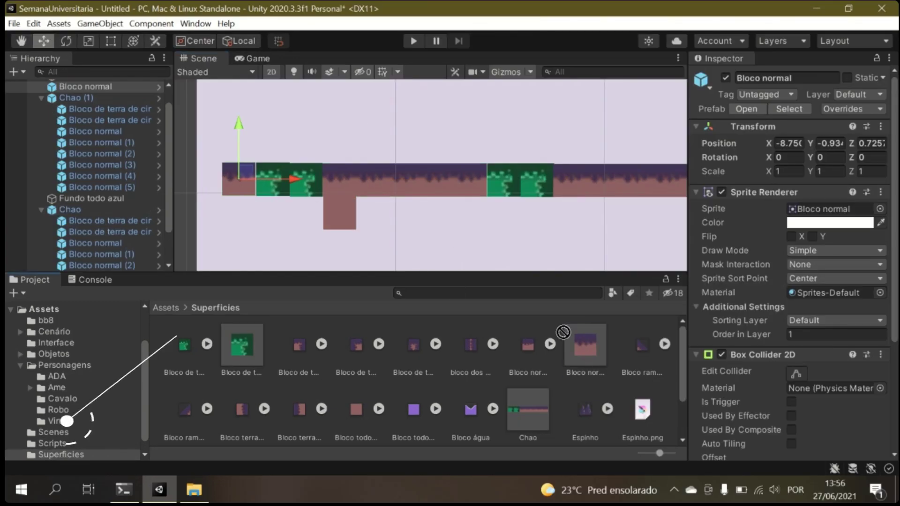
- Duplicate Bloco normal and place the copy at the floor's left end, at about X -8.91
{"action": "key", "text": "ctrl+d"}
{"action": "left_click_drag", "start_coordinate": [294, 180], "coordinate": [261, 183]}
{"action": "scroll", "coordinate": [223, 165], "scroll_direction": "down", "scroll_amount": 5}
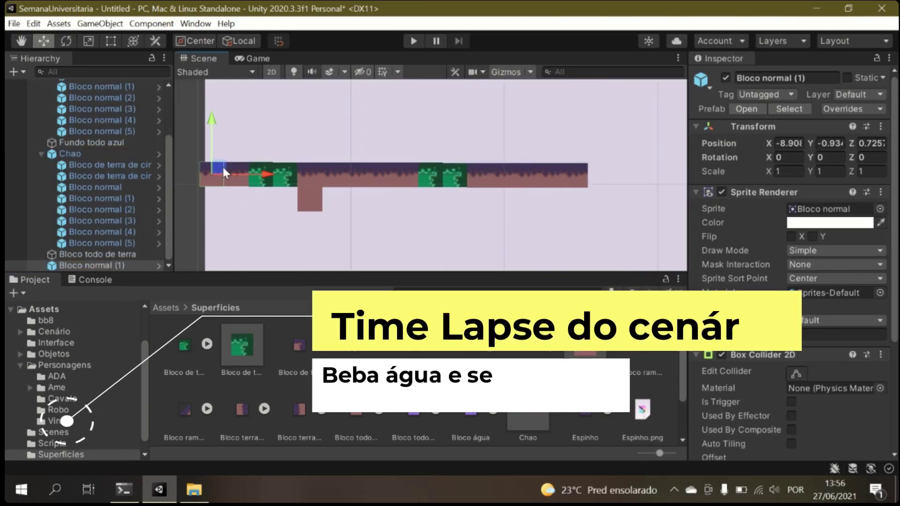
- Duplicate the Bloco todo de terra block below the floor twice and line the copies up to its right
{"action": "left_click", "coordinate": [307, 206]}
{"action": "key", "text": "ctrl+d"}
{"action": "key", "text": "ctrl+d"}
{"action": "left_click_drag", "start_coordinate": [357, 200], "coordinate": [385, 201]}
- Nest the two copies inside Bloco todo de terra and save the three-block group as a prefab in the Superficies folder
{"action": "left_click", "coordinate": [310, 206]}
{"action": "left_click", "coordinate": [96, 265]}
{"action": "left_click", "coordinate": [100, 262]}
{"action": "left_click", "coordinate": [102, 210]}
{"action": "left_click", "coordinate": [95, 266]}
{"action": "left_click", "coordinate": [85, 258], "text": "ctrl"}
{"action": "left_click_drag", "start_coordinate": [85, 258], "coordinate": [503, 353]}
- Delete the leftmost Bloco normal, and place another Bloco todo de terra group with a duplicate beneath the floor
{"action": "left_click", "coordinate": [208, 179]}
{"action": "key", "text": "Delete"}
{"action": "left_click", "coordinate": [95, 265]}
{"action": "left_click_drag", "start_coordinate": [413, 375], "coordinate": [469, 196]}
{"action": "key", "text": "ctrl+d"}
{"action": "left_click_drag", "start_coordinate": [532, 200], "coordinate": [608, 199]}
- Close the gaps between the Bloco todo de terra groups under the floor, with the first at about X -8.25, Y -1.10
{"action": "left_click", "coordinate": [494, 199]}
{"action": "left_click_drag", "start_coordinate": [530, 199], "coordinate": [535, 200]}
{"action": "left_click", "coordinate": [420, 200]}
{"action": "left_click_drag", "start_coordinate": [461, 199], "coordinate": [465, 199]}
{"action": "left_click", "coordinate": [352, 200]}
{"action": "left_click_drag", "start_coordinate": [388, 199], "coordinate": [392, 199]}
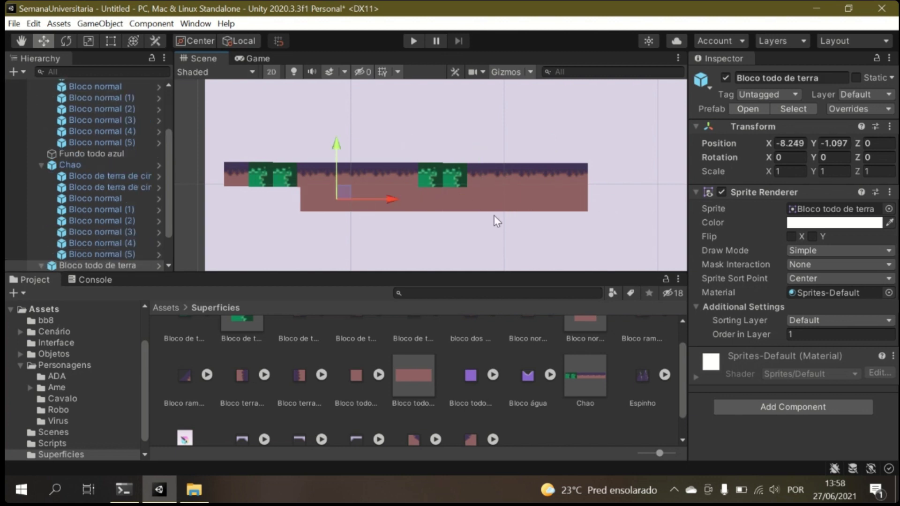
- Shift the Bloco todo de terra groups left so the earth layer begins beneath the floor's left end
{"action": "scroll", "coordinate": [296, 189], "scroll_direction": "up", "scroll_amount": 6}
{"action": "scroll", "coordinate": [383, 221], "scroll_direction": "down", "scroll_amount": 4}
{"action": "scroll", "coordinate": [122, 244], "scroll_direction": "down", "scroll_amount": 2}
{"action": "left_click_drag", "start_coordinate": [440, 218], "coordinate": [342, 218]}
{"action": "left_click", "coordinate": [492, 224]}
{"action": "left_click_drag", "start_coordinate": [534, 219], "coordinate": [433, 220]}
{"action": "left_click", "coordinate": [282, 171]}
{"action": "left_click", "coordinate": [280, 179]}
{"action": "left_click", "coordinate": [323, 218]}
{"action": "left_click", "coordinate": [409, 220]}
{"action": "left_click", "coordinate": [579, 220]}
{"action": "left_click_drag", "start_coordinate": [620, 221], "coordinate": [523, 225]}
- Duplicate a Bloco todo de terra group and extend the earth layer to the right, at about X -6.89, Y -1.10
{"action": "scroll", "coordinate": [635, 222], "scroll_direction": "down", "scroll_amount": 5}
{"action": "left_click", "coordinate": [675, 221]}
{"action": "scroll", "coordinate": [596, 241], "scroll_direction": "down", "scroll_amount": 5}
{"action": "mouse_move", "coordinate": [676, 220]}
{"action": "left_mouse_down"}
{"action": "mouse_move", "coordinate": [596, 229]}
{"action": "mouse_move", "coordinate": [669, 230]}
{"action": "left_mouse_up"}
{"action": "key", "text": "ctrl+d"}
{"action": "scroll", "coordinate": [654, 228], "scroll_direction": "down", "scroll_amount": 4}
{"action": "scroll", "coordinate": [656, 220], "scroll_direction": "down", "scroll_amount": 4}
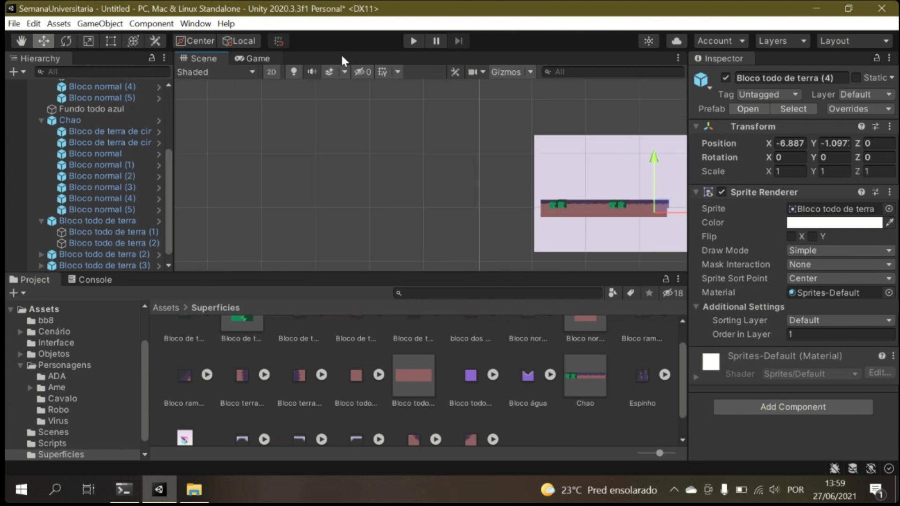
{"action": "left_click", "coordinate": [674, 151]}
{"action": "scroll", "coordinate": [674, 150], "scroll_direction": "up", "scroll_amount": 8}
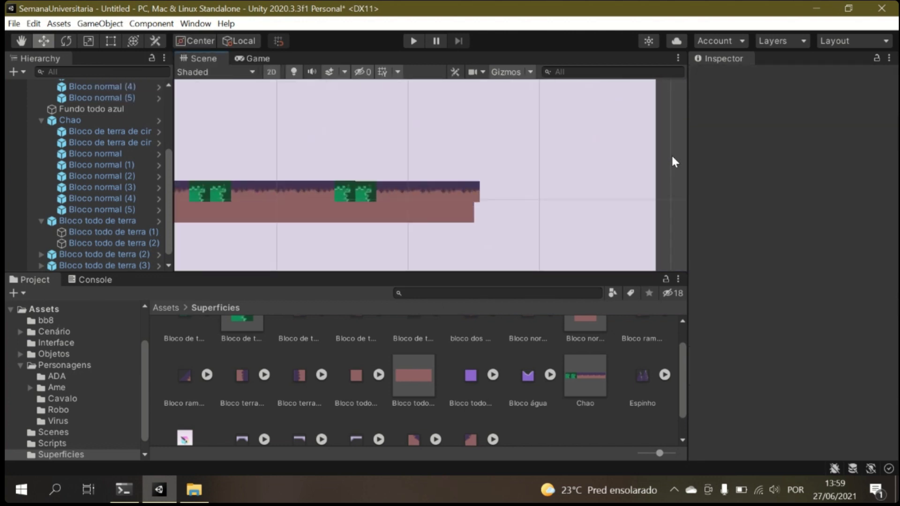
{"action": "scroll", "coordinate": [673, 158], "scroll_direction": "down", "scroll_amount": 10}
{"action": "left_click_drag", "start_coordinate": [436, 150], "coordinate": [708, 239]}
{"action": "left_click_drag", "start_coordinate": [615, 227], "coordinate": [436, 155]}
{"action": "scroll", "coordinate": [611, 162], "scroll_direction": "up", "scroll_amount": 8}
{"action": "middle_click_drag", "start_coordinate": [535, 150], "coordinate": [421, 157]}
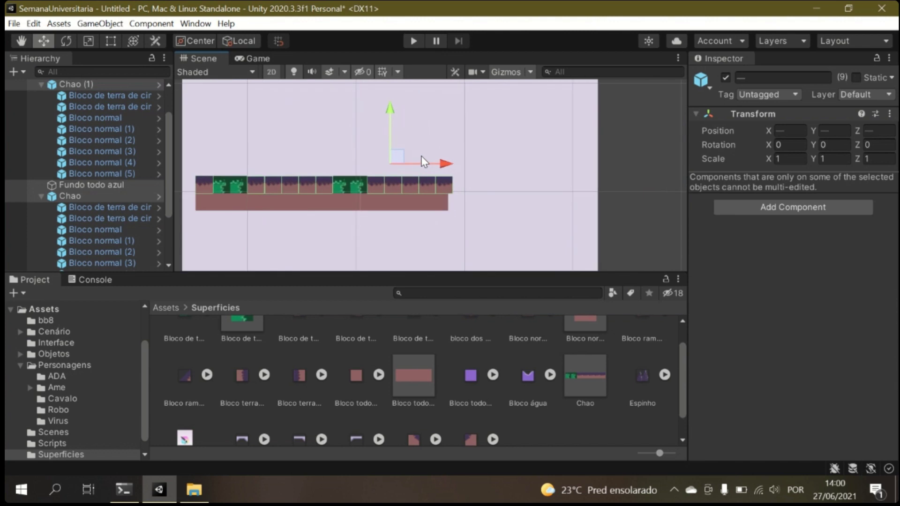
{"action": "scroll", "coordinate": [421, 162], "scroll_direction": "down", "scroll_amount": 4}
{"action": "left_click", "coordinate": [516, 203]}
{"action": "scroll", "coordinate": [101, 159], "scroll_direction": "up", "scroll_amount": 2}
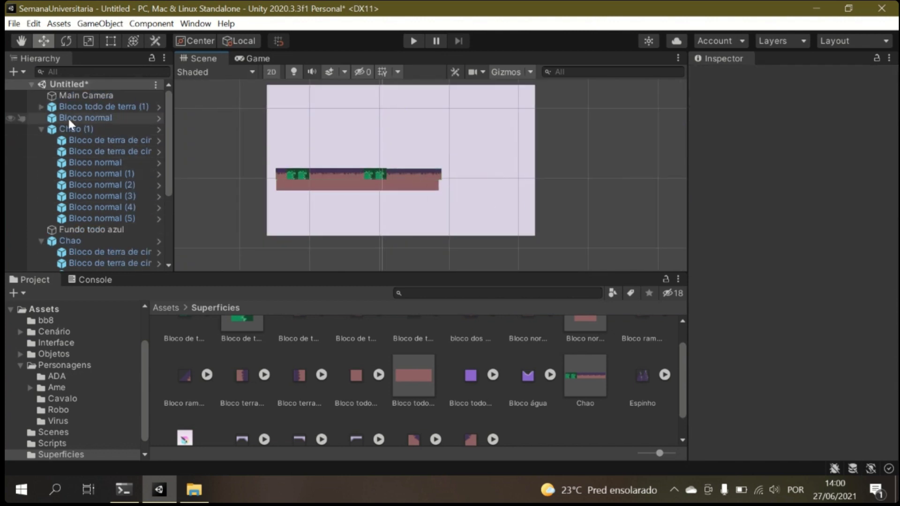
{"action": "key", "text": "ctrl+z"}
{"action": "key", "text": "ctrl+z"}
- Try moving Main Camera left to about X -7.28 and undo that move
{"action": "scroll", "coordinate": [562, 157], "scroll_direction": "down", "scroll_amount": 10}
{"action": "left_click", "coordinate": [626, 149]}
{"action": "left_click", "coordinate": [662, 148]}
{"action": "left_click", "coordinate": [627, 149]}
{"action": "left_click_drag", "start_coordinate": [677, 149], "coordinate": [611, 159]}
{"action": "scroll", "coordinate": [610, 159], "scroll_direction": "up", "scroll_amount": 8}
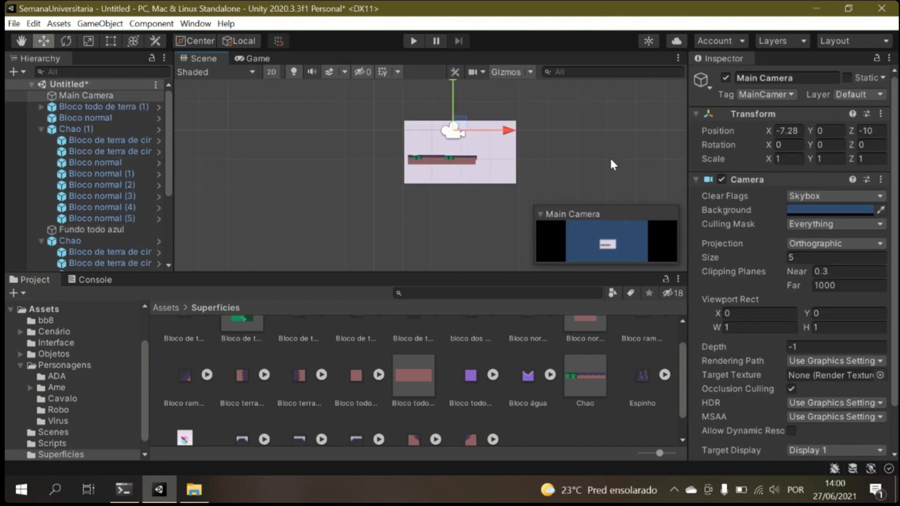
{"action": "key", "text": "ctrl+z"}
{"action": "scroll", "coordinate": [466, 152], "scroll_direction": "up", "scroll_amount": 6}
{"action": "scroll", "coordinate": [54, 143], "scroll_direction": "down", "scroll_amount": 5}
{"action": "scroll", "coordinate": [71, 184], "scroll_direction": "up", "scroll_amount": 5}
- Create an empty child object under Main Camera
{"action": "right_click", "coordinate": [35, 100]}
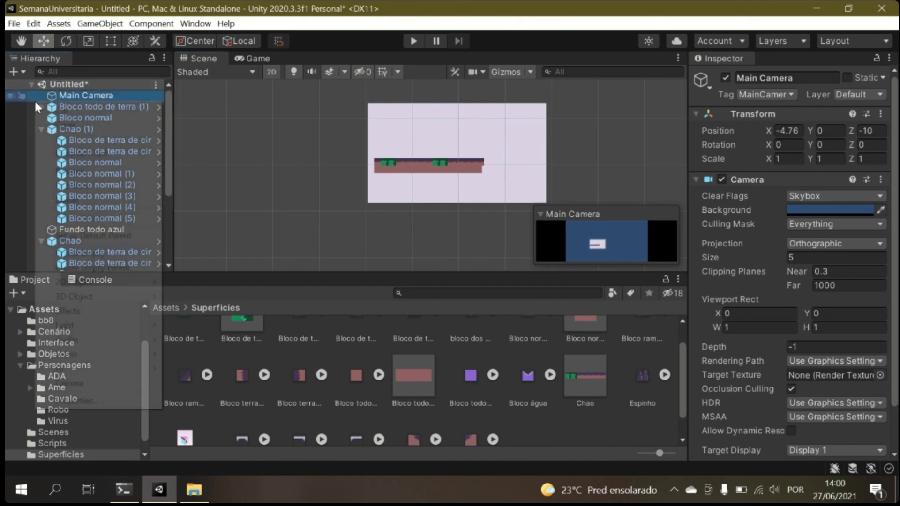
{"action": "left_click", "coordinate": [105, 251]}
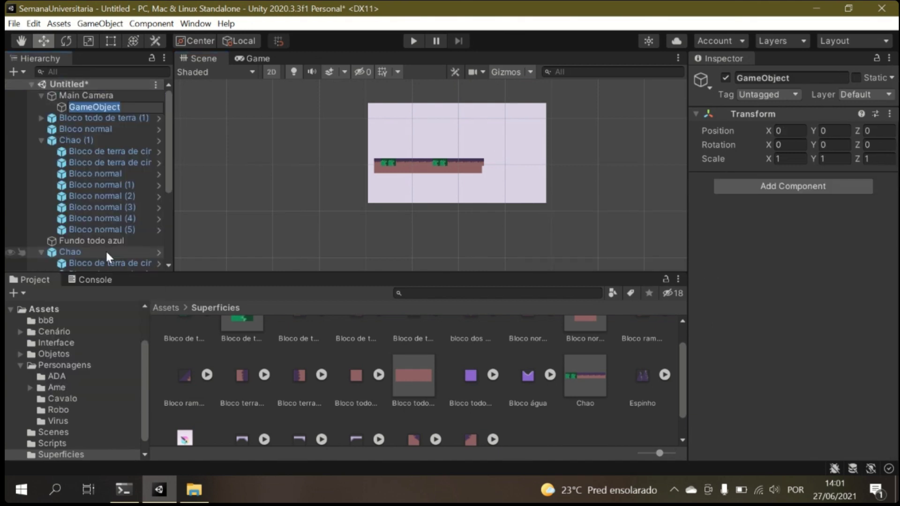
{"action": "key", "text": "Return"}
- Reduce Main Camera's size to about 1.70 and move it near the floor, at about X -6.44, Y -0.51
{"action": "double_click", "coordinate": [50, 94]}
{"action": "left_click_drag", "start_coordinate": [430, 215], "coordinate": [431, 193]}
{"action": "scroll", "coordinate": [424, 189], "scroll_direction": "up", "scroll_amount": 5}
{"action": "left_click_drag", "start_coordinate": [435, 112], "coordinate": [434, 119]}
{"action": "left_click_drag", "start_coordinate": [496, 174], "coordinate": [481, 175]}
{"action": "left_click_drag", "start_coordinate": [487, 176], "coordinate": [465, 176]}
{"action": "scroll", "coordinate": [417, 199], "scroll_direction": "up", "scroll_amount": 7}
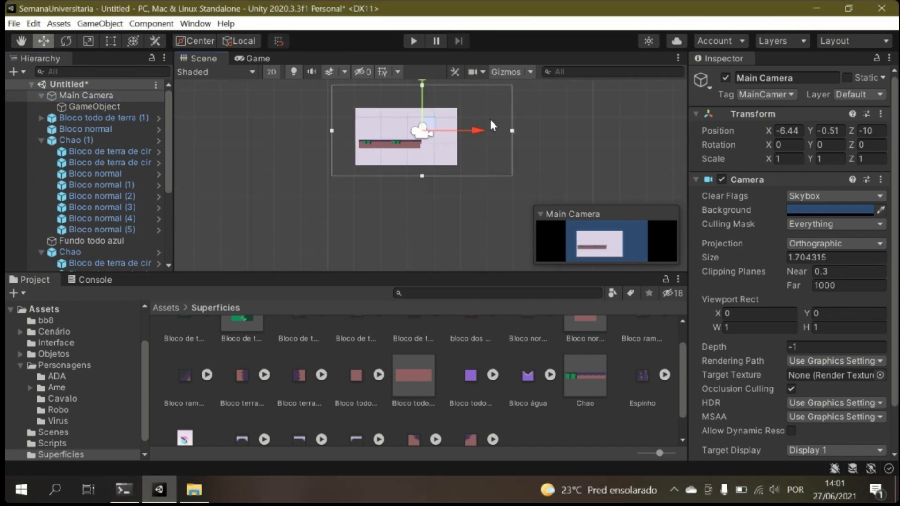
- Shrink Main Camera's size further to about 0.605 and center it over the floor at about X -7.64
{"action": "scroll", "coordinate": [454, 133], "scroll_direction": "up", "scroll_amount": 8}
{"action": "scroll", "coordinate": [448, 132], "scroll_direction": "down", "scroll_amount": 3}
{"action": "left_click_drag", "start_coordinate": [437, 221], "coordinate": [437, 200]}
{"action": "left_click_drag", "start_coordinate": [495, 154], "coordinate": [479, 153]}
{"action": "left_click_drag", "start_coordinate": [515, 154], "coordinate": [472, 154]}
{"action": "left_click_drag", "start_coordinate": [483, 154], "coordinate": [457, 153]}
{"action": "left_click_drag", "start_coordinate": [469, 153], "coordinate": [450, 154]}
{"action": "scroll", "coordinate": [379, 190], "scroll_direction": "up", "scroll_amount": 9}
{"action": "scroll", "coordinate": [379, 189], "scroll_direction": "down", "scroll_amount": 3}
- Test-run the scene, stop it, and move Main Camera right to about X -7.34
{"action": "left_click", "coordinate": [414, 41]}
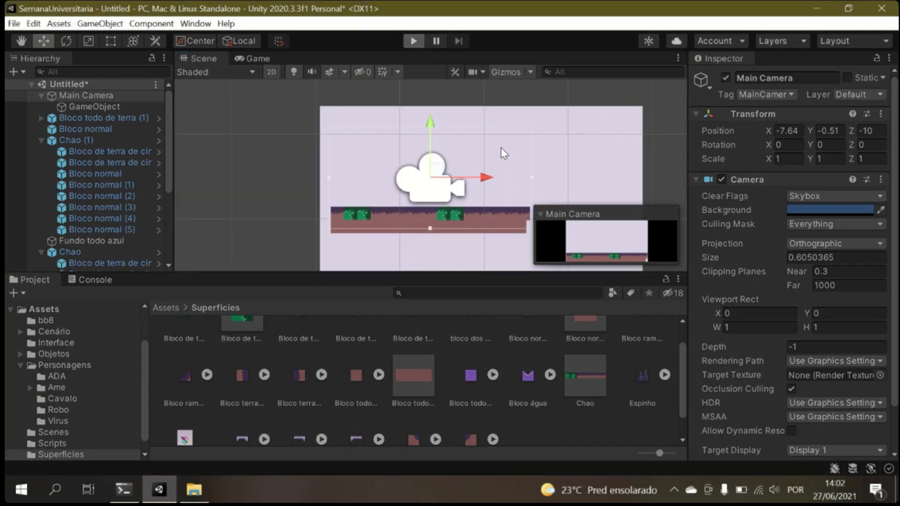
{"action": "key", "text": "ctrl+p"}
{"action": "left_click_drag", "start_coordinate": [487, 178], "coordinate": [512, 178]}
- Move the whole floor with its earth layer a short distance to the right
{"action": "left_click_drag", "start_coordinate": [317, 242], "coordinate": [535, 204]}
{"action": "left_click_drag", "start_coordinate": [488, 219], "coordinate": [530, 217]}
{"action": "scroll", "coordinate": [592, 353], "scroll_direction": "up", "scroll_amount": 2}
- Place the top-left corner earth block left of the floor, with Order in Layer 1 and a Box Collider 2D
{"action": "left_click_drag", "start_coordinate": [368, 360], "coordinate": [415, 220]}
{"action": "left_click", "coordinate": [836, 322]}
{"action": "type", "text": "1"}
{"action": "left_click", "coordinate": [793, 394]}
{"action": "left_click", "coordinate": [779, 315]}
{"action": "scroll", "coordinate": [324, 209], "scroll_direction": "up", "scroll_amount": 10}
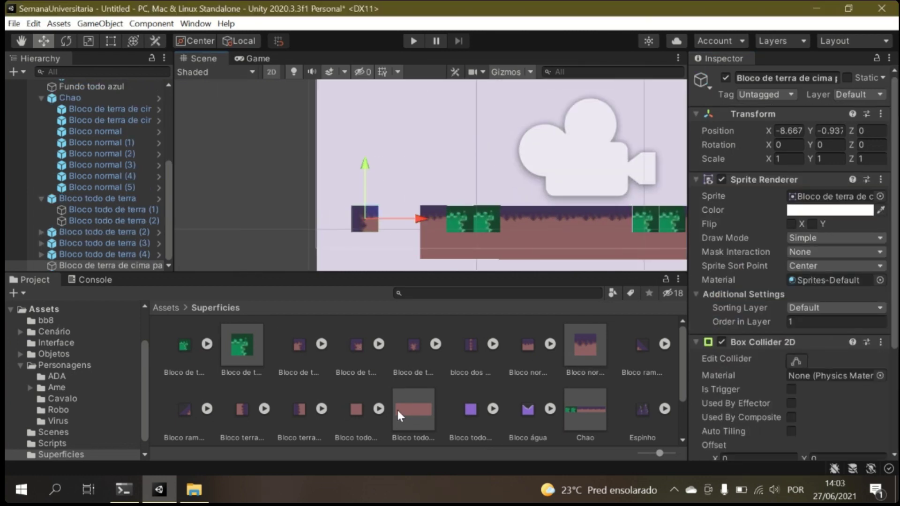
- Place the Bloco terra para esquerda side block in the scene, with Order in Layer 1 and a Box Collider 2D
{"action": "left_click_drag", "start_coordinate": [299, 412], "coordinate": [392, 220]}
{"action": "left_click", "coordinate": [837, 322]}
{"action": "type", "text": "1"}
{"action": "left_click", "coordinate": [793, 395]}
{"action": "left_click", "coordinate": [755, 314]}
- Fill the top row's gap with duplicates of Bloco normal and join the corner and side blocks to the floor's left end
{"action": "left_click", "coordinate": [433, 259]}
{"action": "mouse_move", "coordinate": [446, 219]}
{"action": "left_mouse_down"}
{"action": "mouse_move", "coordinate": [462, 218]}
{"action": "mouse_move", "coordinate": [434, 220]}
{"action": "left_mouse_up"}
{"action": "left_click", "coordinate": [457, 237]}
{"action": "left_click", "coordinate": [406, 219]}
{"action": "key", "text": "ctrl+d"}
{"action": "left_click", "coordinate": [358, 219]}
{"action": "left_click_drag", "start_coordinate": [424, 218], "coordinate": [412, 244]}
{"action": "left_click", "coordinate": [368, 248]}
{"action": "left_click", "coordinate": [351, 219]}
{"action": "left_click_drag", "start_coordinate": [403, 219], "coordinate": [401, 218]}
- Duplicate a Bloco todo de terra group and move the copy left to fill the gap in the lower layer
{"action": "left_click", "coordinate": [436, 250]}
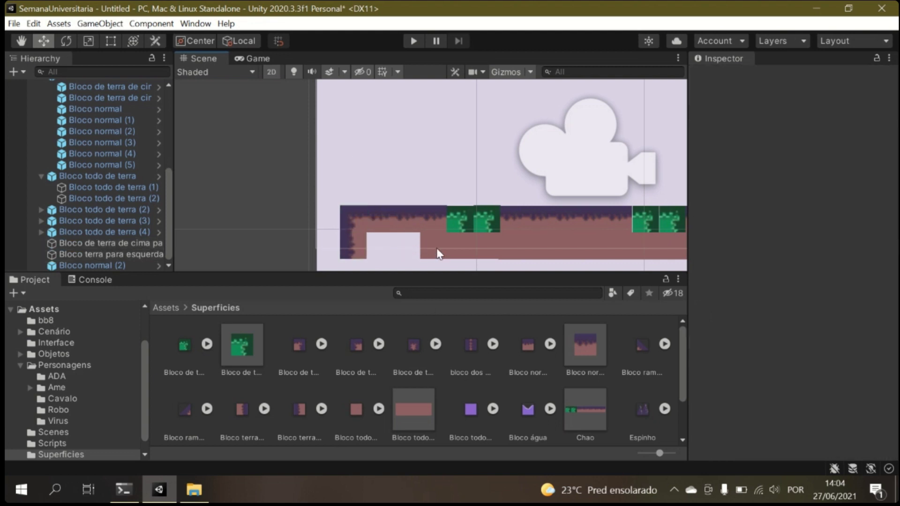
{"action": "key", "text": "ctrl+d"}
{"action": "left_click_drag", "start_coordinate": [505, 249], "coordinate": [450, 249]}
{"action": "scroll", "coordinate": [555, 224], "scroll_direction": "down", "scroll_amount": 10}
- Place the Predio_londres_04 building from the Cenário folder in the scene
{"action": "left_click", "coordinate": [590, 182]}
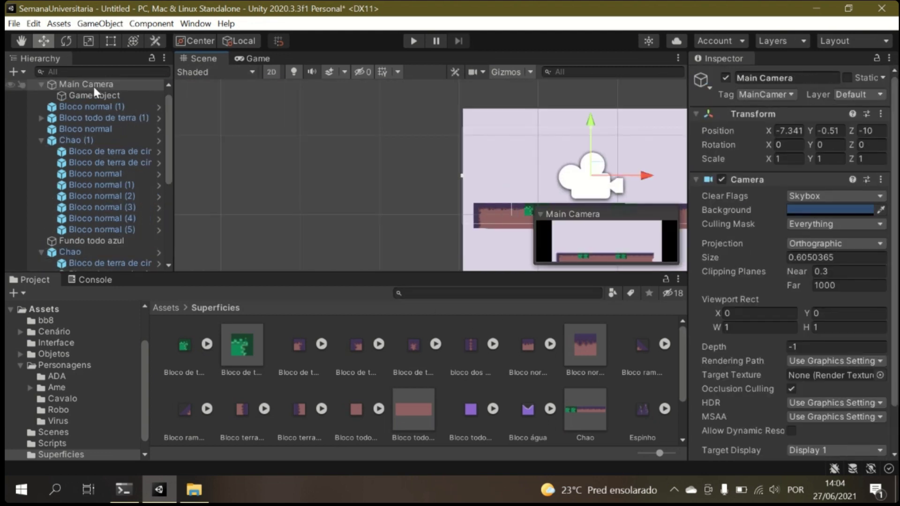
{"action": "double_click", "coordinate": [93, 86]}
{"action": "scroll", "coordinate": [333, 231], "scroll_direction": "down", "scroll_amount": 4}
{"action": "scroll", "coordinate": [384, 204], "scroll_direction": "up", "scroll_amount": 8}
{"action": "left_click", "coordinate": [408, 200]}
{"action": "left_click", "coordinate": [169, 308]}
{"action": "left_click", "coordinate": [447, 371]}
{"action": "left_click", "coordinate": [395, 356]}
{"action": "double_click", "coordinate": [235, 350]}
{"action": "left_click_drag", "start_coordinate": [476, 358], "coordinate": [327, 179]}
- Set the background sprite's Order in Layer to -1
{"action": "left_click", "coordinate": [839, 322]}
{"action": "left_click", "coordinate": [516, 164]}
{"action": "left_click", "coordinate": [839, 321]}
{"action": "type", "text": "-1"}
- Stand the Predio_londres_04 building on the floor, at about X -8.18, Y -0.31
{"action": "left_click", "coordinate": [360, 163]}
{"action": "left_click_drag", "start_coordinate": [329, 122], "coordinate": [330, 102]}
{"action": "left_click_drag", "start_coordinate": [384, 160], "coordinate": [410, 165]}
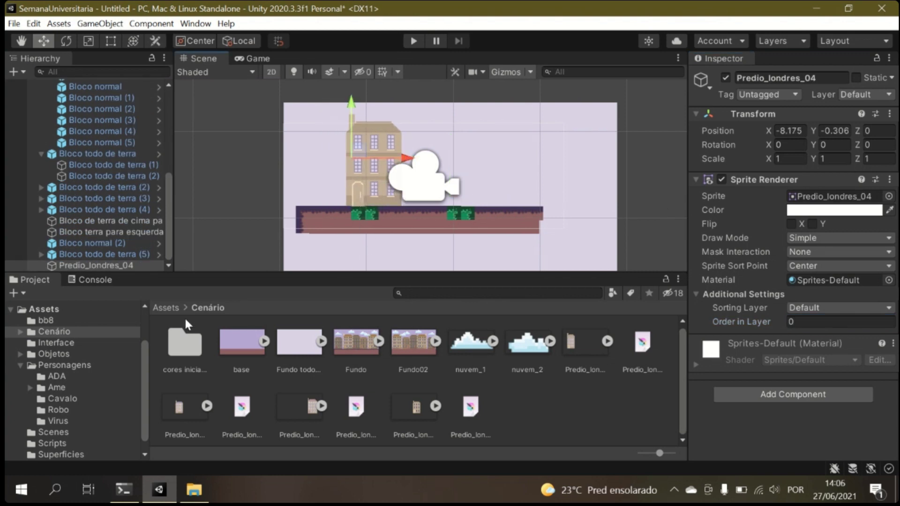
- Place the pena sprite from the Objetos folder on the floor, at about X -7.65, Y -0.79
{"action": "left_click", "coordinate": [166, 308]}
{"action": "double_click", "coordinate": [300, 354]}
{"action": "left_click", "coordinate": [164, 308]}
{"action": "double_click", "coordinate": [341, 346]}
{"action": "left_click_drag", "start_coordinate": [236, 346], "coordinate": [396, 202]}
- Add a Box Collider 2D and a Rigidbody 2D to pena
{"action": "left_click", "coordinate": [773, 395]}
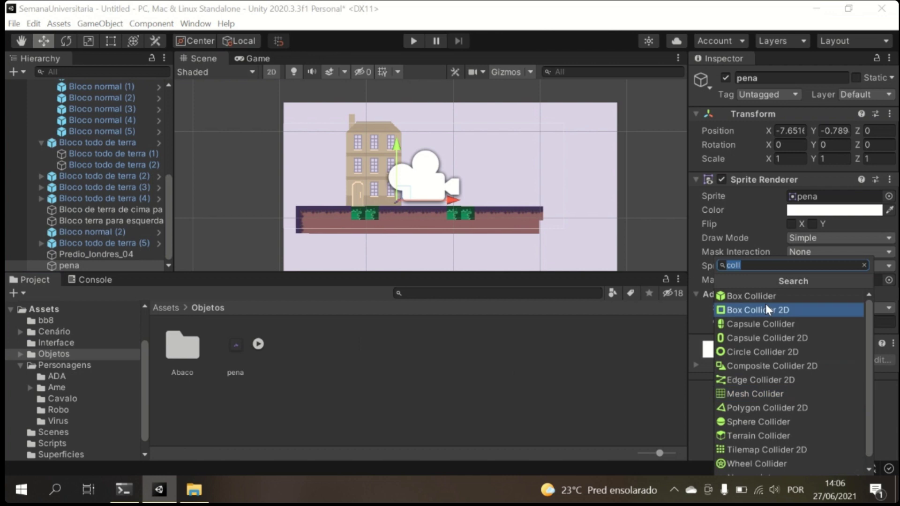
{"action": "left_click", "coordinate": [766, 309]}
{"action": "key", "text": "ctrl+shift+a"}
{"action": "type", "text": "ri"}
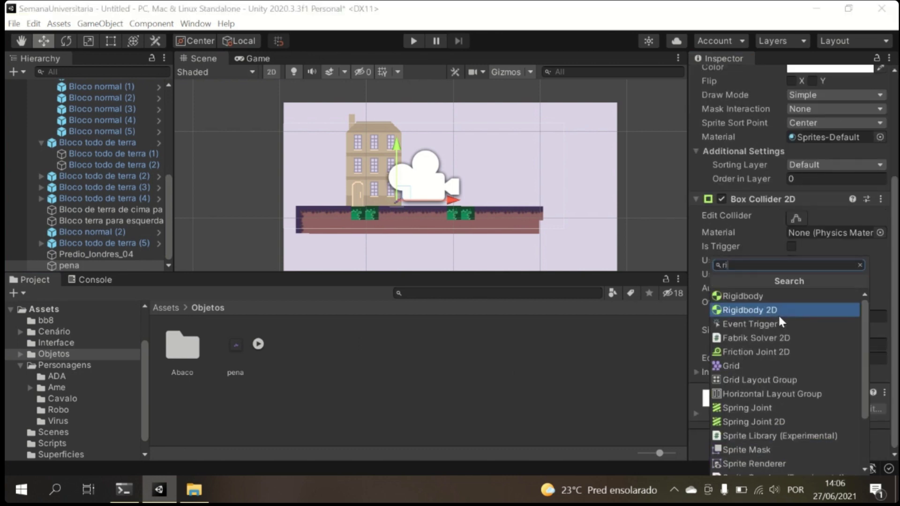
{"action": "left_click", "coordinate": [794, 310]}
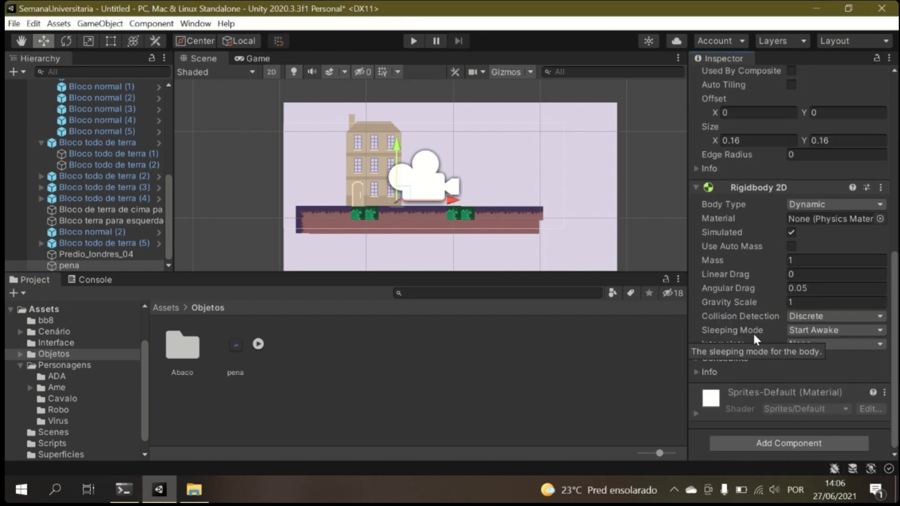
- Place two Espinho sprites from the Superficies folder on the floor, the right one at about X -6.93, Y -0.81
{"action": "key", "text": "BackSpace"}
{"action": "double_click", "coordinate": [554, 347]}
{"action": "left_click_drag", "start_coordinate": [642, 397], "coordinate": [482, 201]}
{"action": "left_click_drag", "start_coordinate": [642, 408], "coordinate": [336, 196]}
{"action": "left_click", "coordinate": [482, 203]}
{"action": "left_click_drag", "start_coordinate": [535, 204], "coordinate": [514, 207]}
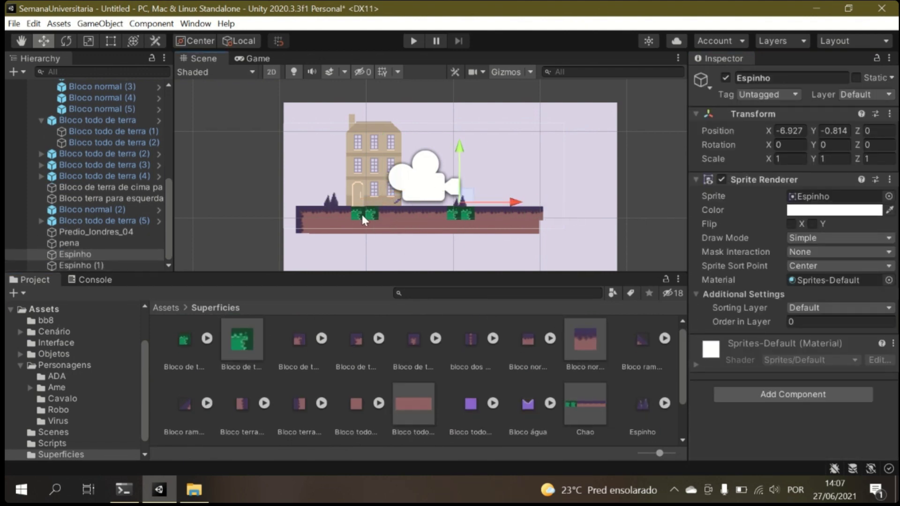
- Bring the Bloco água sprite from the Superficies folder into the scene just past the floor's right end
{"action": "left_click", "coordinate": [398, 201]}
{"action": "left_click_drag", "start_coordinate": [525, 396], "coordinate": [553, 229]}
{"action": "right_click", "coordinate": [36, 254]}
{"action": "left_click", "coordinate": [105, 314]}
{"action": "type", "text": "agua"}
{"action": "key", "text": "Return"}
{"action": "right_click", "coordinate": [36, 242]}
{"action": "key", "text": "Escape"}
{"action": "key", "text": "ctrl+z"}
{"action": "key", "text": "ctrl+z"}
{"action": "scroll", "coordinate": [95, 103], "scroll_direction": "up", "scroll_amount": 5}
{"action": "scroll", "coordinate": [97, 106], "scroll_direction": "down", "scroll_amount": 5}
{"action": "left_click", "coordinate": [93, 281]}
{"action": "left_click", "coordinate": [31, 282]}
- Align Bloco água against the floor's right end at about X -5.886, Y -0.942, with Bloco todo de água directly beneath it
{"action": "scroll", "coordinate": [383, 219], "scroll_direction": "up", "scroll_amount": 3}
{"action": "left_click", "coordinate": [568, 232]}
{"action": "key", "text": "ctrl+d"}
{"action": "left_click_drag", "start_coordinate": [621, 229], "coordinate": [627, 228]}
{"action": "scroll", "coordinate": [627, 225], "scroll_direction": "up", "scroll_amount": 8}
{"action": "left_click", "coordinate": [566, 190]}
{"action": "left_click_drag", "start_coordinate": [618, 177], "coordinate": [616, 176]}
{"action": "left_click", "coordinate": [566, 239]}
{"action": "left_click_drag", "start_coordinate": [566, 185], "coordinate": [566, 184]}
{"action": "scroll", "coordinate": [598, 173], "scroll_direction": "down", "scroll_amount": 2}
{"action": "left_click", "coordinate": [572, 174]}
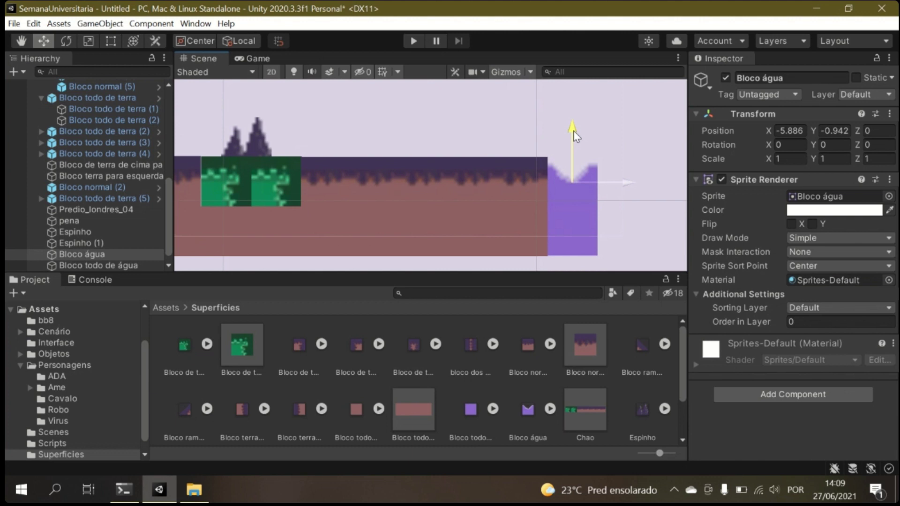
- Duplicate Bloco água twice and line the copies up to its right to extend the water surface
{"action": "left_click", "coordinate": [568, 197]}
{"action": "key", "text": "ctrl+d"}
{"action": "scroll", "coordinate": [575, 187], "scroll_direction": "down", "scroll_amount": 4}
{"action": "middle_click_drag", "start_coordinate": [523, 177], "coordinate": [446, 173]}
{"action": "key", "text": "ctrl+z"}
{"action": "left_click", "coordinate": [497, 187]}
{"action": "key", "text": "ctrl+d"}
{"action": "left_click_drag", "start_coordinate": [542, 178], "coordinate": [636, 178]}
{"action": "left_click", "coordinate": [552, 178]}
{"action": "left_click", "coordinate": [552, 178]}
{"action": "key", "text": "ctrl+d"}
- Duplicate Bloco todo de água three times and set the copies beneath the water surface blocks
{"action": "left_click", "coordinate": [502, 212]}
{"action": "key", "text": "ctrl+d"}
{"action": "key", "text": "ctrl+d"}
{"action": "key", "text": "ctrl+d"}
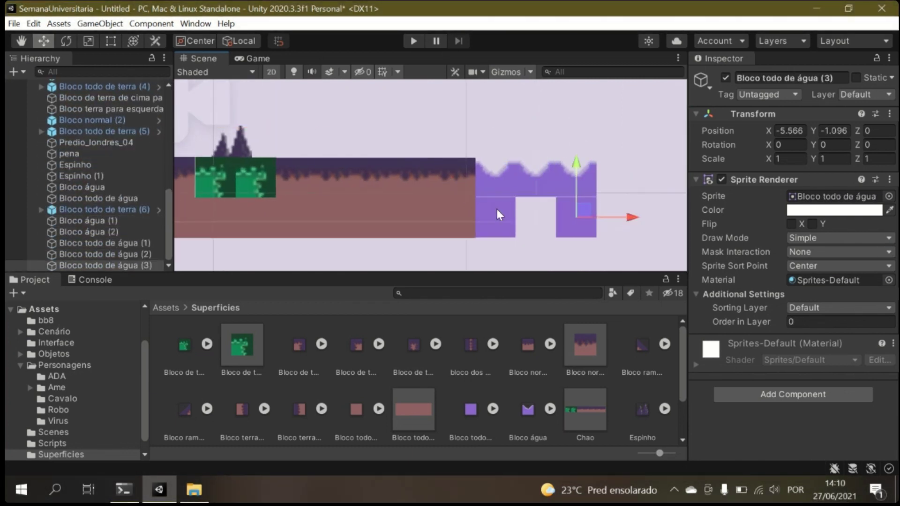
{"action": "left_click", "coordinate": [497, 210]}
{"action": "left_click_drag", "start_coordinate": [553, 217], "coordinate": [592, 218]}
{"action": "left_click", "coordinate": [590, 229]}
- Adjust the positions of the Bloco água pieces so the water surface lines up evenly
{"action": "left_click", "coordinate": [496, 187]}
{"action": "left_click_drag", "start_coordinate": [496, 123], "coordinate": [537, 120]}
{"action": "left_click", "coordinate": [536, 187]}
{"action": "left_click", "coordinate": [576, 187]}
{"action": "left_click_drag", "start_coordinate": [578, 118], "coordinate": [578, 120]}
- Insert a Bloco de três lados sprite into the water strip and shift the last Bloco água copy right to make room
{"action": "scroll", "coordinate": [464, 374], "scroll_direction": "down", "scroll_amount": 1}
{"action": "scroll", "coordinate": [479, 370], "scroll_direction": "up", "scroll_amount": 1}
{"action": "left_click_drag", "start_coordinate": [414, 346], "coordinate": [564, 130]}
{"action": "left_click", "coordinate": [577, 182]}
{"action": "left_click_drag", "start_coordinate": [605, 181], "coordinate": [663, 181]}
{"action": "left_click", "coordinate": [570, 136]}
{"action": "left_click_drag", "start_coordinate": [566, 131], "coordinate": [564, 174]}
- Set Order in Layer to 1 on the Bloco água copies and align the last one at about X -5.409, Y -0.943
{"action": "left_click", "coordinate": [630, 182]}
{"action": "type", "text": "1"}
{"action": "left_click", "coordinate": [496, 188]}
{"action": "left_click", "coordinate": [537, 189]}
{"action": "left_click", "coordinate": [576, 218]}
{"action": "left_click", "coordinate": [543, 226]}
{"action": "left_click", "coordinate": [497, 218]}
{"action": "left_click", "coordinate": [628, 188]}
{"action": "left_click_drag", "start_coordinate": [674, 180], "coordinate": [655, 184]}
{"action": "left_click", "coordinate": [575, 217]}
{"action": "key", "text": "Up"}
- Nest the three Bloco todo de água copies under the original Bloco todo de água object
{"action": "left_click", "coordinate": [117, 223]}
{"action": "scroll", "coordinate": [390, 218], "scroll_direction": "down", "scroll_amount": 15}
{"action": "scroll", "coordinate": [73, 94], "scroll_direction": "up", "scroll_amount": 10}
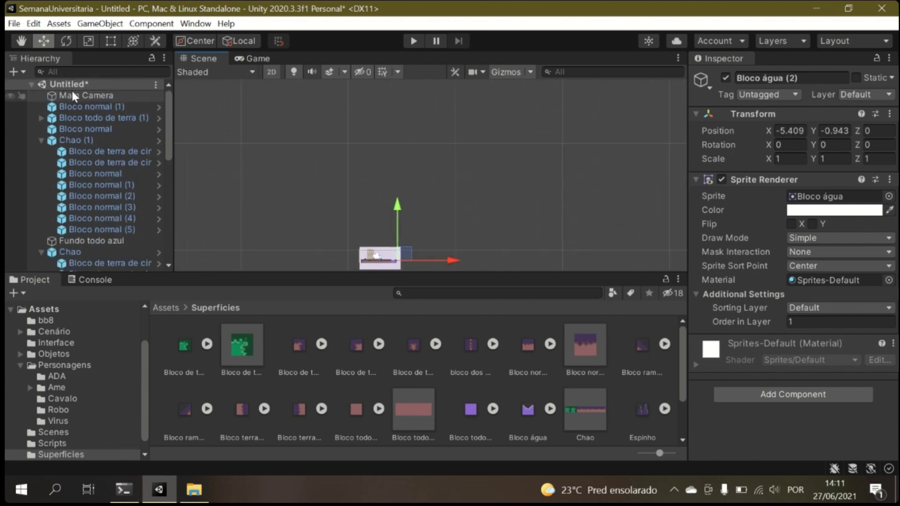
{"action": "double_click", "coordinate": [74, 94]}
{"action": "scroll", "coordinate": [482, 240], "scroll_direction": "up", "scroll_amount": 10}
{"action": "scroll", "coordinate": [118, 260], "scroll_direction": "down", "scroll_amount": 10}
{"action": "left_click", "coordinate": [120, 256]}
{"action": "left_click", "coordinate": [102, 234], "text": "shift"}
{"action": "left_click_drag", "start_coordinate": [98, 247], "coordinate": [99, 187]}
- Nest Bloco água (1) and Bloco água (2) under Bloco água
{"action": "left_click", "coordinate": [103, 243]}
{"action": "left_click", "coordinate": [103, 255], "text": "shift"}
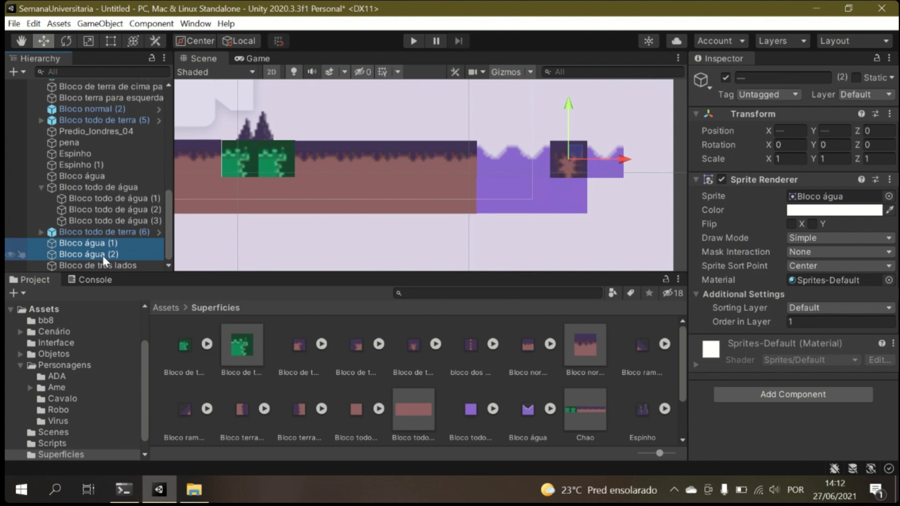
{"action": "left_click_drag", "start_coordinate": [103, 256], "coordinate": [94, 177]}
- Save the Bloco todo de água group as a prefab in Superficies and place an instance at about X -5.416, Y -1.097
{"action": "left_click_drag", "start_coordinate": [99, 209], "coordinate": [603, 196]}
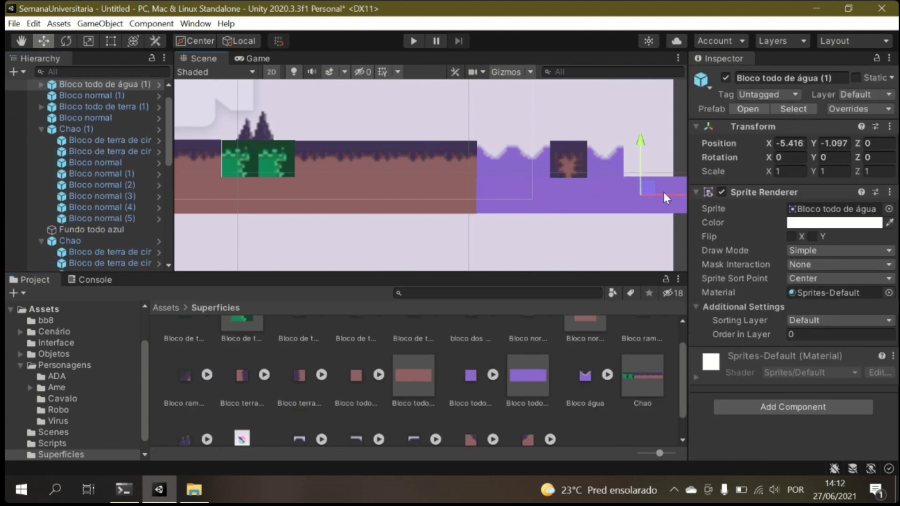
{"action": "scroll", "coordinate": [596, 201], "scroll_direction": "down", "scroll_amount": 3}
{"action": "left_click", "coordinate": [529, 162]}
{"action": "key", "text": "ctrl+z"}
{"action": "key", "text": "ctrl+z"}
{"action": "key", "text": "ctrl+z"}
- Nest Espinho (1) under the Espinho object
{"action": "scroll", "coordinate": [100, 108], "scroll_direction": "up", "scroll_amount": 5}
{"action": "scroll", "coordinate": [111, 125], "scroll_direction": "down", "scroll_amount": 9}
{"action": "left_click_drag", "start_coordinate": [124, 164], "coordinate": [95, 155]}
- Duplicate the pena feather and nest the copy under the original pena
{"action": "scroll", "coordinate": [422, 179], "scroll_direction": "up", "scroll_amount": 7}
{"action": "left_click", "coordinate": [426, 173]}
{"action": "key", "text": "ctrl+d"}
{"action": "left_click_drag", "start_coordinate": [110, 265], "coordinate": [114, 133]}
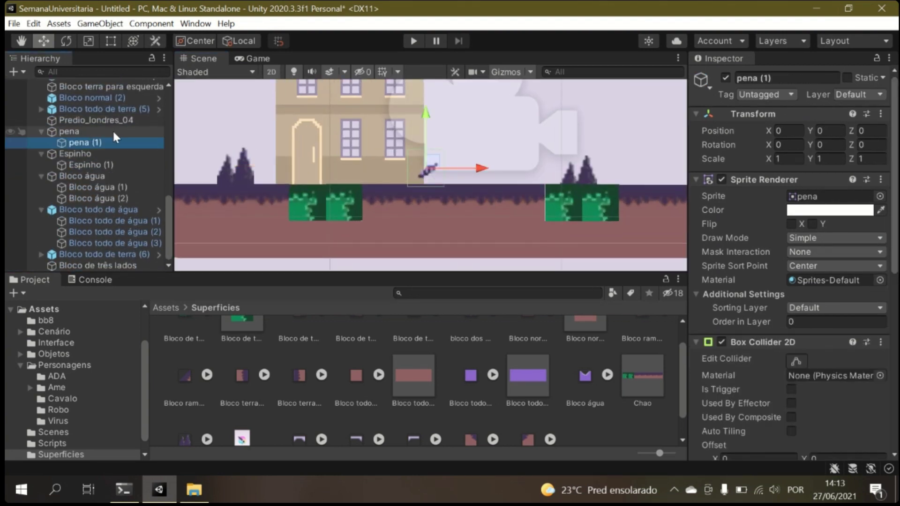
- Duplicate the Fundo todo azul background, nest the copy under the original and move it right to X 1.76
{"action": "scroll", "coordinate": [393, 239], "scroll_direction": "down", "scroll_amount": 5}
{"action": "left_click", "coordinate": [620, 159]}
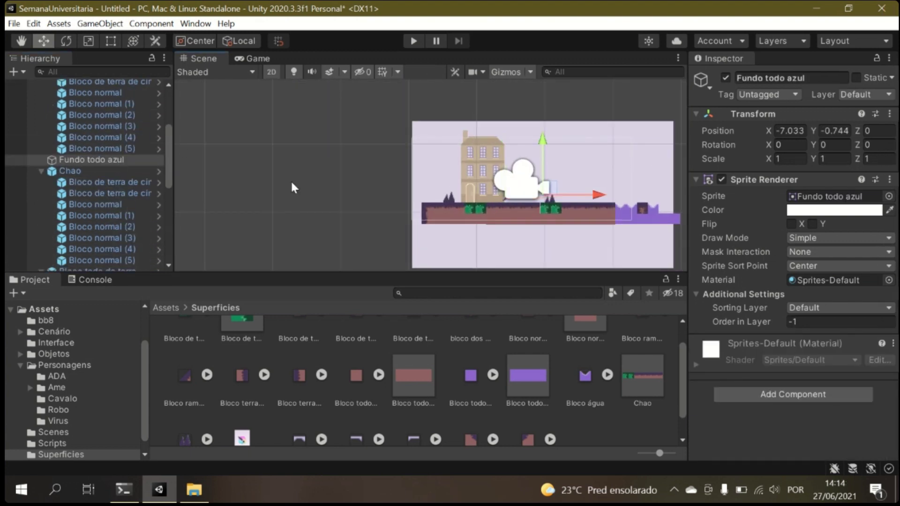
{"action": "key", "text": "ctrl+d"}
{"action": "left_click_drag", "start_coordinate": [107, 265], "coordinate": [111, 187]}
{"action": "left_click_drag", "start_coordinate": [602, 195], "coordinate": [723, 195]}
{"action": "scroll", "coordinate": [611, 209], "scroll_direction": "down", "scroll_amount": 3}
{"action": "scroll", "coordinate": [89, 140], "scroll_direction": "up", "scroll_amount": 4}
{"action": "double_click", "coordinate": [84, 96]}
{"action": "scroll", "coordinate": [441, 168], "scroll_direction": "up", "scroll_amount": 10}
{"action": "left_click_drag", "start_coordinate": [440, 209], "coordinate": [460, 209]}
{"action": "key", "text": "ctrl+z"}
{"action": "key", "text": "ctrl+z"}
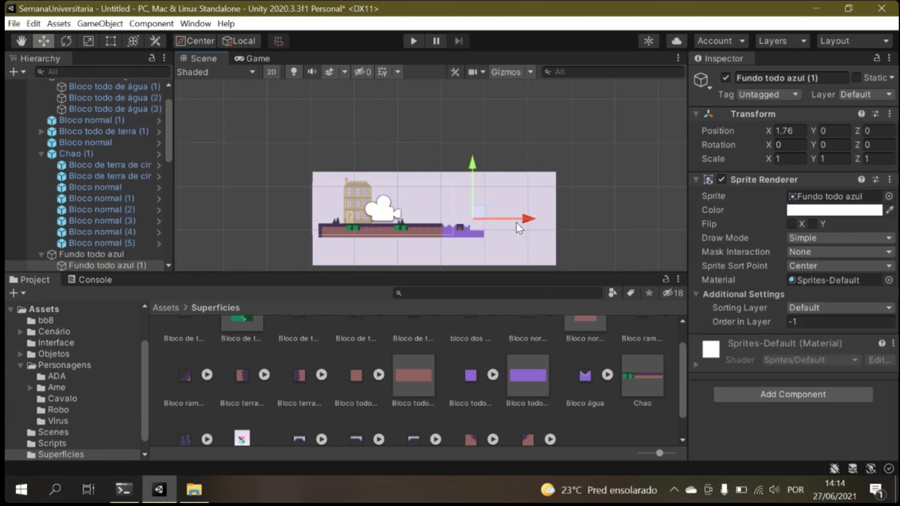
- Move the background copy Fundo todo azul (1) farther right to X 3.82
{"action": "left_click_drag", "start_coordinate": [516, 223], "coordinate": [605, 221]}
{"action": "scroll", "coordinate": [580, 232], "scroll_direction": "up", "scroll_amount": 2}
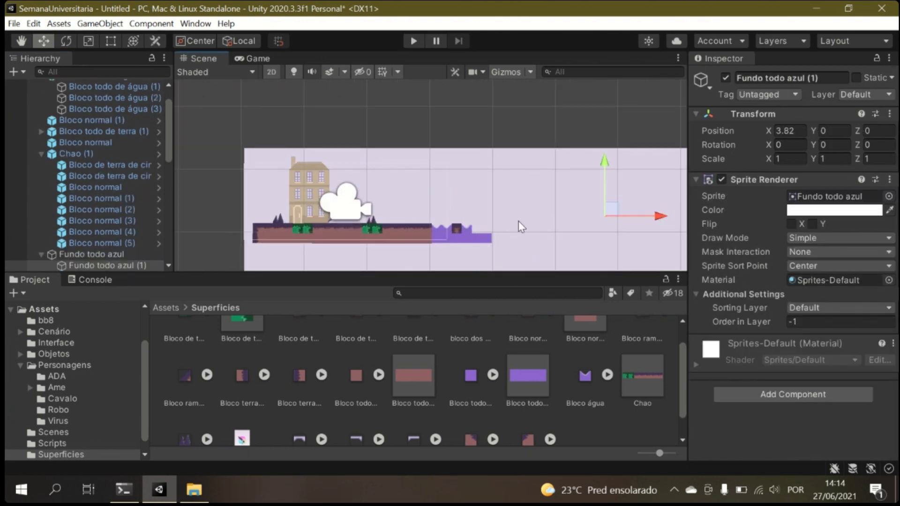
{"action": "scroll", "coordinate": [330, 233], "scroll_direction": "up", "scroll_amount": 2}
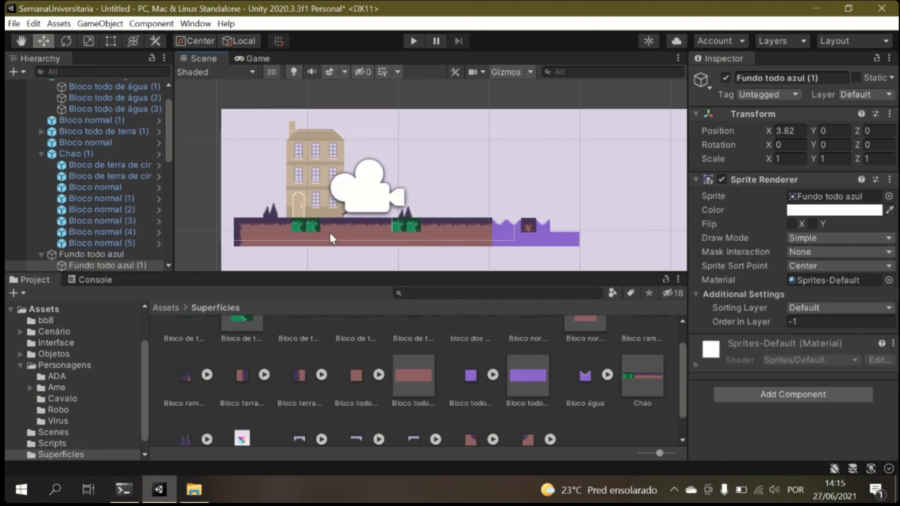
- Test the scene in play mode, stop it, and raise the Main Camera slightly to about X -7.29, Y -0.4
{"action": "left_click", "coordinate": [412, 42]}
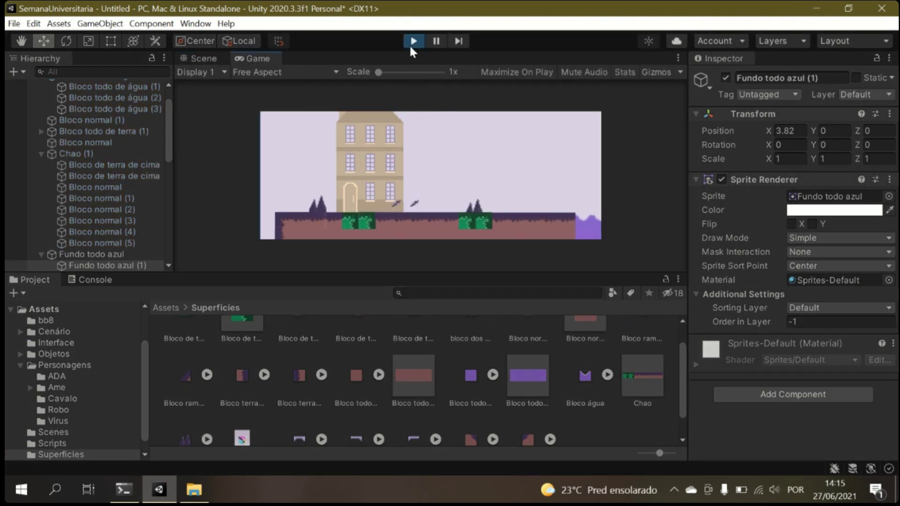
{"action": "left_click", "coordinate": [411, 43]}
{"action": "left_click_drag", "start_coordinate": [440, 177], "coordinate": [443, 178]}
{"action": "left_click_drag", "start_coordinate": [387, 123], "coordinate": [386, 119]}
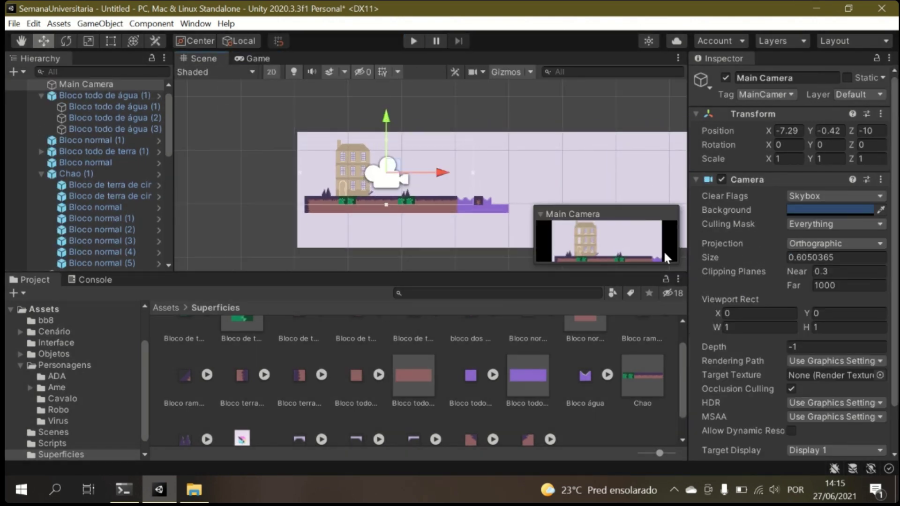
- Add the nuvem_1 and nuvem_2 cloud sprites from the Cenário folder to the sky right of the building
{"action": "scroll", "coordinate": [112, 187], "scroll_direction": "down", "scroll_amount": 1}
{"action": "left_click", "coordinate": [166, 308]}
{"action": "double_click", "coordinate": [341, 346]}
{"action": "left_click", "coordinate": [165, 308]}
{"action": "double_click", "coordinate": [238, 350]}
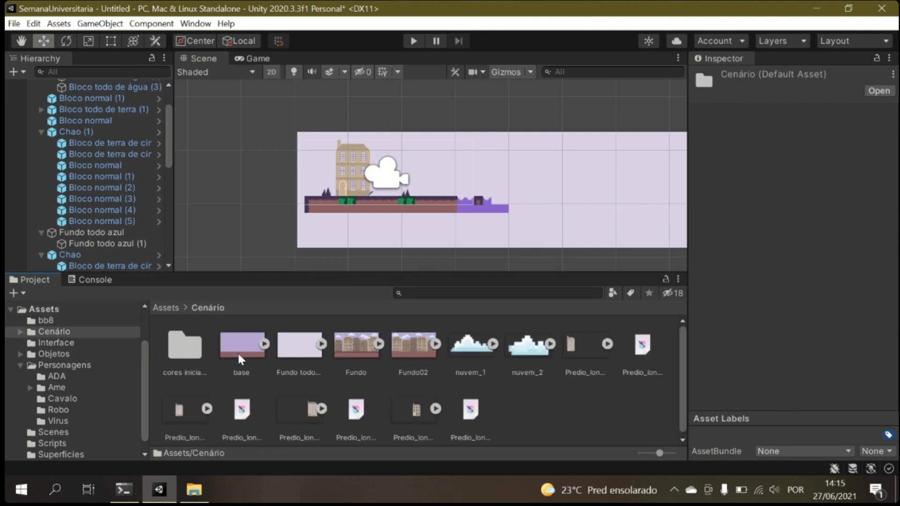
{"action": "left_click_drag", "start_coordinate": [470, 346], "coordinate": [449, 162]}
{"action": "left_click_drag", "start_coordinate": [528, 346], "coordinate": [497, 171]}
- Move both clouds closer to the building, nuvem_2 to about X -6.81, Y -0.14, and return to the Assets folder
{"action": "left_click", "coordinate": [525, 185]}
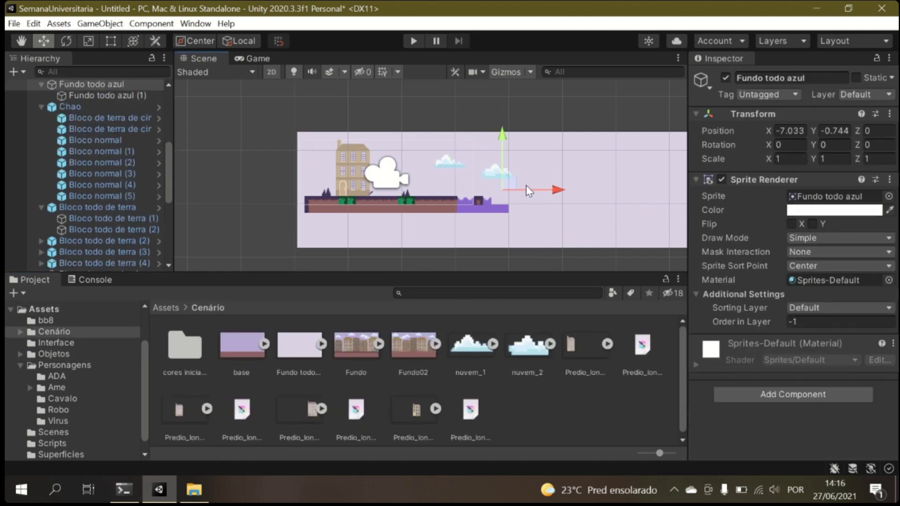
{"action": "left_click", "coordinate": [497, 173]}
{"action": "left_click_drag", "start_coordinate": [553, 172], "coordinate": [469, 172]}
{"action": "left_click", "coordinate": [447, 164]}
{"action": "left_click", "coordinate": [413, 172]}
{"action": "left_click_drag", "start_coordinate": [448, 109], "coordinate": [412, 103]}
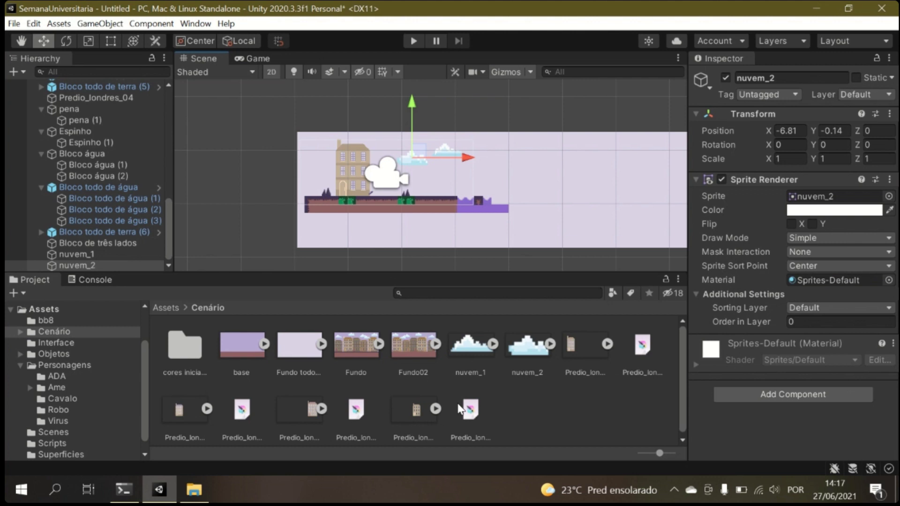
{"action": "left_click", "coordinate": [166, 308]}
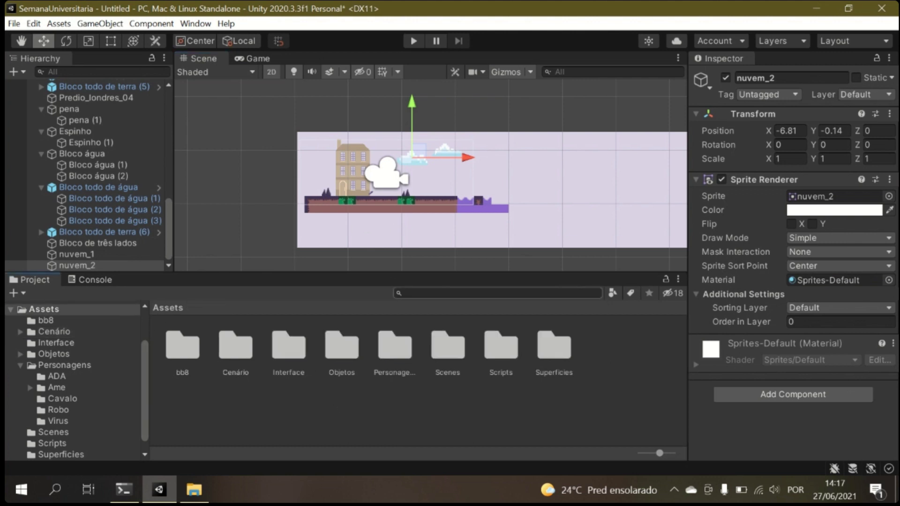
{"action": "scroll", "coordinate": [392, 190], "scroll_direction": "up", "scroll_amount": 5}
{"action": "left_click", "coordinate": [407, 163]}
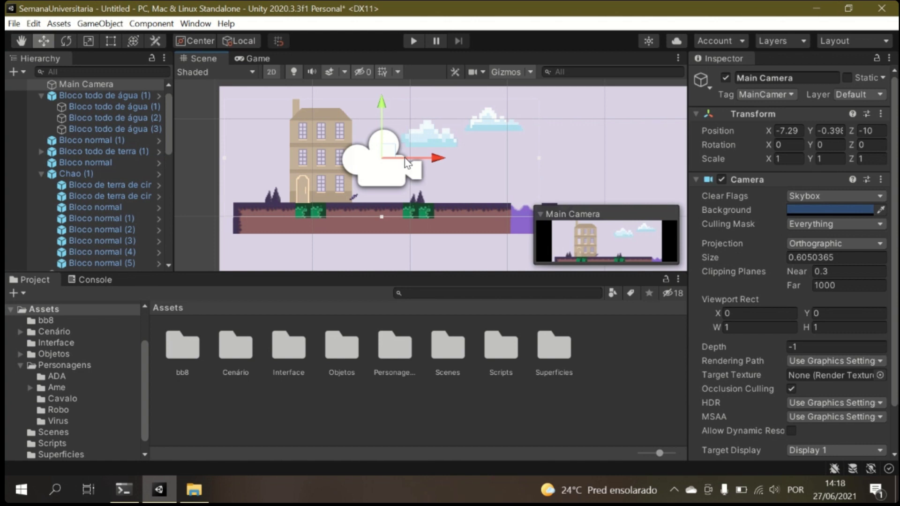
{"action": "left_click", "coordinate": [399, 254]}
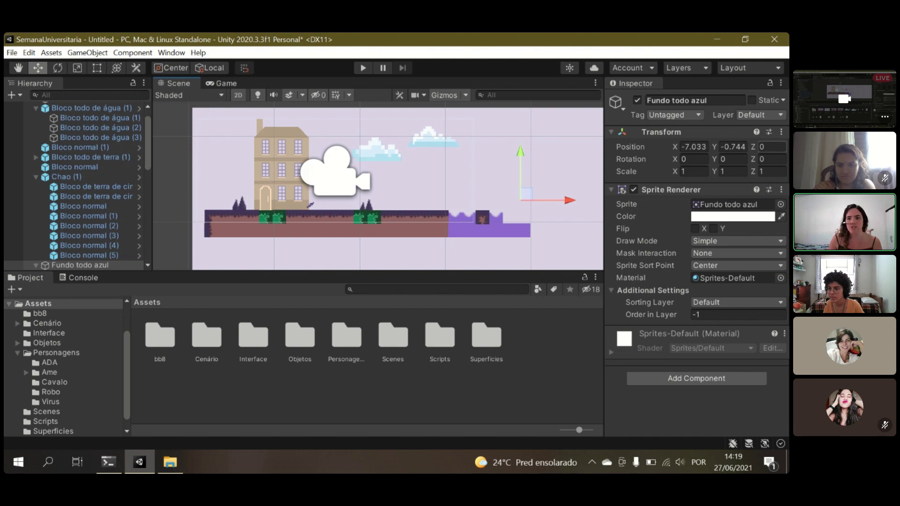
{"action": "left_click", "coordinate": [397, 226]}
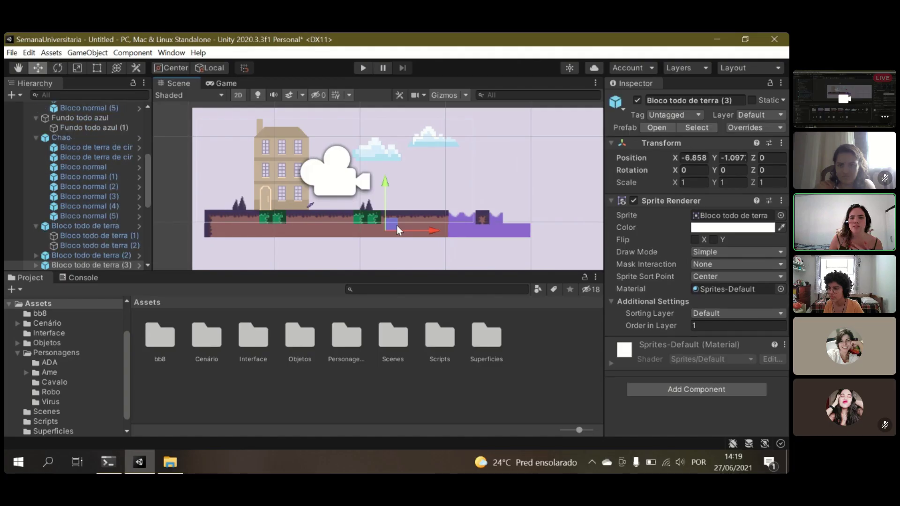
{"action": "left_click", "coordinate": [342, 234]}
{"action": "left_click", "coordinate": [288, 231]}
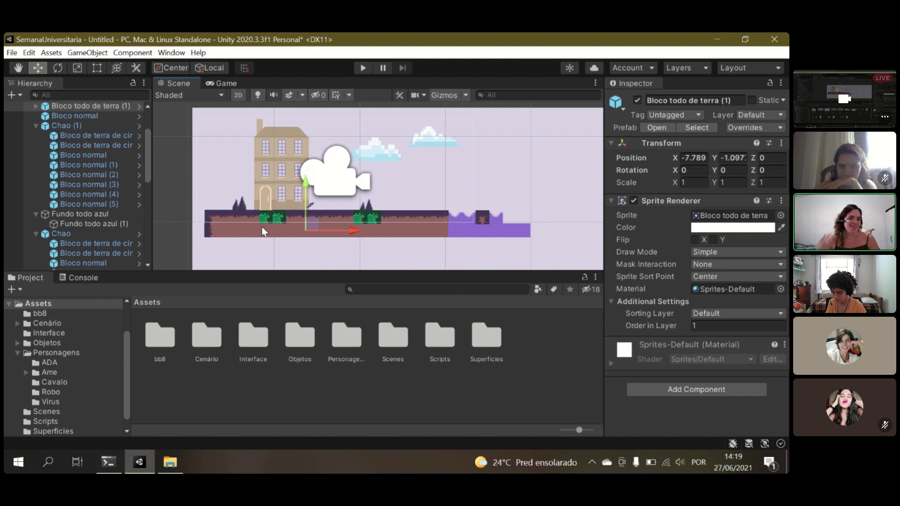
- Place the ame_1 sprite from the Personagens/Ame folder above the floor's left end at about X -8.662, Y -0.465
{"action": "double_click", "coordinate": [354, 333]}
{"action": "double_click", "coordinate": [206, 336]}
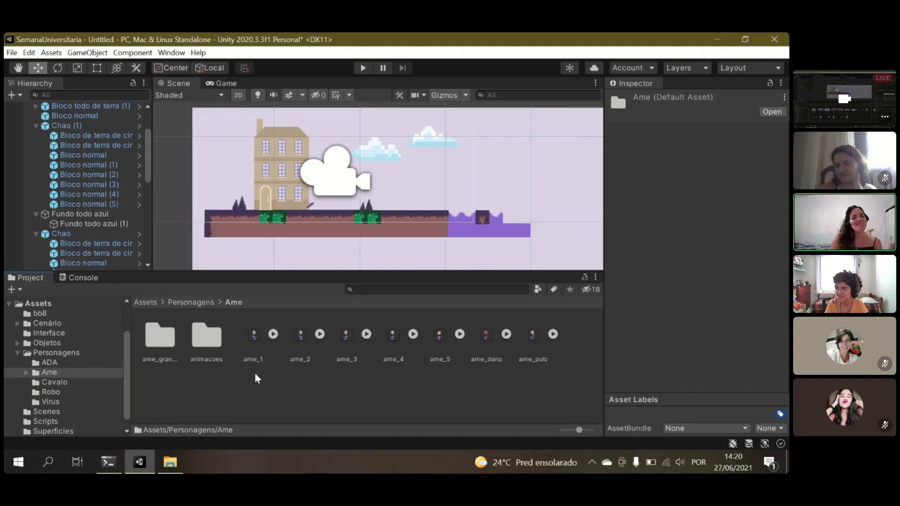
{"action": "left_click_drag", "start_coordinate": [260, 337], "coordinate": [217, 185]}
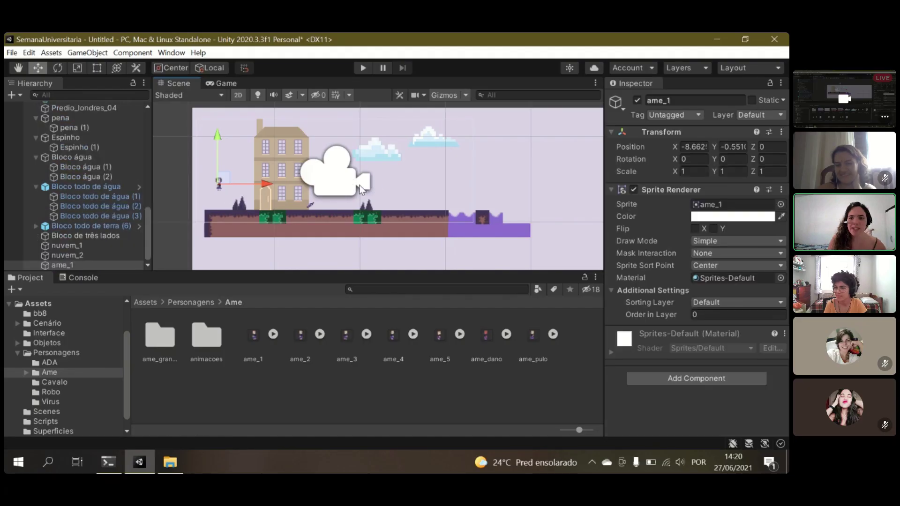
{"action": "left_click_drag", "start_coordinate": [219, 135], "coordinate": [219, 127]}
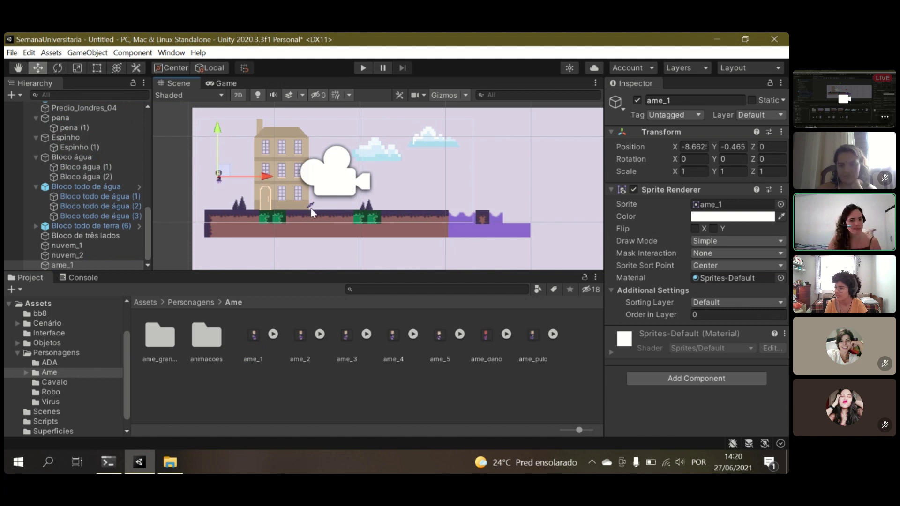
- Add a Box Collider 2D and a Rigidbody 2D to the ame_1 character
{"action": "left_click", "coordinate": [638, 379]}
{"action": "type", "text": "co"}
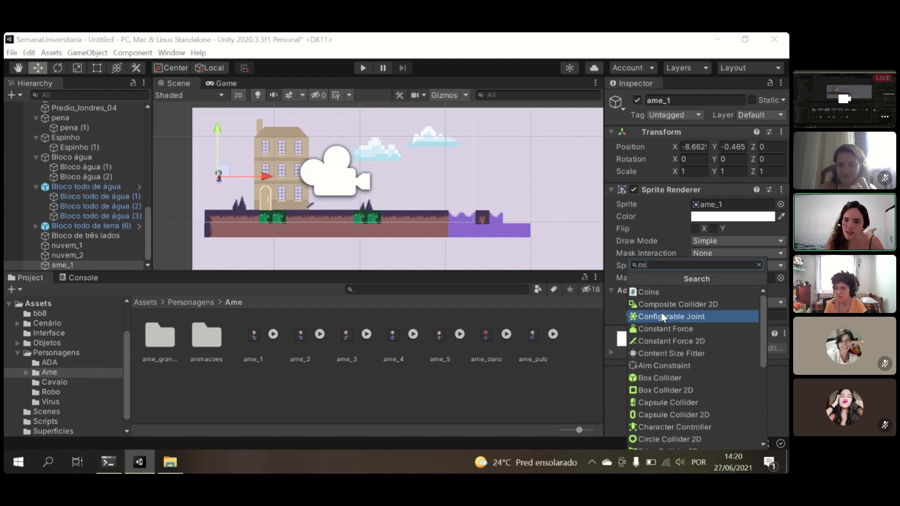
{"action": "type", "text": "ll"}
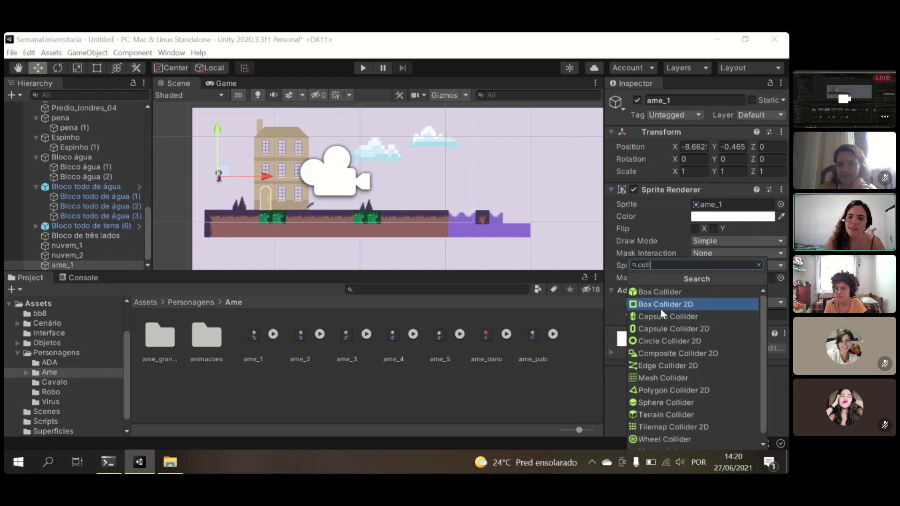
{"action": "left_click", "coordinate": [660, 306]}
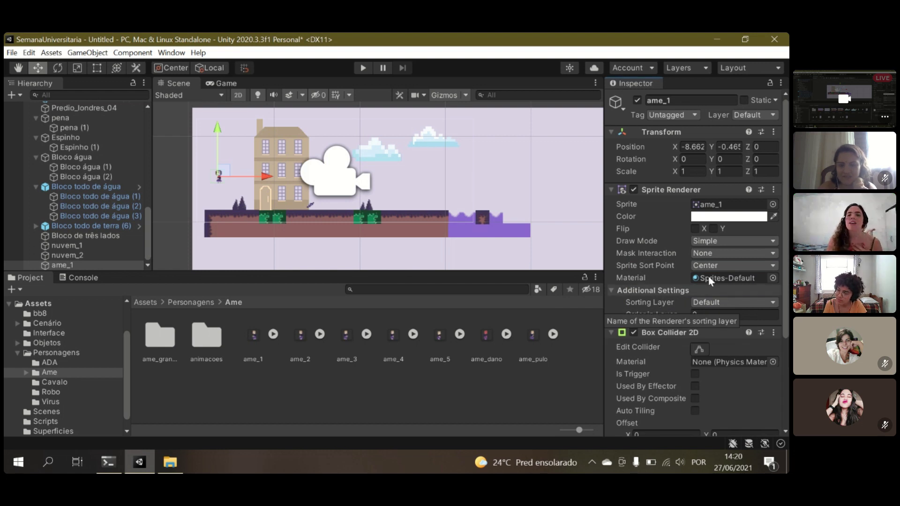
{"action": "scroll", "coordinate": [700, 343], "scroll_direction": "down", "scroll_amount": 4}
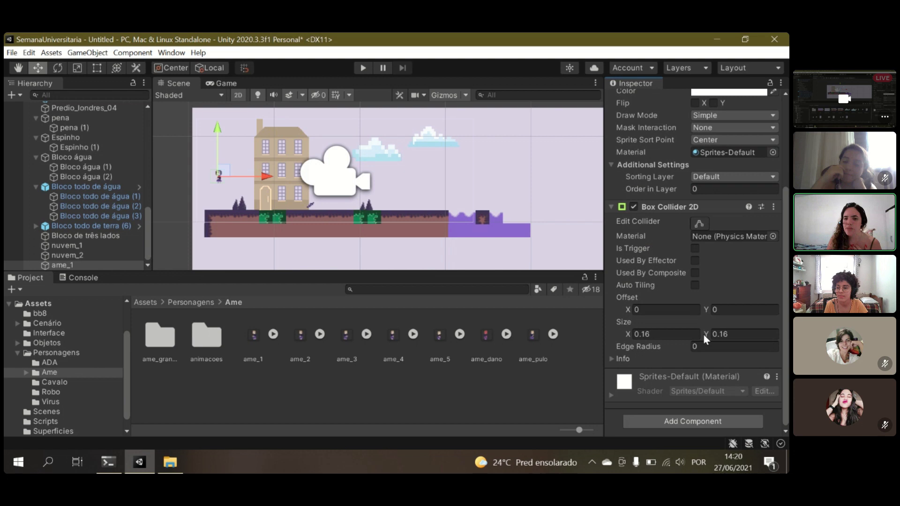
{"action": "left_click", "coordinate": [675, 422]}
{"action": "type", "text": "ri"}
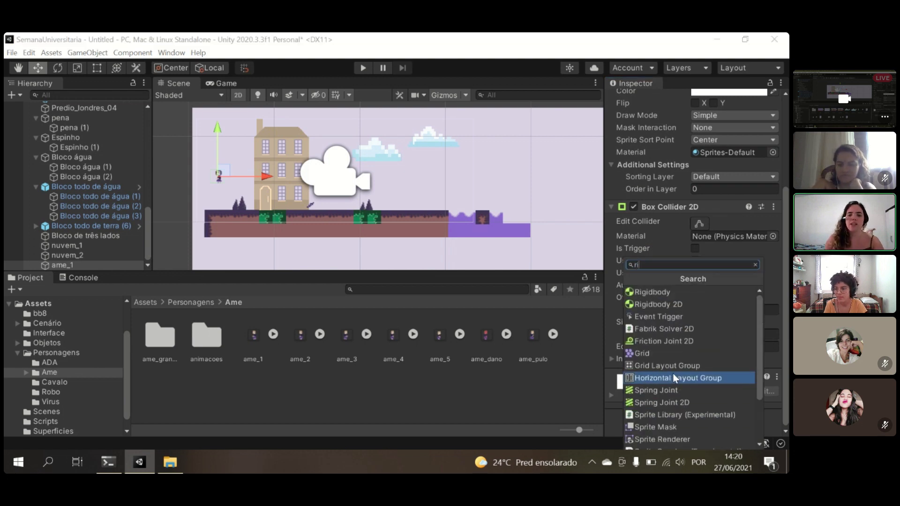
{"action": "left_click", "coordinate": [657, 305]}
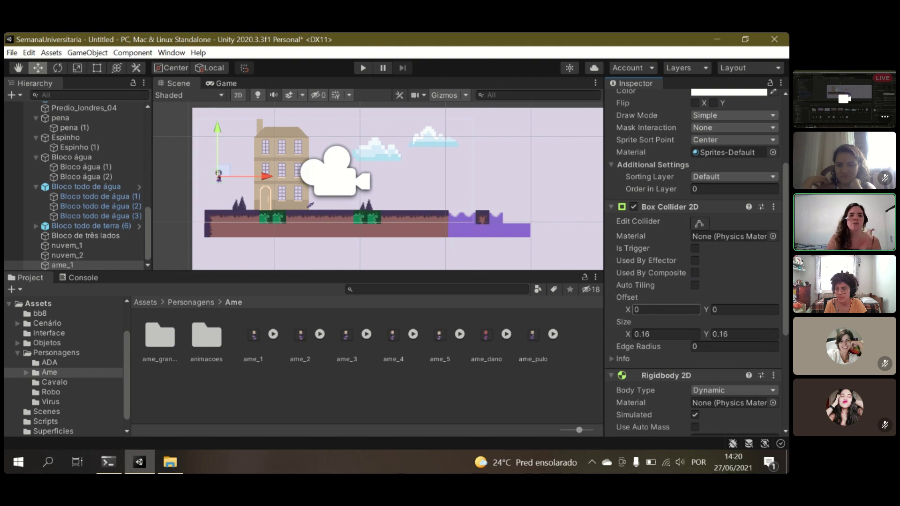
- Test the ame_1 character's physics in play mode, stop it, and save ame_1 as a prefab in the Ame folder
{"action": "left_click", "coordinate": [363, 68]}
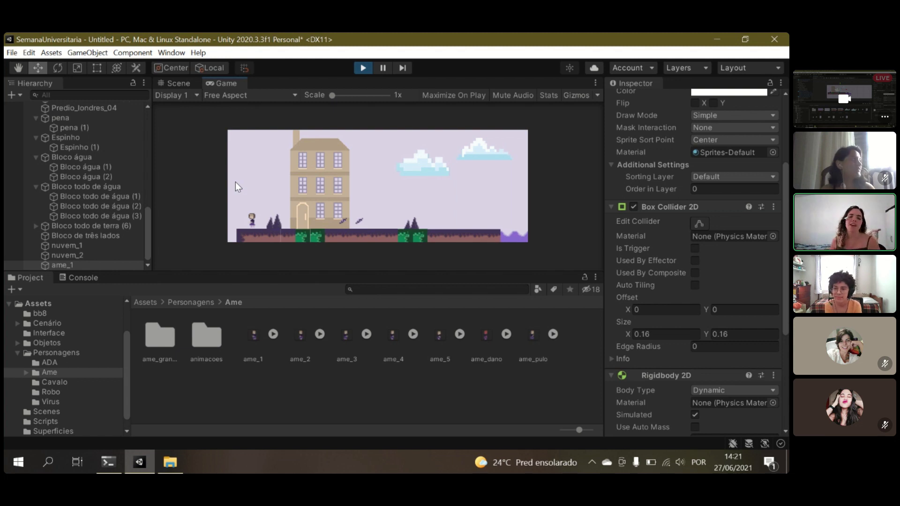
{"action": "left_click", "coordinate": [357, 69]}
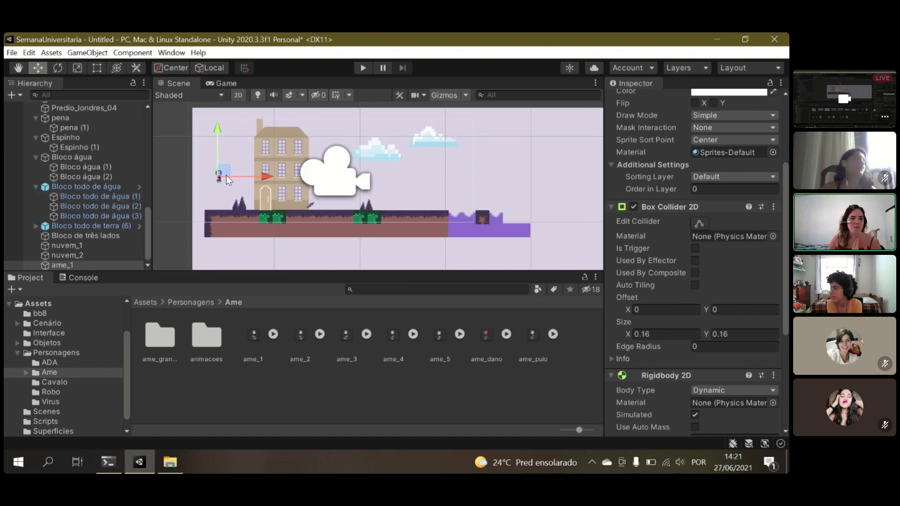
{"action": "left_click_drag", "start_coordinate": [69, 266], "coordinate": [261, 371]}
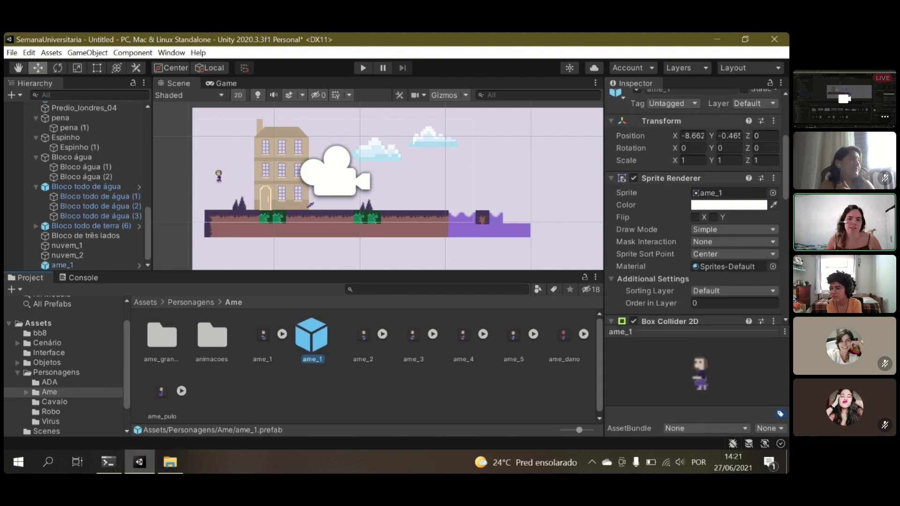
- Create a C# script named PlayerMovimentation in the Scripts folder
{"action": "scroll", "coordinate": [673, 261], "scroll_direction": "down", "scroll_amount": 10}
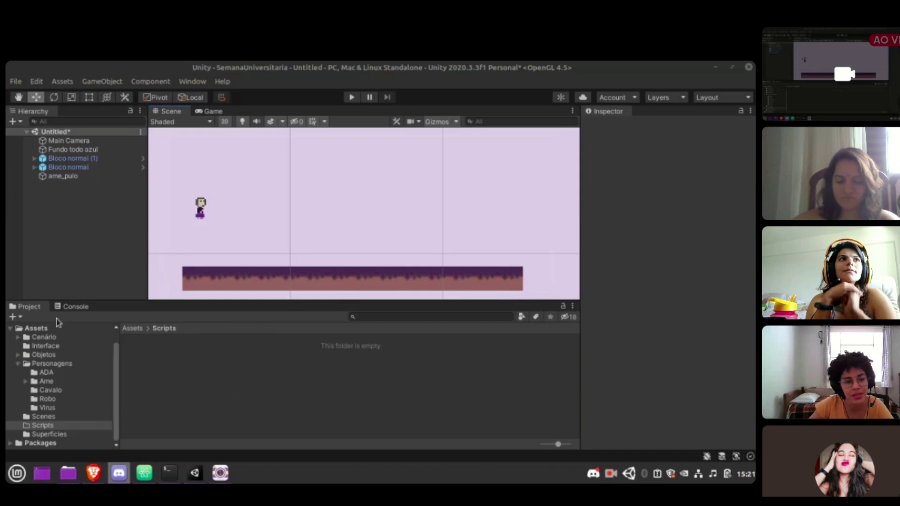
{"action": "scroll", "coordinate": [60, 417], "scroll_direction": "up", "scroll_amount": 3}
{"action": "scroll", "coordinate": [47, 380], "scroll_direction": "down", "scroll_amount": 3}
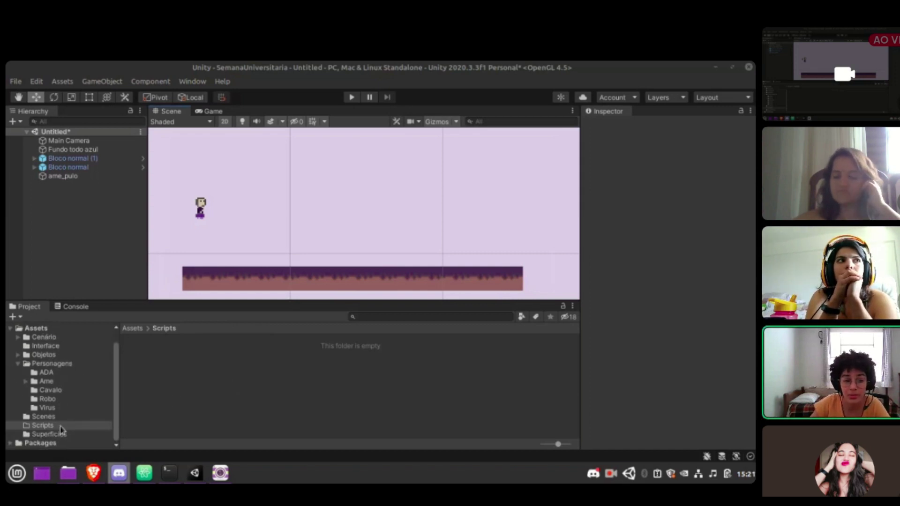
{"action": "right_click", "coordinate": [178, 368]}
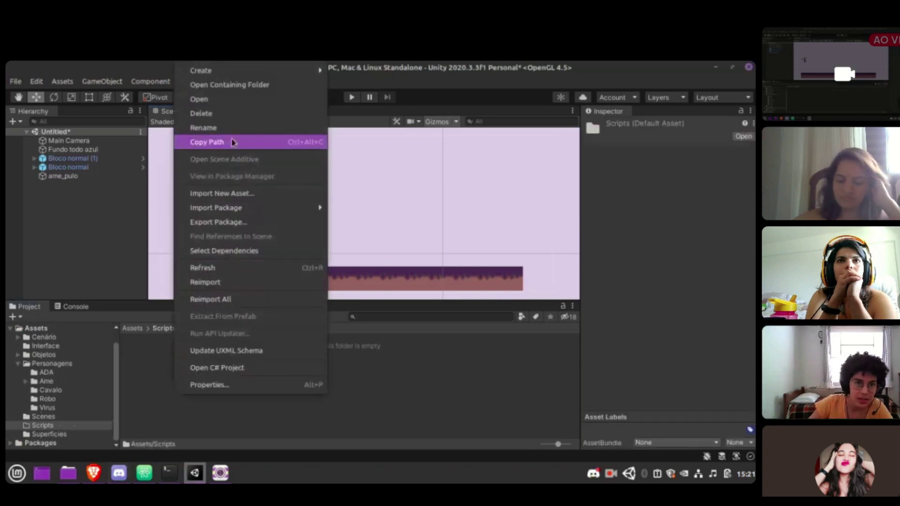
{"action": "left_click", "coordinate": [161, 375]}
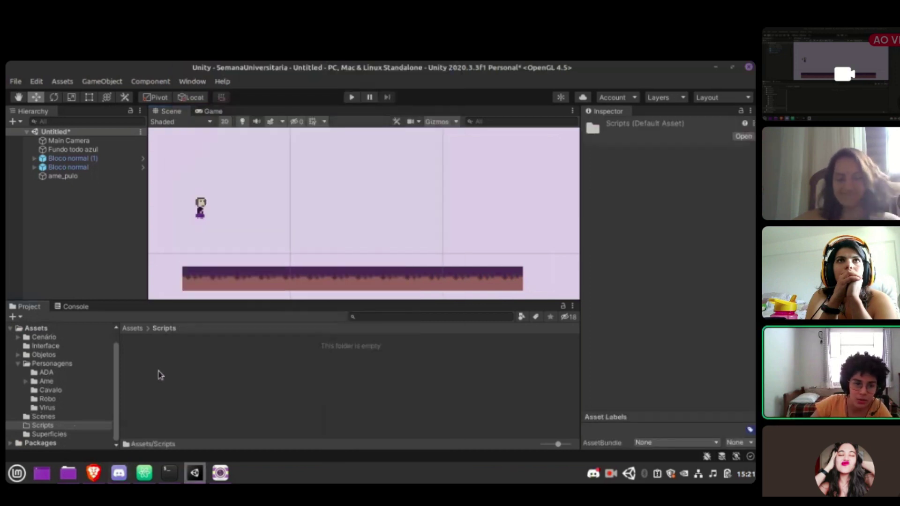
{"action": "right_click", "coordinate": [161, 375]}
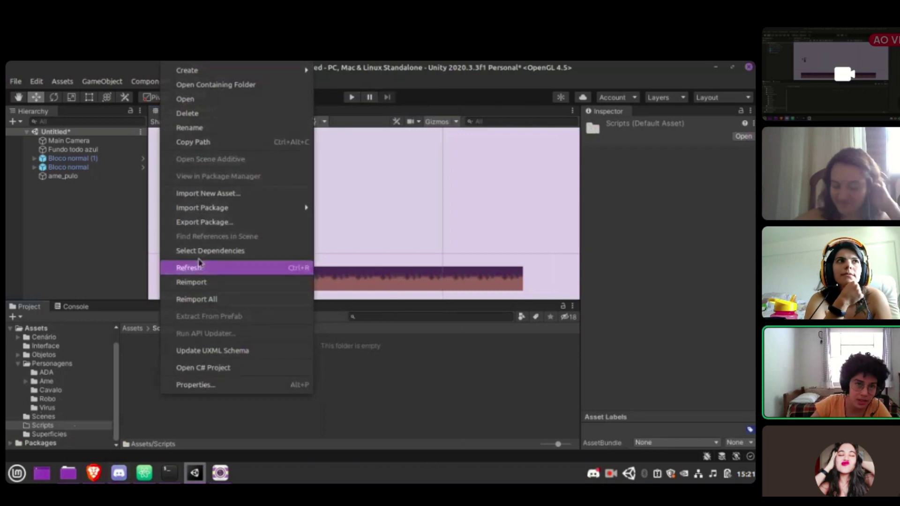
{"action": "mouse_move", "coordinate": [293, 69]}
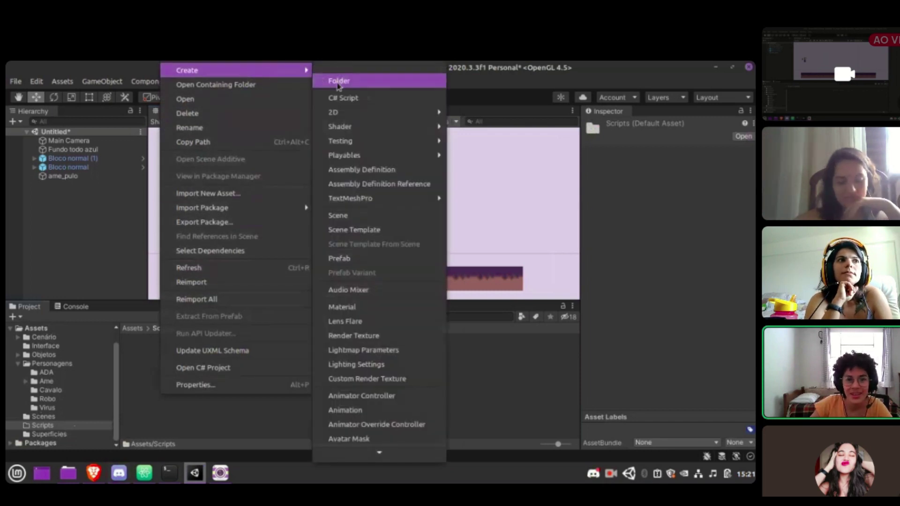
{"action": "left_click", "coordinate": [347, 98]}
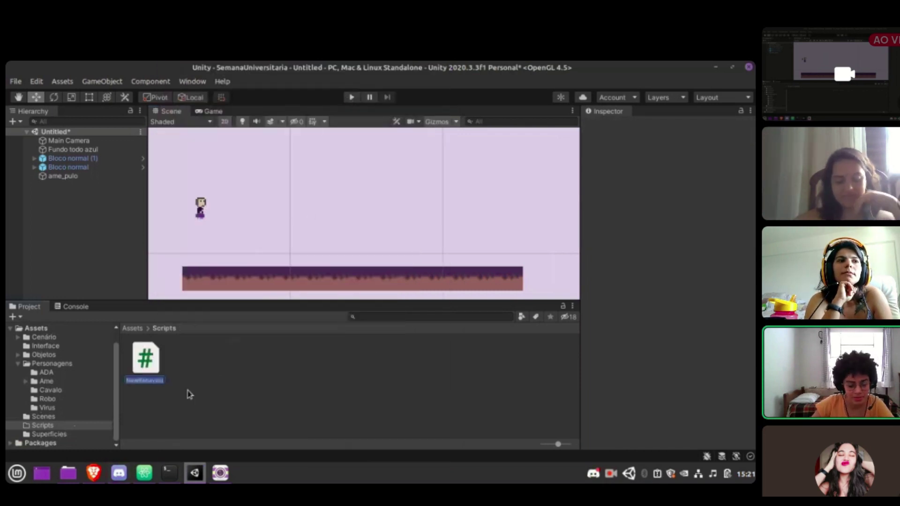
{"action": "type", "text": "Play"}
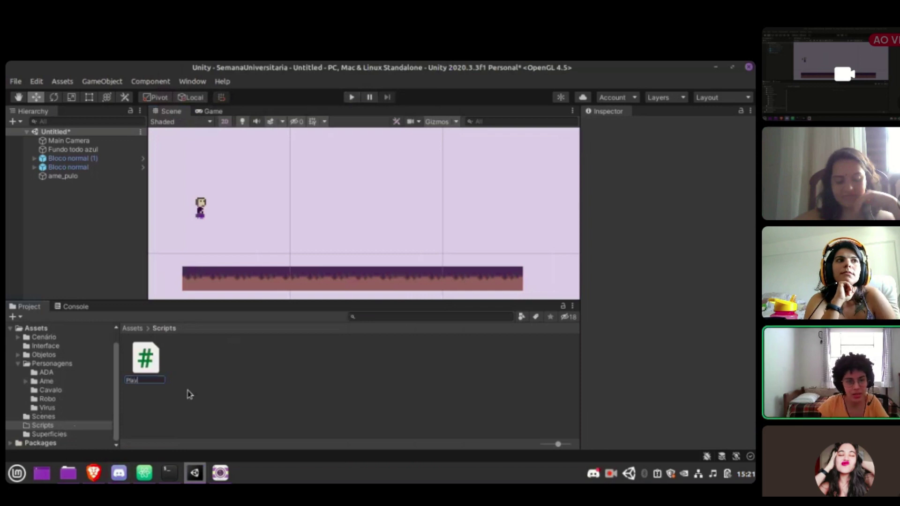
{"action": "type", "text": "erMovimenta"}
{"action": "type", "text": "ion"}
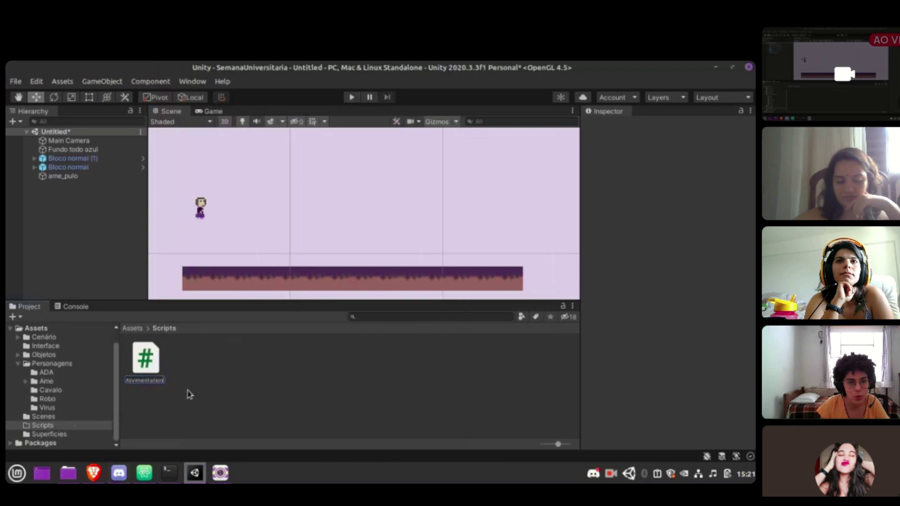
{"action": "key", "text": "Return"}
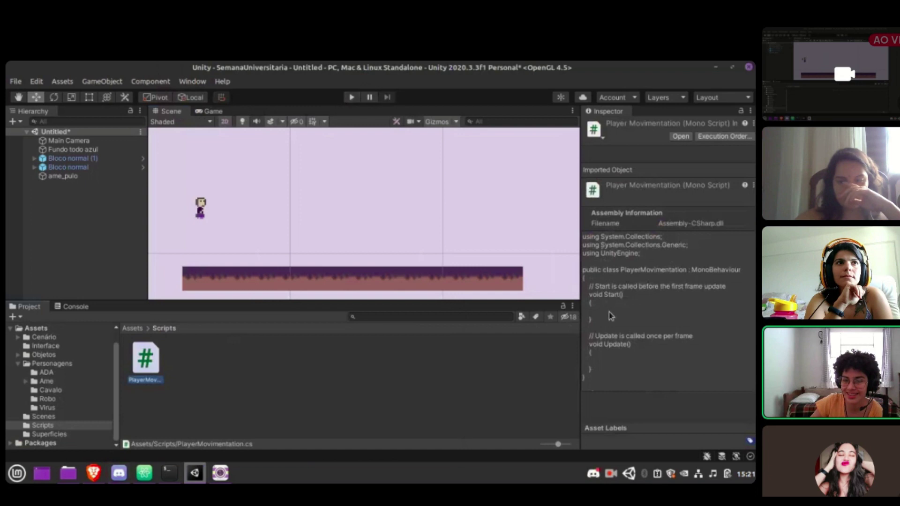
- Inspect the two Bloco normal floor pieces and the ame_pulo character's Box Collider 2D and Rigidbody 2D components
{"action": "left_click", "coordinate": [322, 279]}
{"action": "left_click", "coordinate": [322, 285]}
{"action": "left_click", "coordinate": [389, 277]}
{"action": "left_click", "coordinate": [389, 276]}
{"action": "left_click", "coordinate": [308, 279]}
{"action": "left_click", "coordinate": [323, 269]}
{"action": "left_click", "coordinate": [355, 282]}
{"action": "left_click", "coordinate": [394, 288]}
{"action": "left_click", "coordinate": [401, 276]}
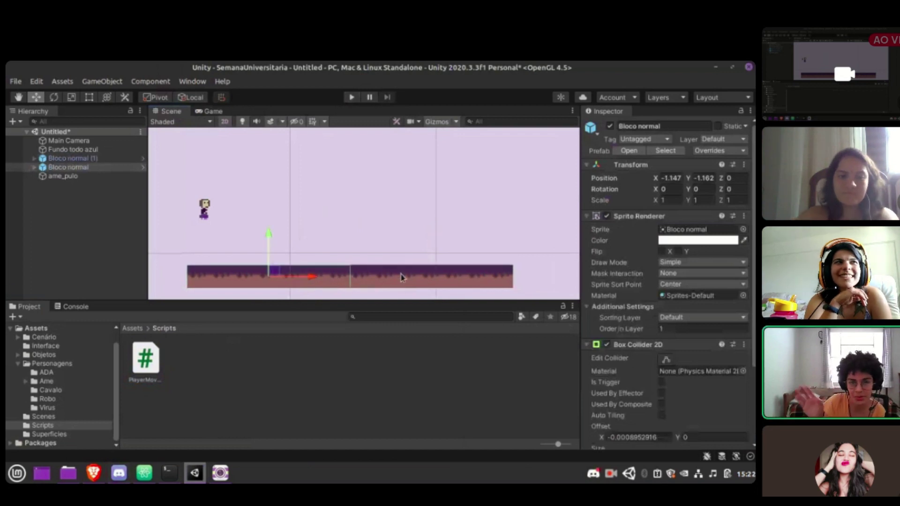
{"action": "left_click", "coordinate": [310, 280]}
{"action": "left_click", "coordinate": [309, 280]}
{"action": "left_click", "coordinate": [396, 287]}
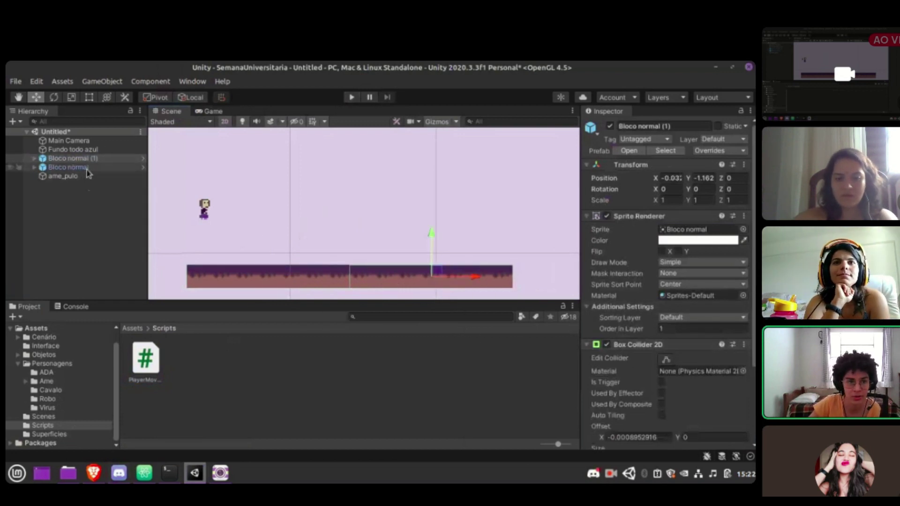
{"action": "left_click", "coordinate": [89, 177]}
{"action": "scroll", "coordinate": [610, 240], "scroll_direction": "down", "scroll_amount": 4}
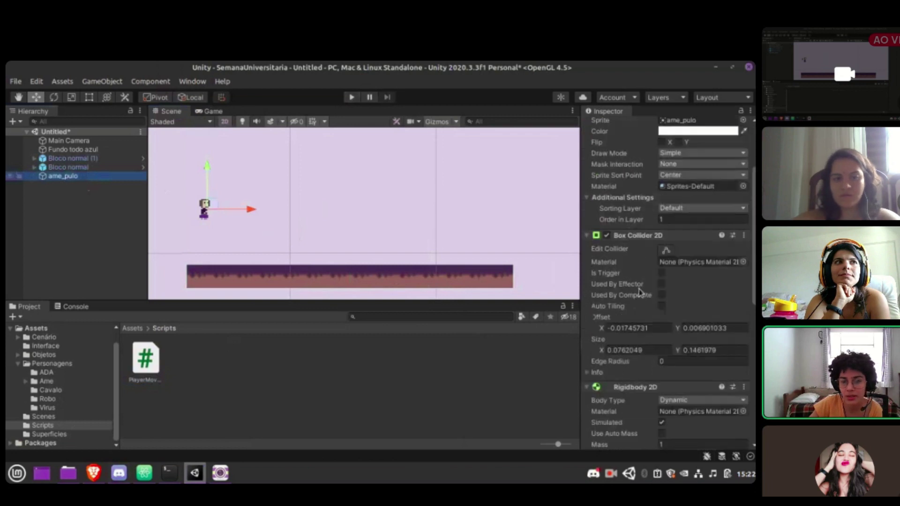
{"action": "scroll", "coordinate": [647, 281], "scroll_direction": "down", "scroll_amount": 5}
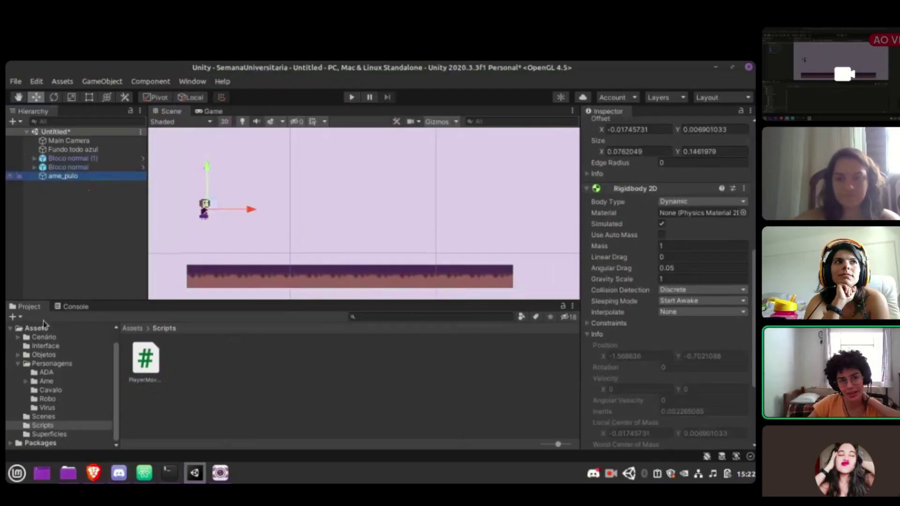
- Switch to Atom and open PlayerMovimentation.cs from the SemanaUniversitaria project's Assets/Scripts folder
{"action": "key", "text": "alt+Tab"}
{"action": "key", "text": "ctrl+o"}
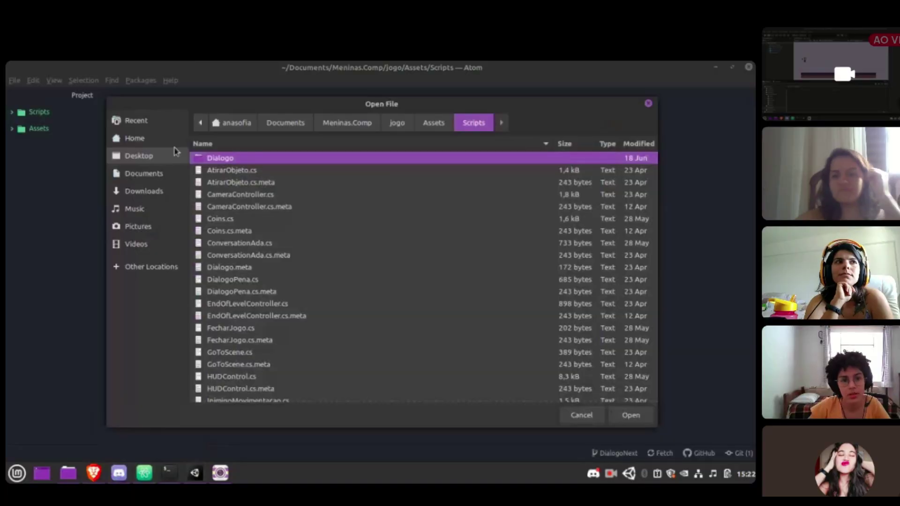
{"action": "left_click", "coordinate": [333, 126]}
{"action": "double_click", "coordinate": [246, 171]}
{"action": "double_click", "coordinate": [253, 160]}
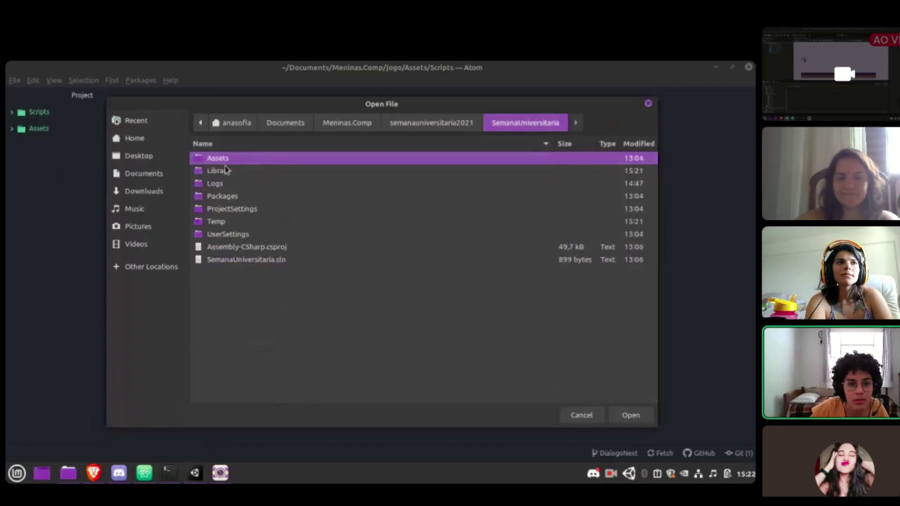
{"action": "double_click", "coordinate": [229, 159]}
{"action": "double_click", "coordinate": [223, 222]}
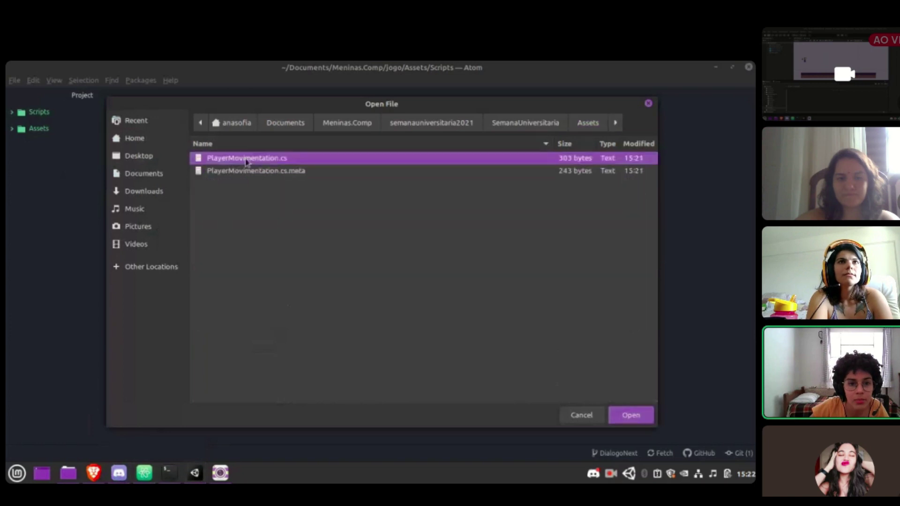
{"action": "double_click", "coordinate": [245, 159]}
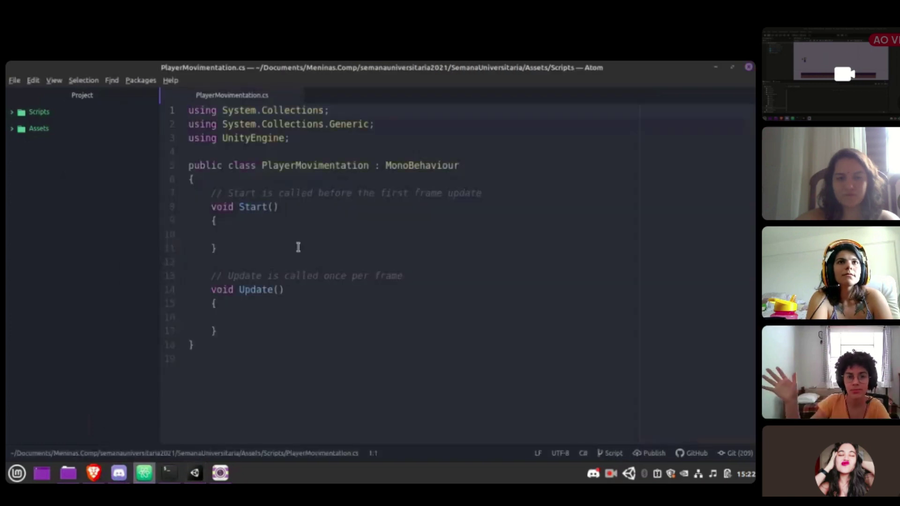
- Delete the comment line text above the Start method in PlayerMovimentation.cs
{"action": "left_click", "coordinate": [277, 246]}
{"action": "left_click", "coordinate": [336, 193]}
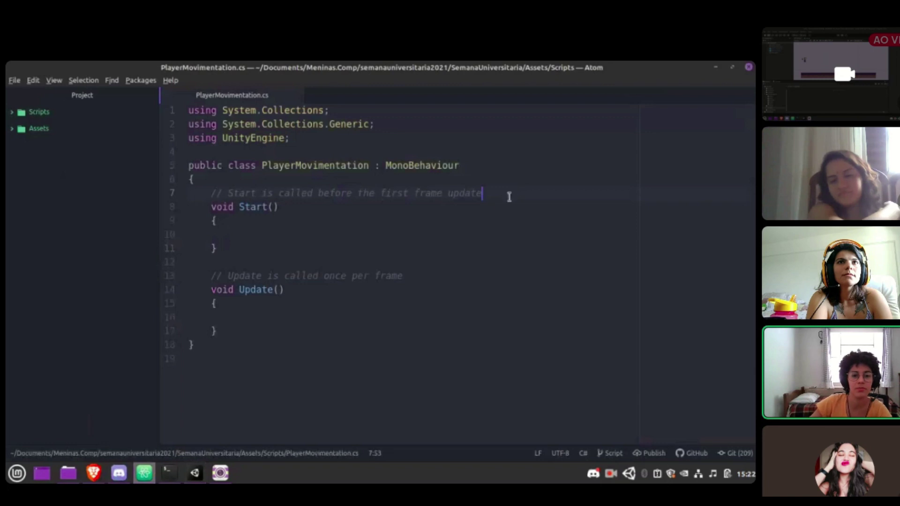
{"action": "left_click", "coordinate": [255, 190]}
{"action": "left_click", "coordinate": [253, 246]}
{"action": "left_click", "coordinate": [279, 183]}
{"action": "left_click", "coordinate": [253, 344]}
{"action": "left_click", "coordinate": [254, 331]}
{"action": "left_click_drag", "start_coordinate": [482, 193], "coordinate": [197, 188]}
{"action": "key", "text": "BackSpace"}
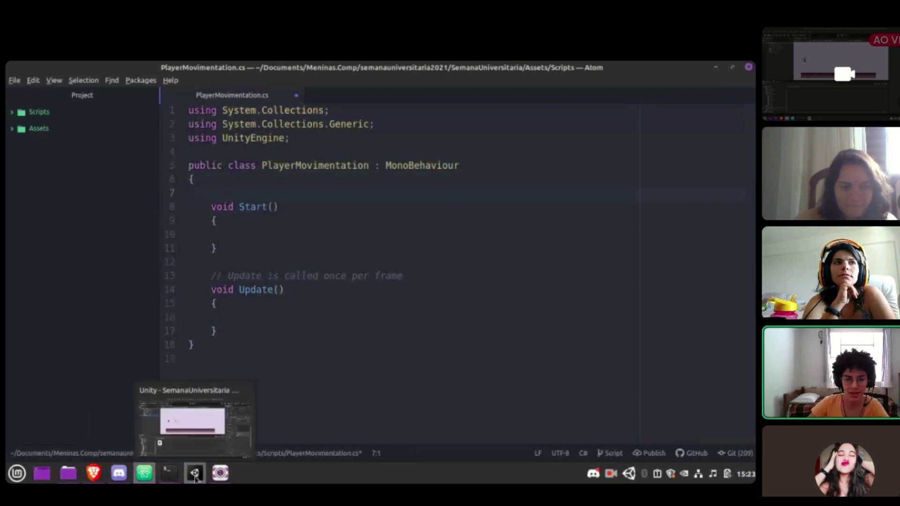
- Delete the comment text above the Update method and place the text cursor inside the Start method's body
{"action": "left_click", "coordinate": [195, 473]}
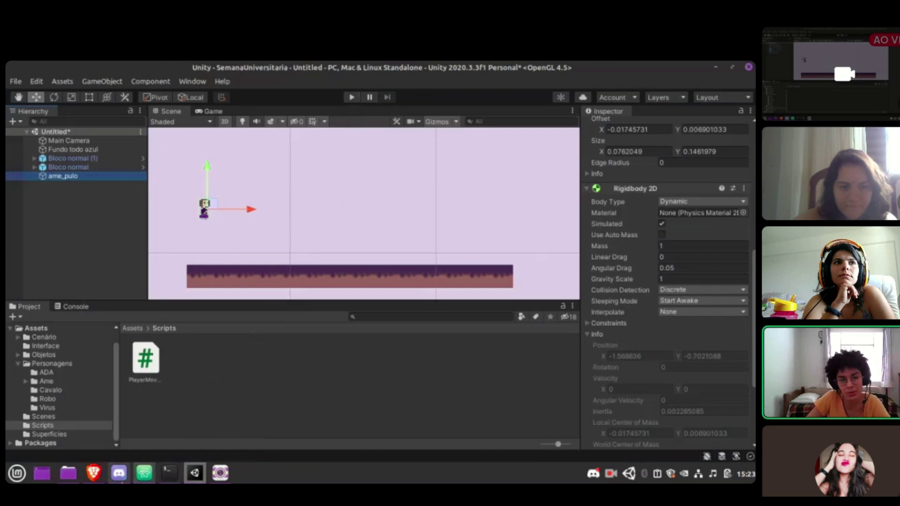
{"action": "mouse_move", "coordinate": [195, 474]}
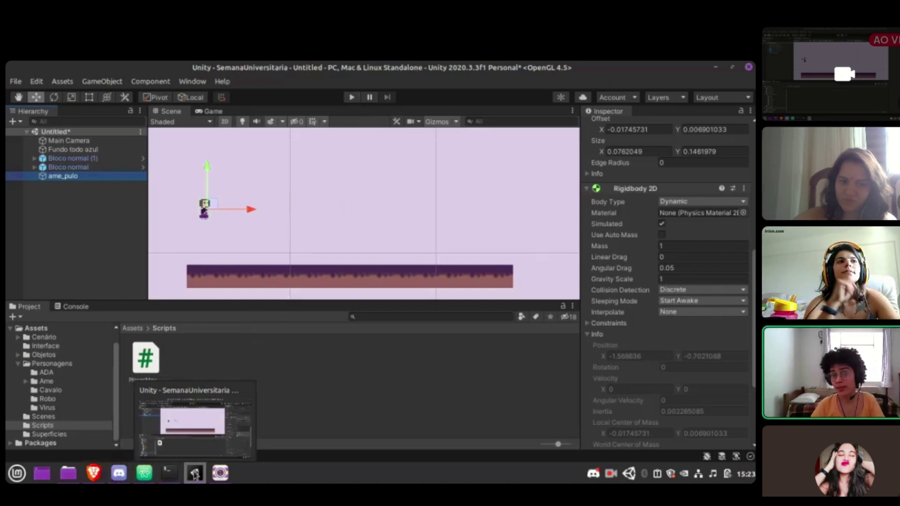
{"action": "left_click", "coordinate": [194, 474]}
{"action": "left_click_drag", "start_coordinate": [418, 275], "coordinate": [211, 278]}
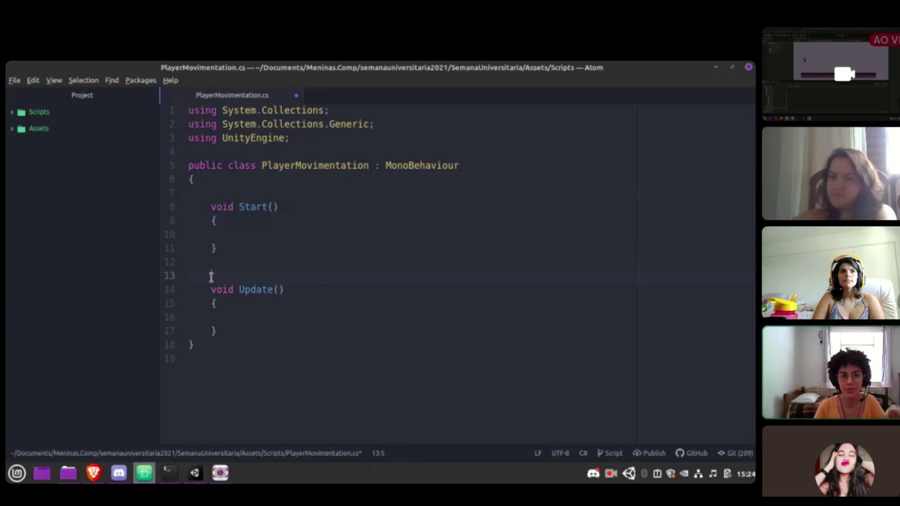
{"action": "key", "text": "Up"}
{"action": "key", "text": "Up"}
{"action": "key", "text": "Up"}
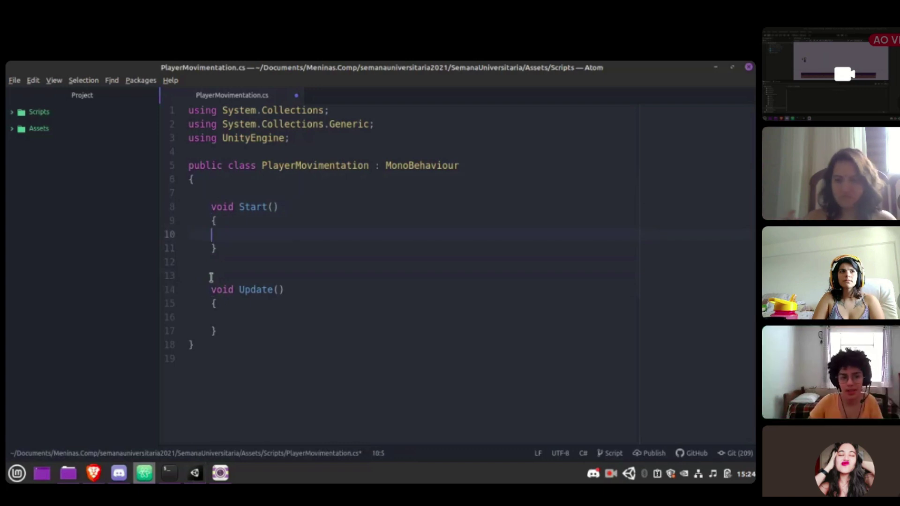
- Switch to Unity and attach the PlayerMovimentation script to the ame_pulo character as a component
{"action": "key", "text": "alt+Tab"}
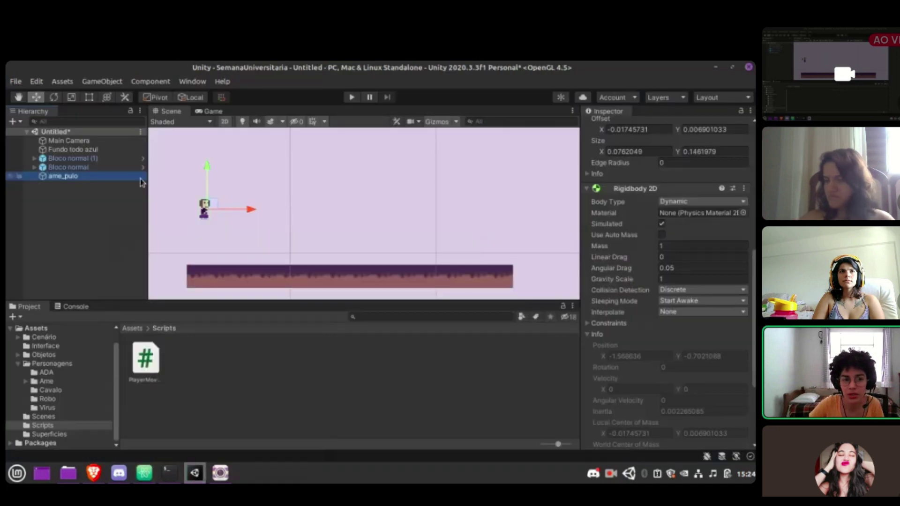
{"action": "left_click_drag", "start_coordinate": [753, 320], "coordinate": [751, 237]}
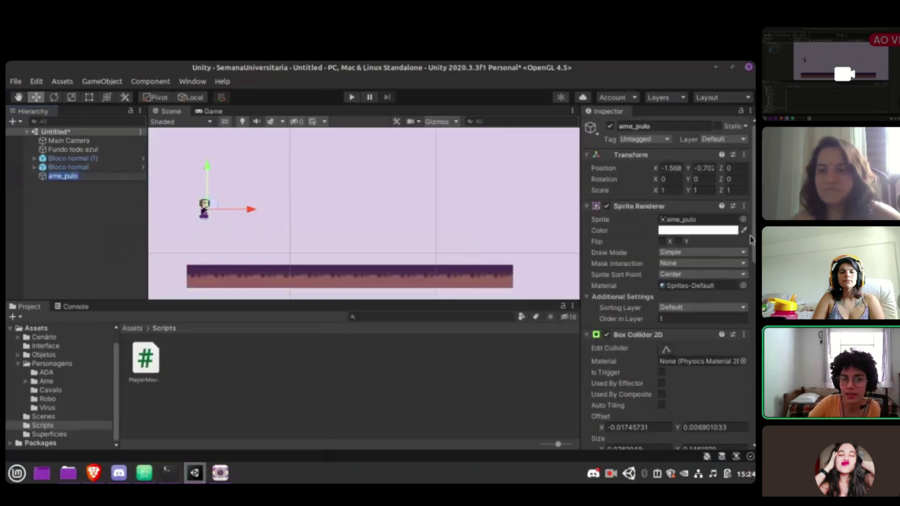
{"action": "scroll", "coordinate": [679, 187], "scroll_direction": "down", "scroll_amount": 10}
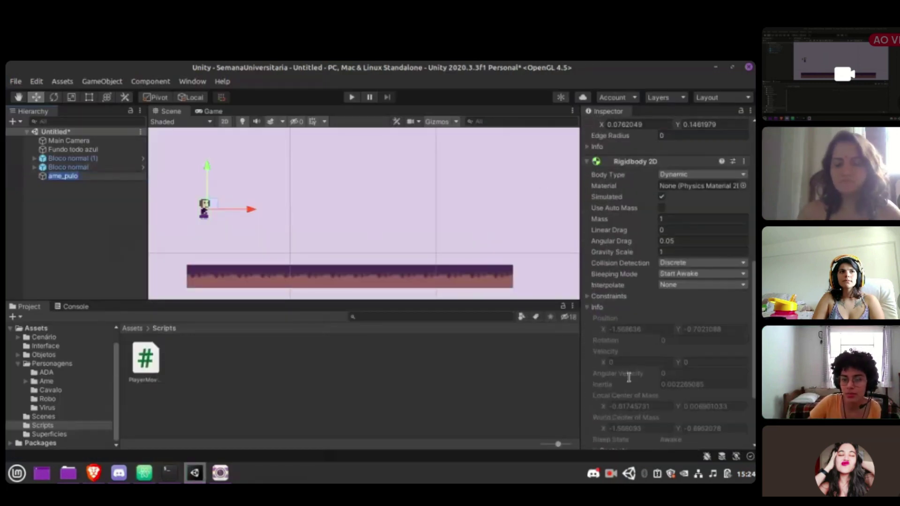
{"action": "scroll", "coordinate": [626, 320], "scroll_direction": "down", "scroll_amount": 4}
{"action": "left_click_drag", "start_coordinate": [156, 363], "coordinate": [635, 376]}
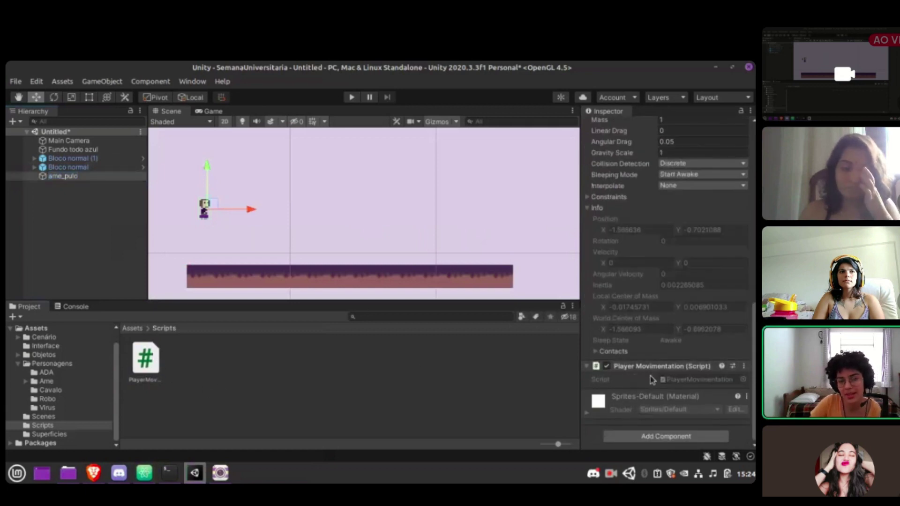
- Review the ame_pulo character's components from Transform to the Player Movimentation script, and return to the code in Atom
{"action": "scroll", "coordinate": [679, 382], "scroll_direction": "up", "scroll_amount": 10}
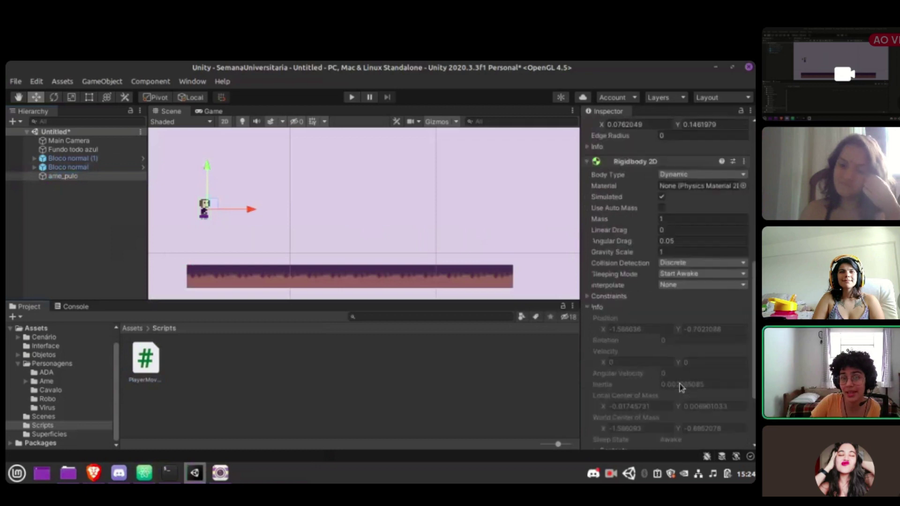
{"action": "scroll", "coordinate": [662, 364], "scroll_direction": "down", "scroll_amount": 8}
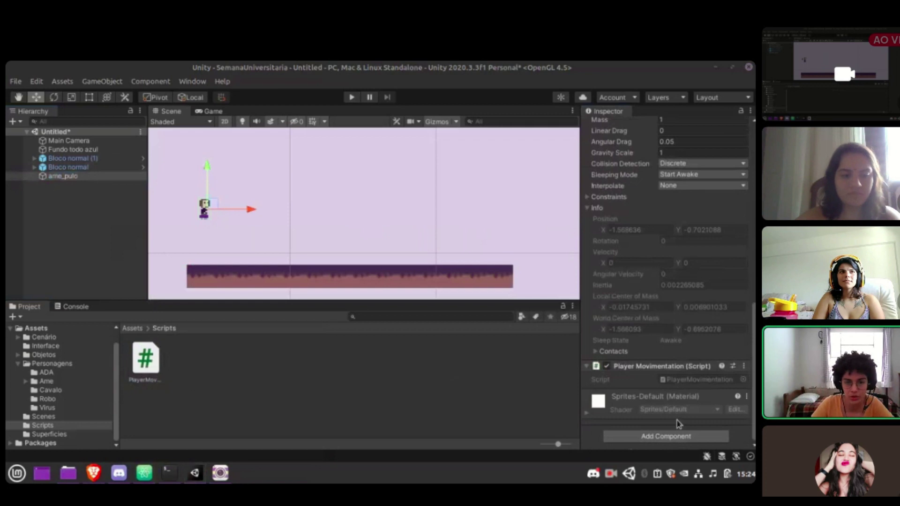
{"action": "scroll", "coordinate": [636, 398], "scroll_direction": "up", "scroll_amount": 5}
{"action": "scroll", "coordinate": [676, 341], "scroll_direction": "down", "scroll_amount": 5}
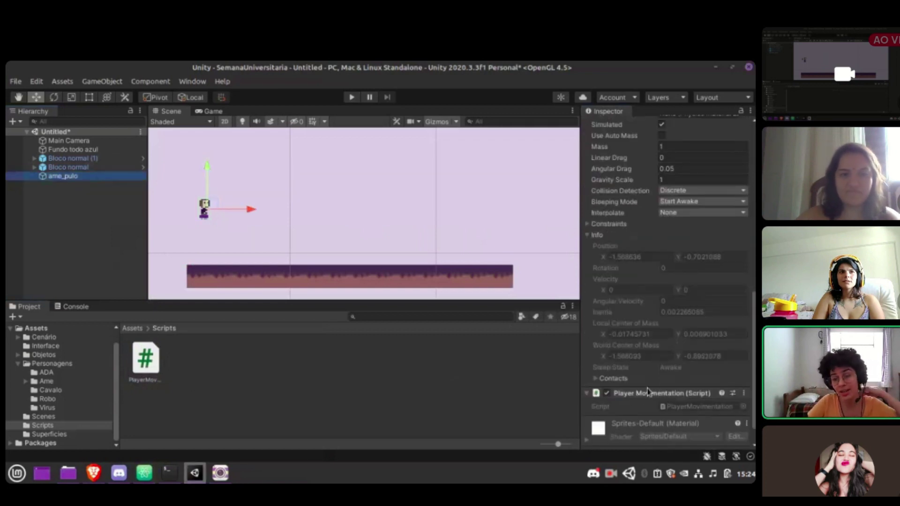
{"action": "scroll", "coordinate": [668, 403], "scroll_direction": "up", "scroll_amount": 5}
{"action": "scroll", "coordinate": [669, 402], "scroll_direction": "up", "scroll_amount": 10}
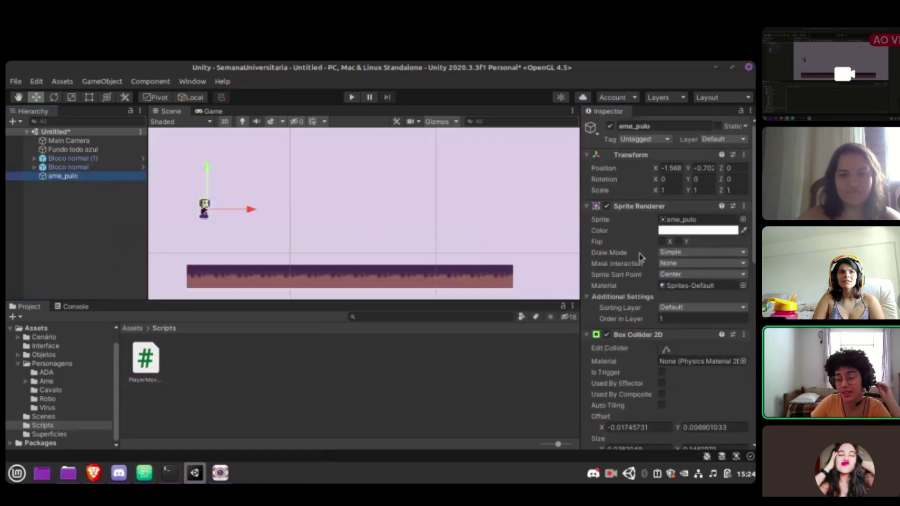
{"action": "scroll", "coordinate": [642, 255], "scroll_direction": "down", "scroll_amount": 10}
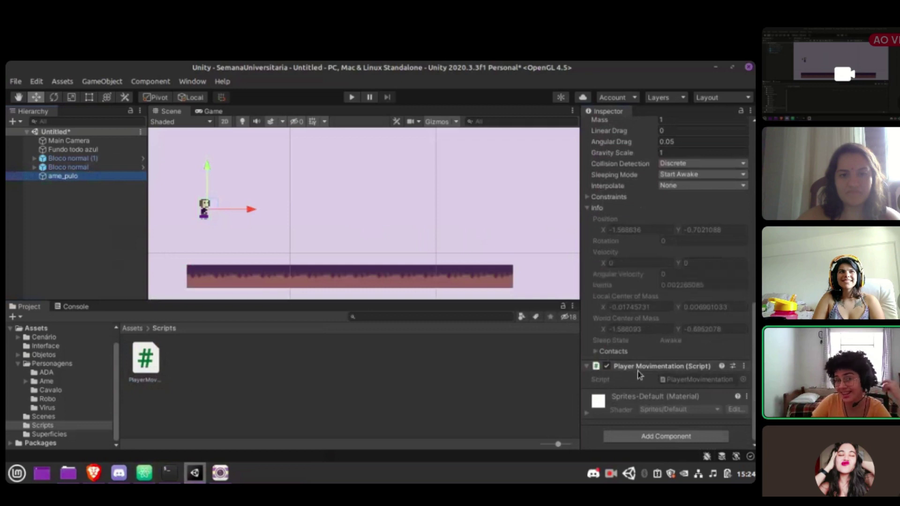
{"action": "scroll", "coordinate": [637, 371], "scroll_direction": "up", "scroll_amount": 10}
{"action": "scroll", "coordinate": [668, 248], "scroll_direction": "down", "scroll_amount": 5}
{"action": "scroll", "coordinate": [667, 281], "scroll_direction": "up", "scroll_amount": 5}
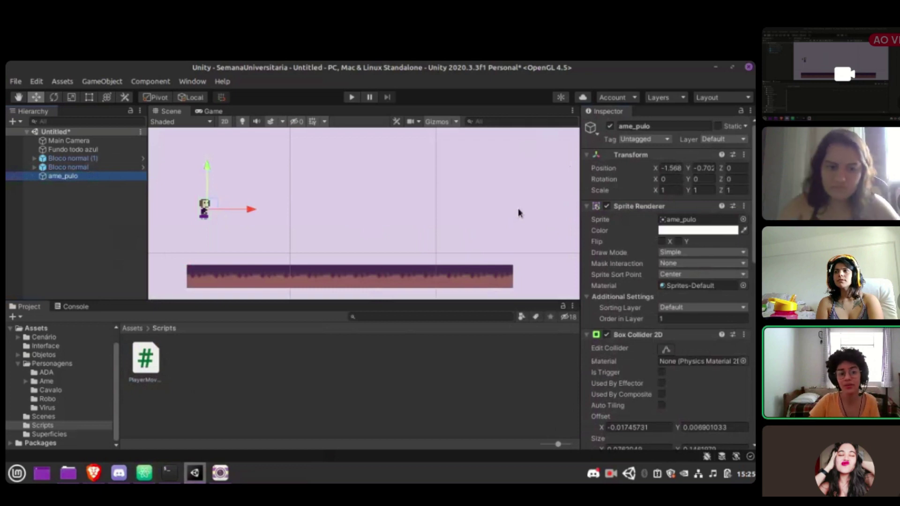
{"action": "key", "text": "alt+Tab"}
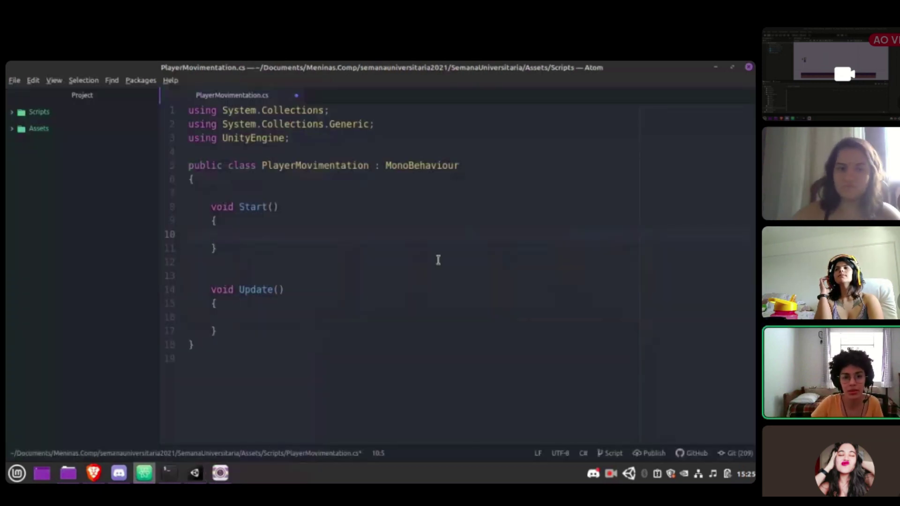
- Start an indented statement inside the Update method's body with transform.postition
{"action": "key", "text": "Down"}
{"action": "key", "text": "Down"}
{"action": "key", "text": "Down"}
{"action": "key", "text": "Down"}
{"action": "key", "text": "Down"}
{"action": "key", "text": "Down"}
{"action": "key", "text": "Tab"}
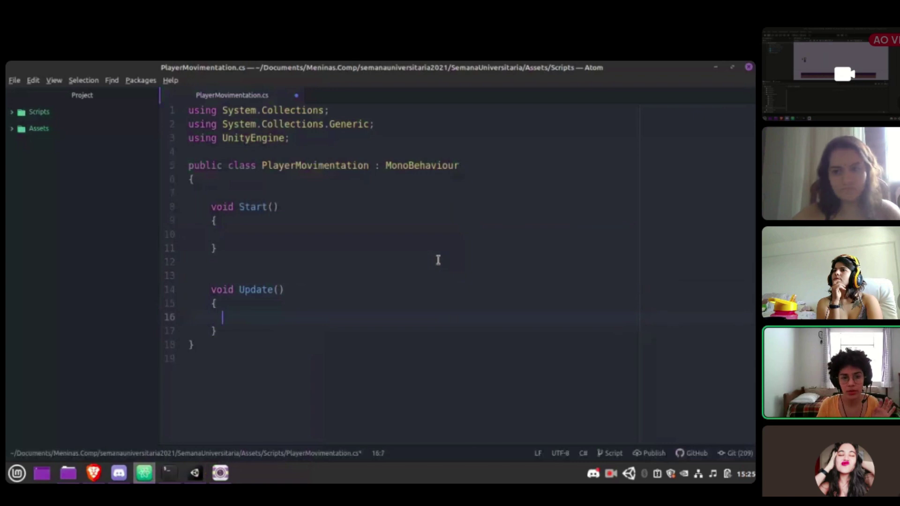
{"action": "key", "text": "Tab"}
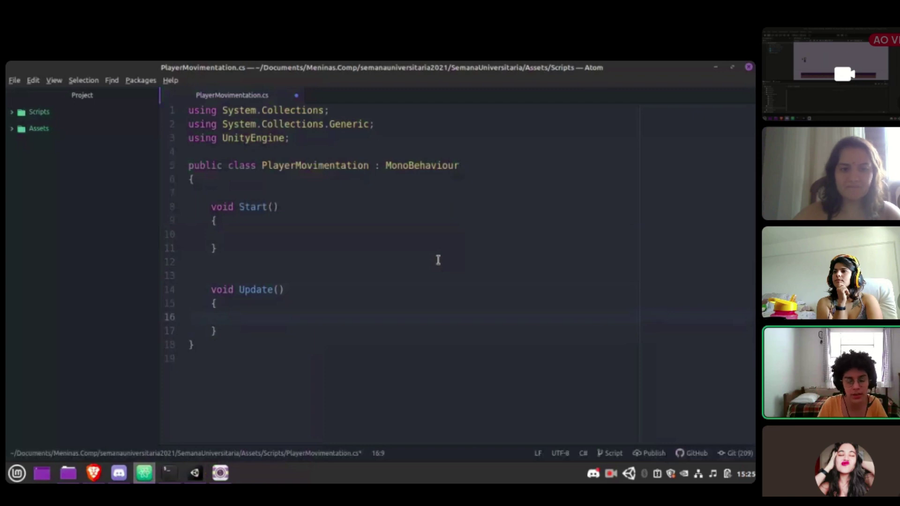
{"action": "type", "text": "transform"}
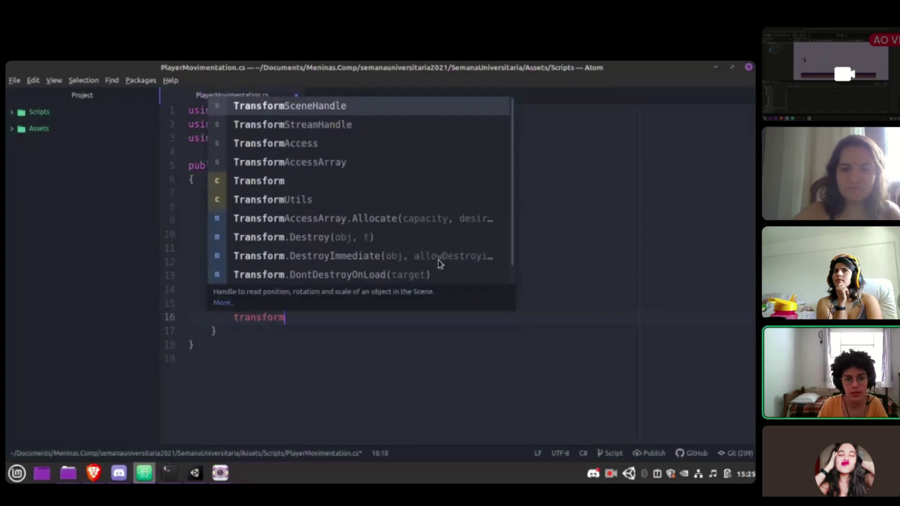
{"action": "type", "text": "."}
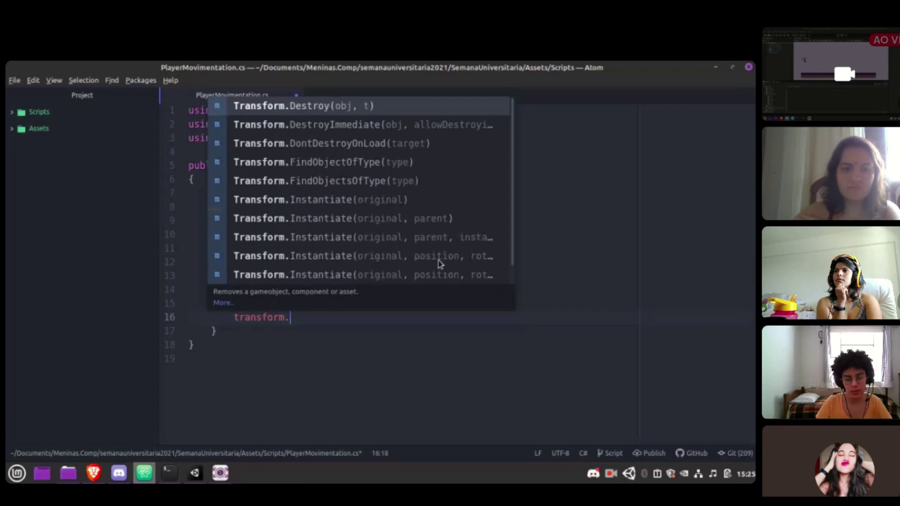
{"action": "type", "text": "po"}
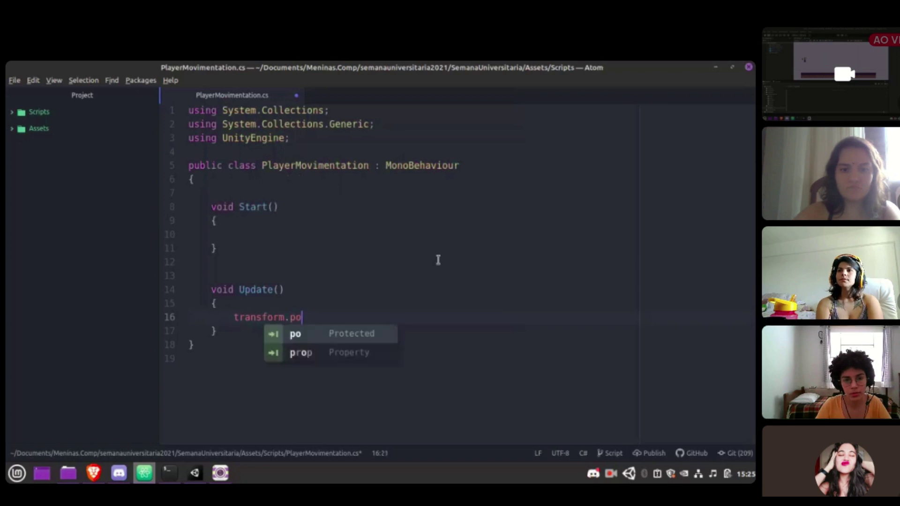
{"action": "type", "text": "stio"}
{"action": "type", "text": "ion"}
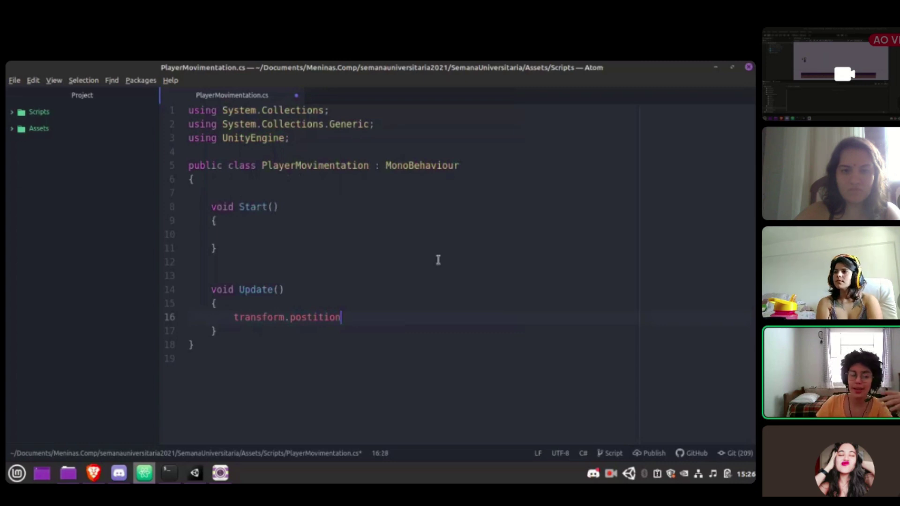
- Check the ame_pulo character's Transform position in Unity, and back in Atom continue the Update statement with = new Vector3
{"action": "key", "text": "alt+Tab"}
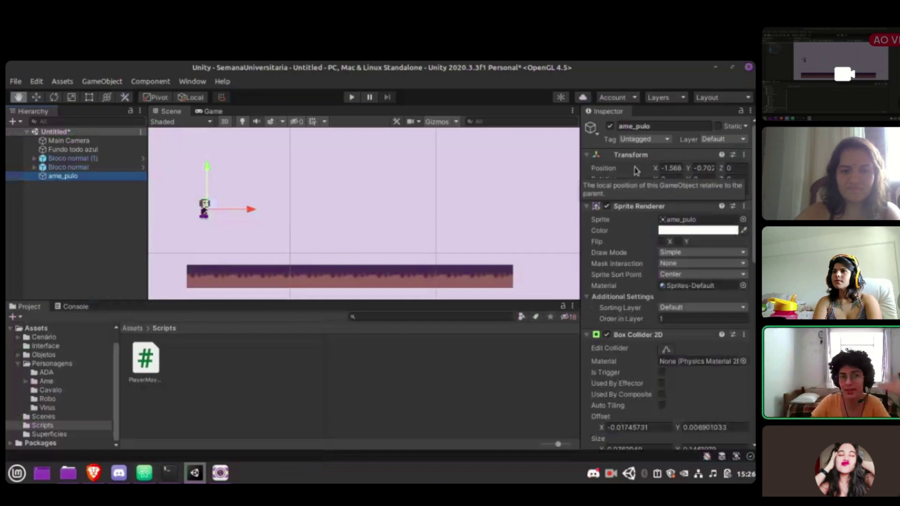
{"action": "key", "text": "alt+Tab"}
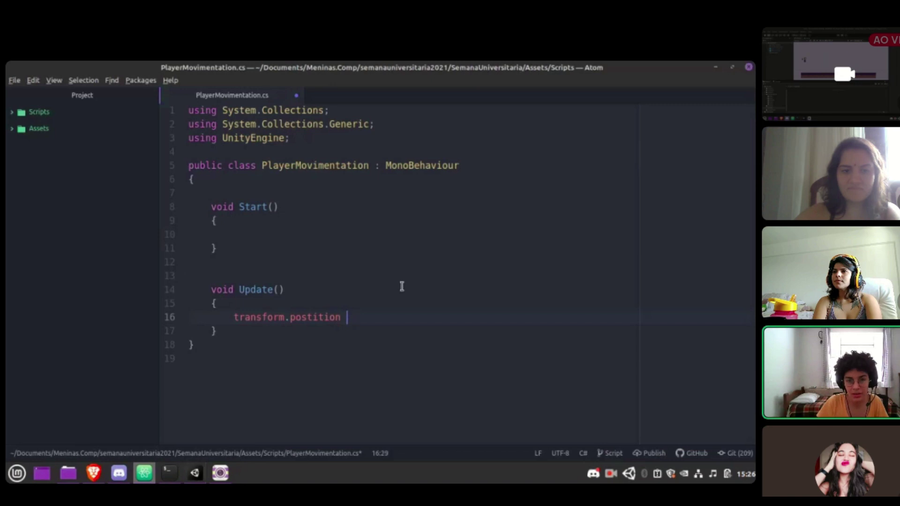
{"action": "type", "text": "="}
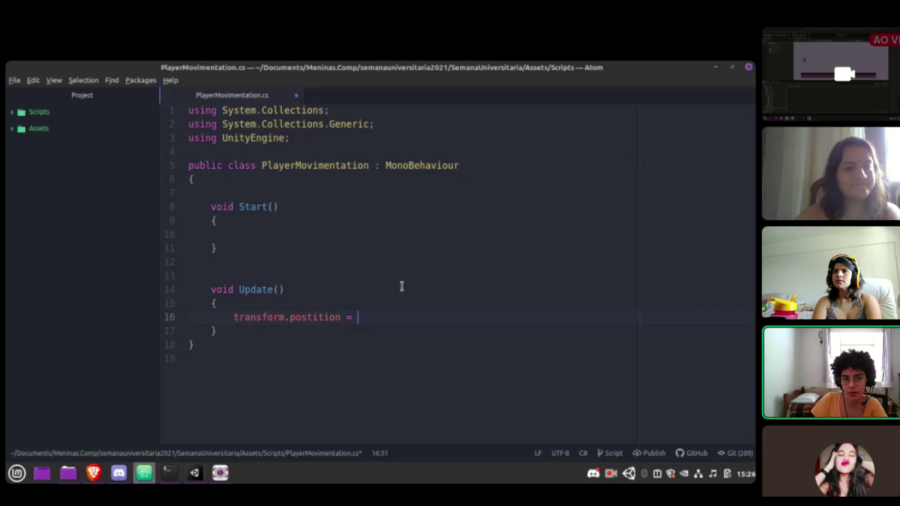
{"action": "type", "text": "new Ve"}
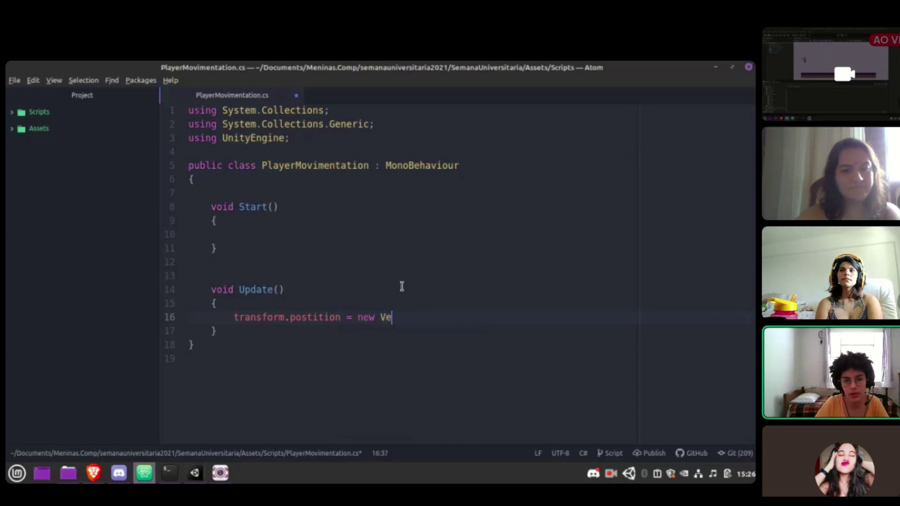
{"action": "type", "text": "ctor2"}
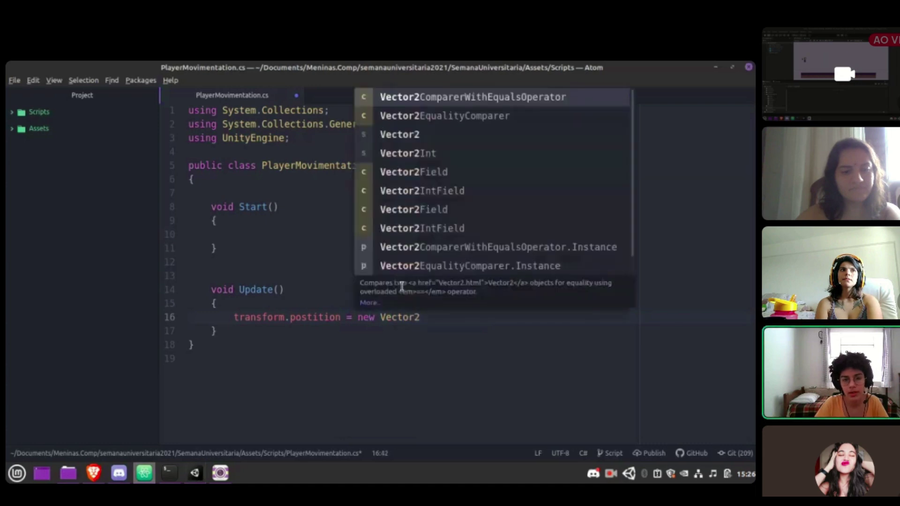
{"action": "key", "text": "BackSpace"}
{"action": "type", "text": "3"}
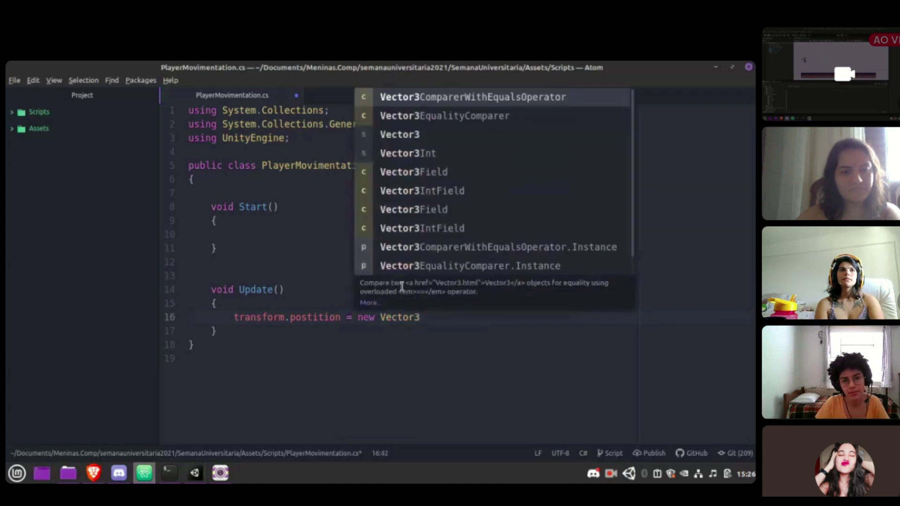
- Open the Vector3 parentheses and enter transform.postition.x+0.1f as the first argument
{"action": "type", "text": " ("}
{"action": "type", "text": "transform"}
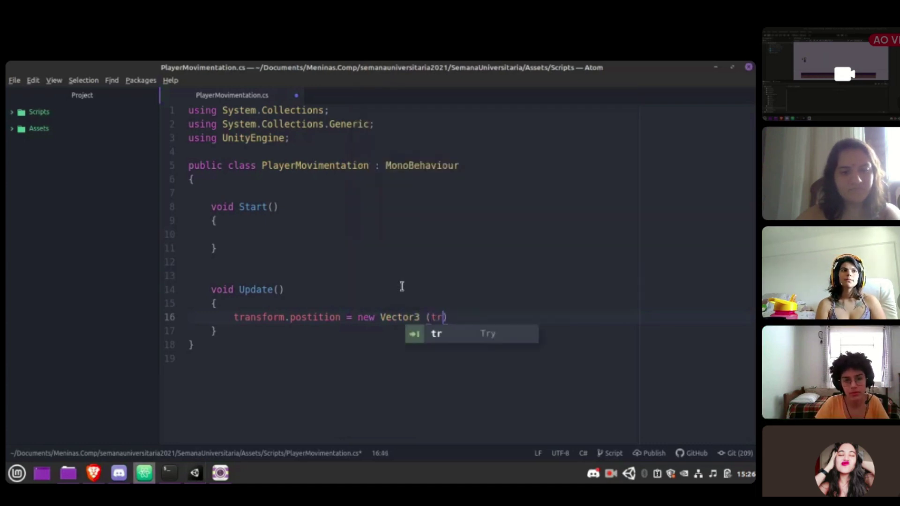
{"action": "key", "text": "Escape"}
{"action": "type", "text": ".pos"}
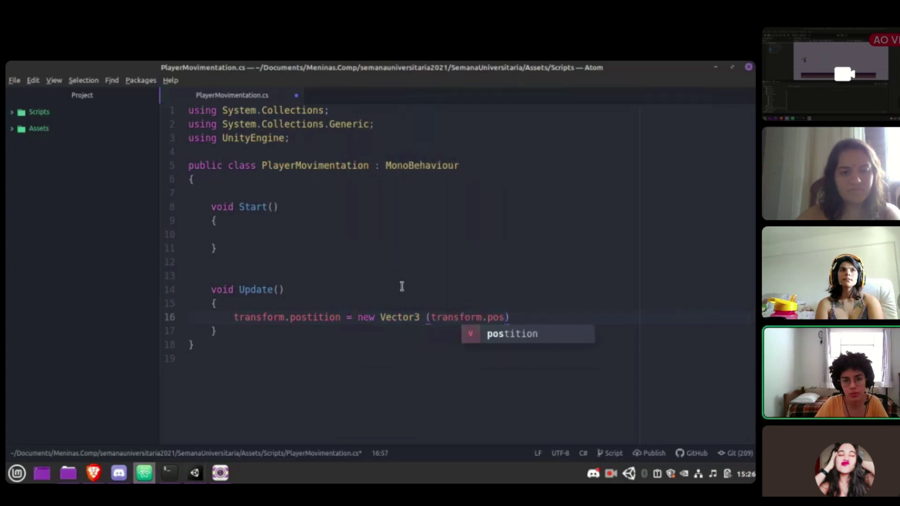
{"action": "key", "text": "Tab"}
{"action": "type", "text": ".x"}
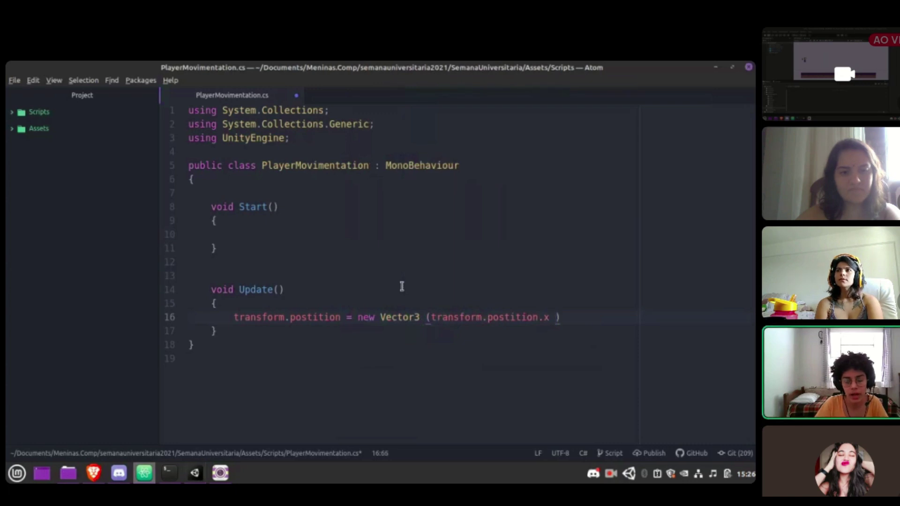
{"action": "key", "text": "BackSpace"}
{"action": "type", "text": "+"}
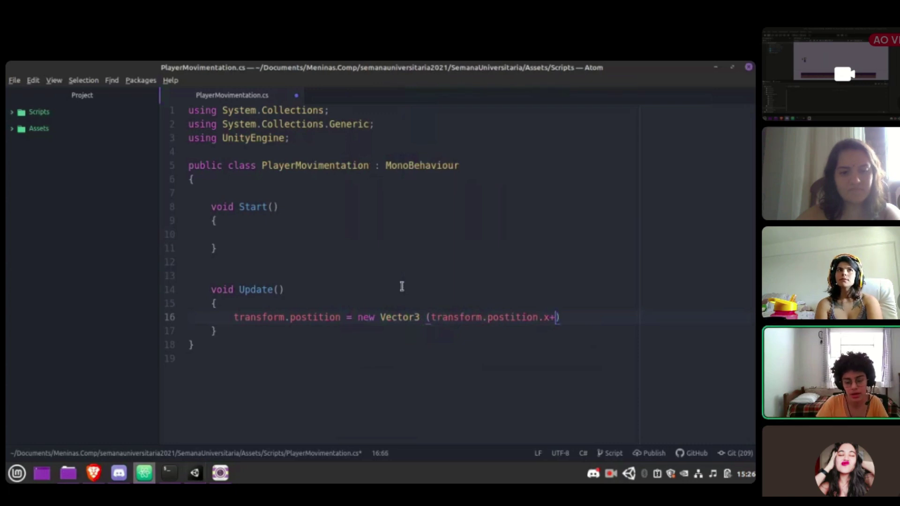
{"action": "type", "text": "0."}
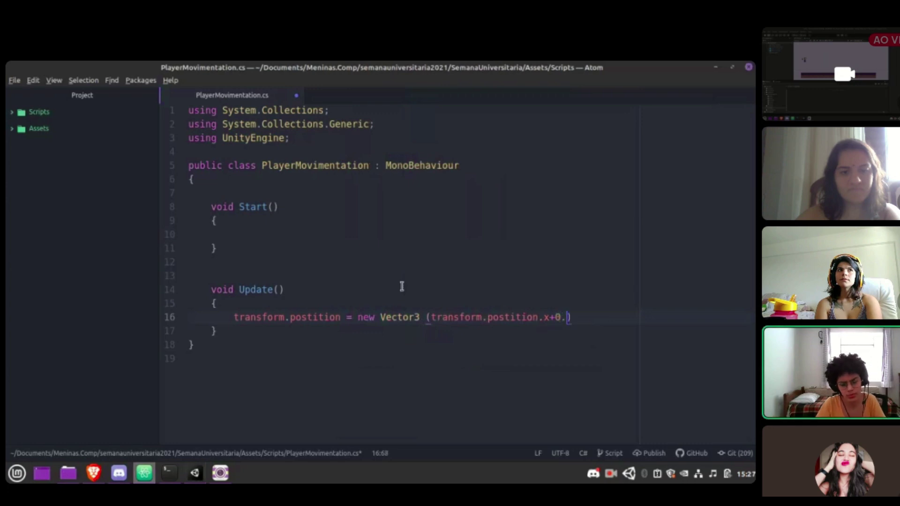
{"action": "type", "text": "1f, "}
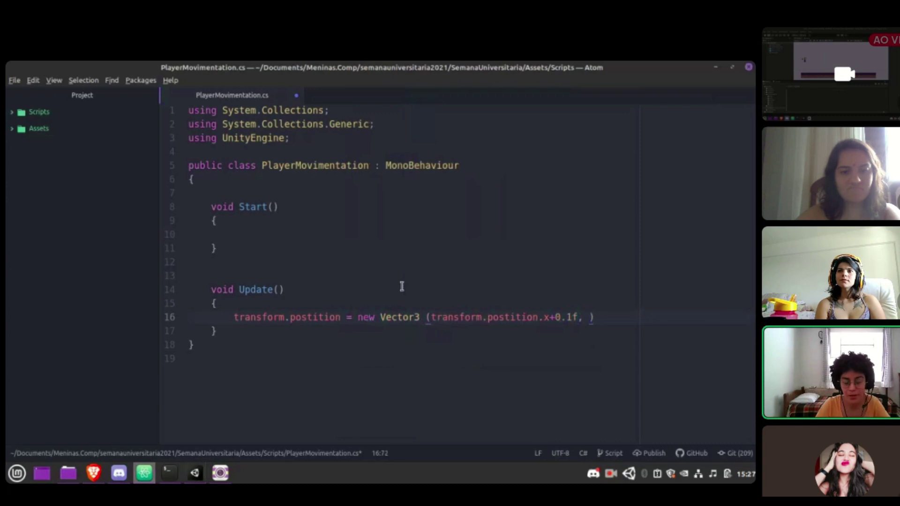
- Add transform.postition.y as the second argument of the Vector3
{"action": "type", "text": "tra"}
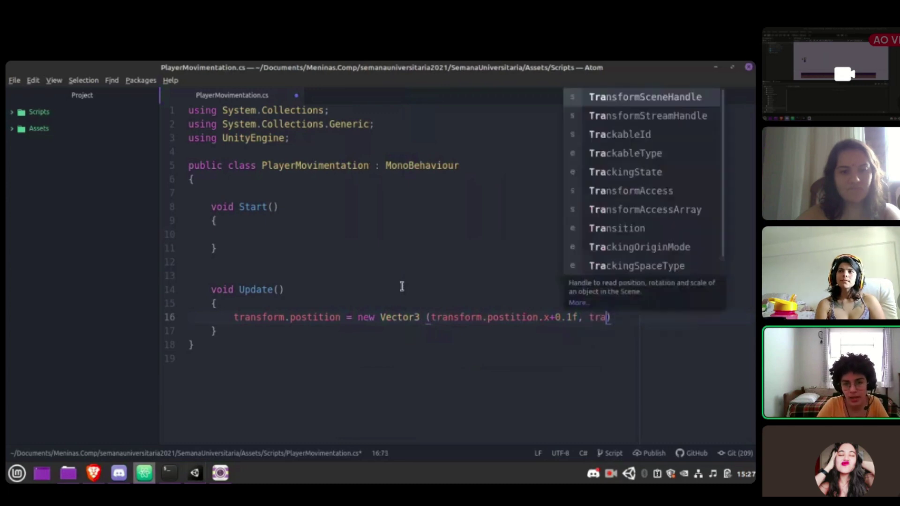
{"action": "type", "text": "nsfor,a"}
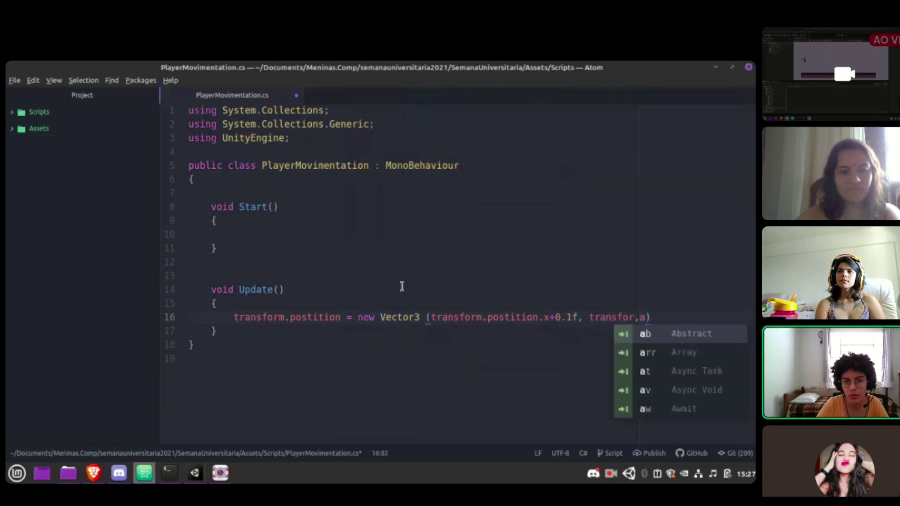
{"action": "type", "text": "m;"}
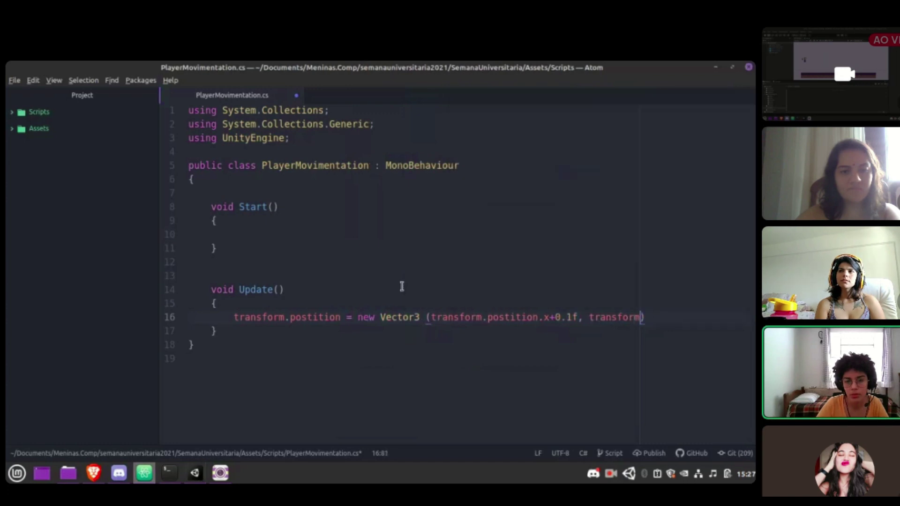
{"action": "key", "text": "BackSpace"}
{"action": "type", "text": ".pos"}
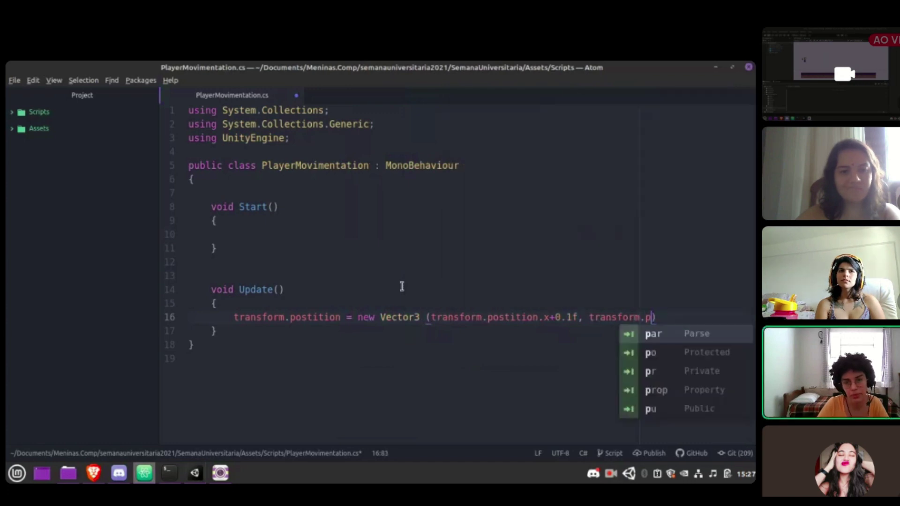
{"action": "key", "text": "Tab"}
{"action": "key", "text": "BackSpace"}
- Add transform.postition.z as the third Vector3 argument, end the statement with a semicolon, and save the script
{"action": "type", "text": ", transform"}
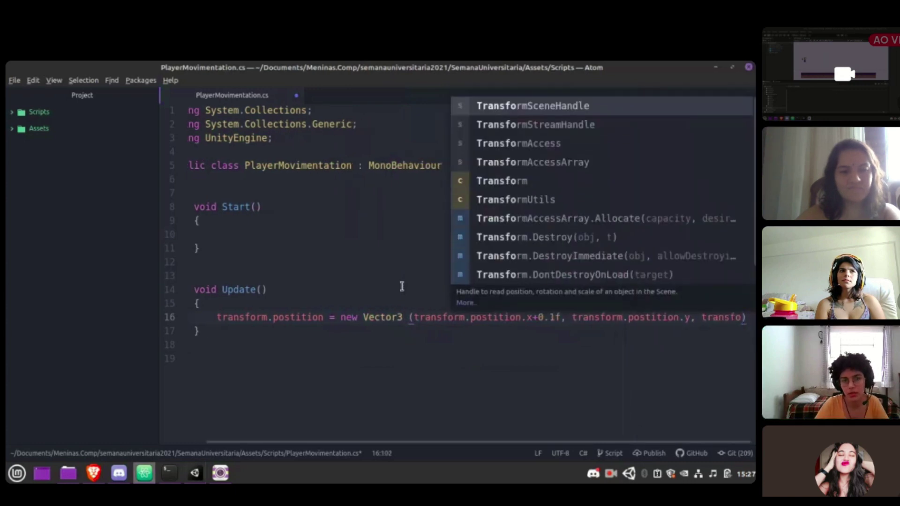
{"action": "type", "text": "."}
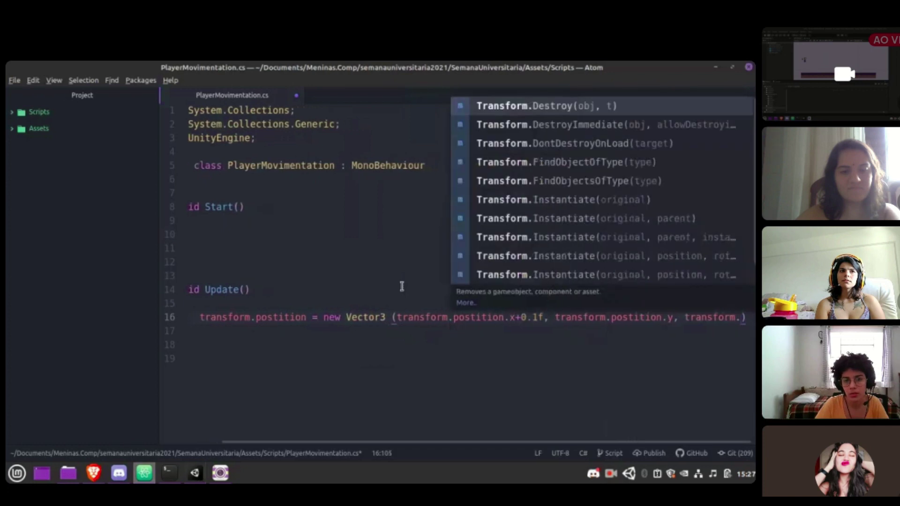
{"action": "type", "text": "postition.x"}
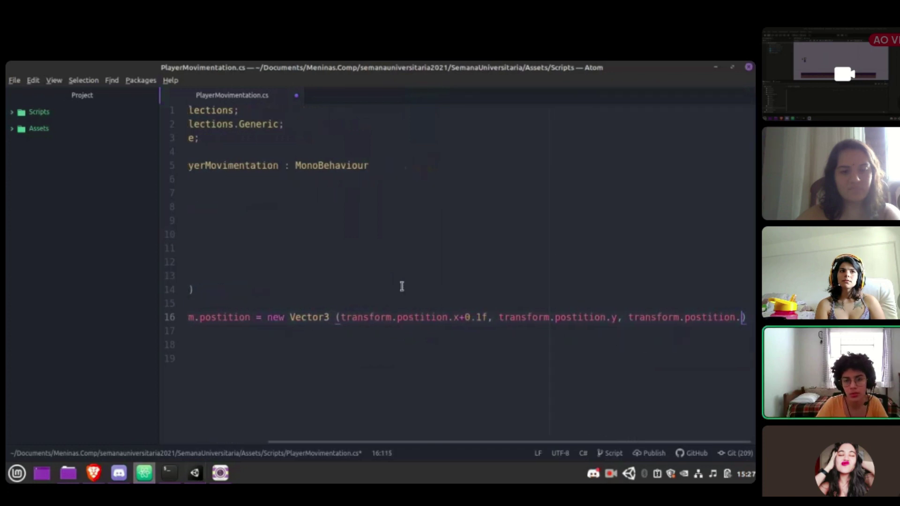
{"action": "type", "text": ");"}
{"action": "key", "text": "Down"}
{"action": "key", "text": "ctrl+s"}
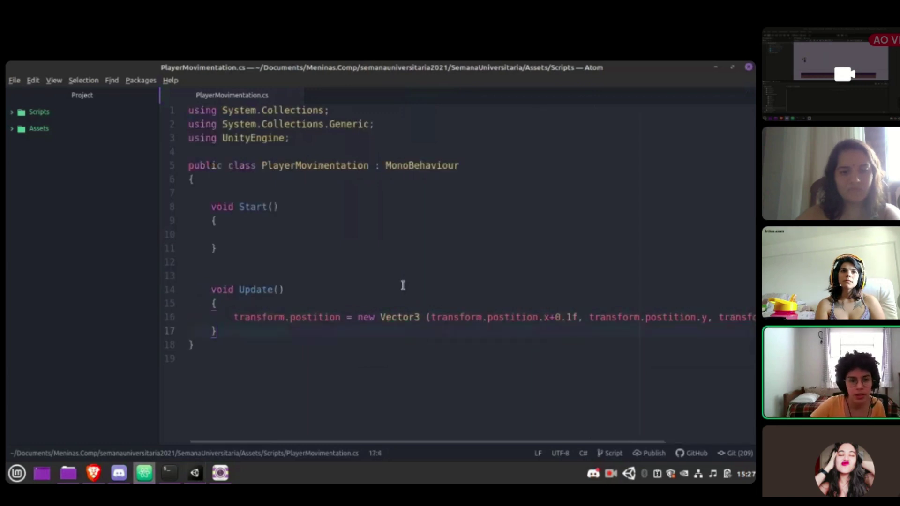
- Switch to Unity, examine the script errors in the Console, and return to the code in Atom
{"action": "key", "text": "alt+Tab"}
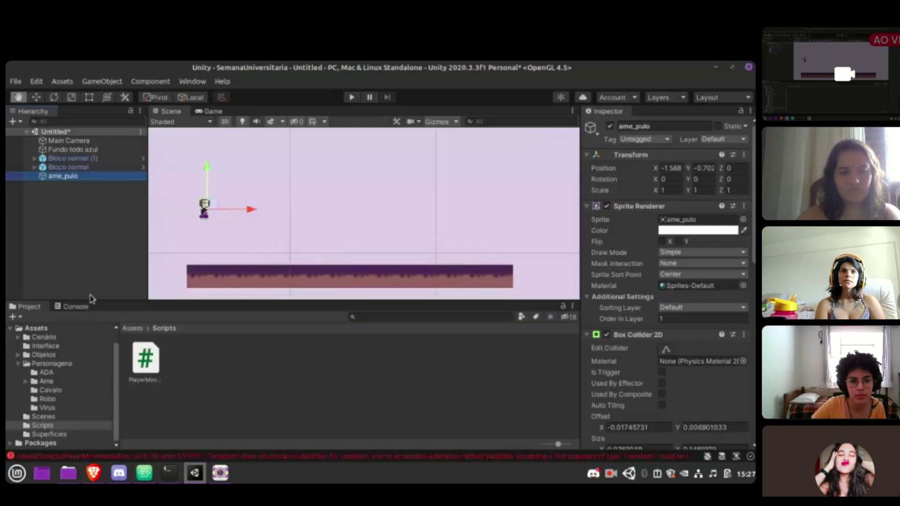
{"action": "left_click", "coordinate": [77, 307]}
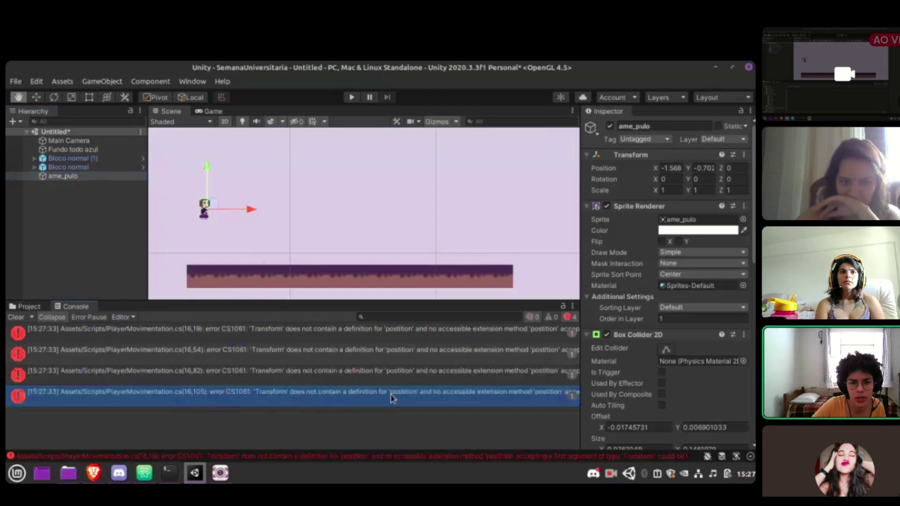
{"action": "key", "text": "alt+Tab"}
- Correct postition to position in the assignment target and in the Vector3's x argument
{"action": "left_click", "coordinate": [313, 318]}
{"action": "key", "text": "BackSpace"}
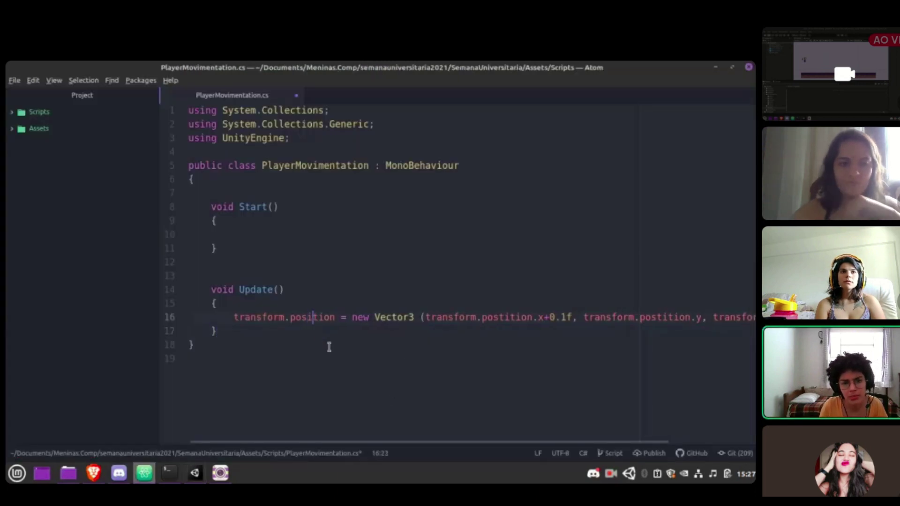
{"action": "key", "text": "Right"}
{"action": "key", "text": "Right"}
{"action": "key", "text": "Right"}
{"action": "key", "text": "Right"}
{"action": "key", "text": "Right"}
{"action": "key", "text": "Right"}
{"action": "key", "text": "Right"}
{"action": "key", "text": "Right"}
{"action": "key", "text": "Right"}
{"action": "key", "text": "Right"}
{"action": "key", "text": "Right"}
{"action": "key", "text": "Right"}
{"action": "key", "text": "Right"}
{"action": "key", "text": "Right"}
{"action": "key", "text": "Right"}
{"action": "key", "text": "Right"}
{"action": "key", "text": "Right"}
{"action": "key", "text": "BackSpace"}
- Correct postition to position in the Vector3's y and z arguments
{"action": "key", "text": "Right"}
{"action": "key", "text": "Right"}
{"action": "key", "text": "Right"}
{"action": "key", "text": "Right"}
{"action": "key", "text": "Right"}
{"action": "key", "text": "Right"}
{"action": "key", "text": "Right"}
{"action": "key", "text": "Right"}
{"action": "key", "text": "Right"}
{"action": "key", "text": "Right"}
{"action": "key", "text": "Right"}
{"action": "key", "text": "Right"}
{"action": "key", "text": "Right"}
{"action": "key", "text": "Right"}
{"action": "key", "text": "Right"}
{"action": "key", "text": "Right"}
{"action": "key", "text": "Right"}
{"action": "key", "text": "Right"}
{"action": "key", "text": "Right"}
{"action": "key", "text": "Right"}
{"action": "key", "text": "Right"}
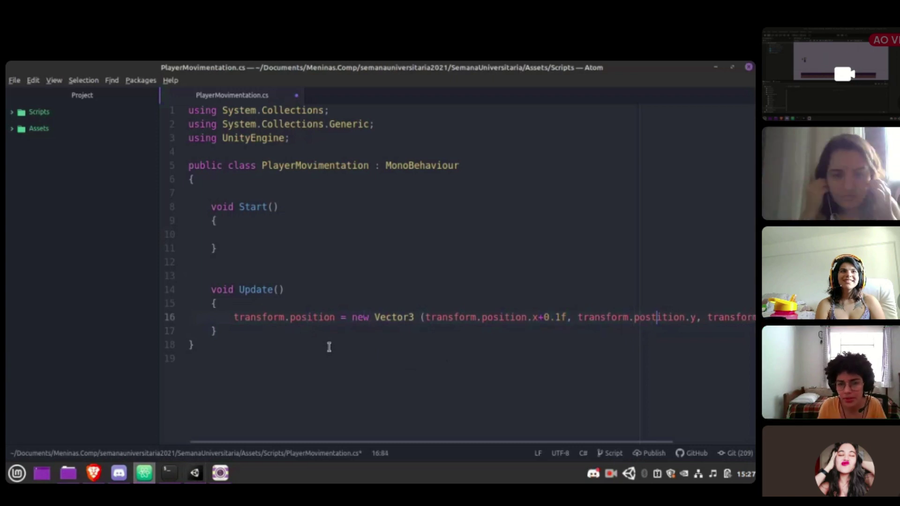
{"action": "key", "text": "BackSpace"}
{"action": "key", "text": "Right"}
{"action": "key", "text": "Right"}
{"action": "key", "text": "Right"}
{"action": "key", "text": "Right"}
{"action": "key", "text": "Right"}
{"action": "key", "text": "Right"}
{"action": "key", "text": "Right"}
{"action": "key", "text": "Right"}
{"action": "key", "text": "Right"}
{"action": "key", "text": "Right"}
{"action": "key", "text": "Right"}
{"action": "key", "text": "Right"}
{"action": "key", "text": "Right"}
{"action": "key", "text": "Right"}
{"action": "key", "text": "Right"}
{"action": "key", "text": "Right"}
{"action": "key", "text": "Right"}
{"action": "key", "text": "Right"}
{"action": "key", "text": "Right"}
{"action": "key", "text": "Right"}
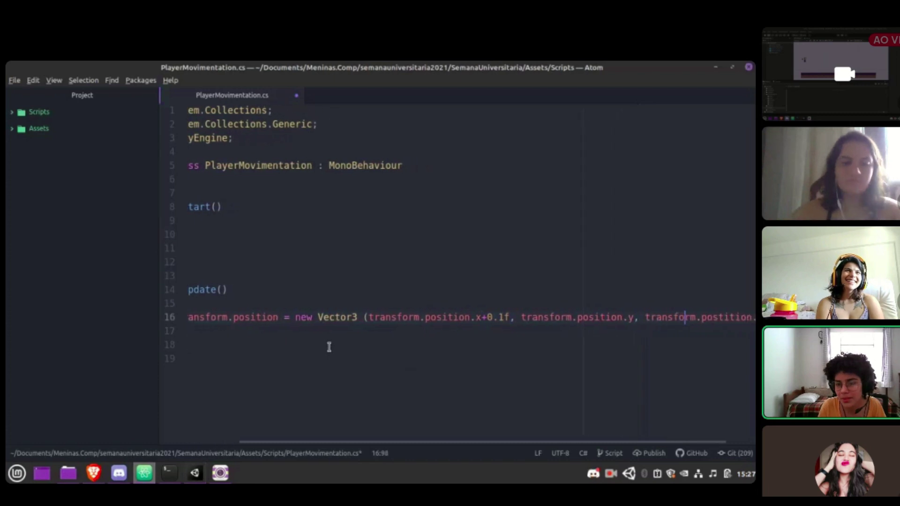
{"action": "key", "text": "BackSpace"}
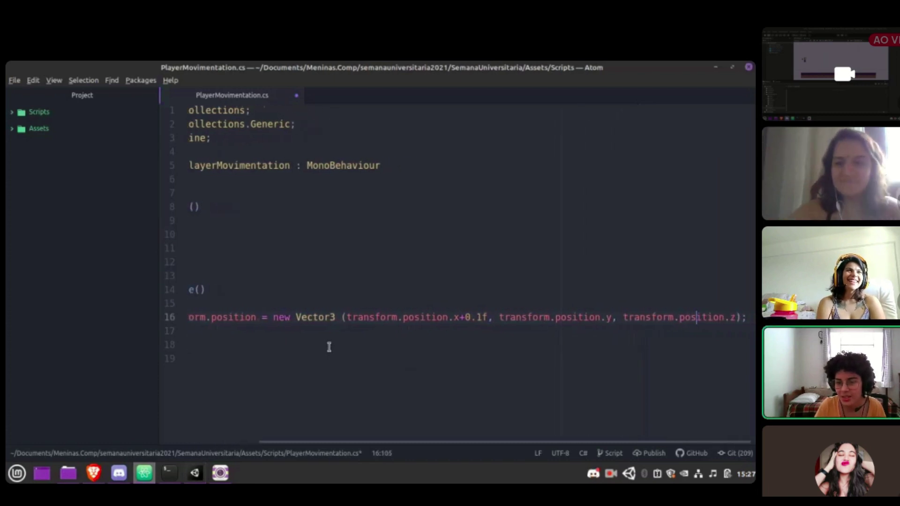
- Switch to Unity and run the game to test the character's horizontal movement
{"action": "key", "text": "alt+Tab"}
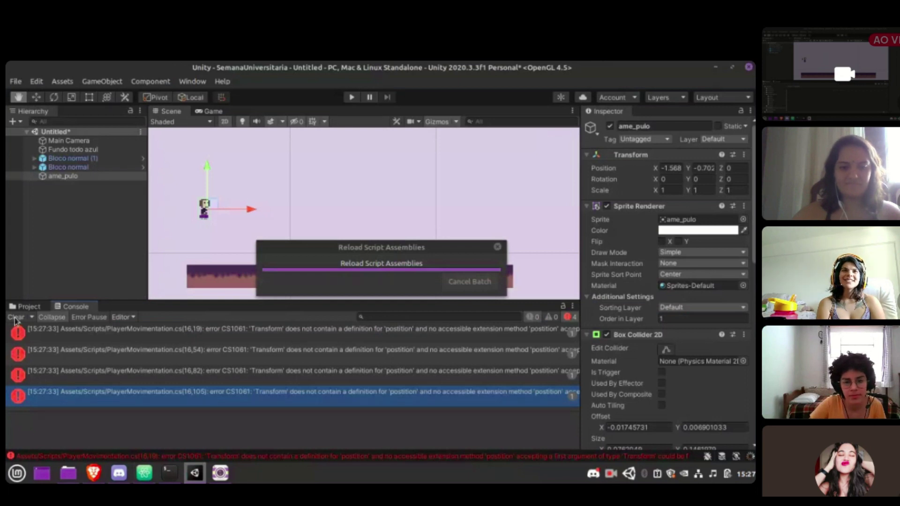
{"action": "left_click", "coordinate": [352, 98]}
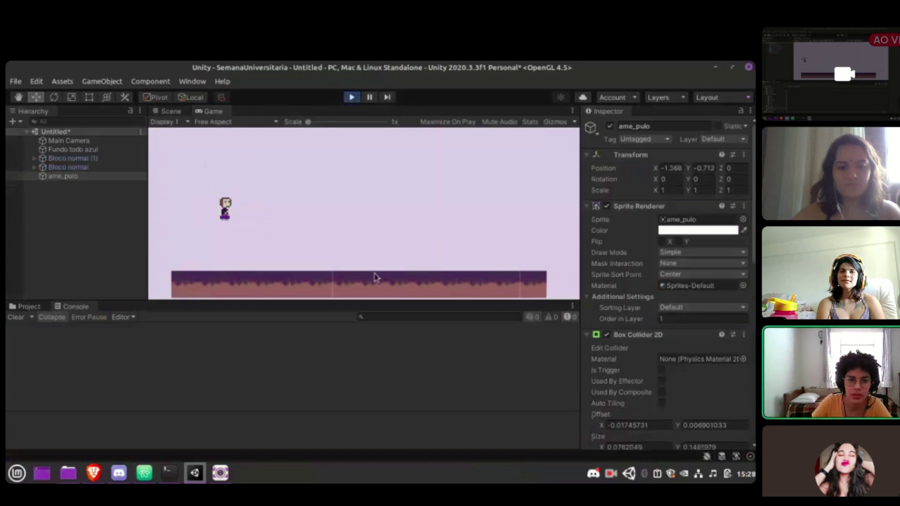
{"action": "key", "text": "d"}
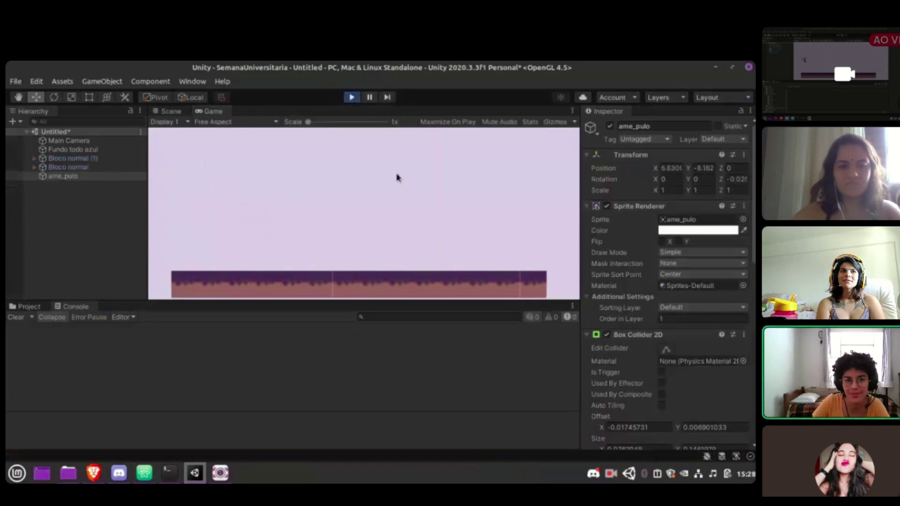
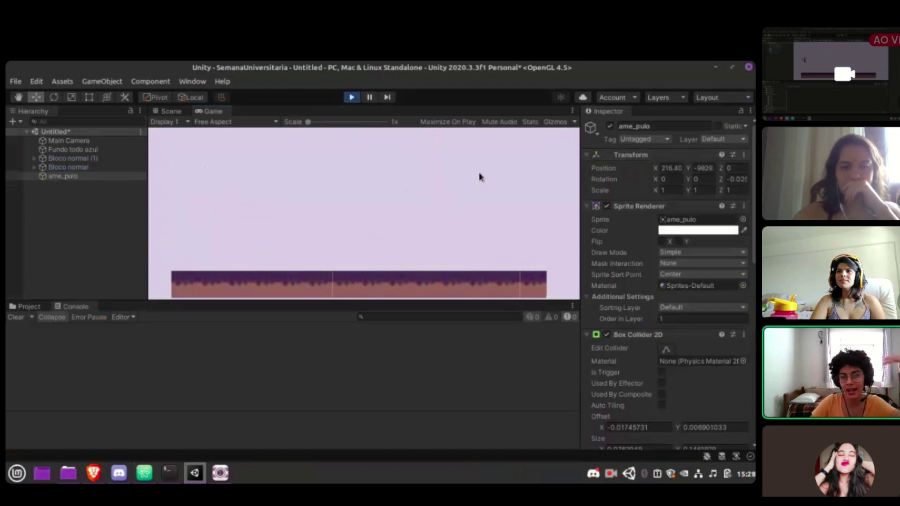
- Remove the Rigidbody 2D component from the ame_pulo object and test-run the game without it
{"action": "left_click", "coordinate": [351, 98]}
{"action": "scroll", "coordinate": [697, 297], "scroll_direction": "down", "scroll_amount": 10}
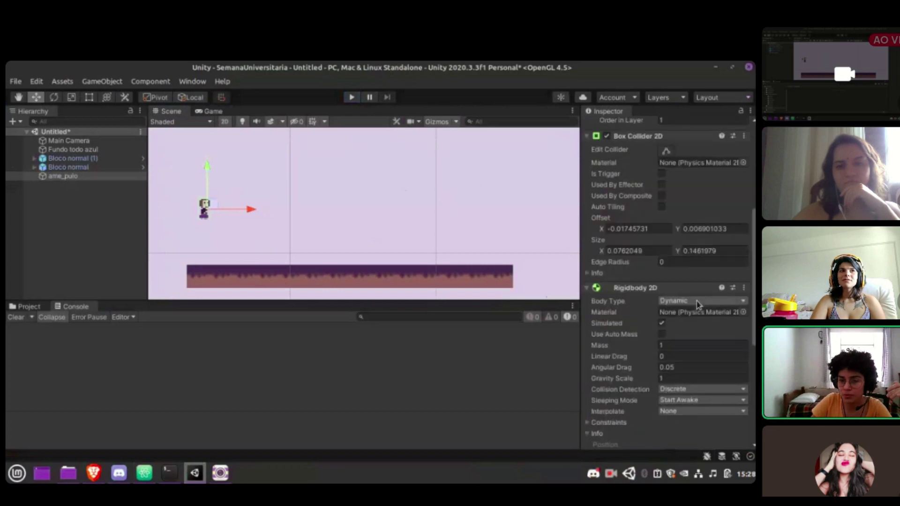
{"action": "scroll", "coordinate": [697, 305], "scroll_direction": "down", "scroll_amount": 3}
{"action": "scroll", "coordinate": [609, 196], "scroll_direction": "up", "scroll_amount": 3}
{"action": "left_click", "coordinate": [613, 291]}
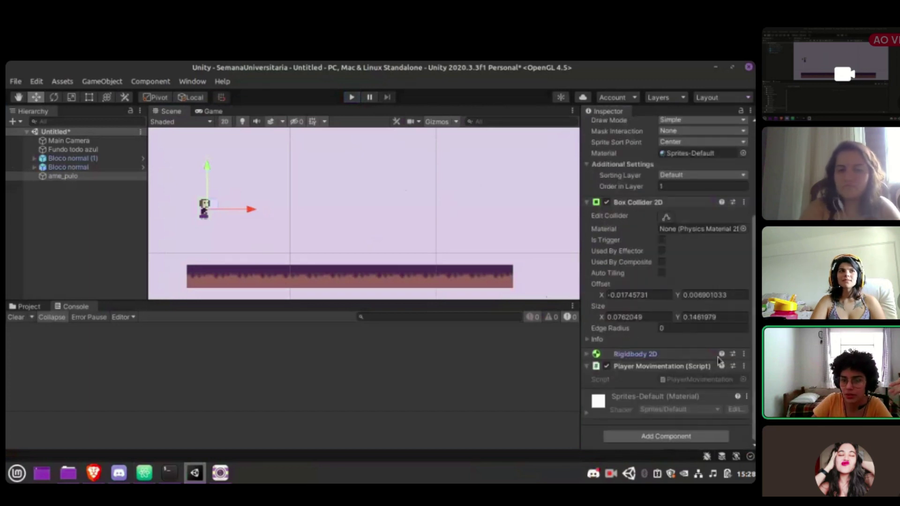
{"action": "right_click", "coordinate": [719, 361]}
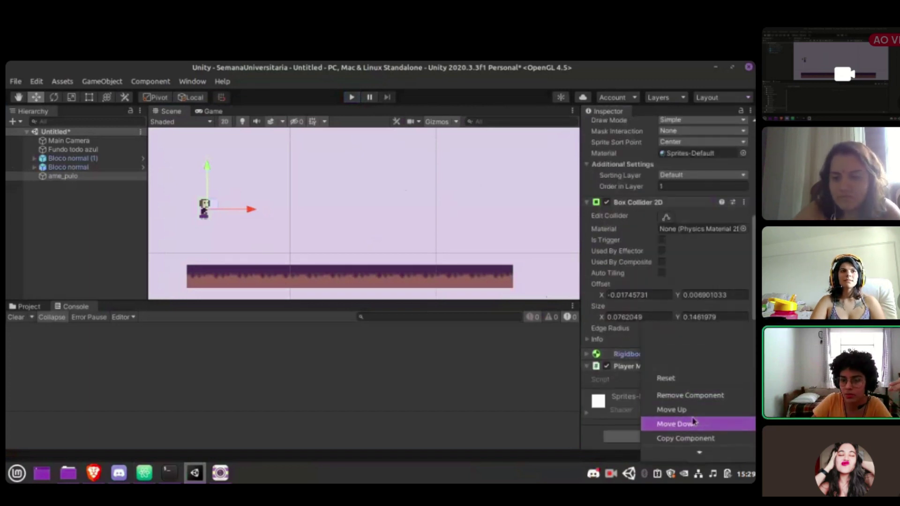
{"action": "left_click", "coordinate": [689, 395]}
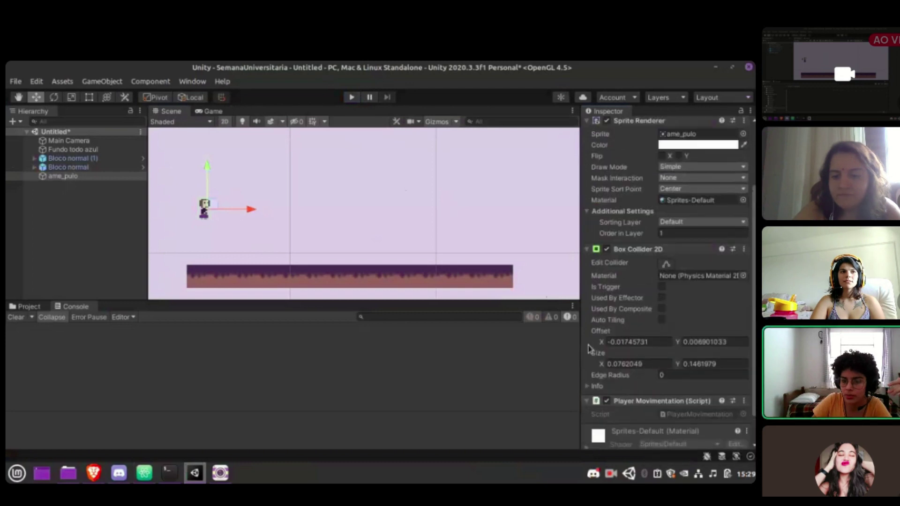
{"action": "scroll", "coordinate": [713, 294], "scroll_direction": "up", "scroll_amount": 4}
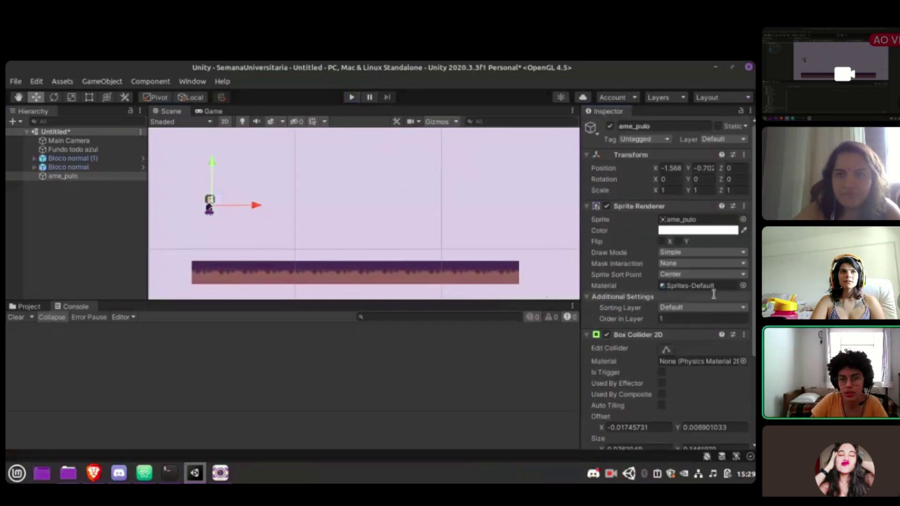
{"action": "left_click", "coordinate": [352, 97]}
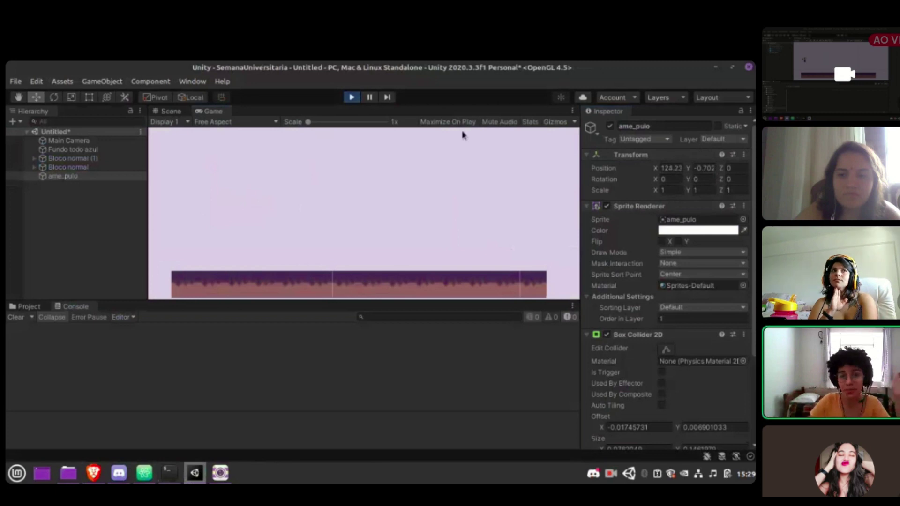
{"action": "left_click", "coordinate": [352, 99]}
- Add a Rigidbody 2D component to the ame_pulo object
{"action": "scroll", "coordinate": [674, 295], "scroll_direction": "down", "scroll_amount": 3}
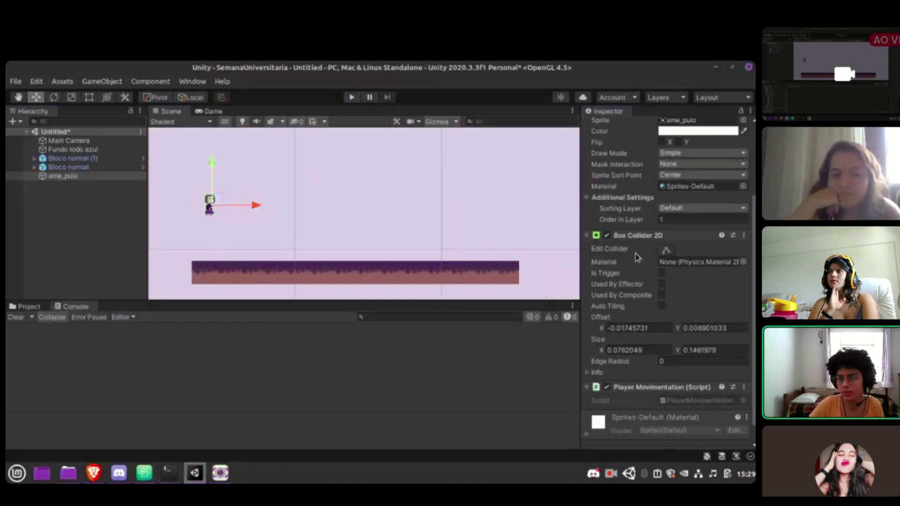
{"action": "scroll", "coordinate": [666, 342], "scroll_direction": "down", "scroll_amount": 2}
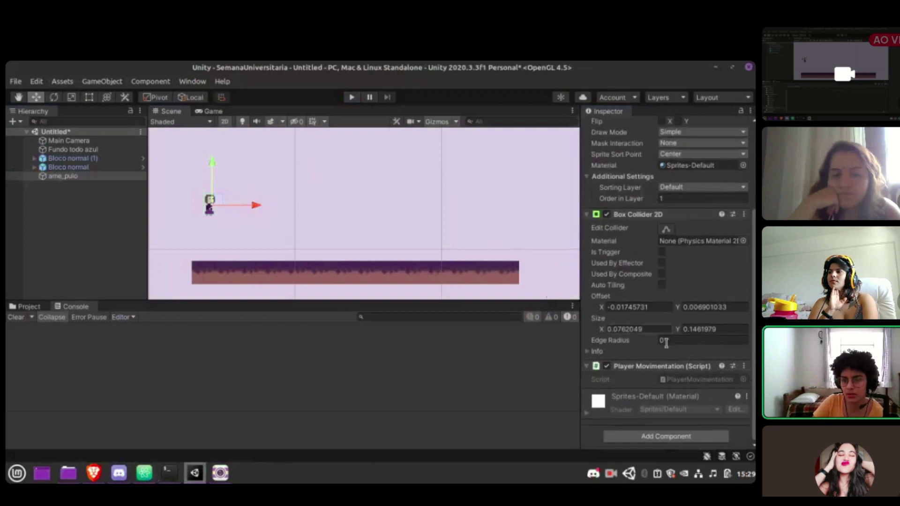
{"action": "left_click", "coordinate": [662, 437]}
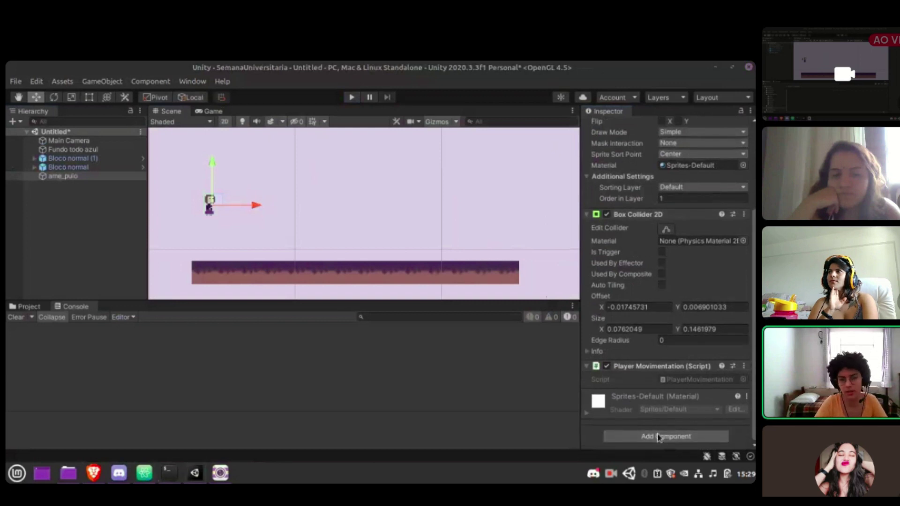
{"action": "key", "text": "Return"}
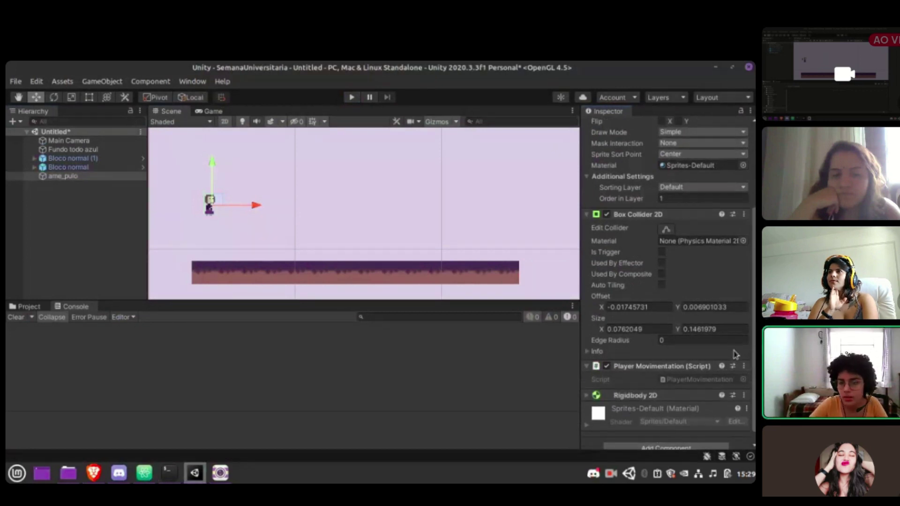
{"action": "scroll", "coordinate": [694, 342], "scroll_direction": "up", "scroll_amount": 5}
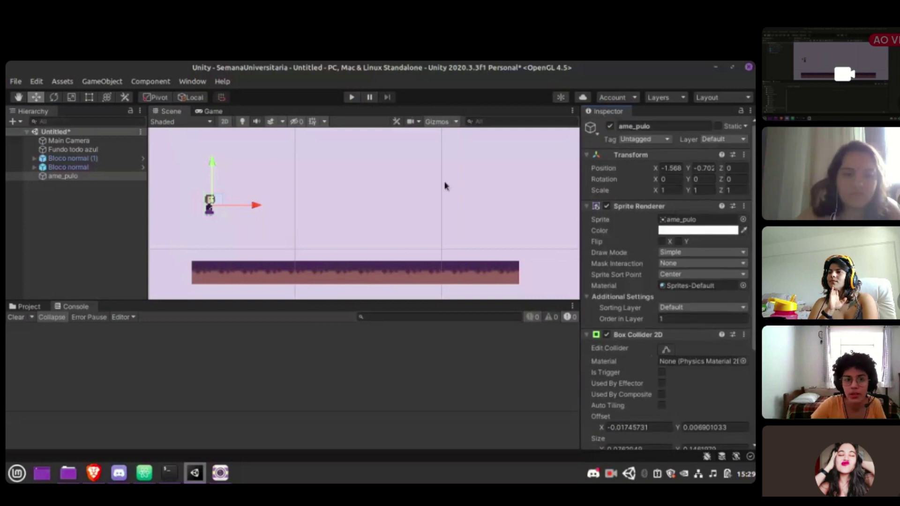
- Switch to Atom and delete the transform.position line from the Update() method of PlayerMovimentation.cs
{"action": "key", "text": "alt+Tab"}
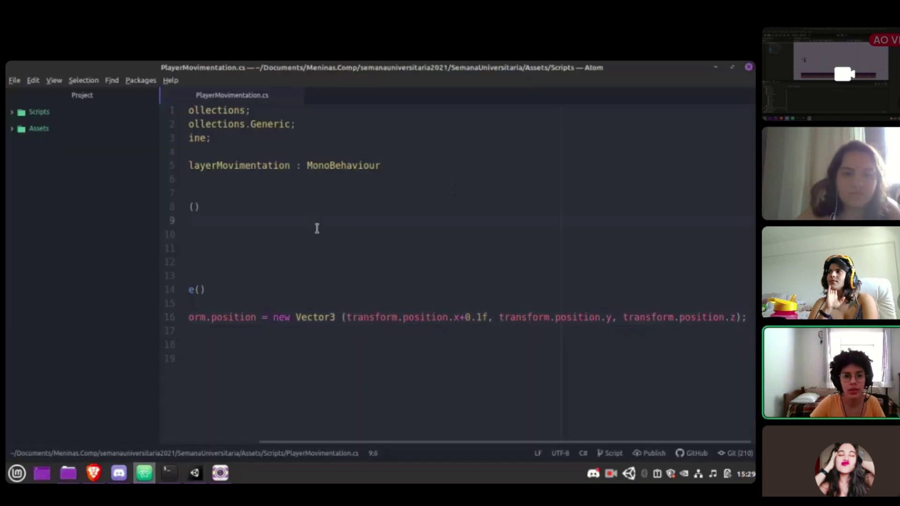
{"action": "left_click_drag", "start_coordinate": [369, 443], "coordinate": [261, 445]}
{"action": "left_click", "coordinate": [232, 318]}
{"action": "key", "text": "shift+End"}
{"action": "key", "text": "BackSpace"}
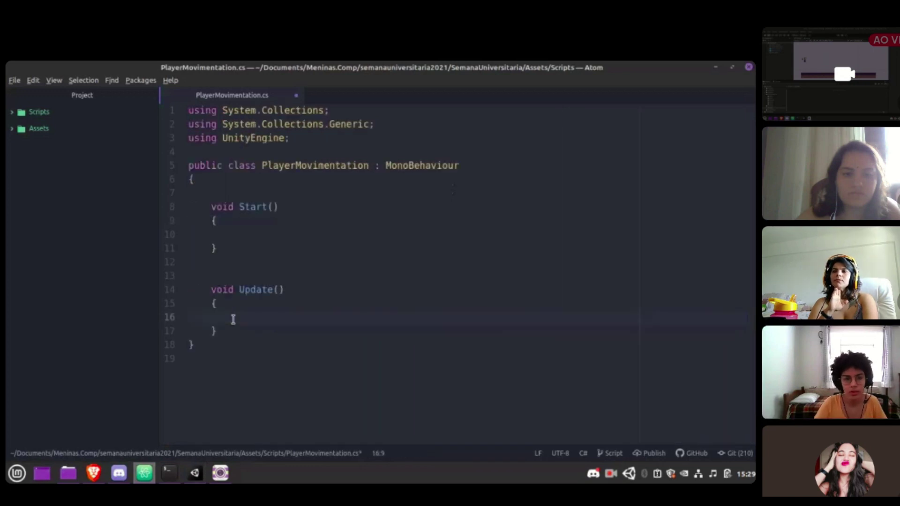
- Declare the variable "public float vel;" in the PlayerMovimentation class, above the Start() method
{"action": "key", "text": "Up"}
{"action": "key", "text": "Up"}
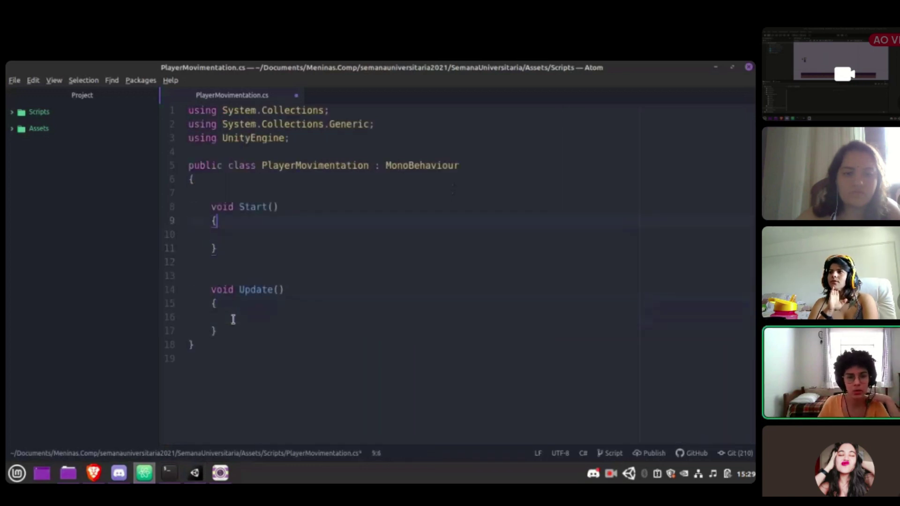
{"action": "key", "text": "Up"}
{"action": "key", "text": "Return"}
{"action": "key", "text": "Return"}
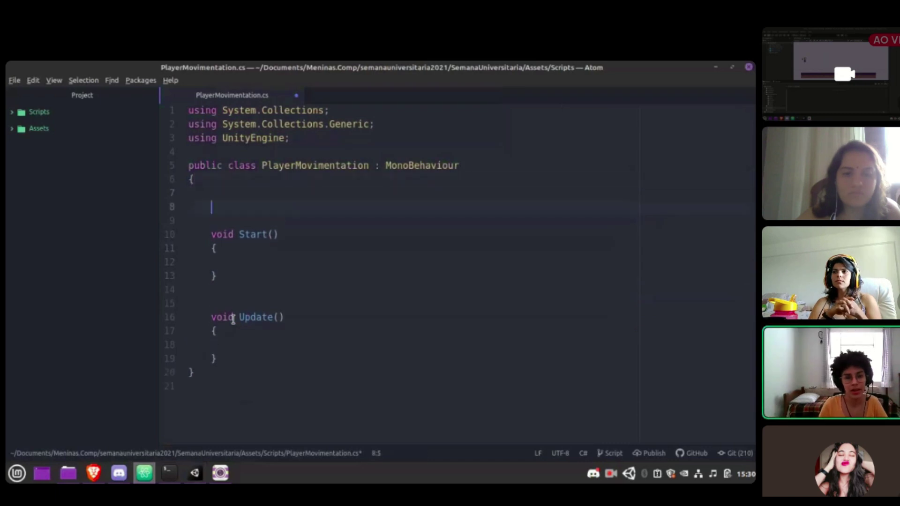
{"action": "type", "text": "puvlio"}
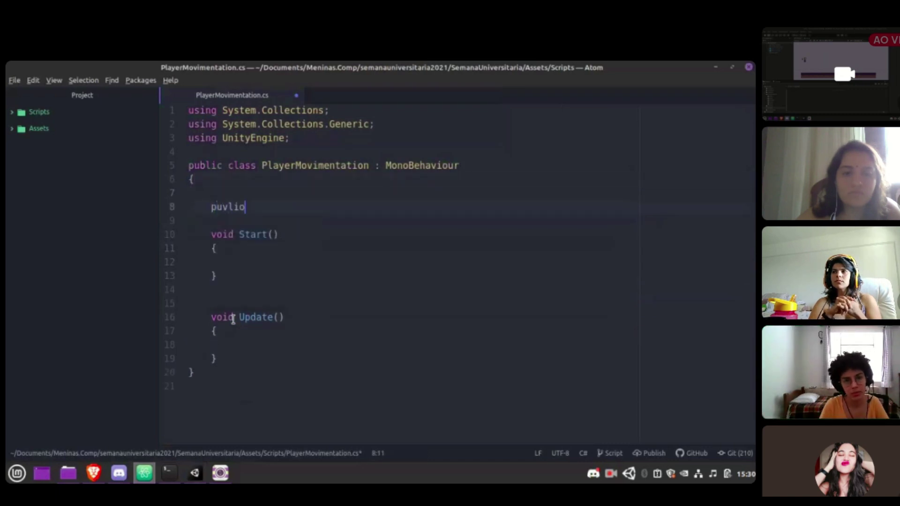
{"action": "type", "text": "b"}
{"action": "key", "text": "Tab"}
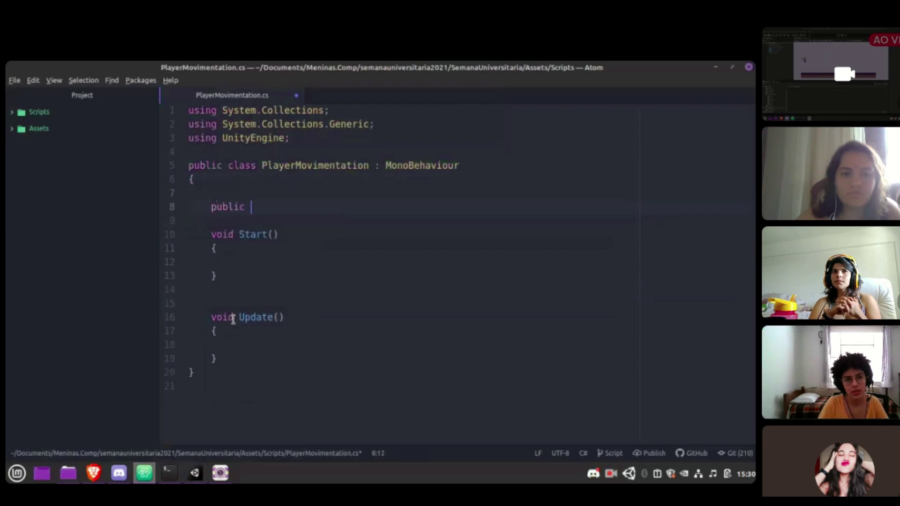
{"action": "type", "text": "float"}
{"action": "key", "text": "Escape"}
{"action": "type", "text": "v"}
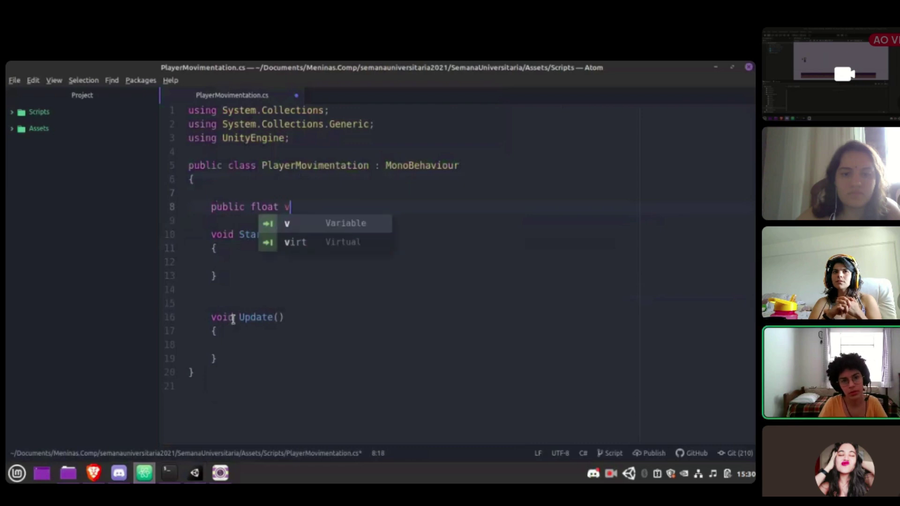
{"action": "type", "text": "el;"}
{"action": "key", "text": "Left"}
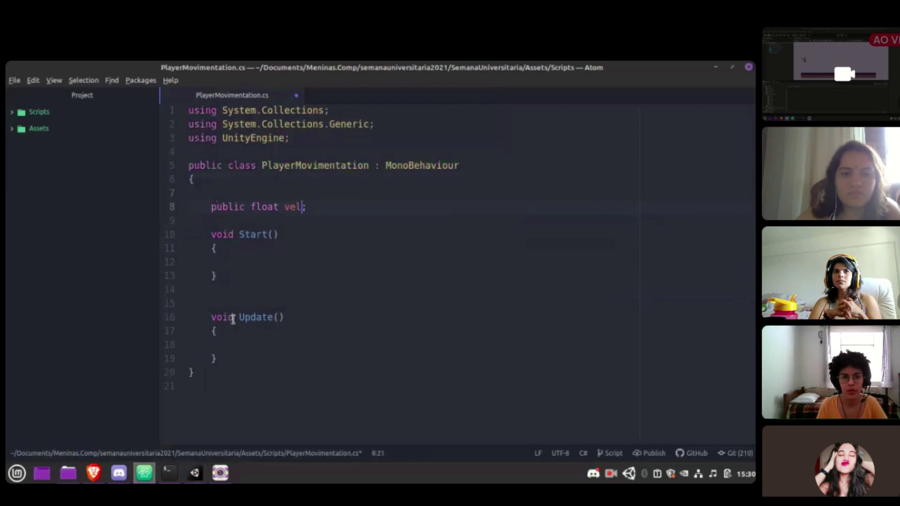
- Save the script, switch to Unity and open the Vel value of ame_pulo's Player Movimentation component for editing
{"action": "key", "text": "Left"}
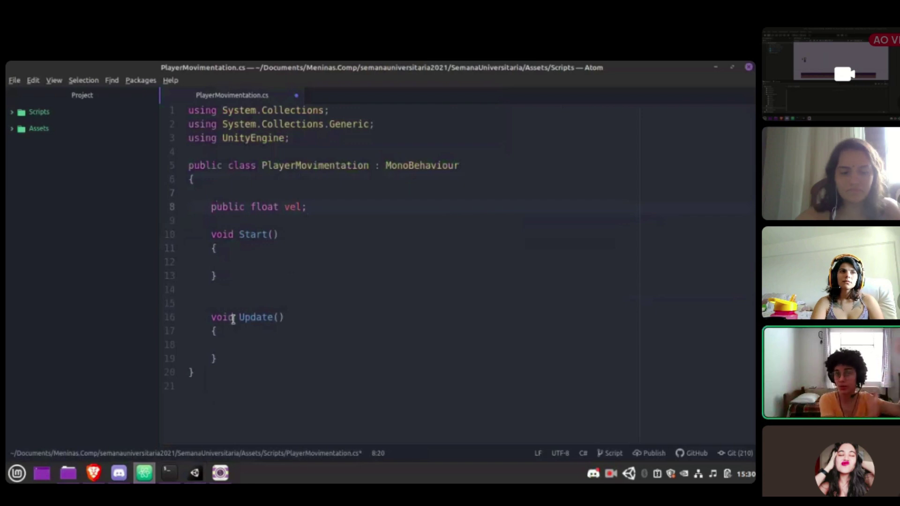
{"action": "key", "text": "Left"}
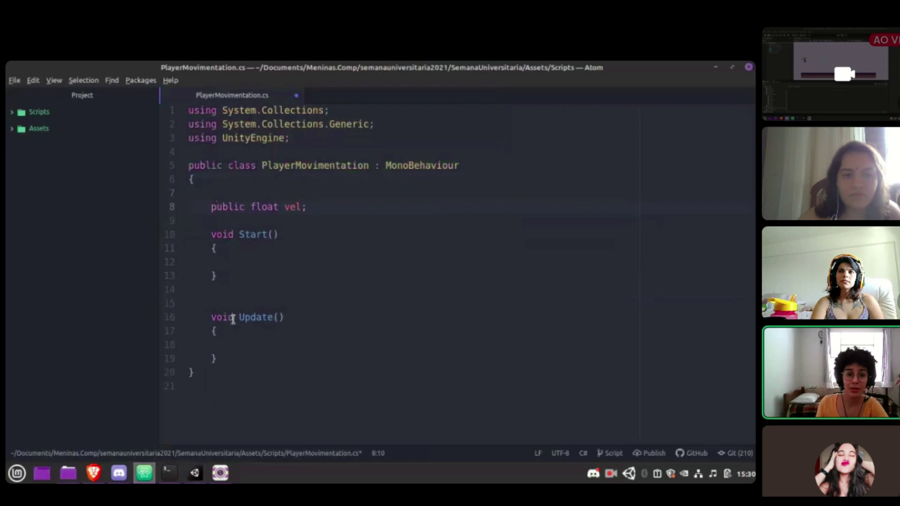
{"action": "key", "text": "Left"}
{"action": "key", "text": "Left"}
{"action": "key", "text": "Left"}
{"action": "key", "text": "Left"}
{"action": "key", "text": "Left"}
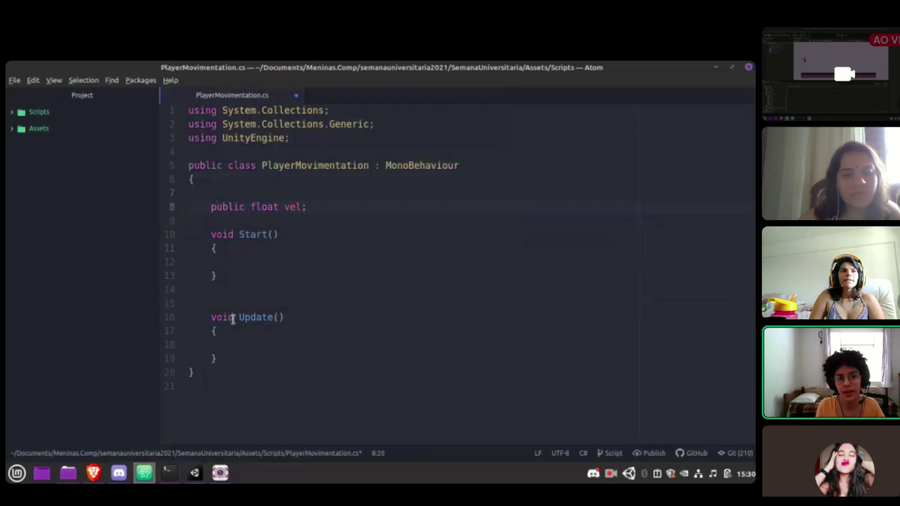
{"action": "key", "text": "ctrl+s"}
{"action": "key", "text": "Left"}
{"action": "key", "text": "Left"}
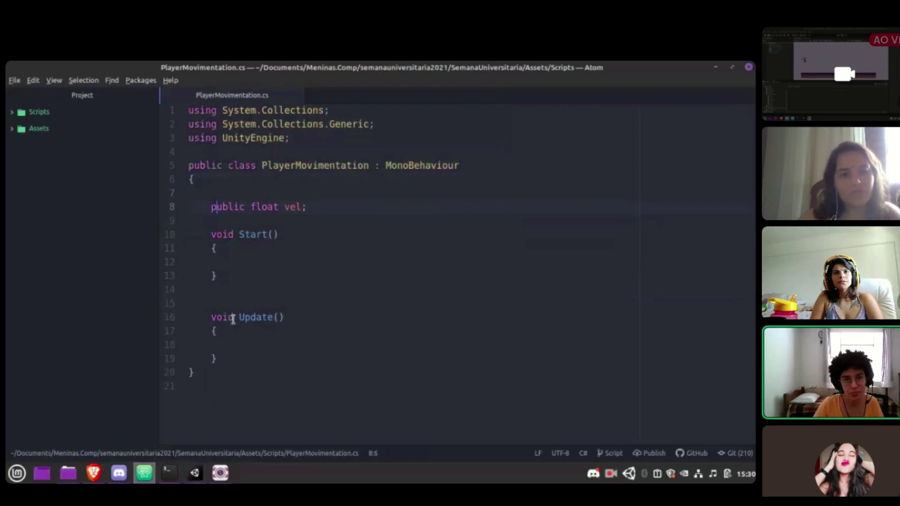
{"action": "key", "text": "alt+Tab"}
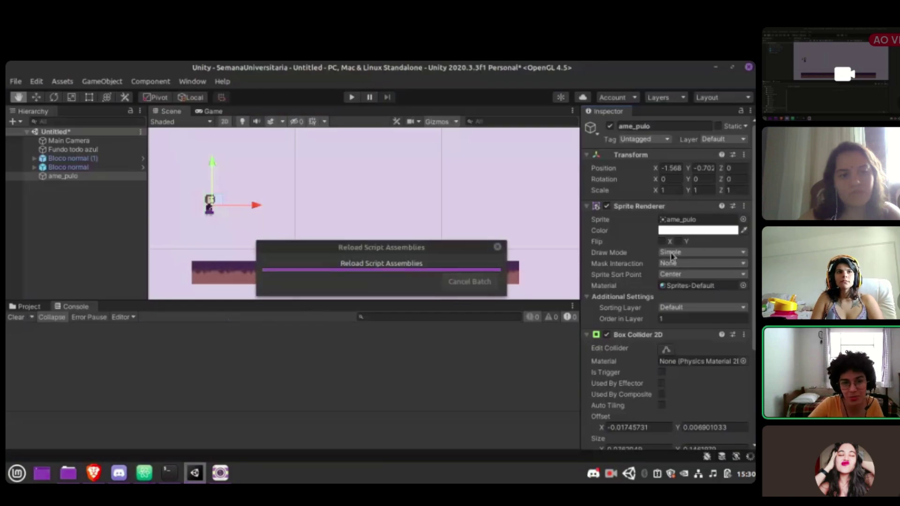
{"action": "scroll", "coordinate": [664, 211], "scroll_direction": "down", "scroll_amount": 3}
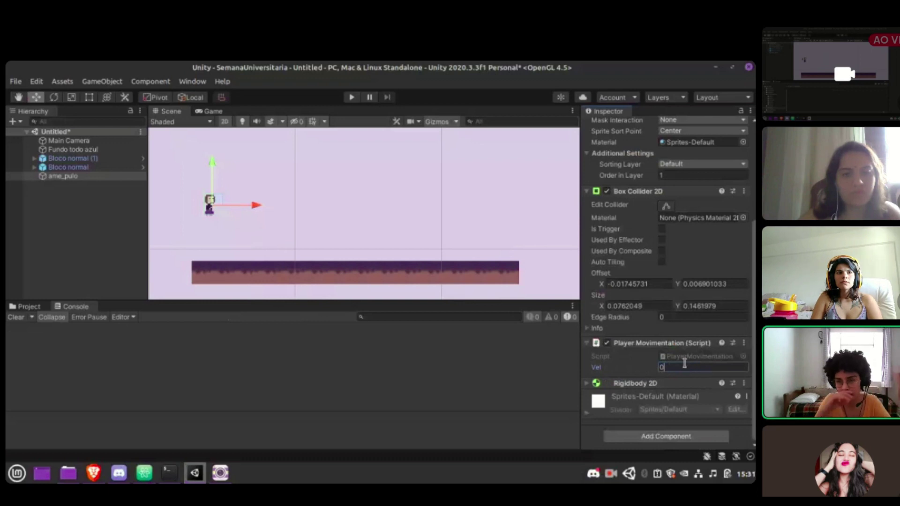
- Switch to Atom and begin the declaration "float H =" inside the Update() method of PlayerMovimentation.cs
{"action": "key", "text": "alt+Tab"}
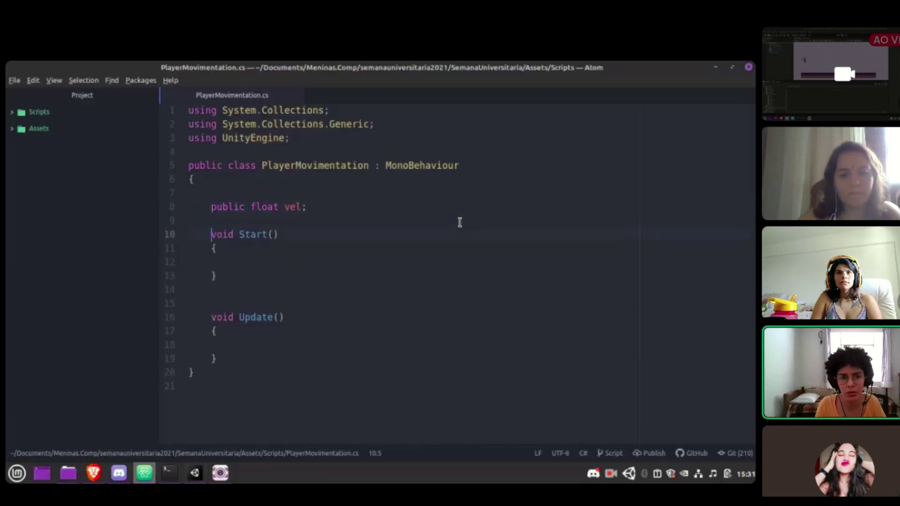
{"action": "key", "text": "Down"}
{"action": "key", "text": "Up"}
{"action": "key", "text": "Up"}
{"action": "key", "text": "Up"}
{"action": "key", "text": "Up"}
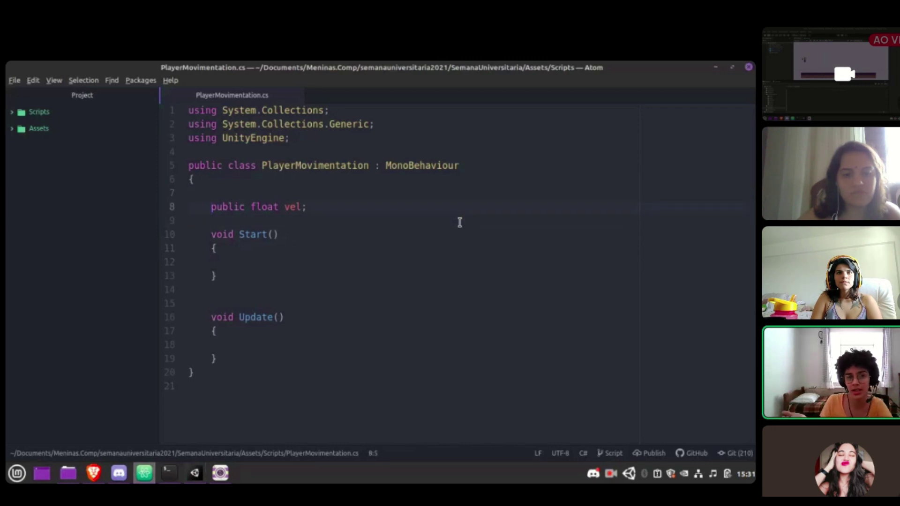
{"action": "key", "text": "Down"}
{"action": "key", "text": "Down"}
{"action": "key", "text": "Down"}
{"action": "key", "text": "Down"}
{"action": "key", "text": "Down"}
{"action": "key", "text": "Down"}
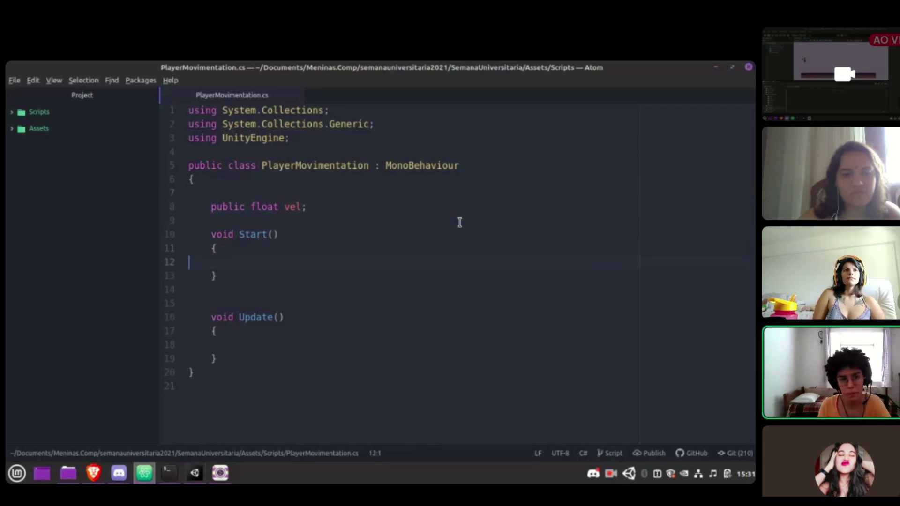
{"action": "key", "text": "Up"}
{"action": "key", "text": "End"}
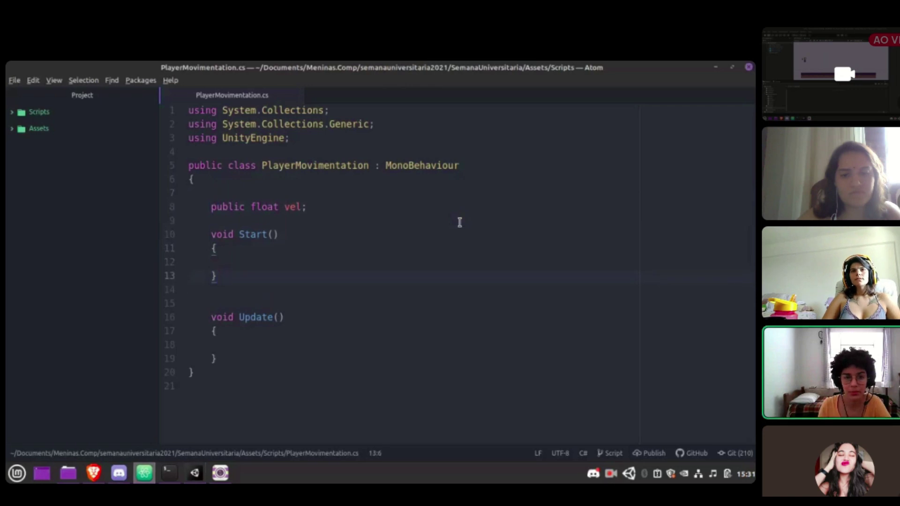
{"action": "key", "text": "Down"}
{"action": "key", "text": "Down"}
{"action": "key", "text": "Down"}
{"action": "key", "text": "Down"}
{"action": "key", "text": "Down"}
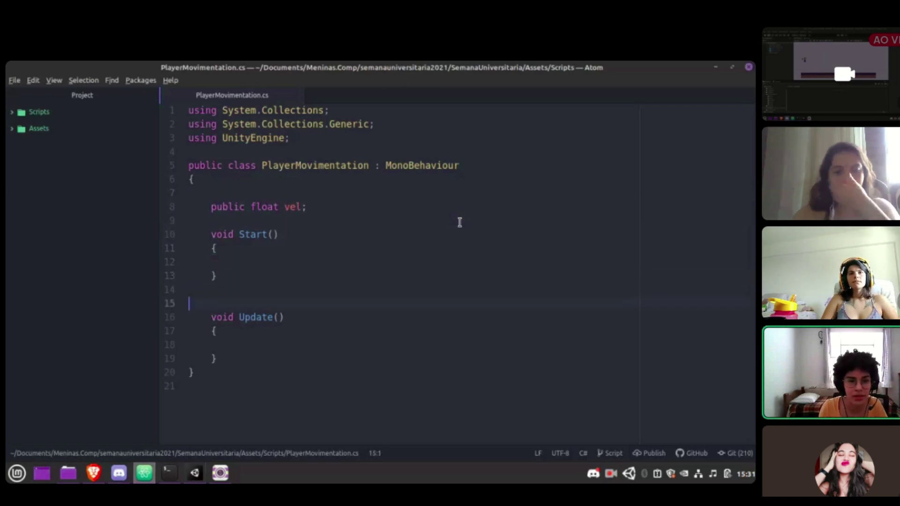
{"action": "key", "text": "Right"}
{"action": "key", "text": "Up"}
{"action": "key", "text": "Tab"}
{"action": "type", "text": "flpa"}
{"action": "key", "text": "BackSpace"}
{"action": "key", "text": "BackSpace"}
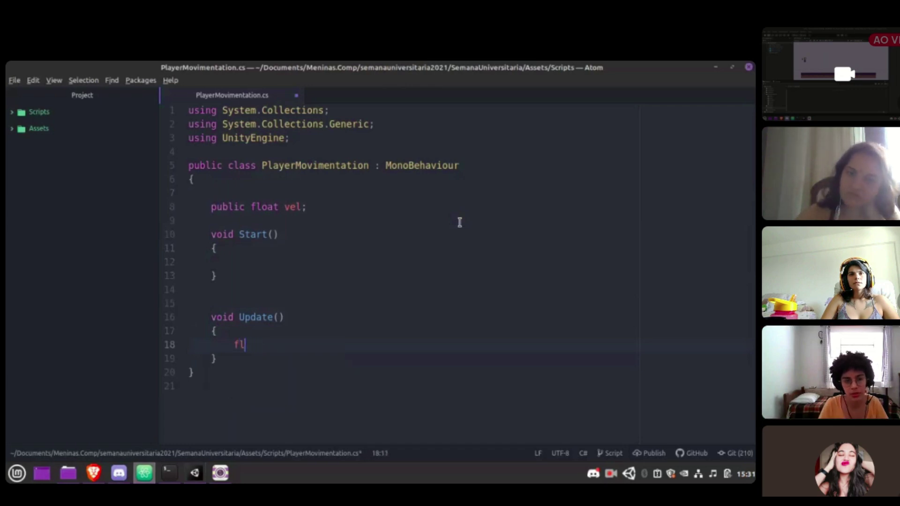
{"action": "type", "text": "oat"}
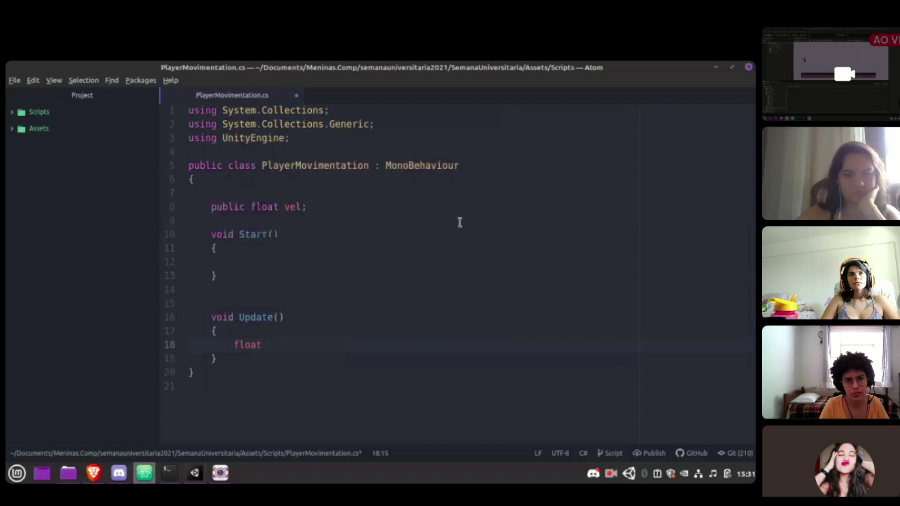
{"action": "type", "text": " H"}
{"action": "key", "text": "BackSpace"}
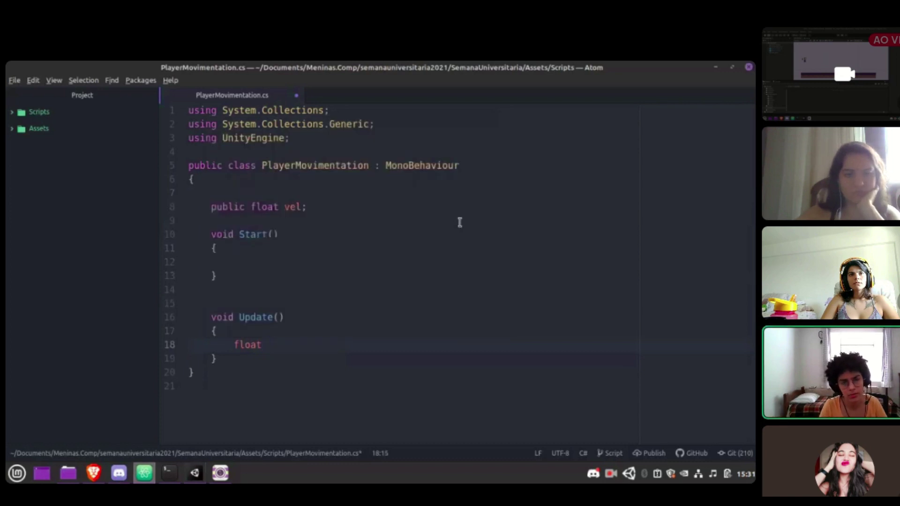
{"action": "type", "text": "H ="}
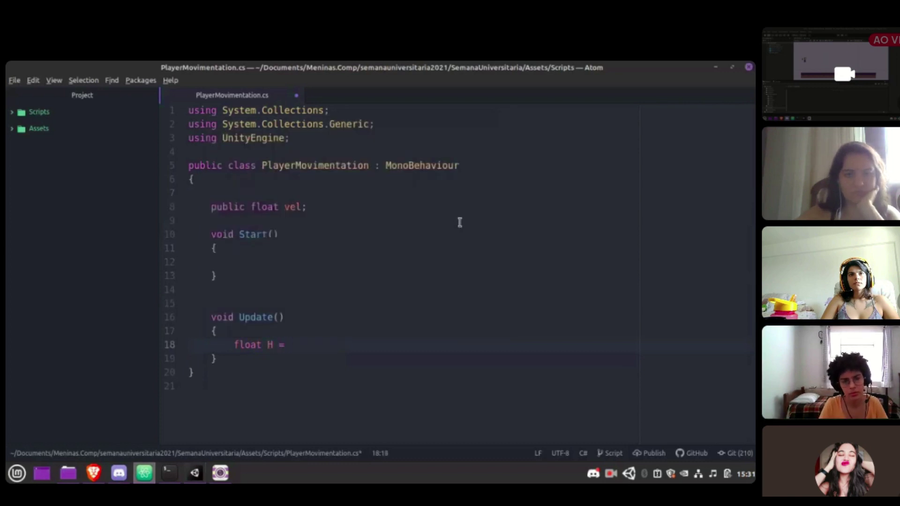
- Assign the Input.GetAxis(axisName) call to H, using the code completion for the method
{"action": "type", "text": " In"}
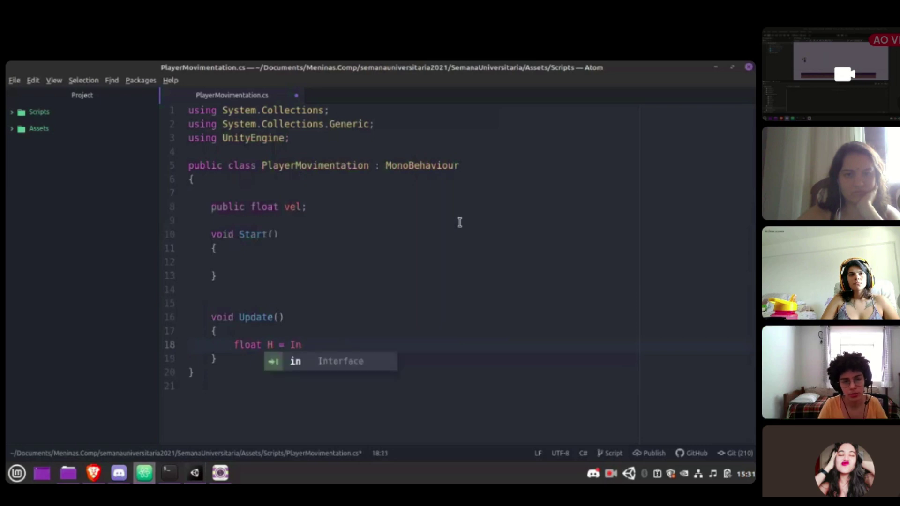
{"action": "type", "text": "put;"}
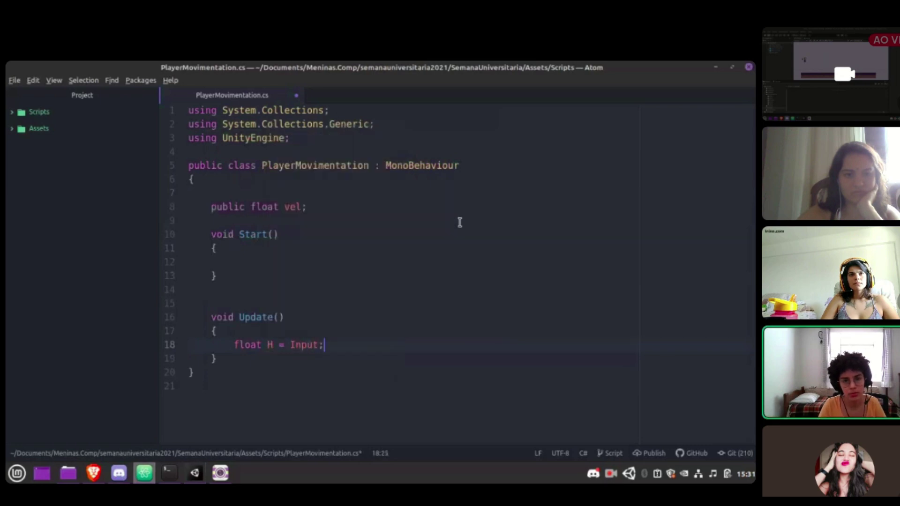
{"action": "key", "text": "BackSpace"}
{"action": "type", "text": ".G"}
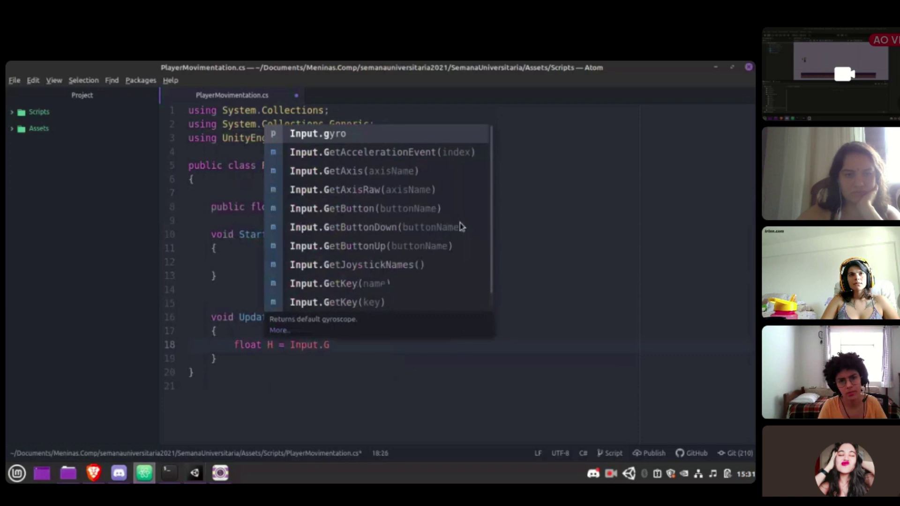
{"action": "type", "text": "er"}
{"action": "key", "text": "BackSpace"}
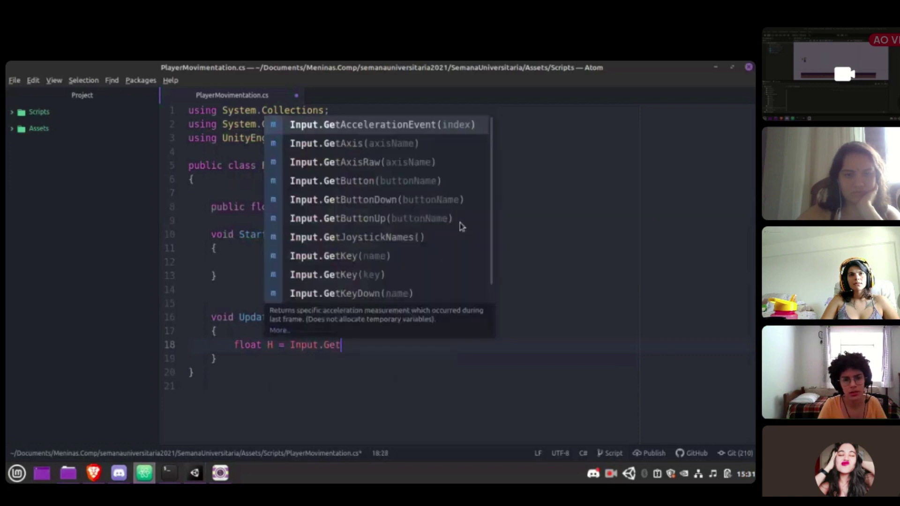
{"action": "type", "text": "tA"}
{"action": "key", "text": "Down"}
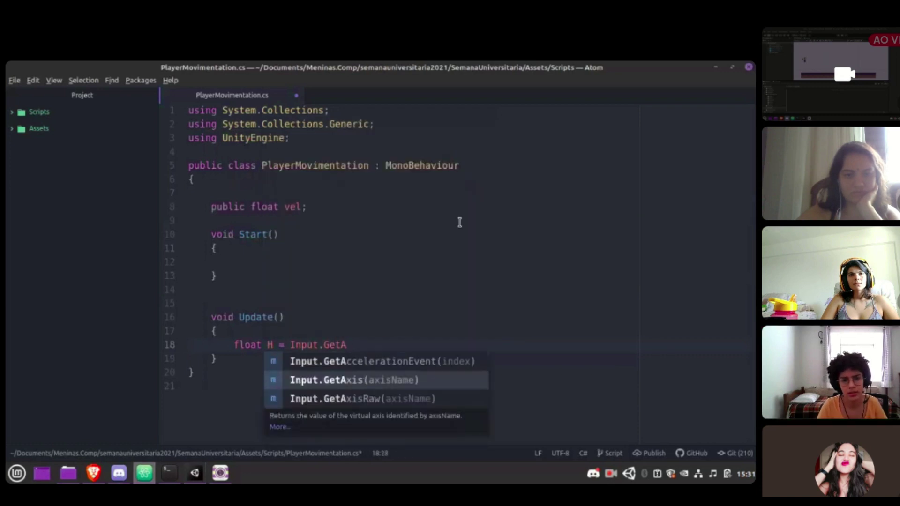
{"action": "key", "text": "Tab"}
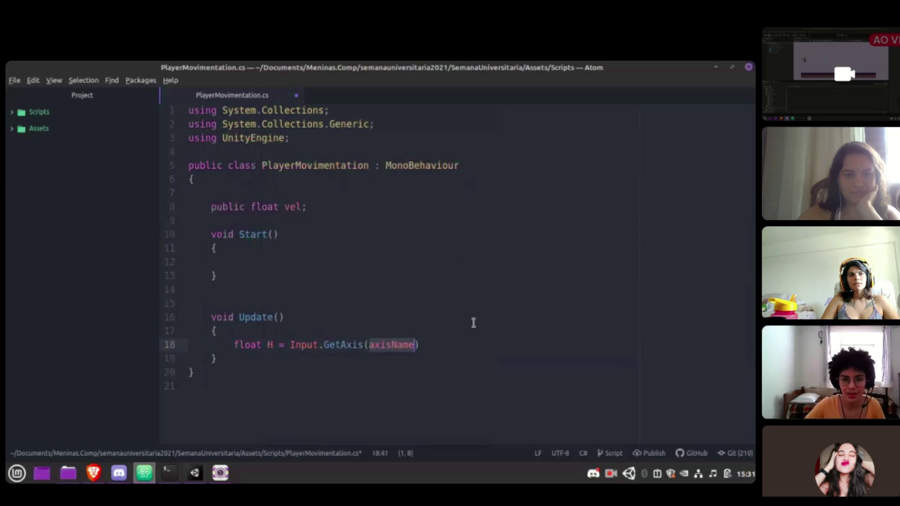
- Switch to Unity, open the Project Settings in an enlarged window and display the Input Manager
{"action": "key", "text": "alt+Tab"}
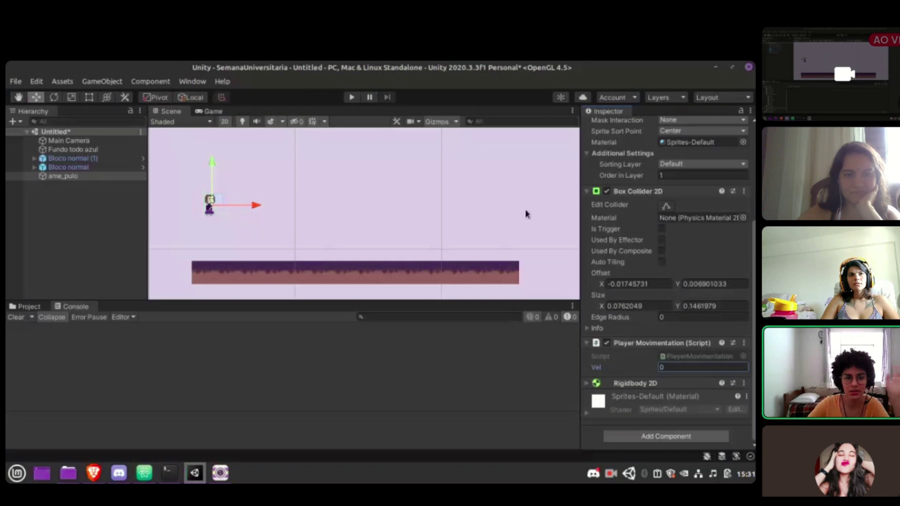
{"action": "left_click", "coordinate": [21, 81]}
{"action": "mouse_move", "coordinate": [38, 82]}
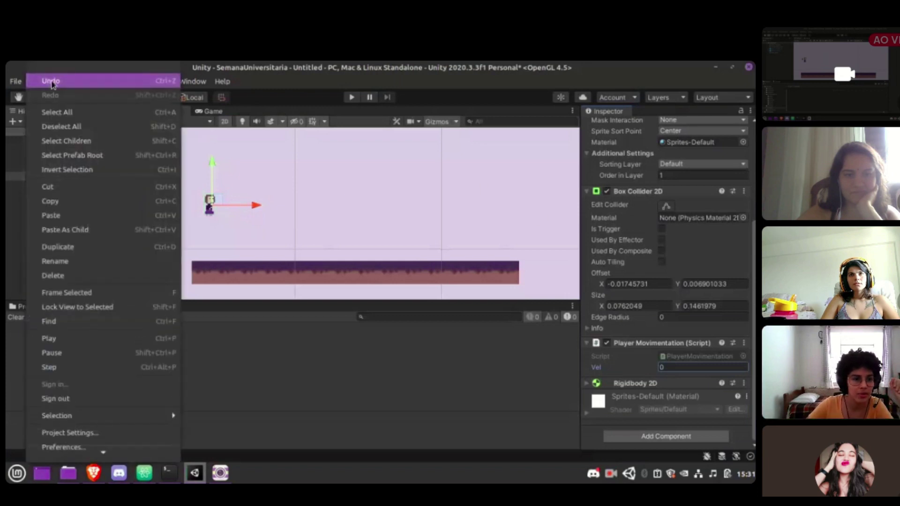
{"action": "left_click", "coordinate": [70, 443]}
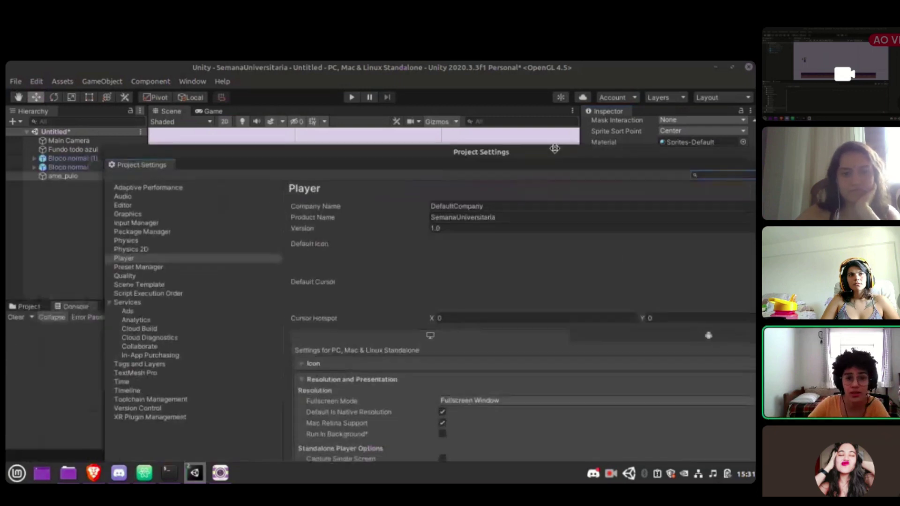
{"action": "left_click_drag", "start_coordinate": [554, 149], "coordinate": [441, 69]}
{"action": "left_click_drag", "start_coordinate": [468, 78], "coordinate": [495, 76]}
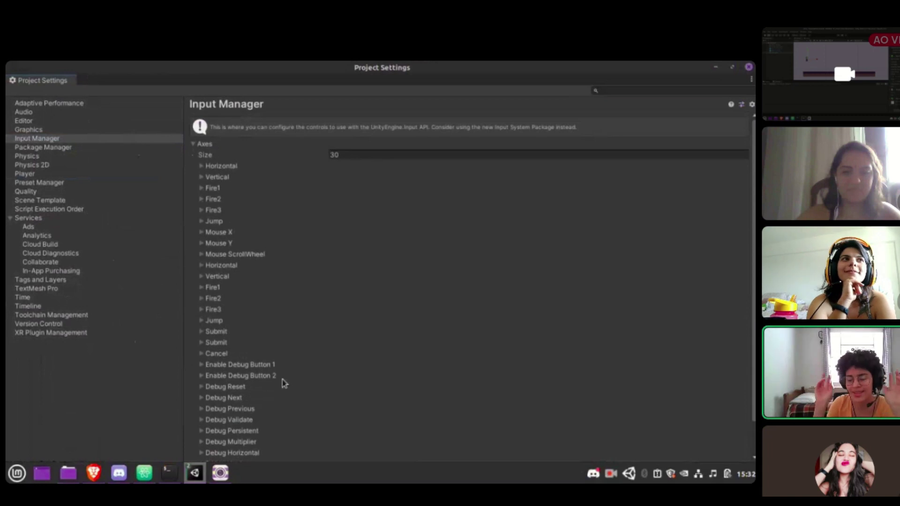
- Examine the name and button assignments of the first Horizontal axis, and close the Project Settings
{"action": "left_click", "coordinate": [202, 166]}
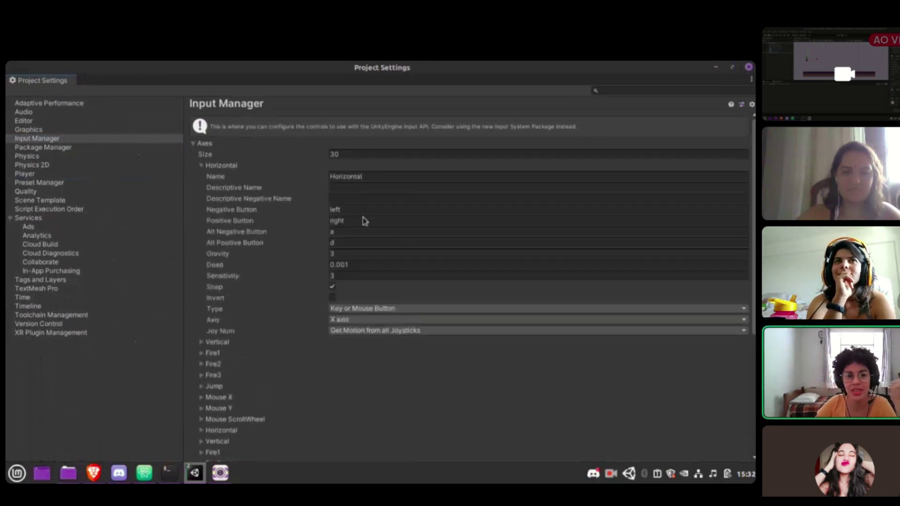
{"action": "left_click", "coordinate": [202, 167]}
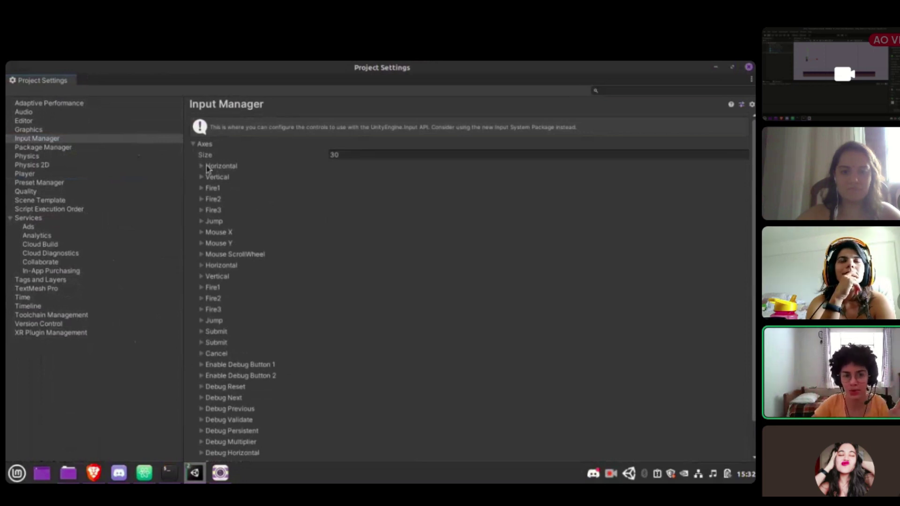
{"action": "left_click", "coordinate": [209, 167]}
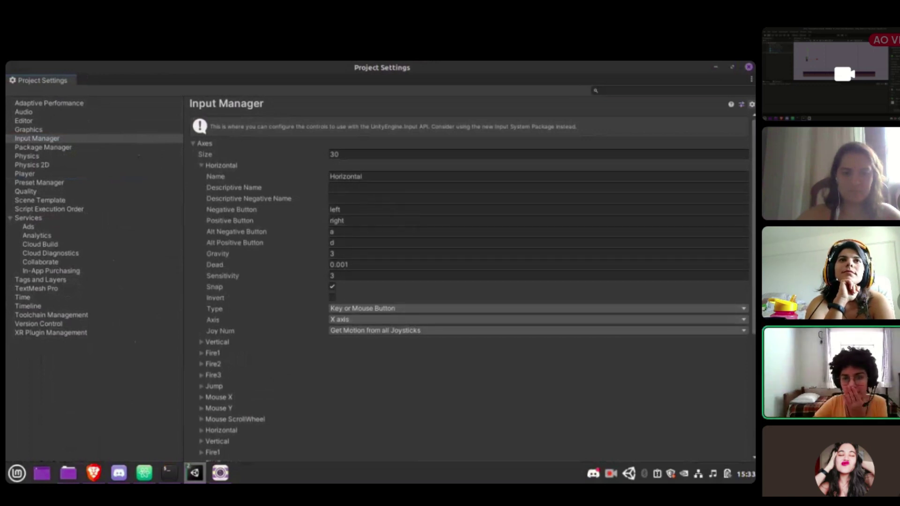
{"action": "mouse_move", "coordinate": [35, 79]}
{"action": "left_mouse_down"}
{"action": "mouse_move", "coordinate": [45, 94]}
{"action": "mouse_move", "coordinate": [28, 88]}
{"action": "mouse_move", "coordinate": [38, 86]}
{"action": "left_mouse_up"}
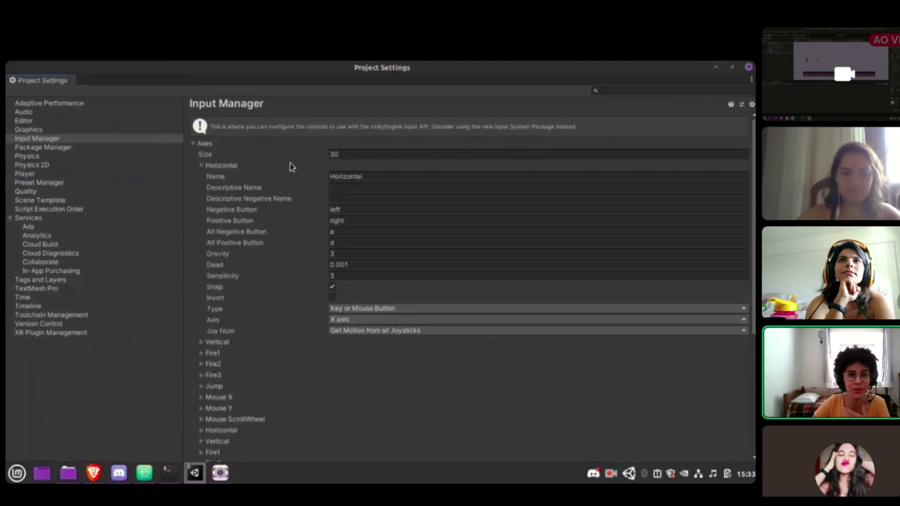
{"action": "left_click", "coordinate": [748, 67]}
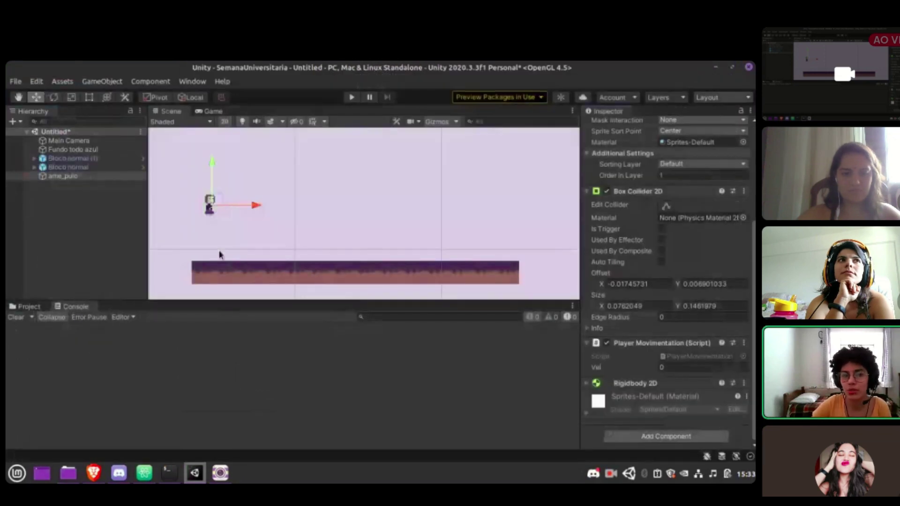
- Switch to Atom, replace the axisName argument of Input.GetAxis with "Horizontal" and end the statement with a semicolon
{"action": "key", "text": "alt+Tab"}
{"action": "key", "text": "BackSpace"}
{"action": "key", "text": "BackSpace"}
{"action": "key", "text": "BackSpace"}
{"action": "key", "text": "BackSpace"}
{"action": "key", "text": "BackSpace"}
{"action": "key", "text": "BackSpace"}
{"action": "key", "text": "BackSpace"}
{"action": "key", "text": "BackSpace"}
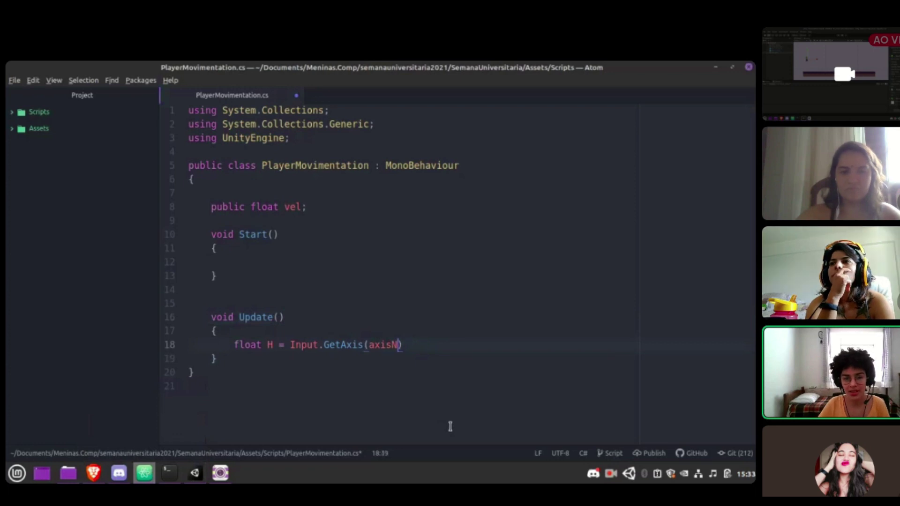
{"action": "type", "text": "Horizi"}
{"action": "type", "text": "n"}
{"action": "key", "text": "BackSpace"}
{"action": "key", "text": "BackSpace"}
{"action": "type", "text": "pnt"}
{"action": "key", "text": "BackSpace"}
{"action": "key", "text": "BackSpace"}
{"action": "type", "text": "op"}
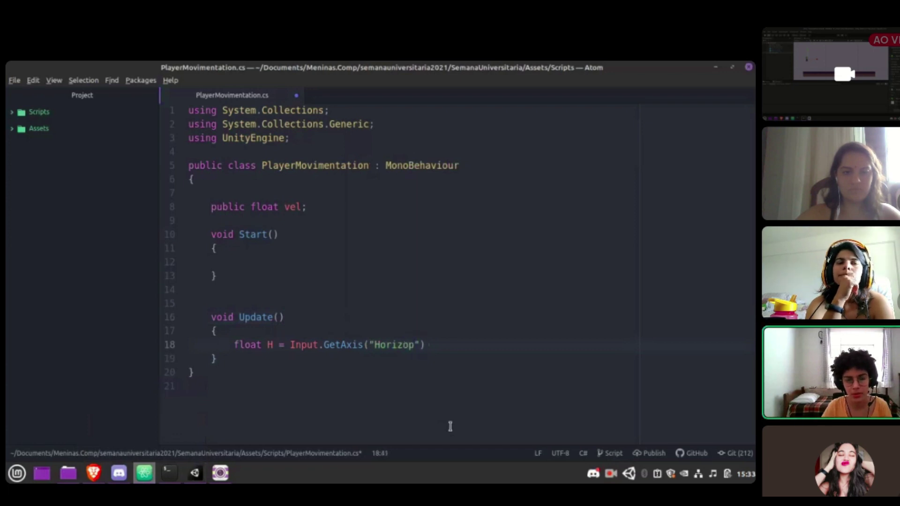
{"action": "key", "text": "BackSpace"}
{"action": "type", "text": "ntal"}
{"action": "key", "text": "End"}
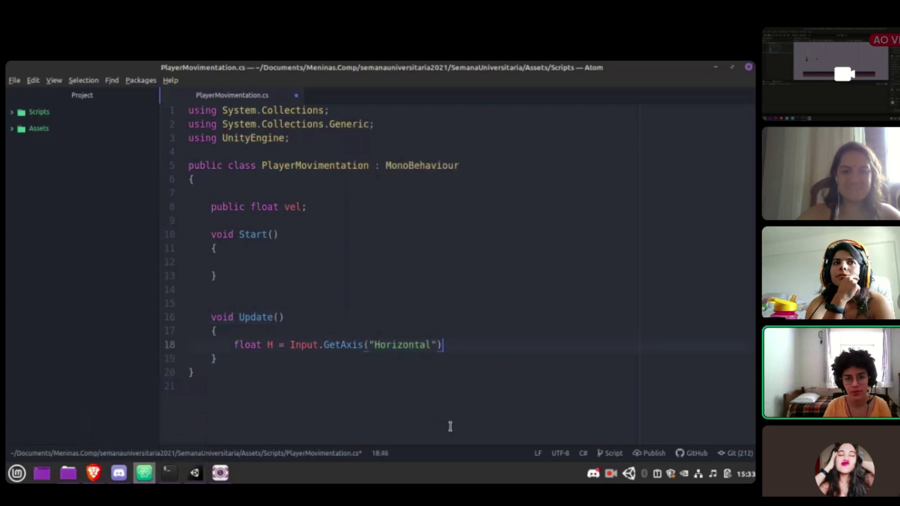
{"action": "type", "text": ";"}
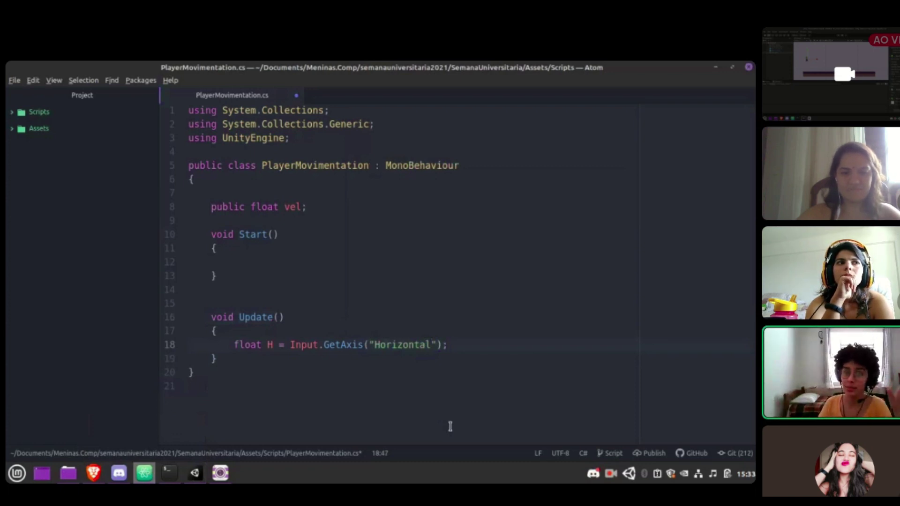
{"action": "key", "text": "Left"}
{"action": "key", "text": "Left"}
{"action": "key", "text": "Left"}
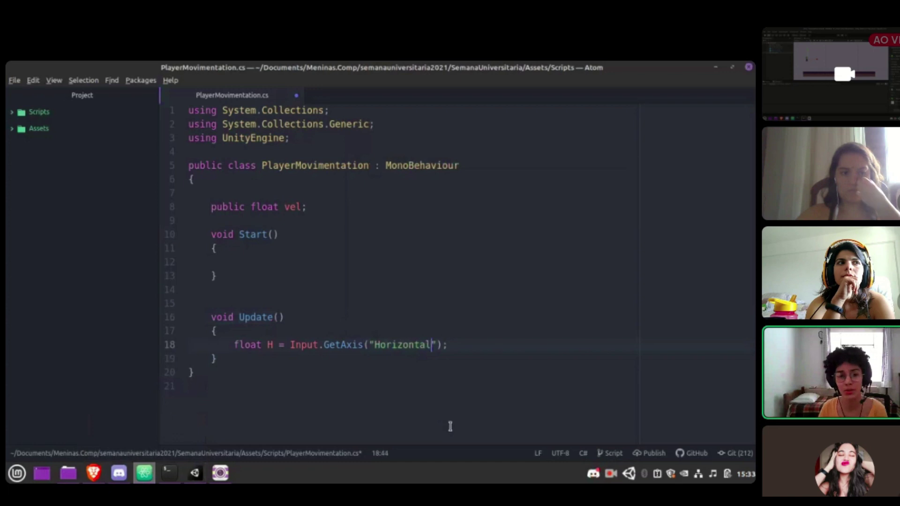
{"action": "key", "text": "Home"}
{"action": "key", "text": "Right"}
{"action": "key", "text": "Right"}
{"action": "key", "text": "Right"}
{"action": "key", "text": "Right"}
{"action": "key", "text": "Right"}
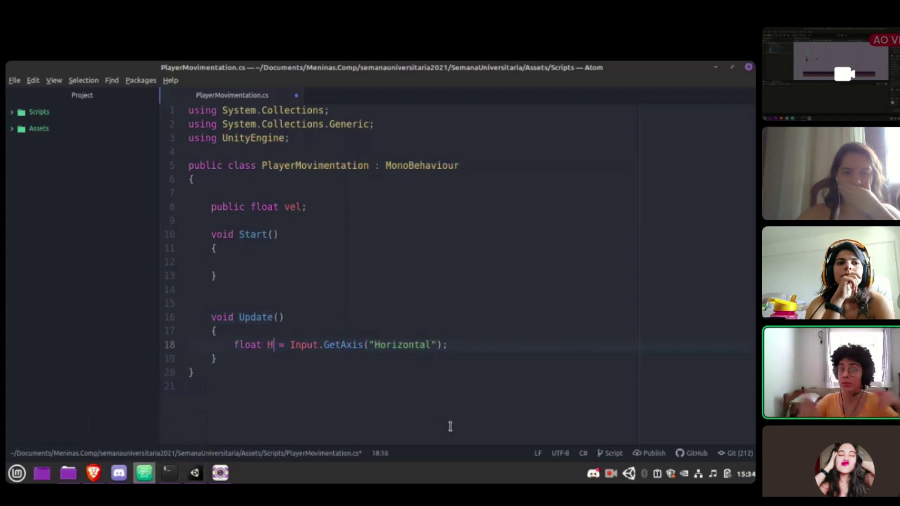
{"action": "key", "text": "Right"}
{"action": "key", "text": "Right"}
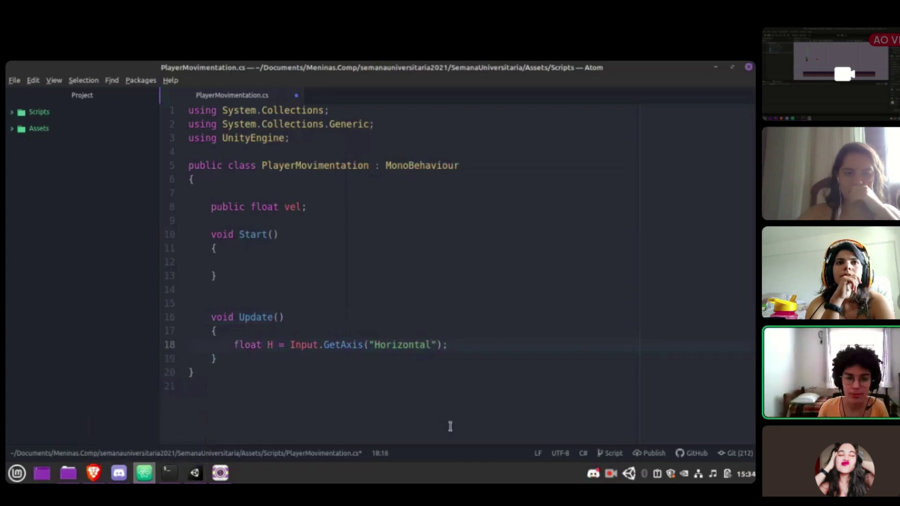
{"action": "key", "text": "Right"}
{"action": "key", "text": "Right"}
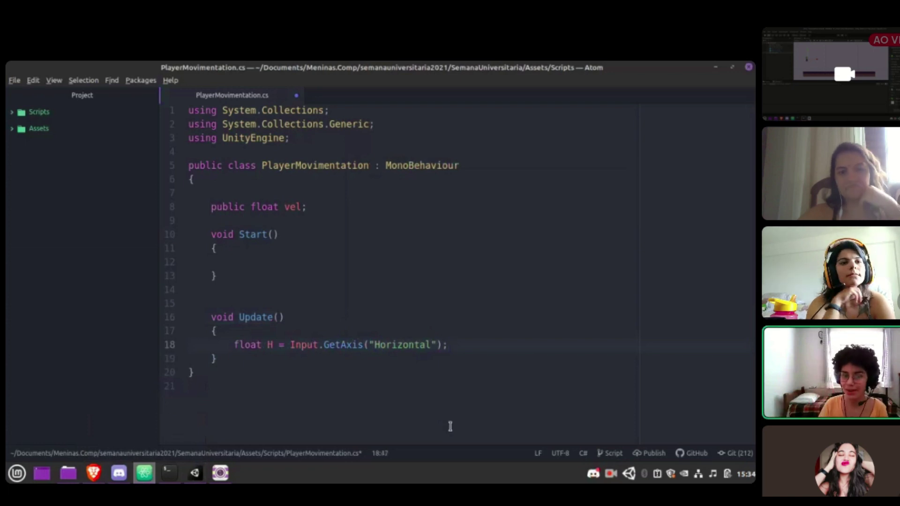
- Begin a transform member statement on a new line below the H declaration in Update
{"action": "key", "text": "Return"}
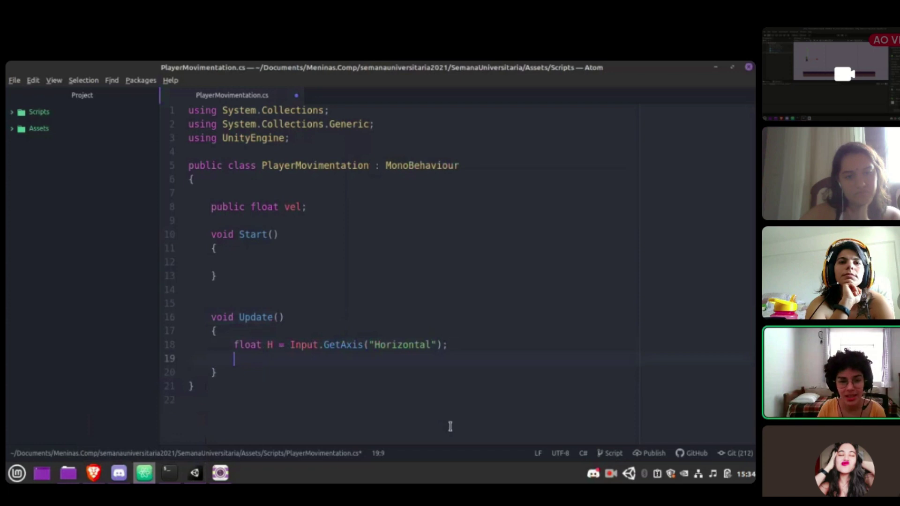
{"action": "type", "text": "transf"}
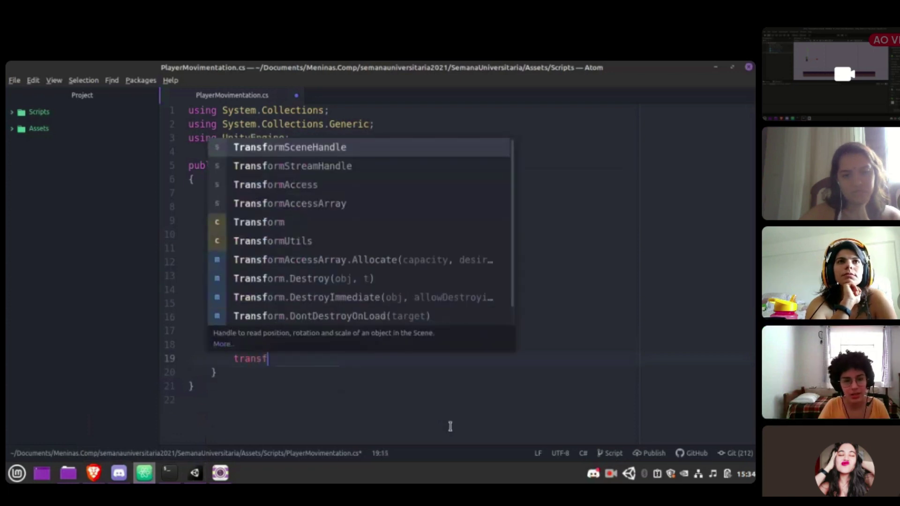
{"action": "type", "text": "orm."}
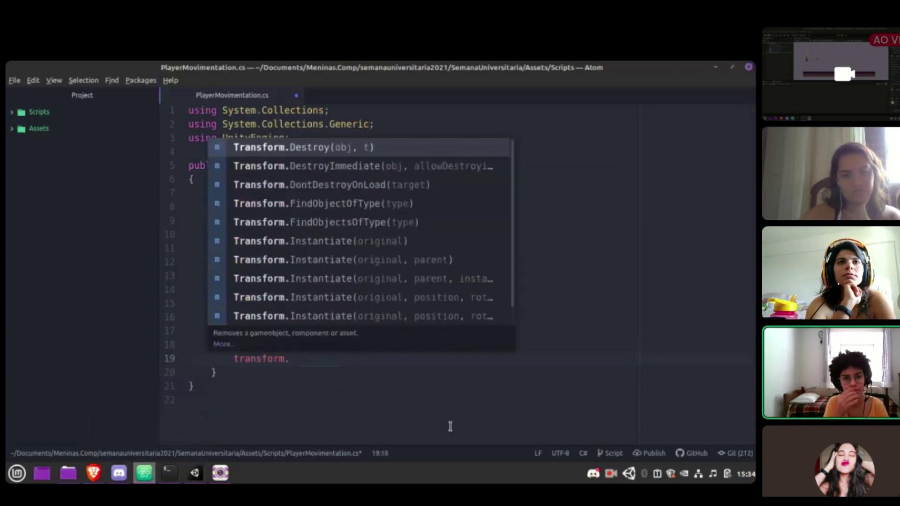
{"action": "type", "text": "position"}
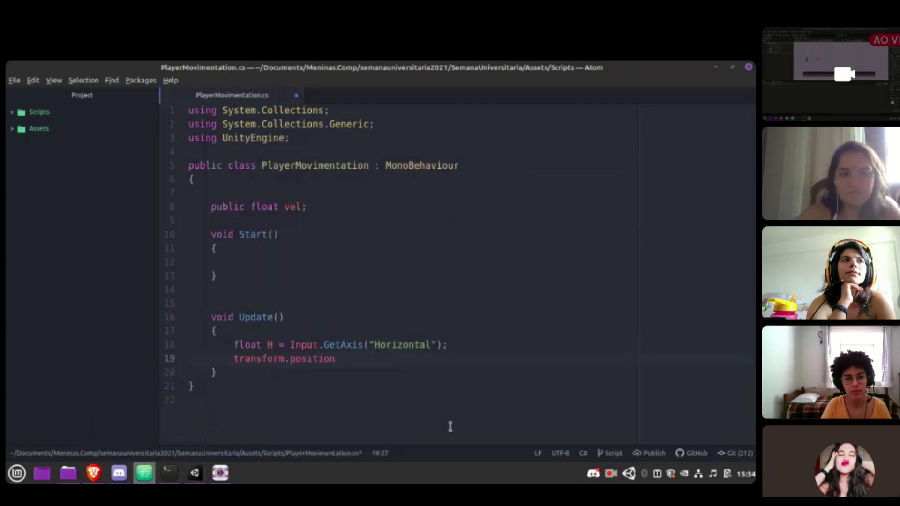
{"action": "key", "text": "BackSpace"}
{"action": "key", "text": "BackSpace"}
{"action": "key", "text": "BackSpace"}
{"action": "key", "text": "BackSpace"}
{"action": "key", "text": "BackSpace"}
{"action": "key", "text": "BackSpace"}
{"action": "key", "text": "BackSpace"}
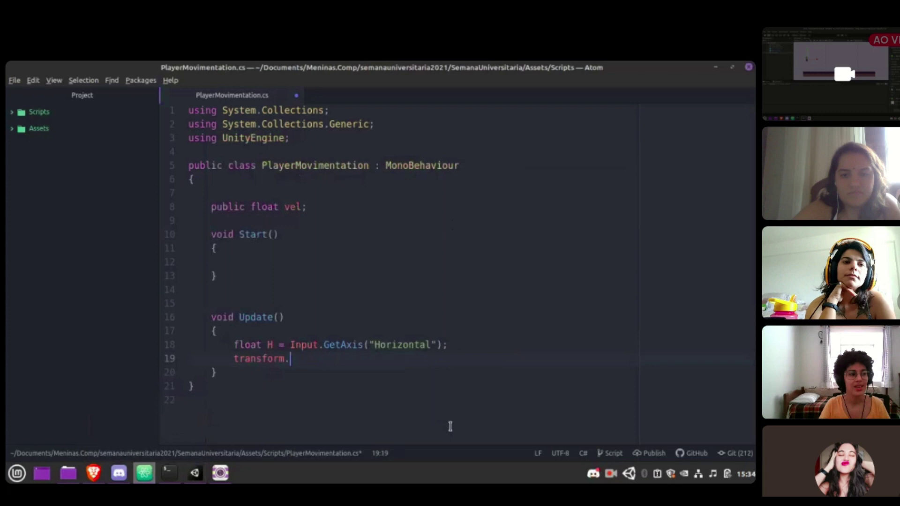
- Complete the statement as a Translate call with the argument H*vel*Time.deltaTime
{"action": "type", "text": "T"}
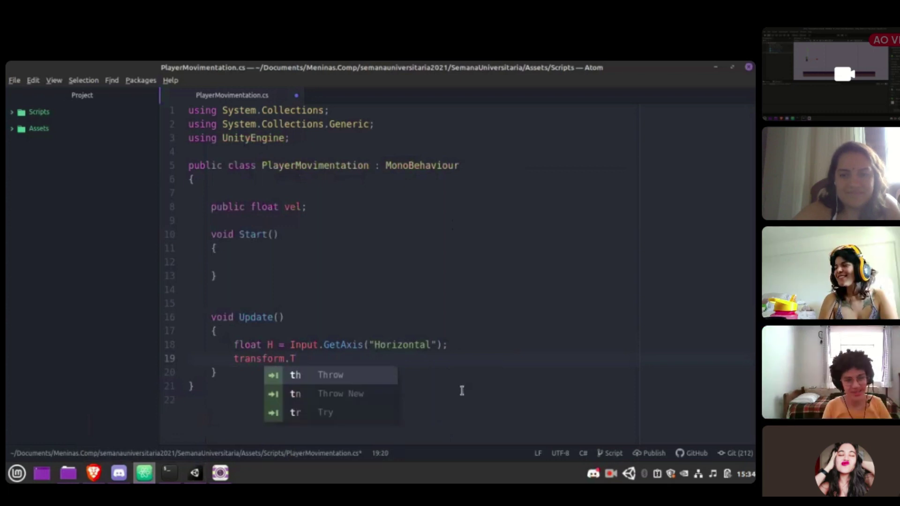
{"action": "type", "text": "ranslate("}
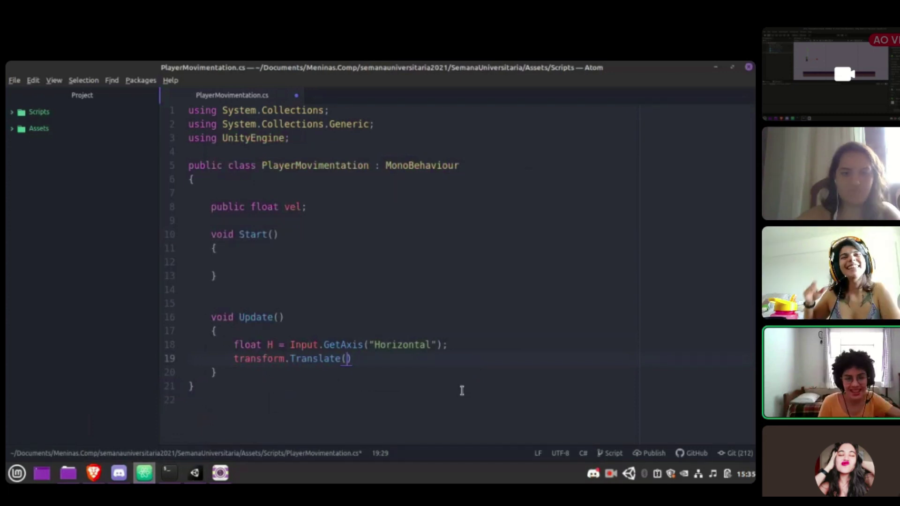
{"action": "type", "text": "H"}
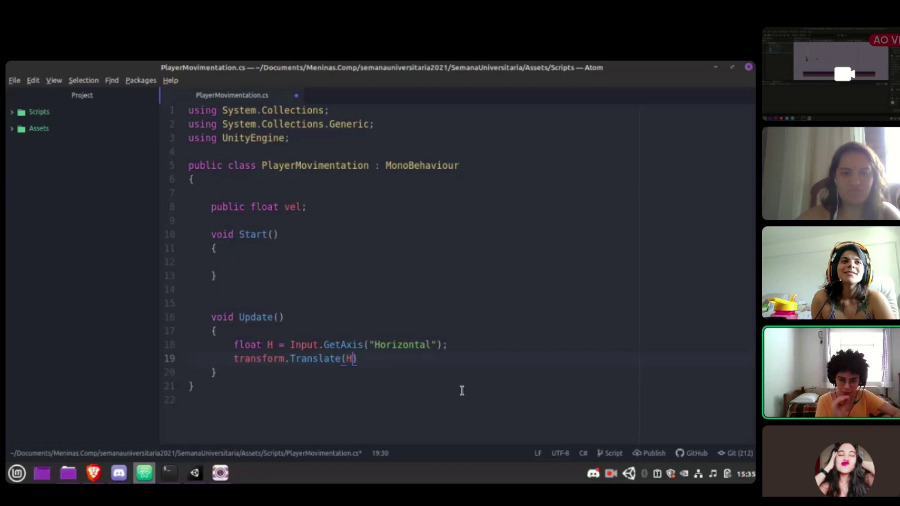
{"action": "type", "text": "*"}
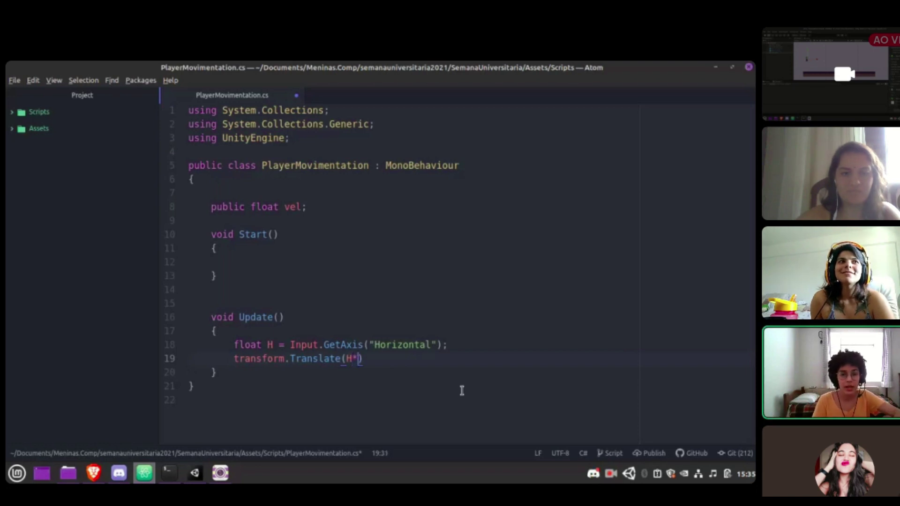
{"action": "type", "text": "vel"}
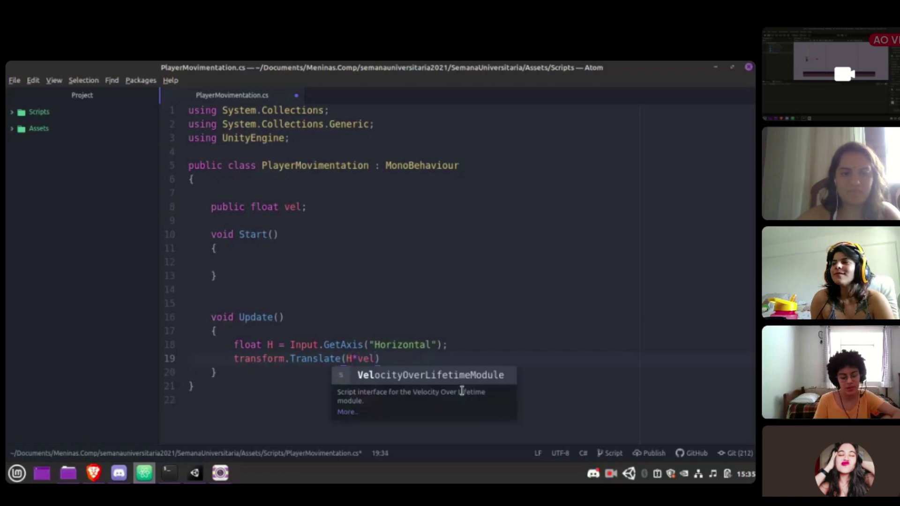
{"action": "type", "text": "*"}
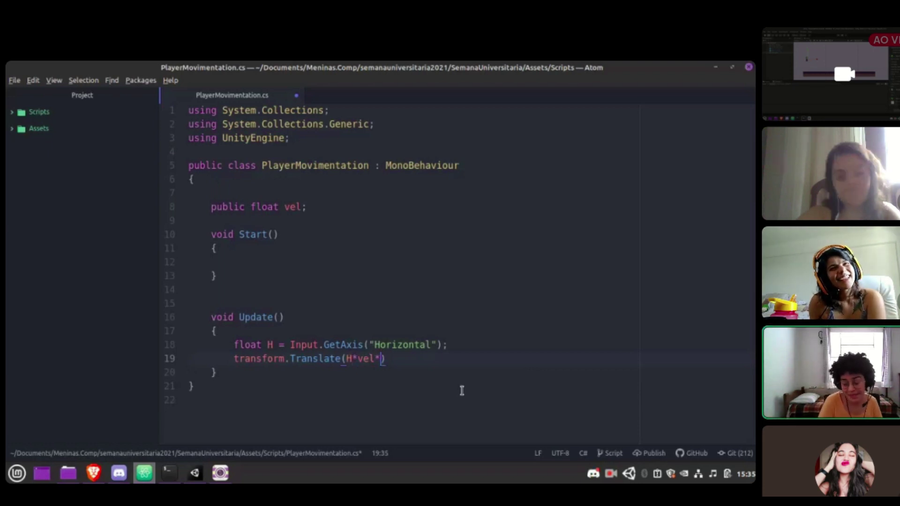
{"action": "type", "text": "Time."}
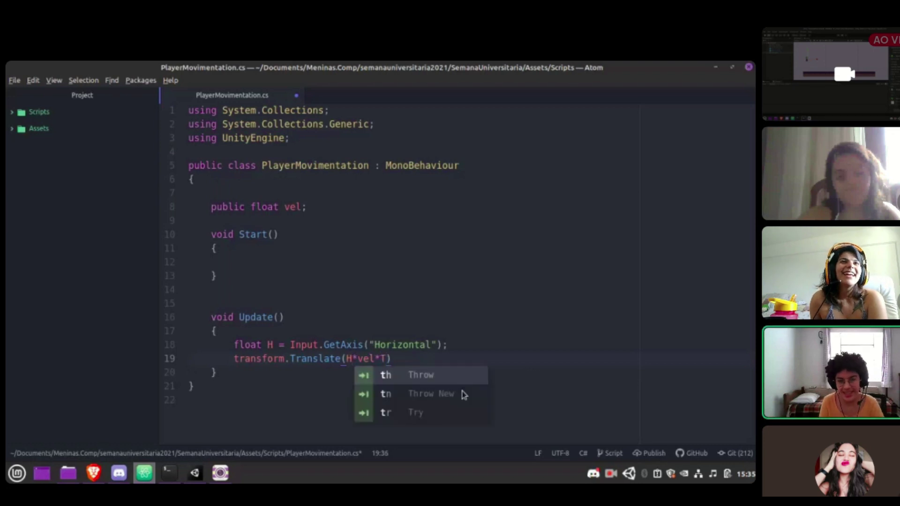
{"action": "type", "text": "deltaTime"}
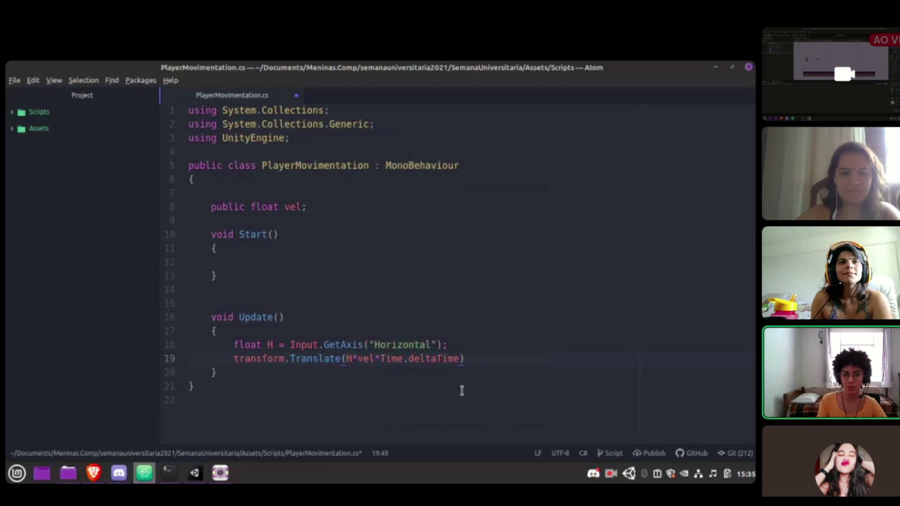
- Add a comma after Time.deltaTime and insert "new Vector3 (" before H*vel in the Translate call
{"action": "type", "text": ",tra"}
{"action": "key", "text": "BackSpace"}
{"action": "key", "text": "BackSpace"}
{"action": "key", "text": "BackSpace"}
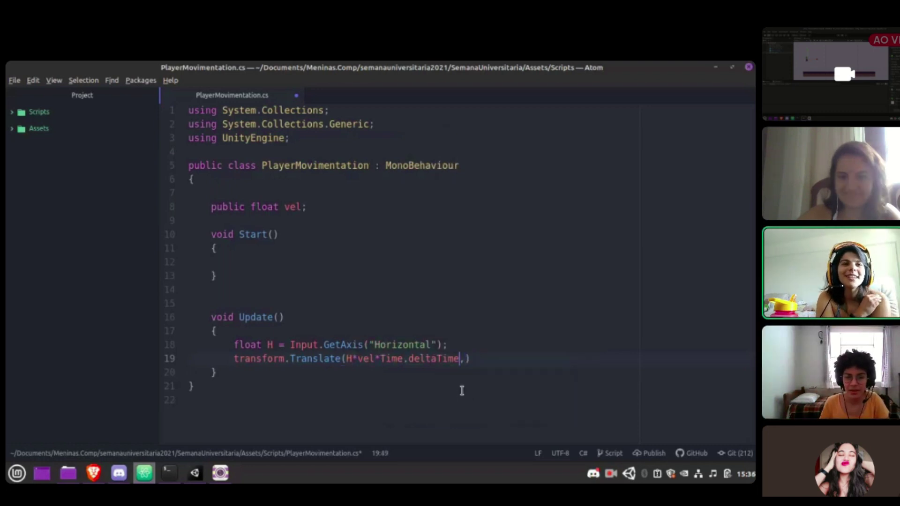
{"action": "key", "text": "Left"}
{"action": "key", "text": "Left"}
{"action": "key", "text": "Left"}
{"action": "key", "text": "Left"}
{"action": "key", "text": "Left"}
{"action": "key", "text": "Left"}
{"action": "key", "text": "Left"}
{"action": "key", "text": "Left"}
{"action": "key", "text": "Left"}
{"action": "key", "text": "Left"}
{"action": "key", "text": "Left"}
{"action": "key", "text": "Left"}
{"action": "key", "text": "Left"}
{"action": "key", "text": "Left"}
{"action": "key", "text": "Left"}
{"action": "key", "text": "Left"}
{"action": "key", "text": "Left"}
{"action": "key", "text": "Left"}
{"action": "key", "text": "Left"}
{"action": "key", "text": "Left"}
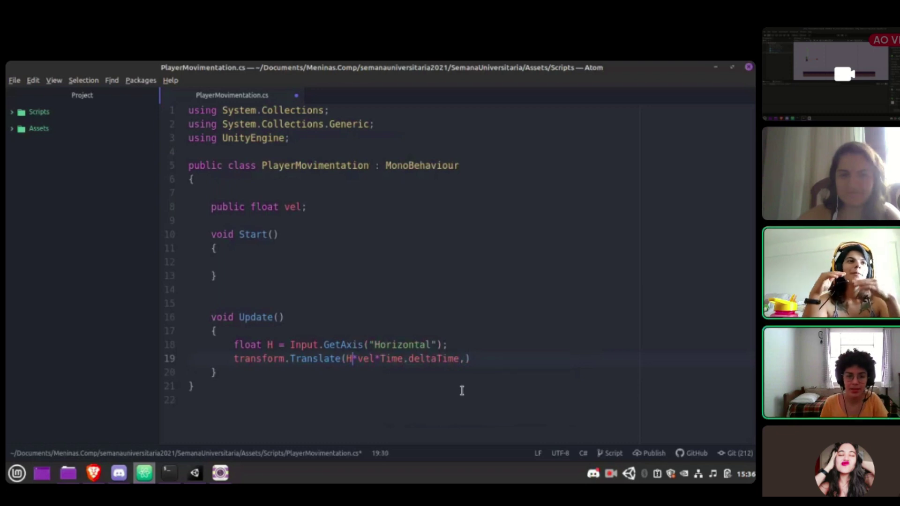
{"action": "type", "text": "new Vec"}
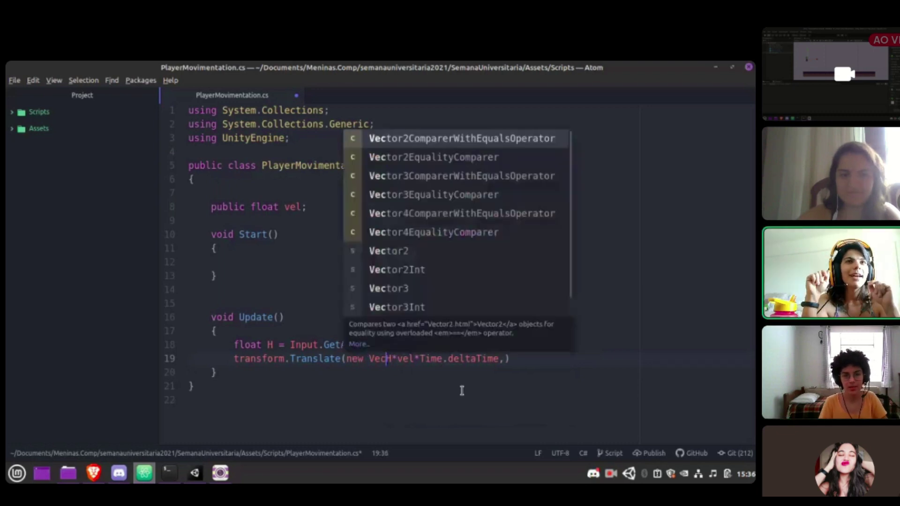
{"action": "type", "text": "tor3"}
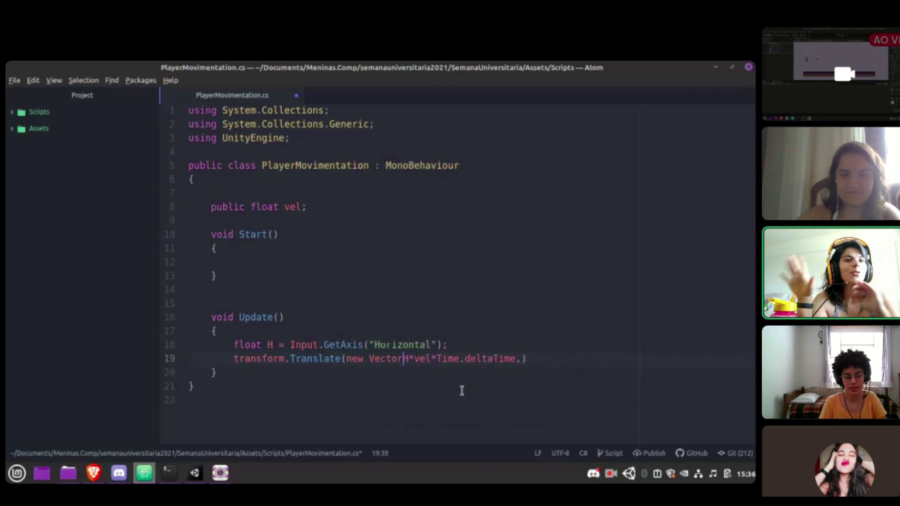
{"action": "type", "text": " ("}
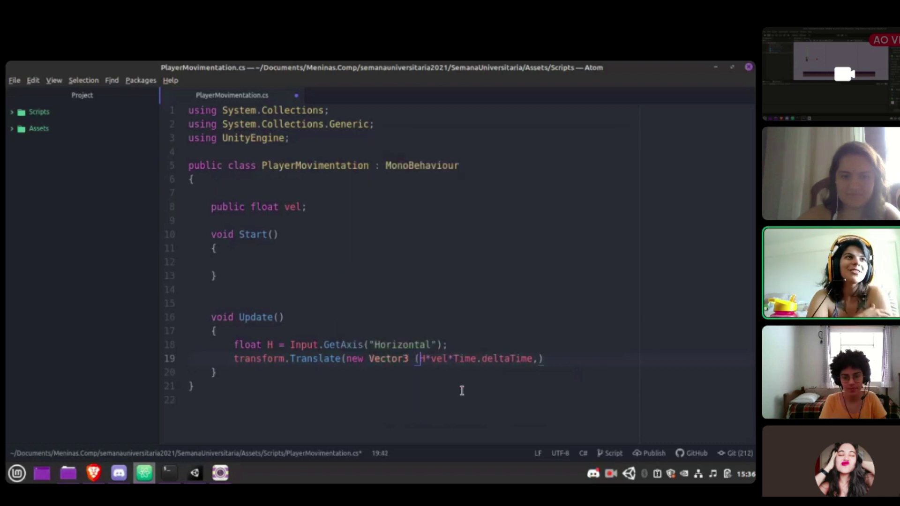
- Enter transform.position.y as the second Vector3 argument and close the Vector3 parenthesis inside the Translate call
{"action": "key", "text": "Right"}
{"action": "key", "text": "Right"}
{"action": "key", "text": "Right"}
{"action": "key", "text": "Right"}
{"action": "key", "text": "Right"}
{"action": "key", "text": "Right"}
{"action": "key", "text": "Right"}
{"action": "key", "text": "Right"}
{"action": "key", "text": "Right"}
{"action": "key", "text": "Right"}
{"action": "key", "text": "Right"}
{"action": "key", "text": "Right"}
{"action": "key", "text": "Right"}
{"action": "key", "text": "Right"}
{"action": "key", "text": "Right"}
{"action": "key", "text": "Right"}
{"action": "key", "text": "Right"}
{"action": "key", "text": "Right"}
{"action": "key", "text": "Right"}
{"action": "key", "text": "Right"}
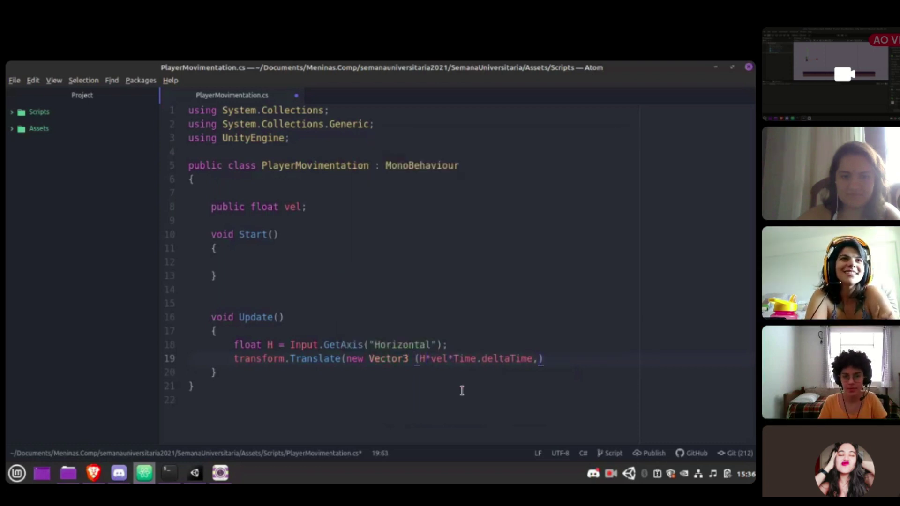
{"action": "type", "text": "tran"}
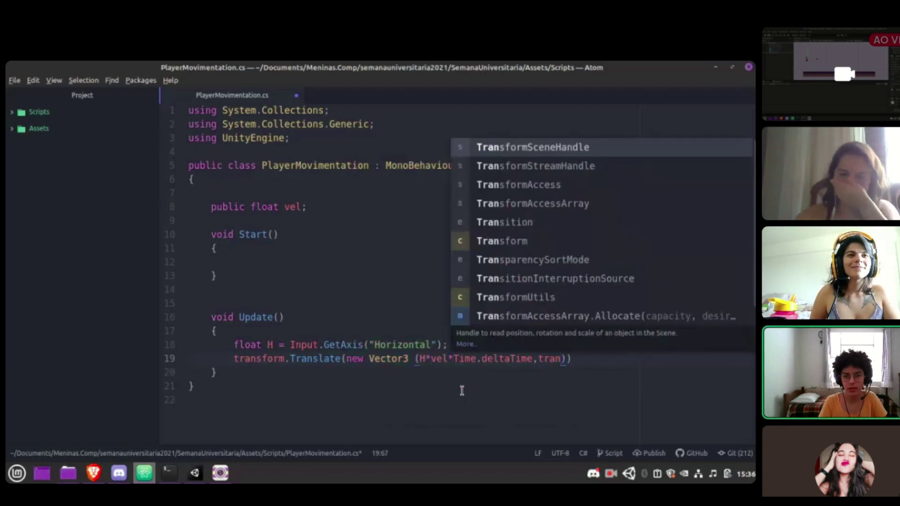
{"action": "type", "text": "sform"}
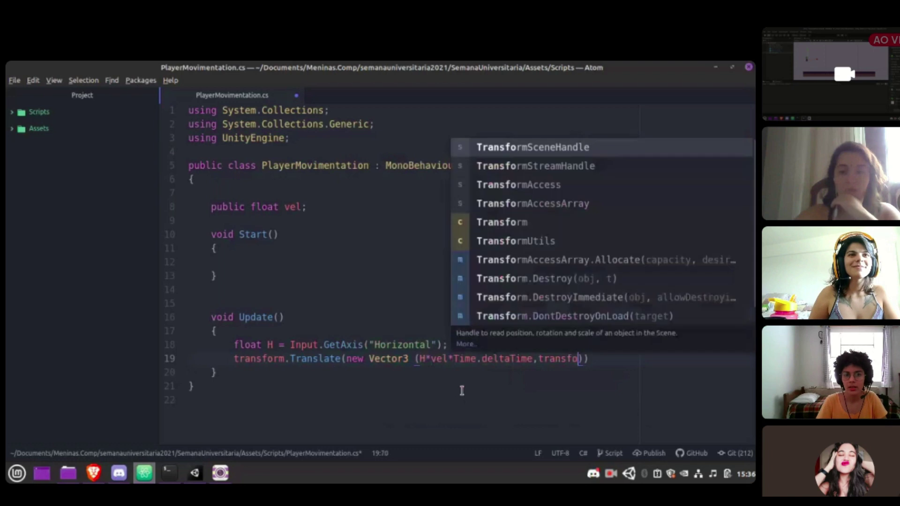
{"action": "type", "text": ".pos"}
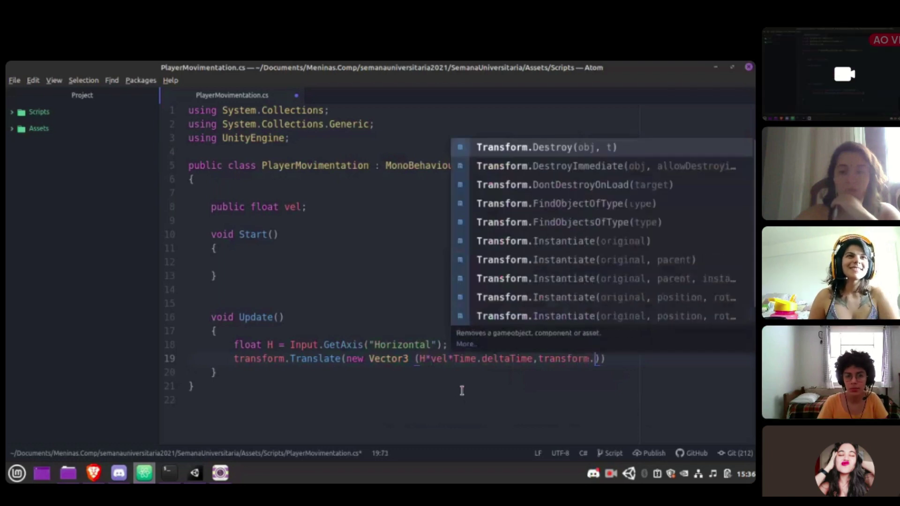
{"action": "type", "text": "ition.x"}
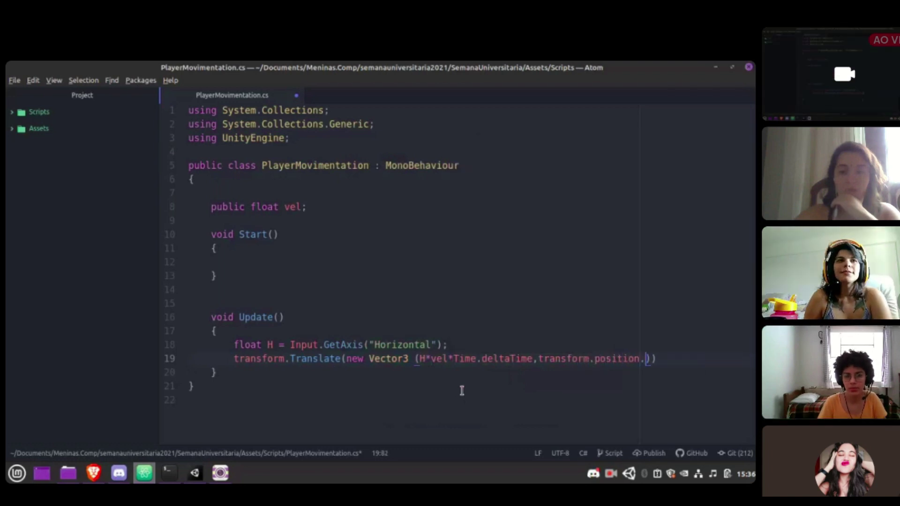
{"action": "key", "text": "BackSpace"}
{"action": "type", "text": "z"}
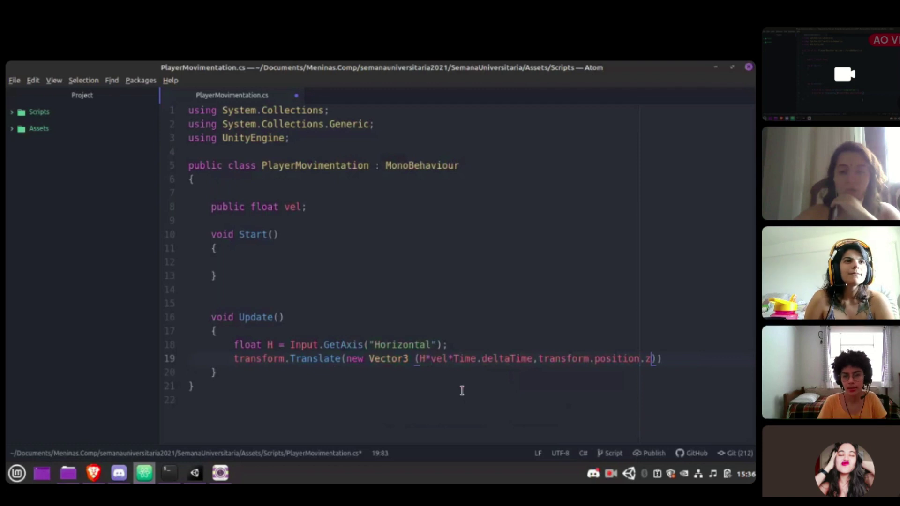
{"action": "key", "text": "BackSpace"}
{"action": "type", "text": "y"}
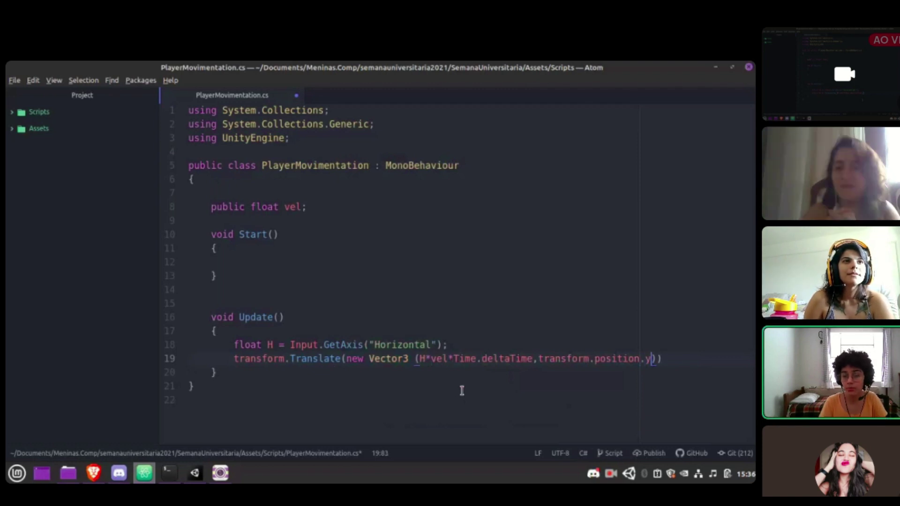
- Add transform.position.z as the third Vector3 argument, after transform.position.y
{"action": "type", "text": ", tr"}
{"action": "key", "text": "BackSpace"}
{"action": "key", "text": "BackSpace"}
{"action": "key", "text": "BackSpace"}
{"action": "type", "text": "trasn"}
{"action": "key", "text": "BackSpace"}
{"action": "type", "text": "nsform."}
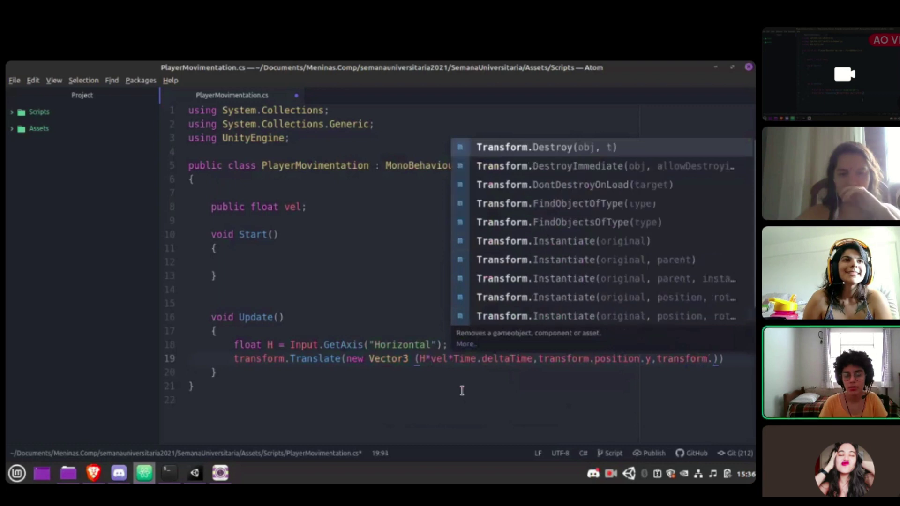
{"action": "type", "text": "pos"}
{"action": "key", "text": "Tab"}
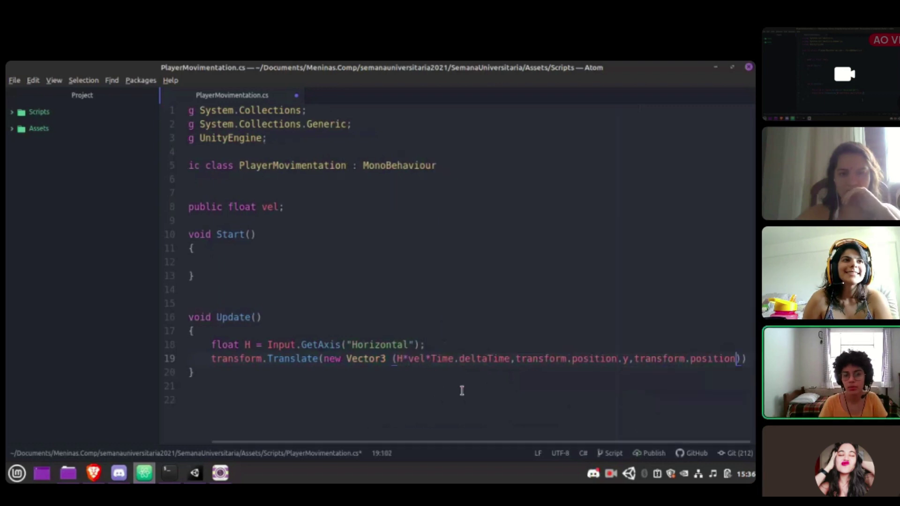
{"action": "type", "text": ".z"}
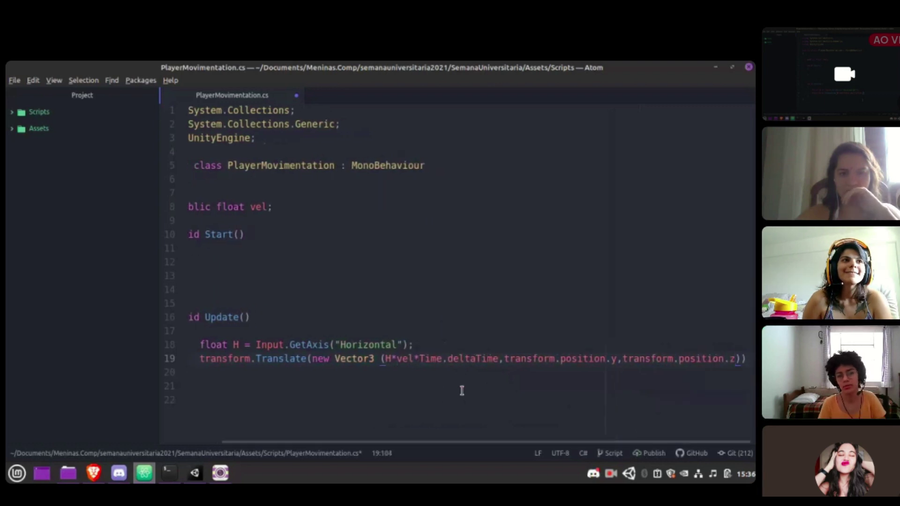
- End the Translate statement with a semicolon and save PlayerMovimentation.cs
{"action": "key", "text": "Left"}
{"action": "key", "text": "Left"}
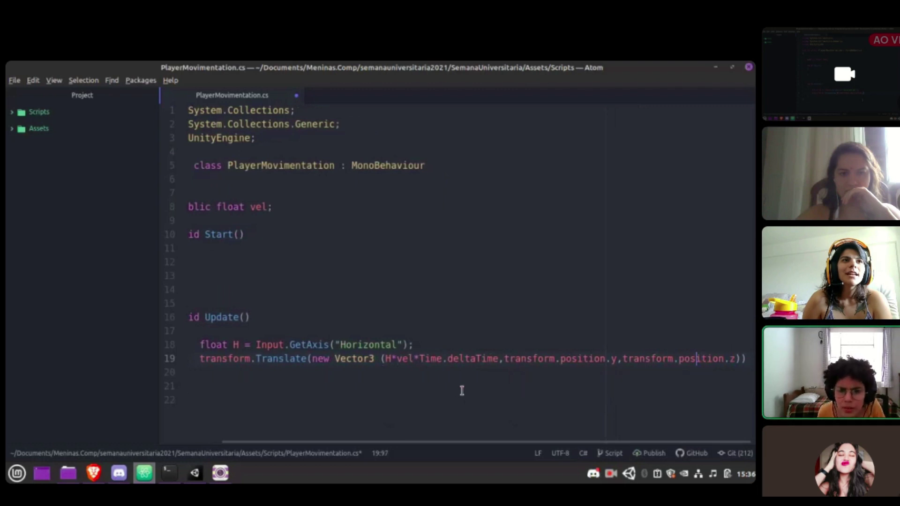
{"action": "key", "text": "End"}
{"action": "key", "text": "Down"}
{"action": "key", "text": "Up"}
{"action": "key", "text": "End"}
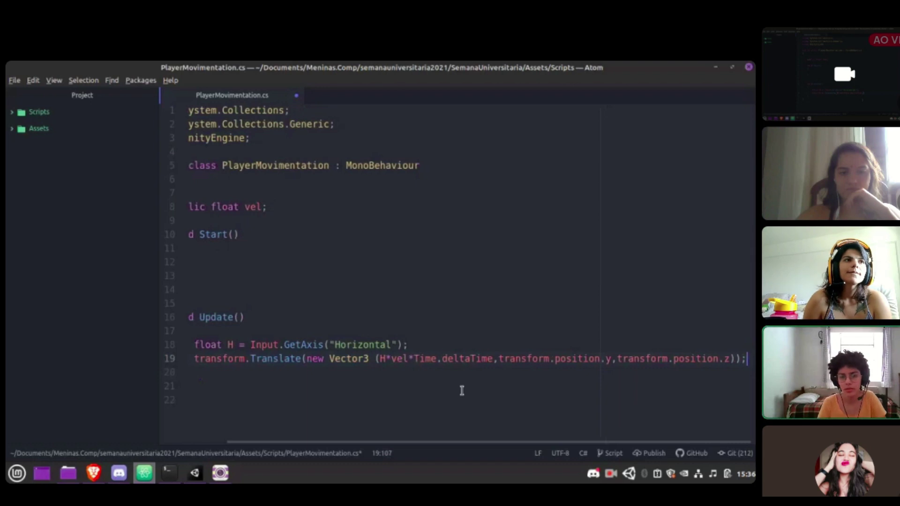
{"action": "key", "text": "ctrl+s"}
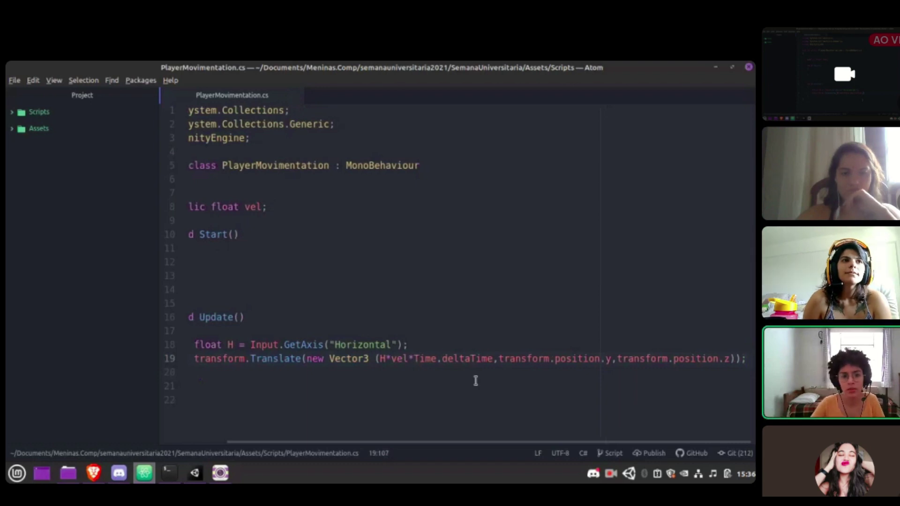
- Switch to Unity, set Vel of ame_pulo's Player Movimentation script to 1 and run the game
{"action": "key", "text": "alt+Tab"}
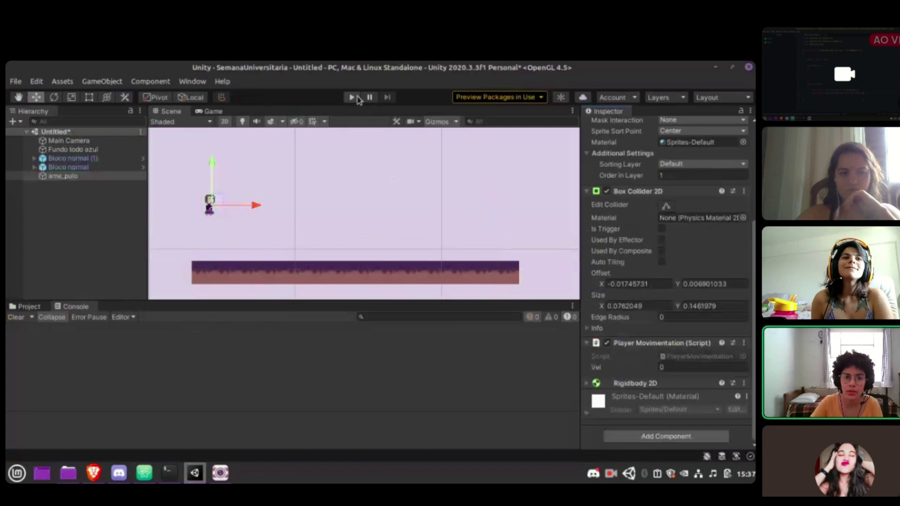
{"action": "left_click", "coordinate": [679, 366]}
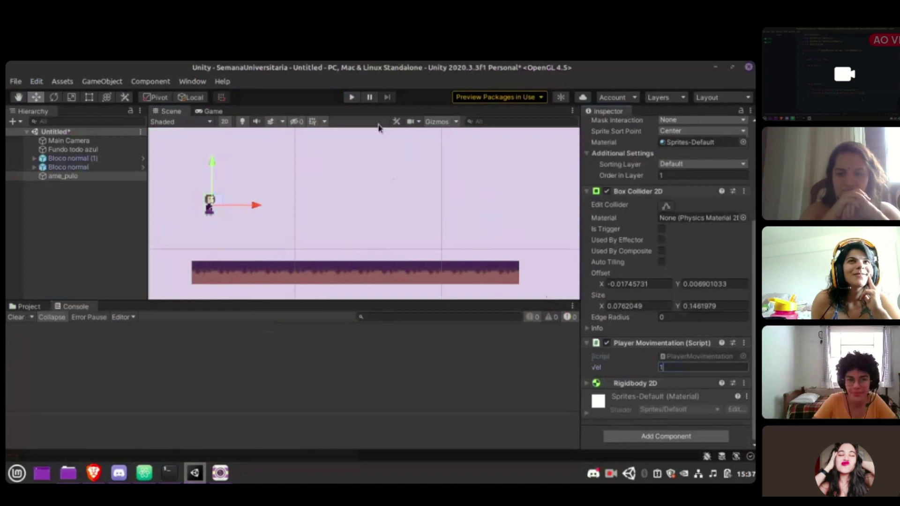
{"action": "left_click", "coordinate": [358, 138]}
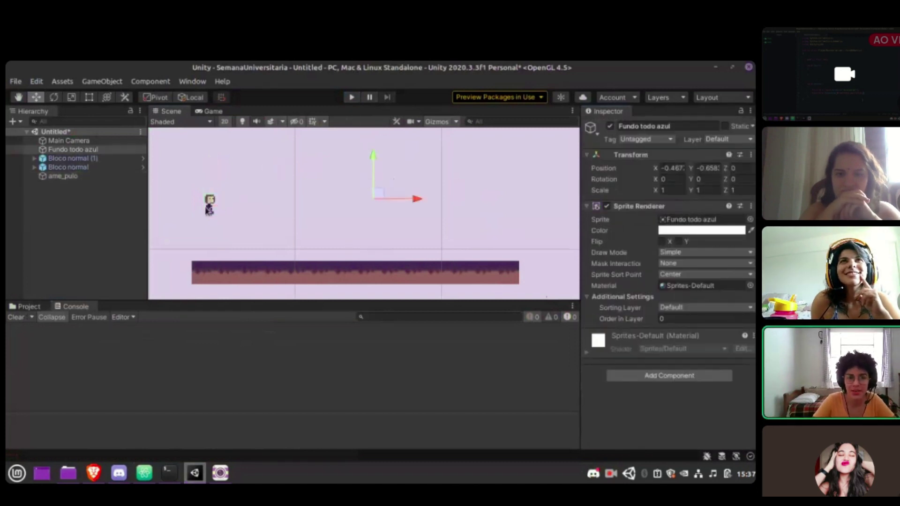
{"action": "left_click", "coordinate": [361, 97]}
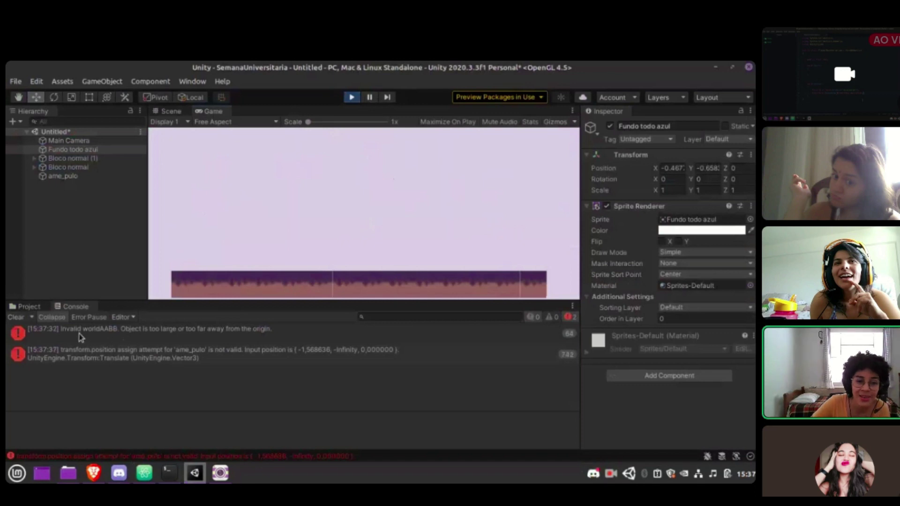
- Complete the V declaration in Update as float V = Input.GetAxis("Vertical");
{"action": "type", "text": "= "}
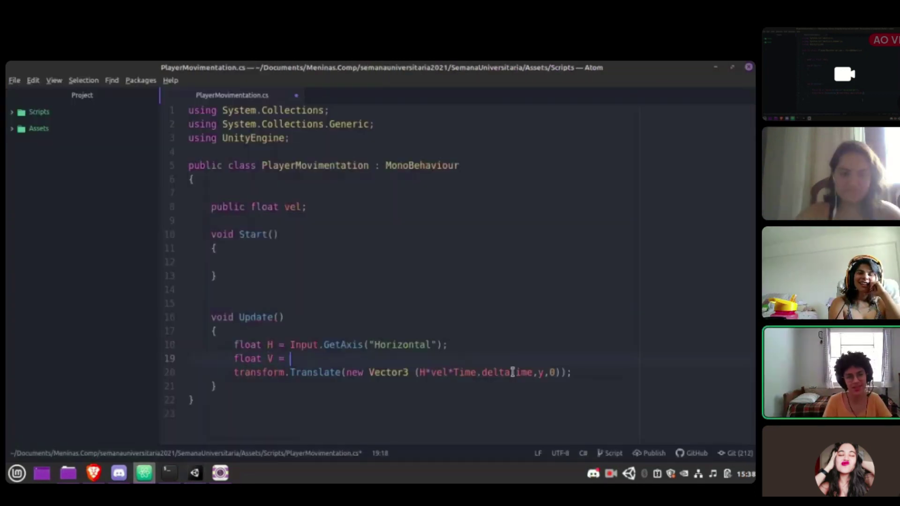
{"action": "type", "text": "Input"}
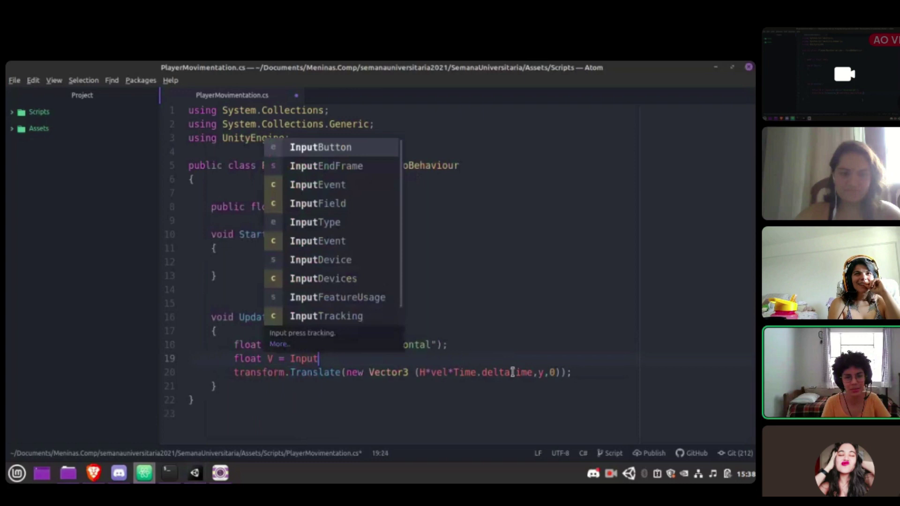
{"action": "type", "text": ".Gat"}
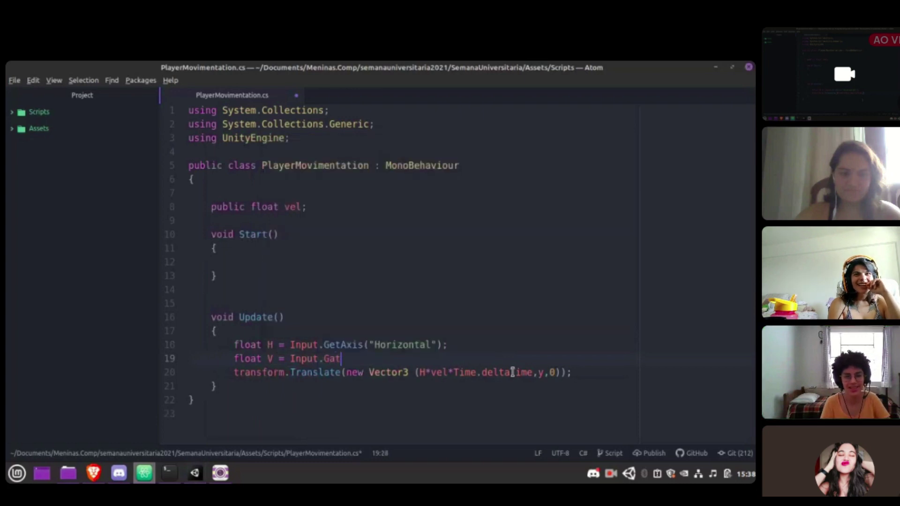
{"action": "key", "text": "BackSpace"}
{"action": "key", "text": "BackSpace"}
{"action": "type", "text": "et"}
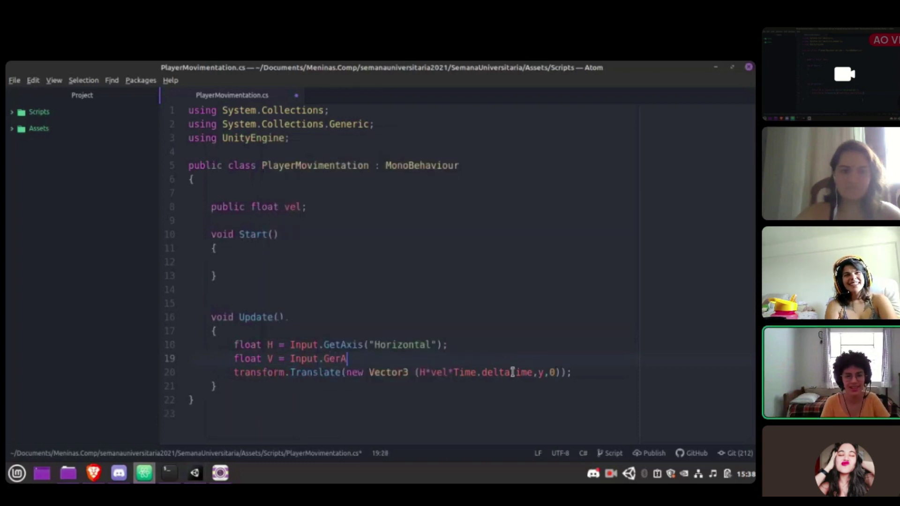
{"action": "type", "text": "A"}
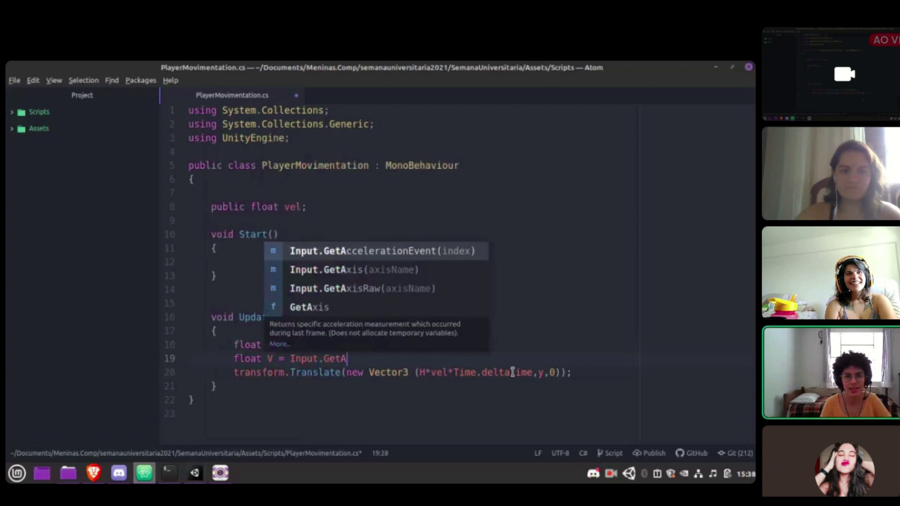
{"action": "key", "text": "Down"}
{"action": "key", "text": "Return"}
{"action": "key", "text": "BackSpace"}
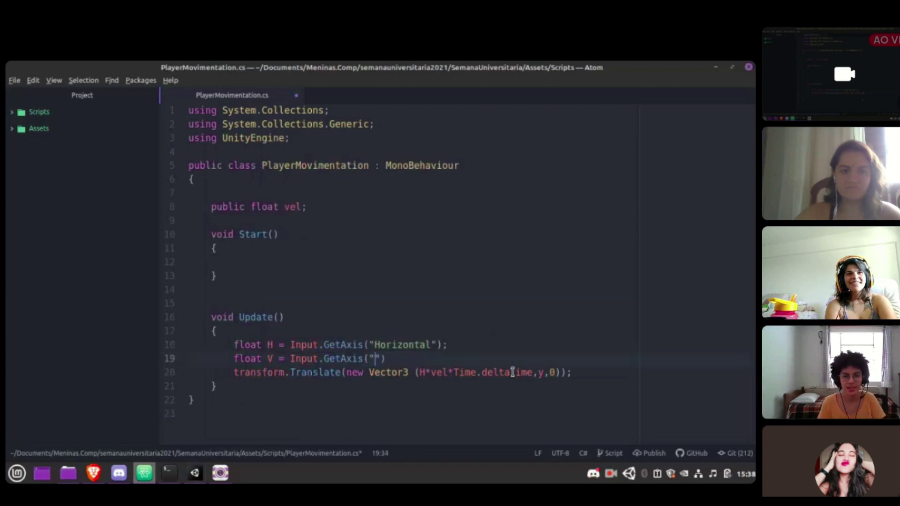
{"action": "type", "text": "\"Vertical"}
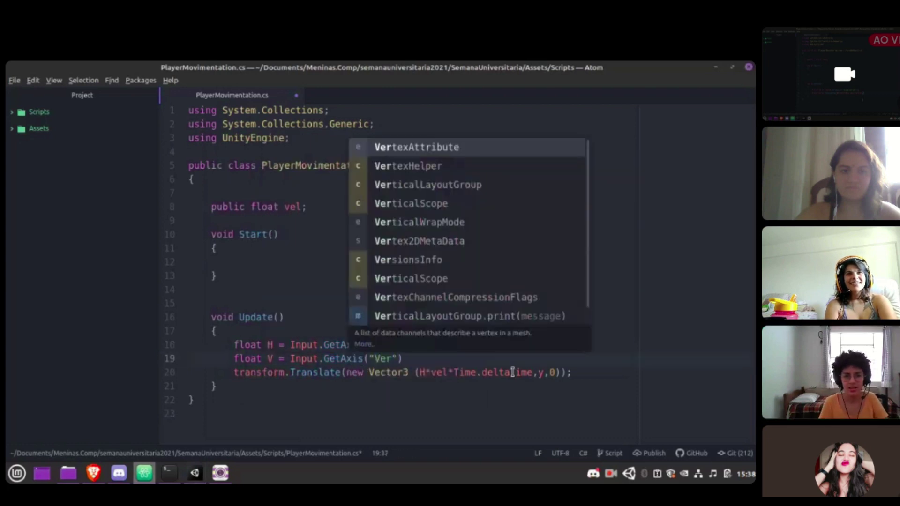
{"action": "type", "text": "\")"}
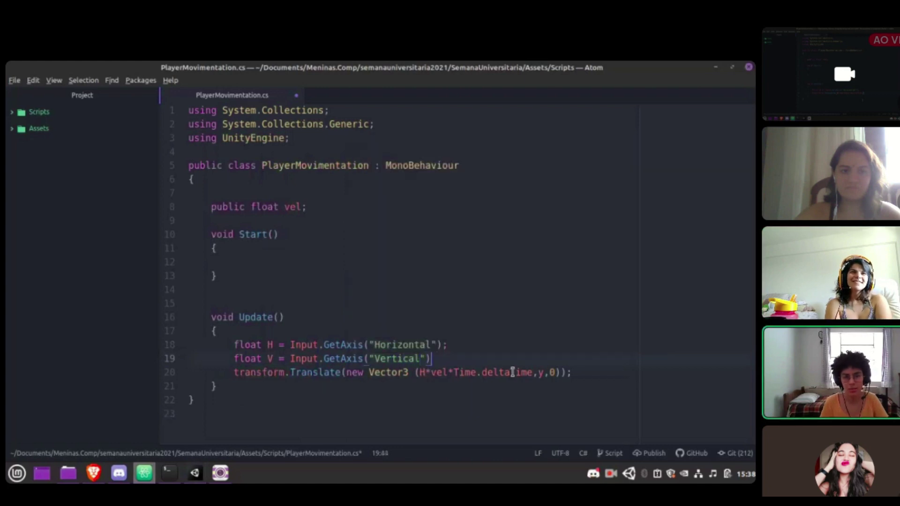
- Replace the y argument of the Vector3 in the Translate call with V*vel
{"action": "key", "text": "Right"}
{"action": "key", "text": "Right"}
{"action": "key", "text": "Right"}
{"action": "key", "text": "Right"}
{"action": "key", "text": "Right"}
{"action": "key", "text": "Right"}
{"action": "key", "text": "Right"}
{"action": "key", "text": "Right"}
{"action": "key", "text": "Right"}
{"action": "key", "text": "Right"}
{"action": "key", "text": "Right"}
{"action": "key", "text": "Right"}
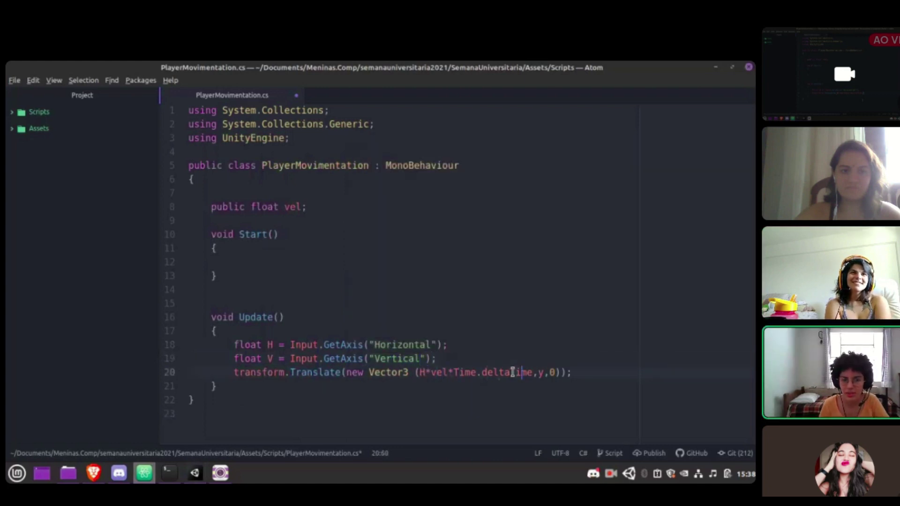
{"action": "key", "text": "Right"}
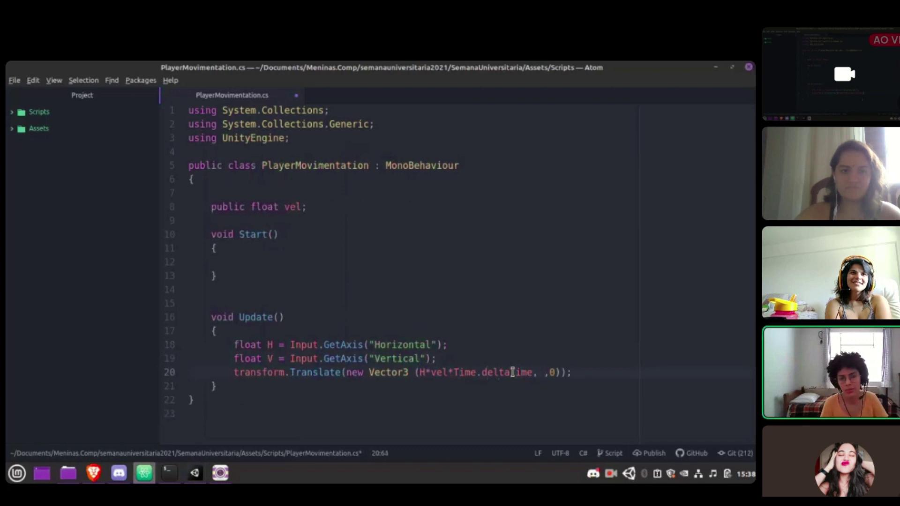
{"action": "key", "text": "BackSpace"}
{"action": "type", "text": "V"}
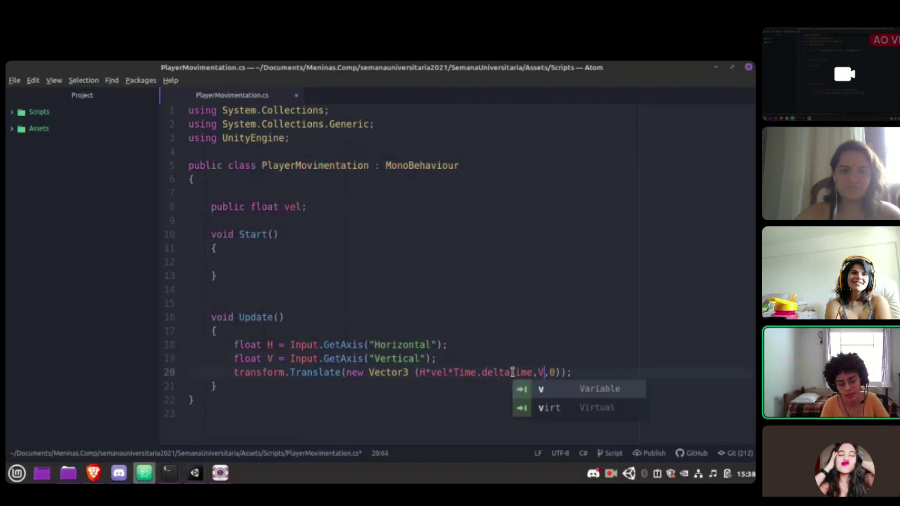
{"action": "type", "text": "*"}
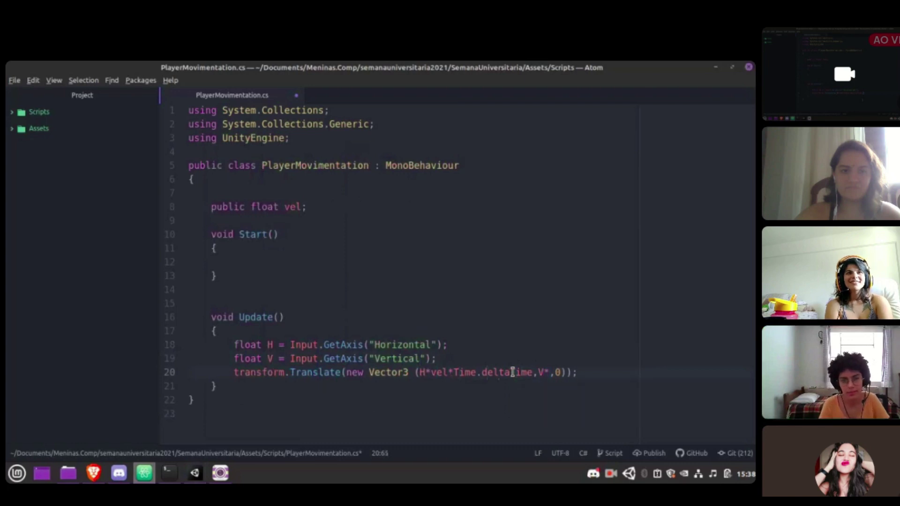
{"action": "type", "text": "vel"}
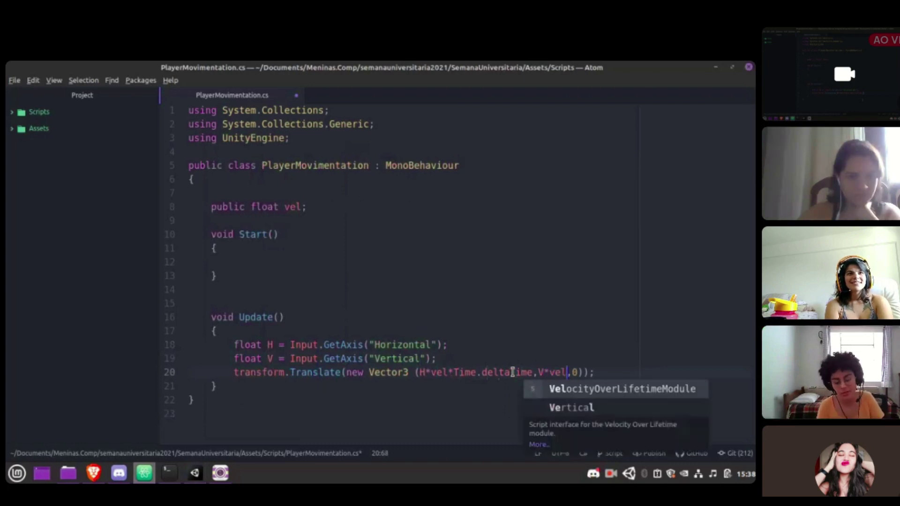
- Multiply the second Vector3 argument by Time.deltaTime and save PlayerMovimentation.cs
{"action": "type", "text": "&"}
{"action": "key", "text": "BackSpace"}
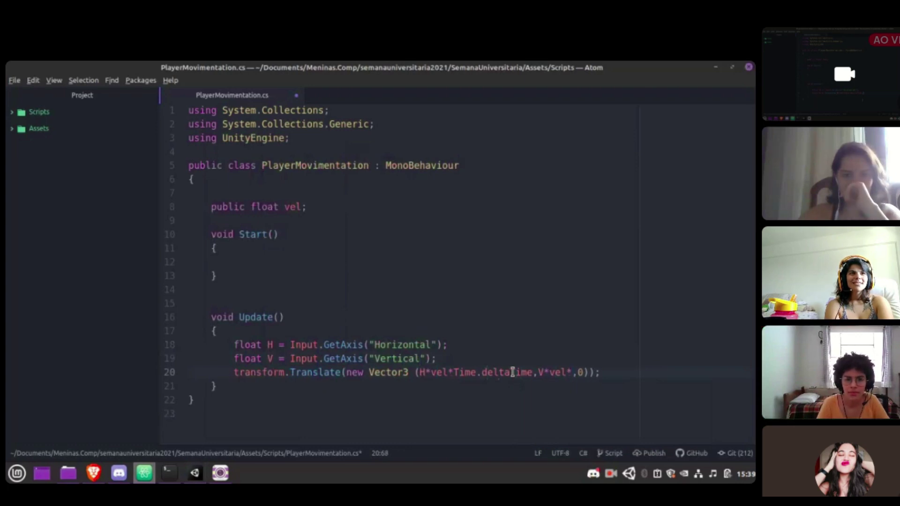
{"action": "type", "text": "Time."}
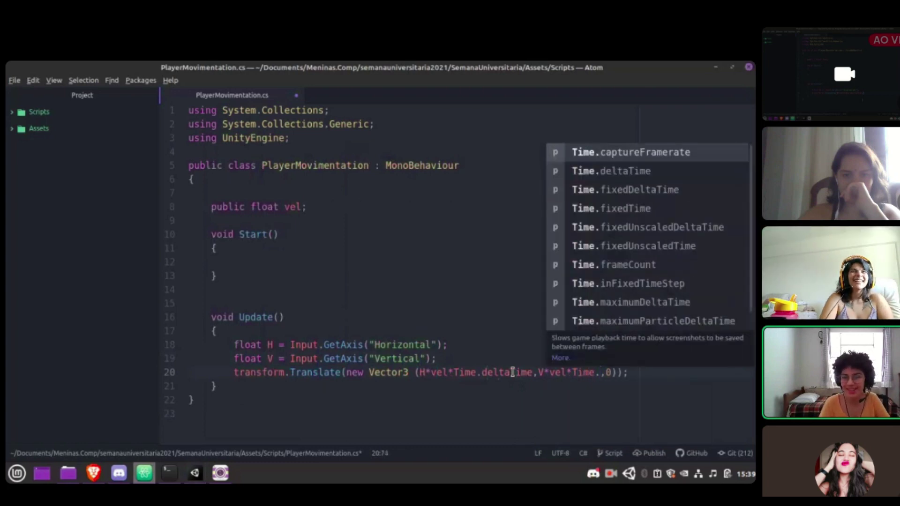
{"action": "key", "text": "Down"}
{"action": "key", "text": "Return"}
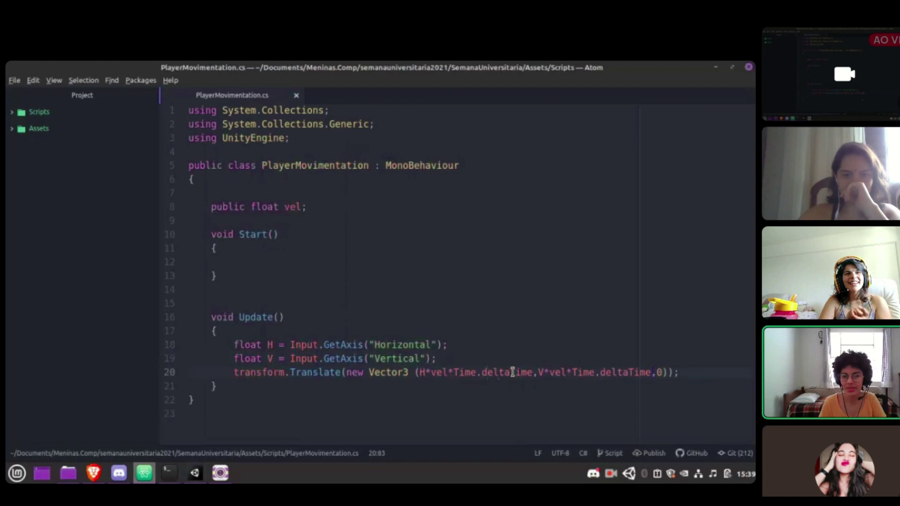
{"action": "key", "text": "ctrl+s"}
- Switch to Unity, run the game and test moving the player both ways along the platform
{"action": "key", "text": "alt+Tab"}
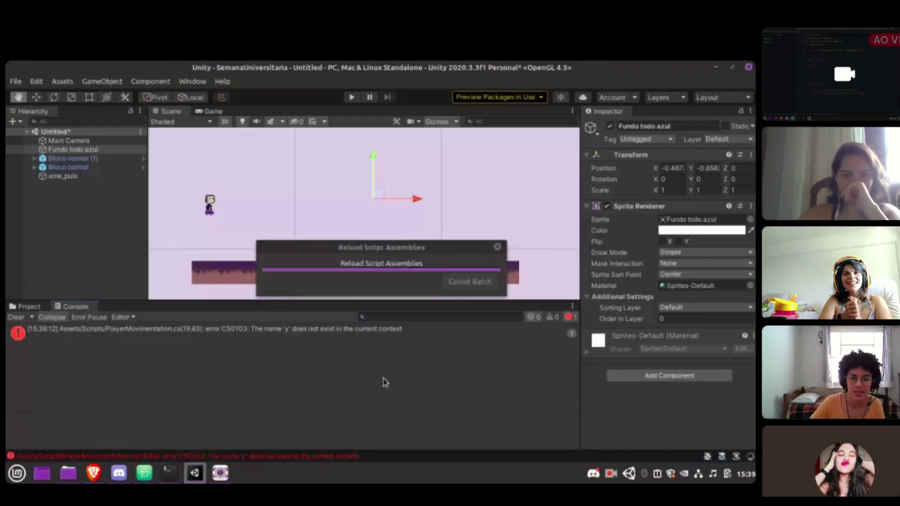
{"action": "left_click", "coordinate": [352, 97]}
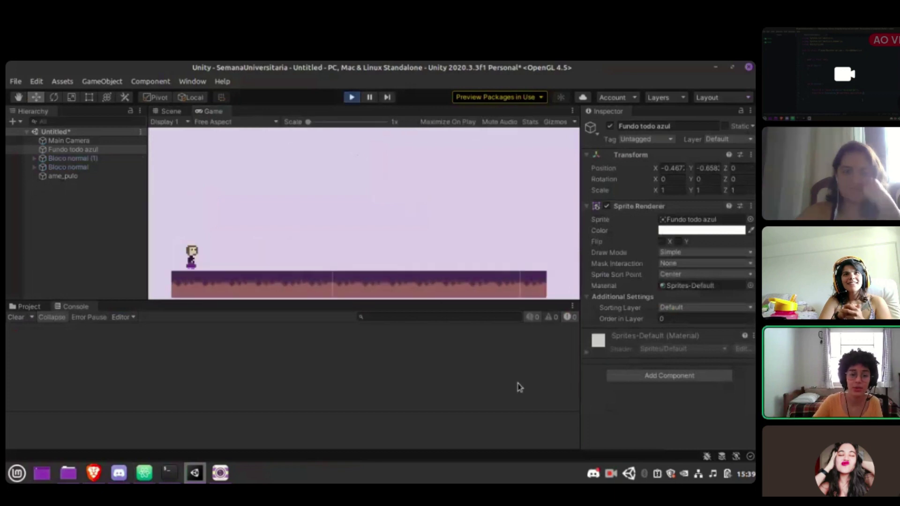
{"action": "key", "text": "Right"}
{"action": "key", "text": "Left"}
{"action": "key", "text": "Right"}
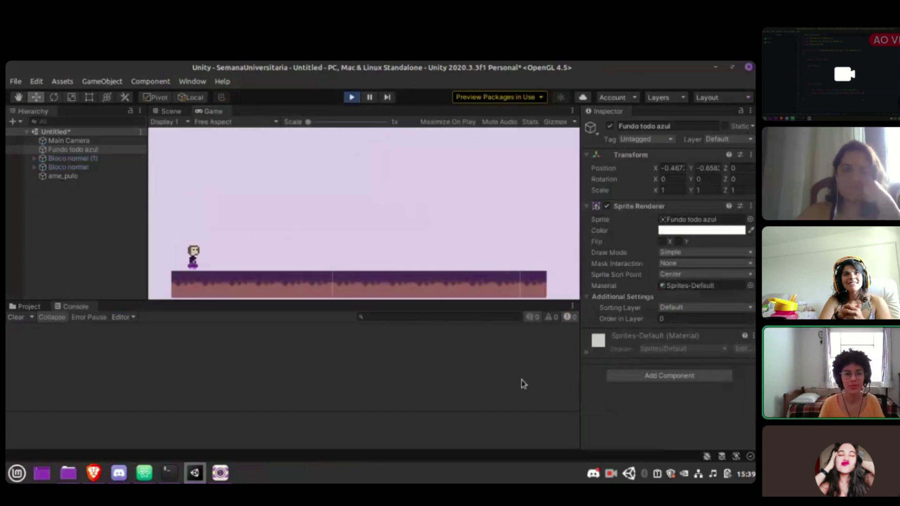
{"action": "key", "text": "Right"}
{"action": "key", "text": "Left"}
{"action": "key", "text": "Right"}
- Inspect the components of ame_pulo, including the Player Movimentation script, while the game is running
{"action": "left_click", "coordinate": [93, 176]}
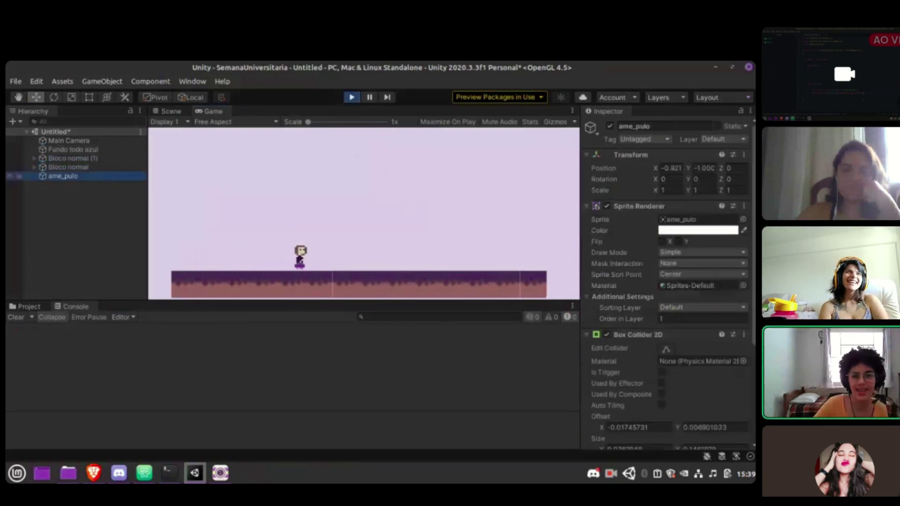
{"action": "scroll", "coordinate": [665, 328], "scroll_direction": "down", "scroll_amount": 5}
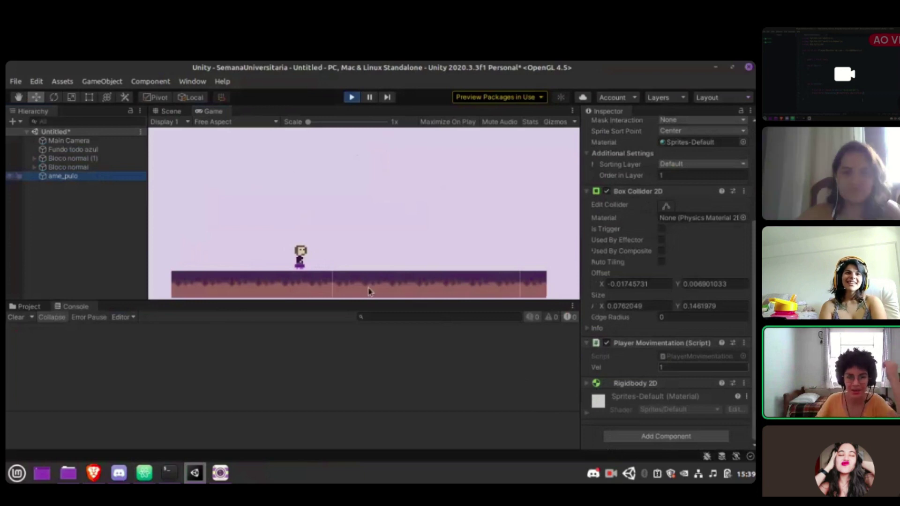
{"action": "key", "text": "Left"}
{"action": "key", "text": "Right"}
- Test walking back and forth and jumping with the player in the Game view, and stop the game
{"action": "left_click", "coordinate": [420, 248]}
{"action": "key", "text": "Left"}
{"action": "key", "text": "Right"}
{"action": "key", "text": "Left"}
{"action": "key", "text": "Left"}
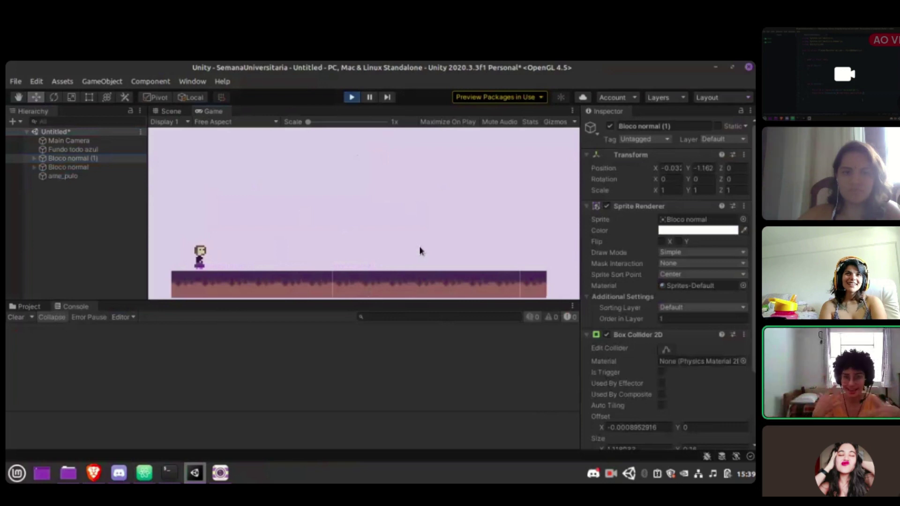
{"action": "key", "text": "Right"}
{"action": "key", "text": "Left"}
{"action": "key", "text": "Right"}
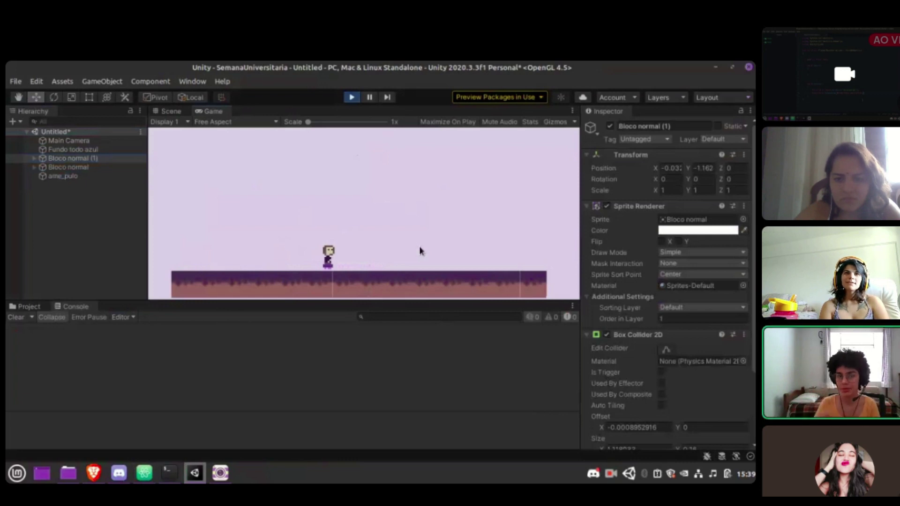
{"action": "key", "text": "Left"}
{"action": "key", "text": "Right"}
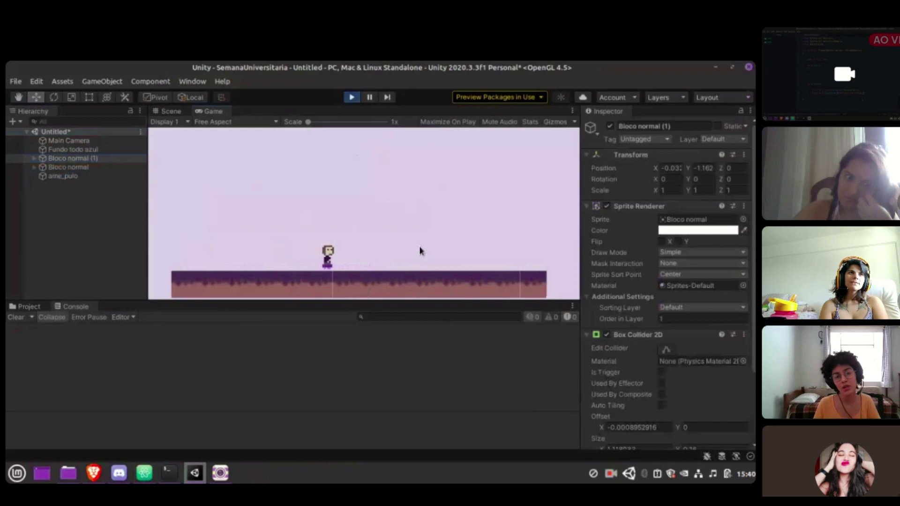
{"action": "key", "text": "Left"}
{"action": "key", "text": "Right"}
{"action": "key", "text": "Left"}
{"action": "key", "text": "Right"}
{"action": "key", "text": "Right"}
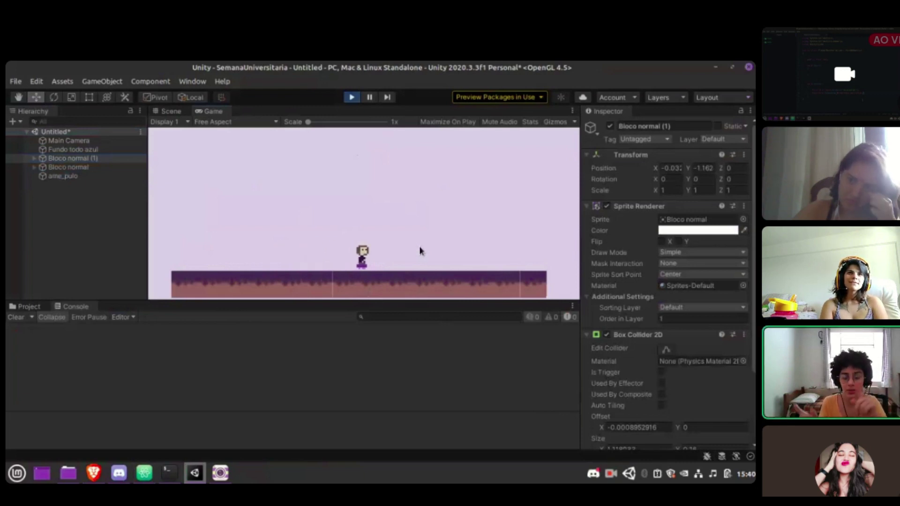
{"action": "key", "text": "Right"}
{"action": "key", "text": "Left"}
{"action": "key", "text": "Right"}
{"action": "key", "text": "Left"}
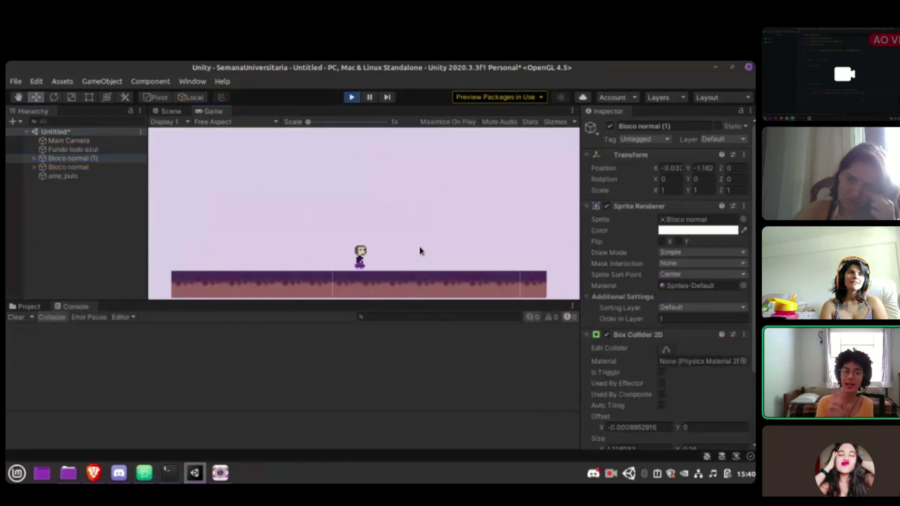
{"action": "key", "text": "Left"}
{"action": "key", "text": "Right"}
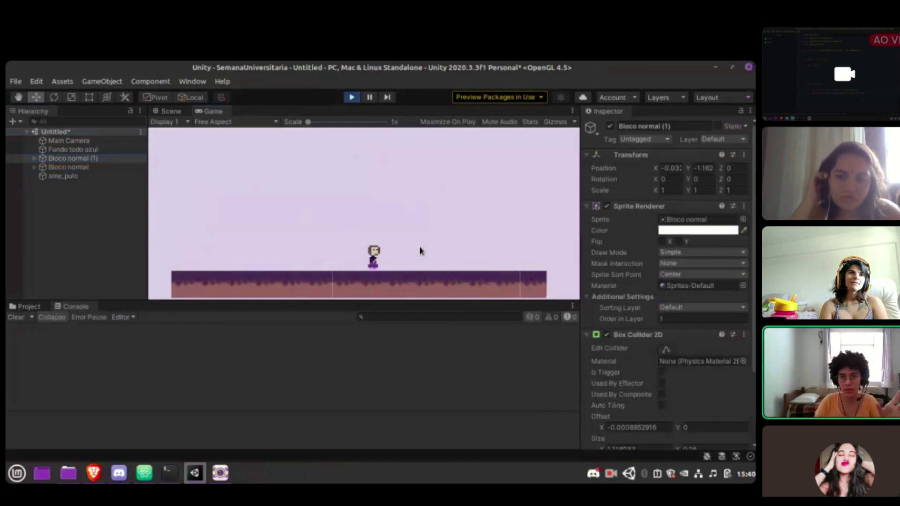
{"action": "key", "text": "Left"}
{"action": "key", "text": "Left"}
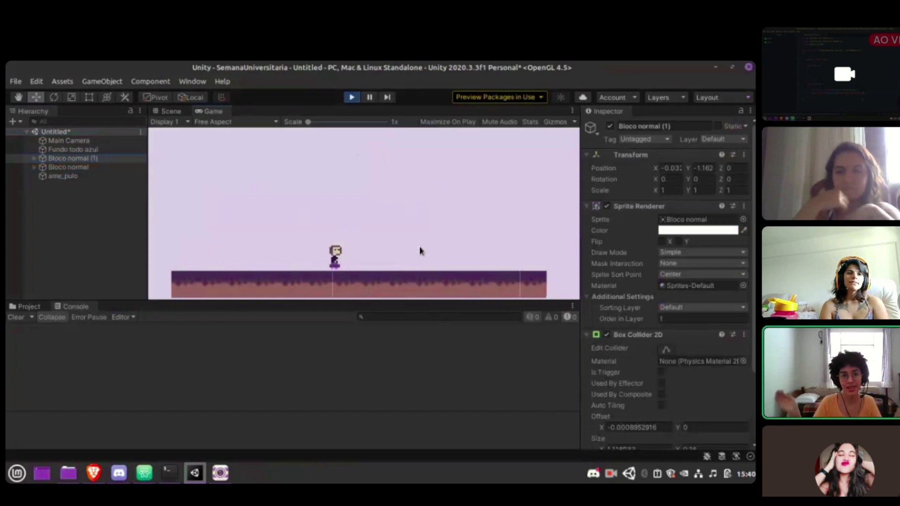
{"action": "key", "text": "Right"}
{"action": "key", "text": "Left"}
{"action": "key", "text": "Right"}
{"action": "key", "text": "space"}
{"action": "key", "text": "Right"}
{"action": "key", "text": "Left"}
{"action": "key", "text": "Right"}
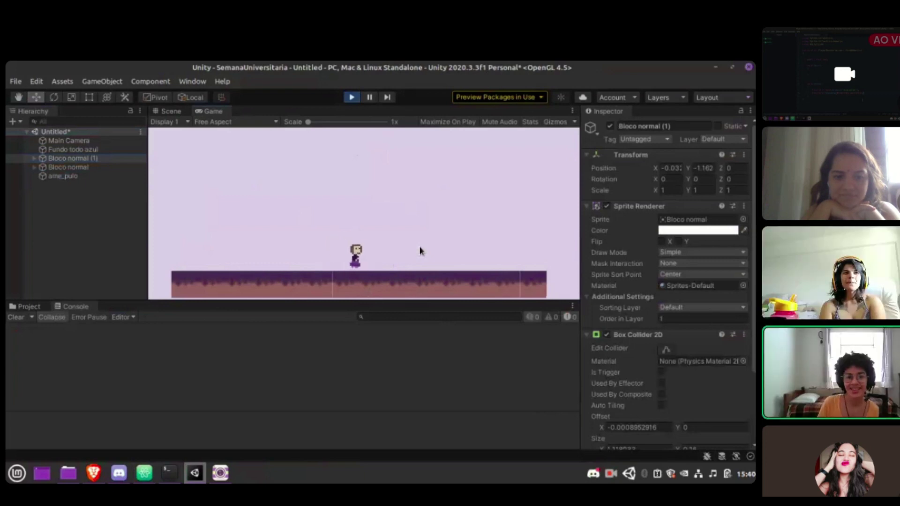
{"action": "key", "text": "Left"}
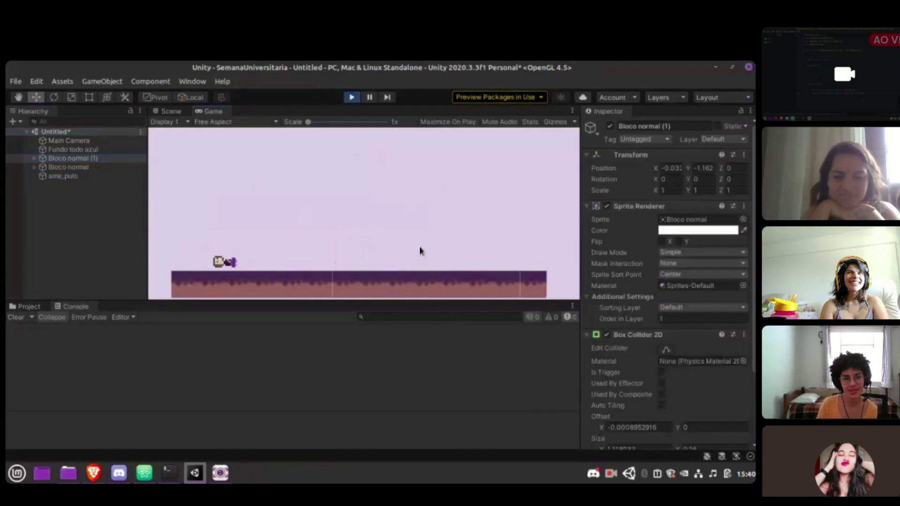
{"action": "key", "text": "space"}
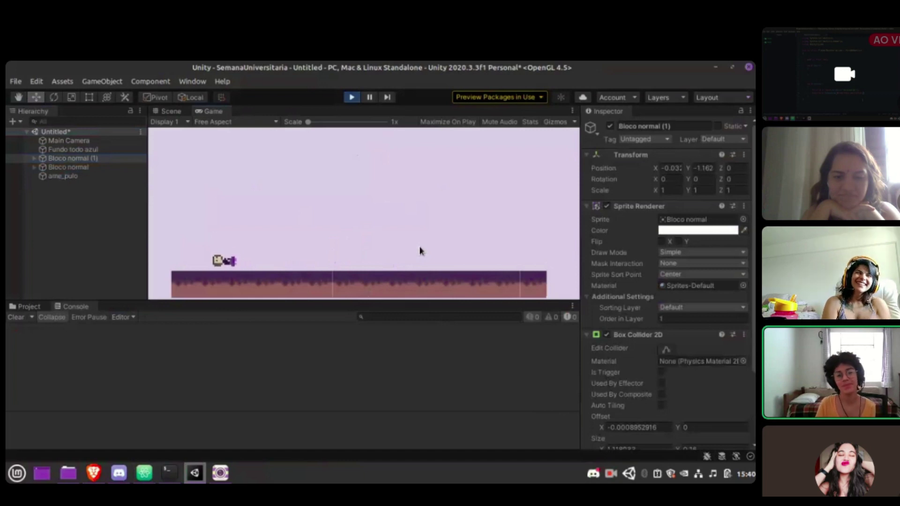
{"action": "left_click", "coordinate": [350, 98]}
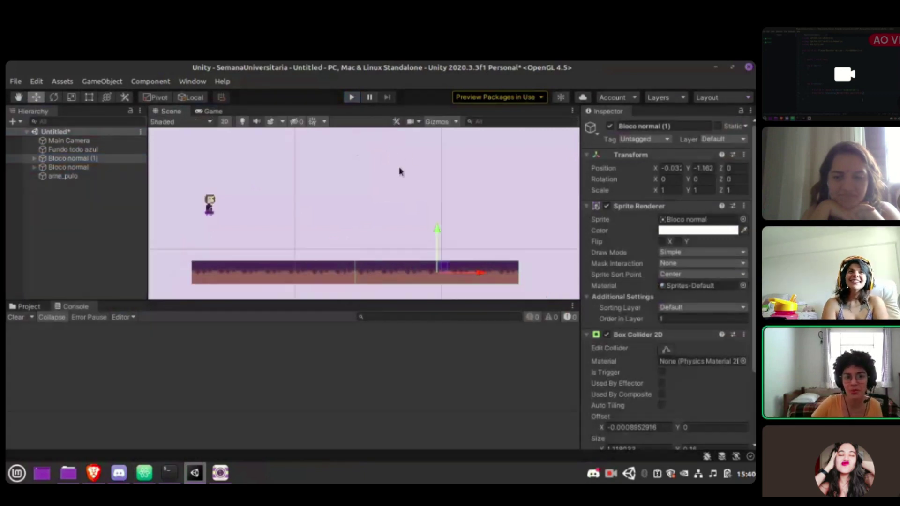
- Review PlayerMovimentation.cs in Atom, return to Unity and run the game again
{"action": "key", "text": "alt+Tab"}
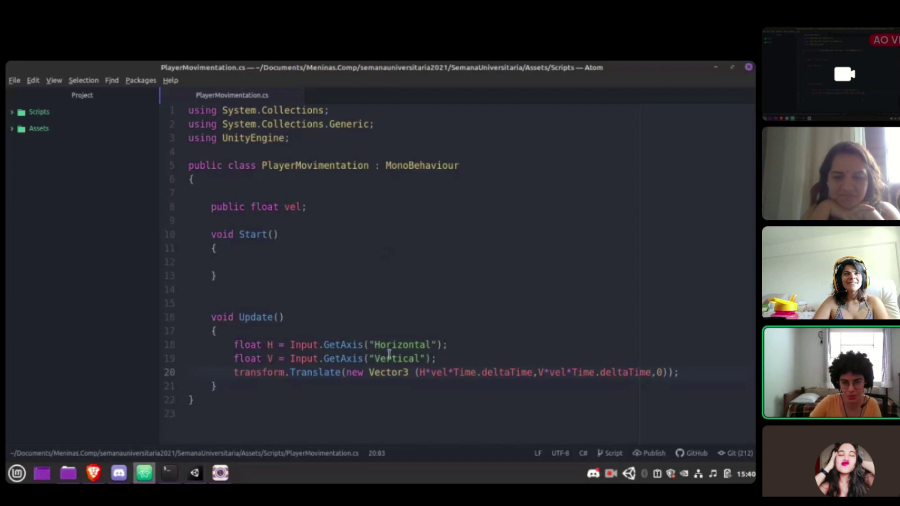
{"action": "key", "text": "alt+Tab"}
{"action": "left_click", "coordinate": [349, 98]}
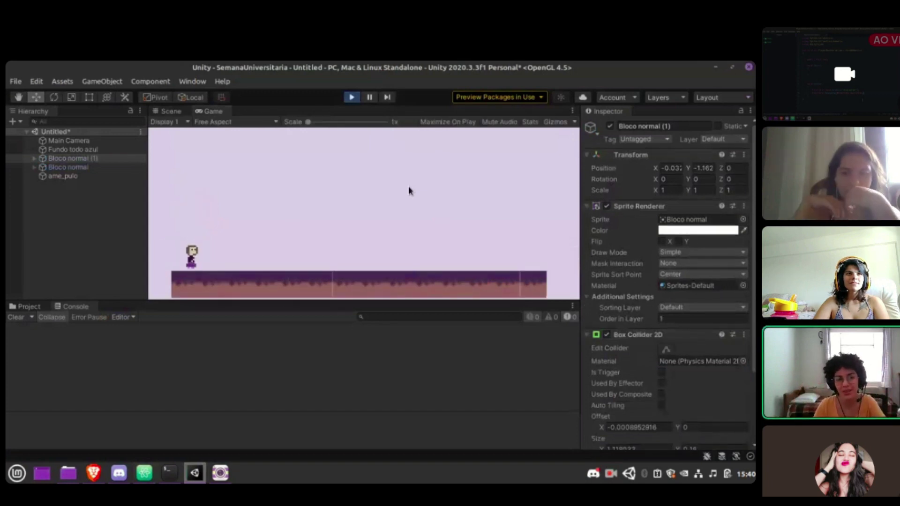
{"action": "scroll", "coordinate": [633, 343], "scroll_direction": "down", "scroll_amount": 4}
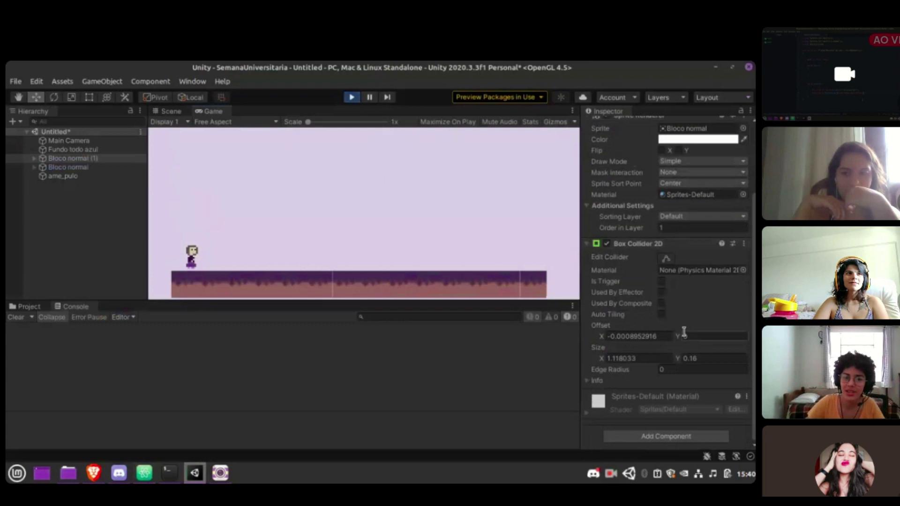
- Select ame_pulo, stop the game and remove its Rigidbody 2D component
{"action": "scroll", "coordinate": [633, 345], "scroll_direction": "up", "scroll_amount": 5}
{"action": "left_click", "coordinate": [63, 175]}
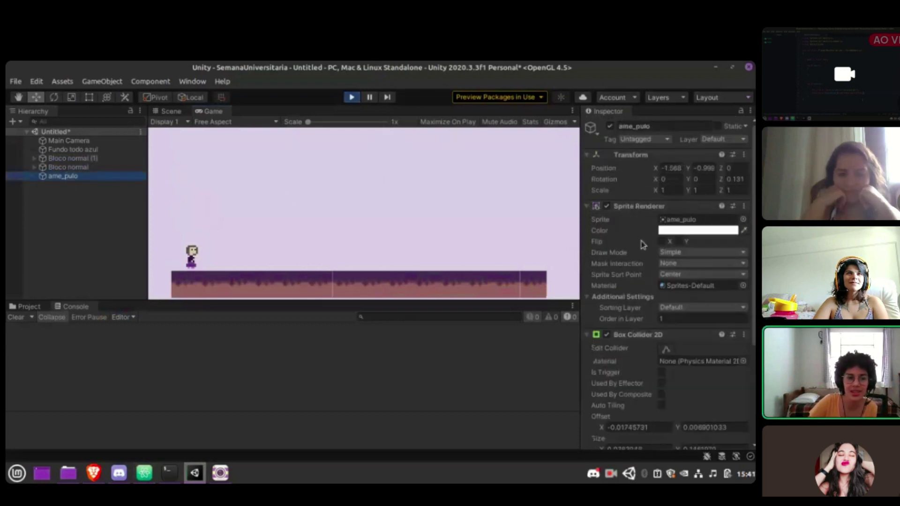
{"action": "scroll", "coordinate": [657, 345], "scroll_direction": "down", "scroll_amount": 5}
{"action": "key", "text": "ctrl+p"}
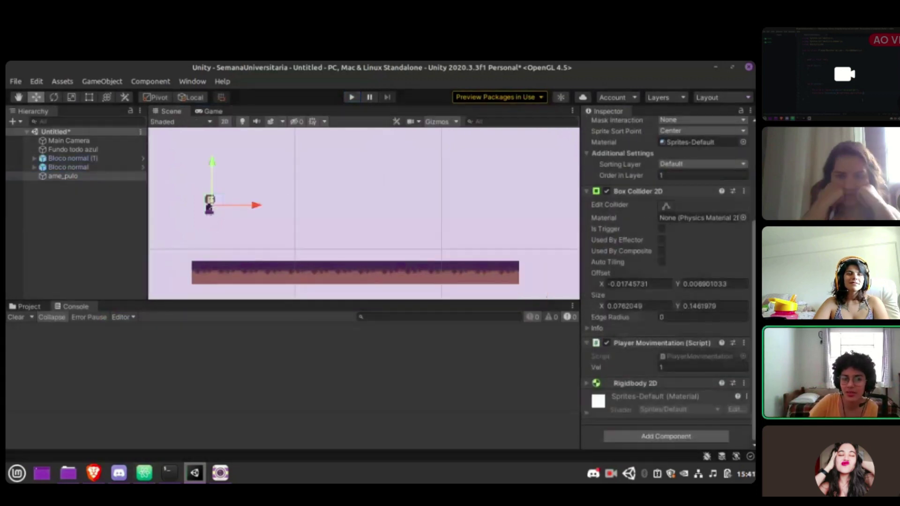
{"action": "left_click", "coordinate": [744, 384]}
{"action": "left_click", "coordinate": [690, 427]}
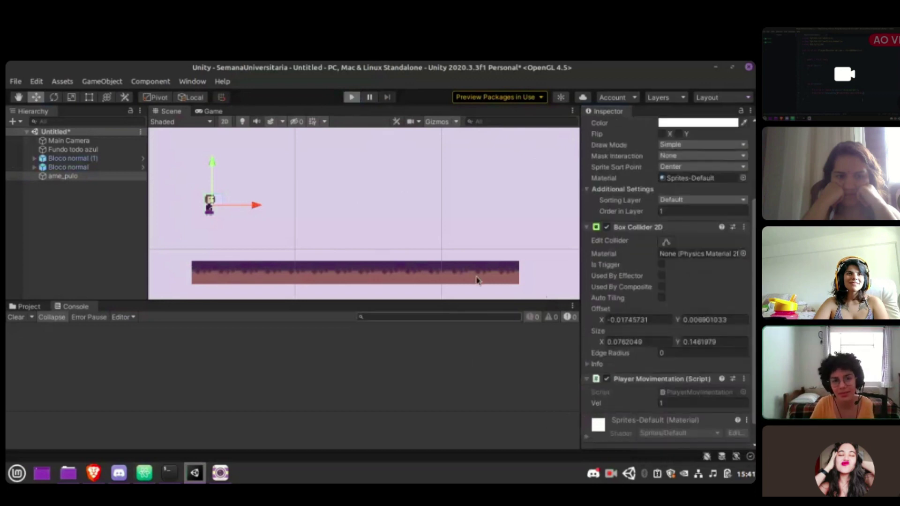
- Run the game, test moving ame_pulo in all four directions without a Rigidbody 2D, and stop the game
{"action": "key", "text": "ctrl+p"}
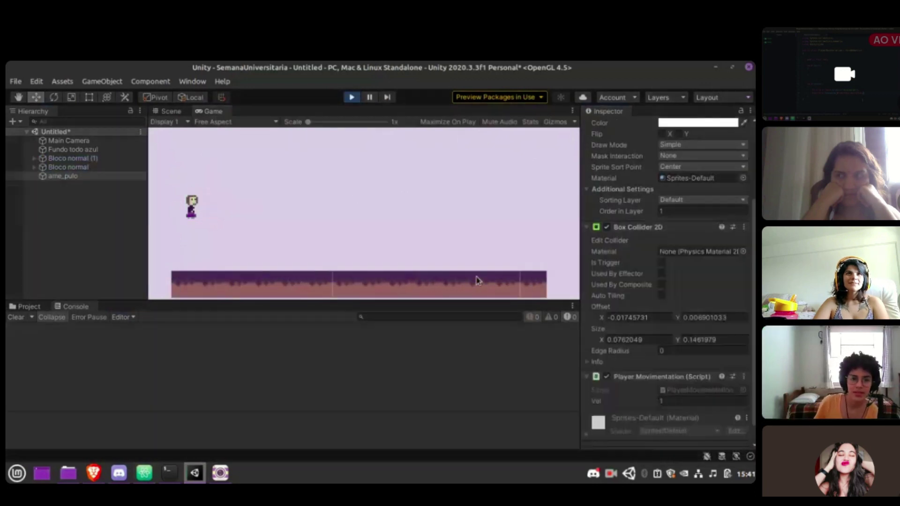
{"action": "key", "text": "Right"}
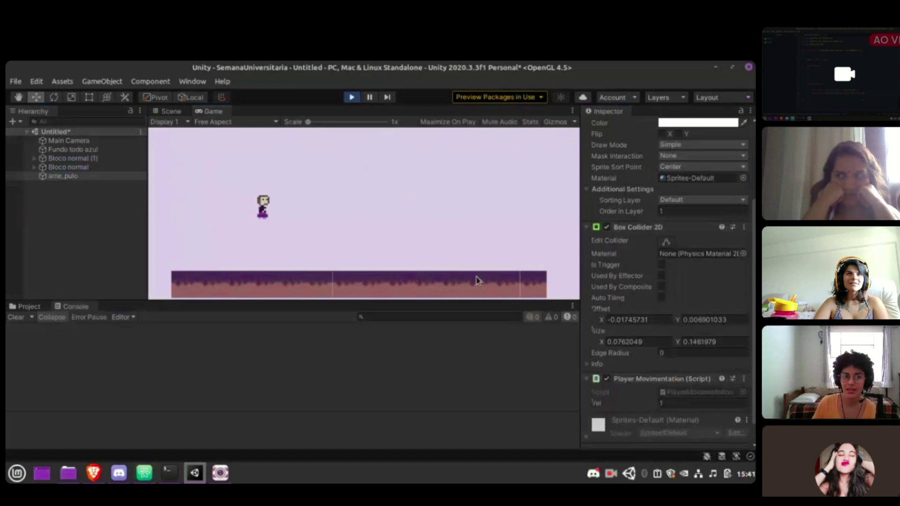
{"action": "key", "text": "Left"}
{"action": "key", "text": "Right"}
{"action": "key", "text": "Up"}
{"action": "key", "text": "Down"}
{"action": "key", "text": "Up"}
{"action": "key", "text": "Down"}
{"action": "key", "text": "Up"}
{"action": "key", "text": "Up"}
{"action": "key", "text": "Down"}
{"action": "key", "text": "Right"}
{"action": "key", "text": "Left"}
{"action": "key", "text": "Right"}
{"action": "key", "text": "Down"}
{"action": "key", "text": "Up"}
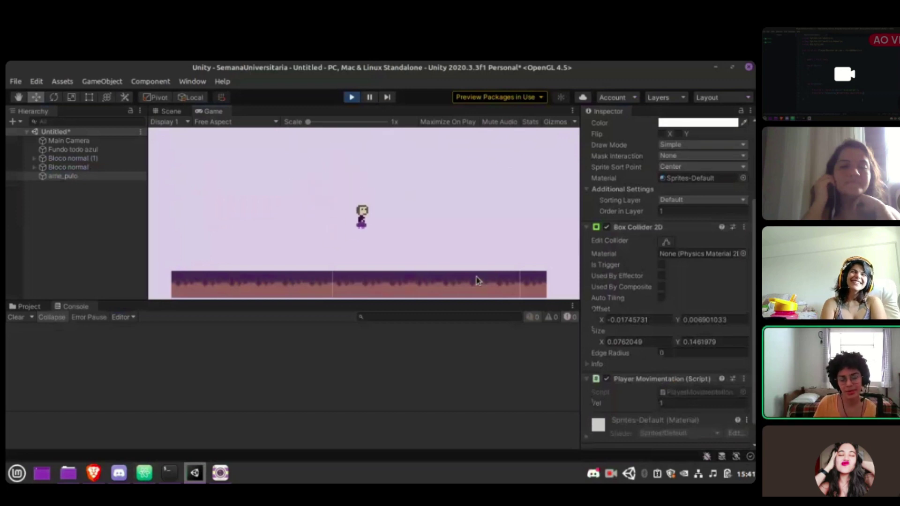
{"action": "key", "text": "Left"}
{"action": "key", "text": "Down"}
{"action": "key", "text": "Right"}
{"action": "key", "text": "Up"}
{"action": "key", "text": "Left"}
{"action": "key", "text": "Down"}
{"action": "key", "text": "Right"}
{"action": "key", "text": "Up"}
{"action": "key", "text": "Left"}
{"action": "key", "text": "Down"}
{"action": "key", "text": "Right"}
{"action": "key", "text": "Up"}
{"action": "key", "text": "Left"}
{"action": "key", "text": "Right"}
{"action": "key", "text": "Left"}
{"action": "key", "text": "Right"}
{"action": "key", "text": "Down"}
{"action": "key", "text": "Left"}
{"action": "key", "text": "Up"}
{"action": "key", "text": "ctrl+p"}
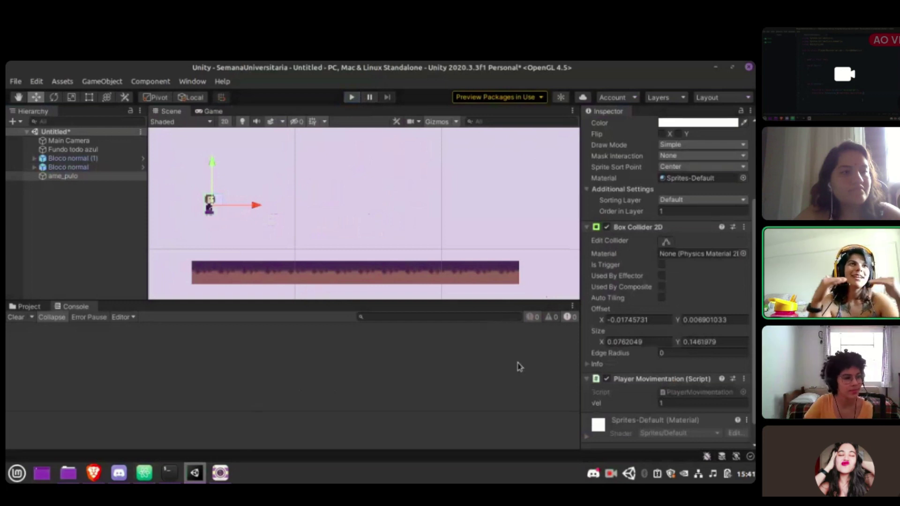
- Add a Rigidbody 2D component back to ame_pulo, then run the game briefly to check it and stop it
{"action": "scroll", "coordinate": [629, 331], "scroll_direction": "down", "scroll_amount": 2}
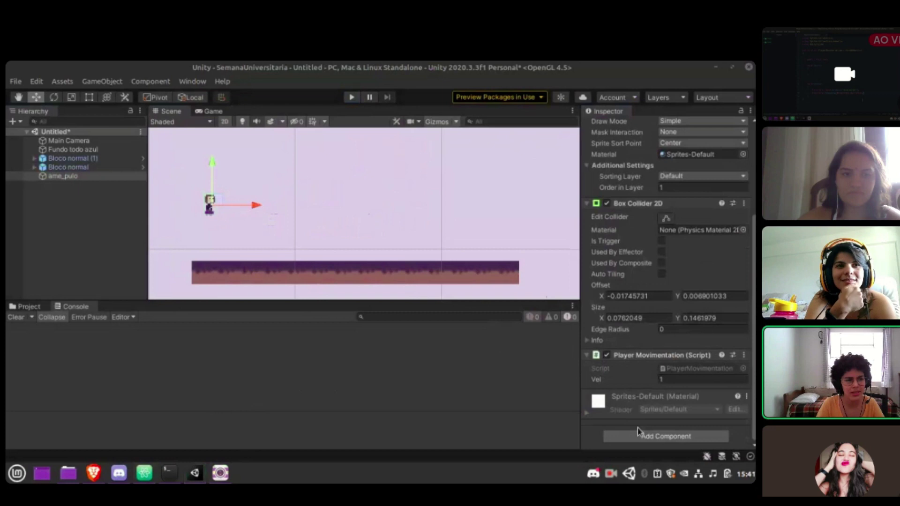
{"action": "key", "text": "Return"}
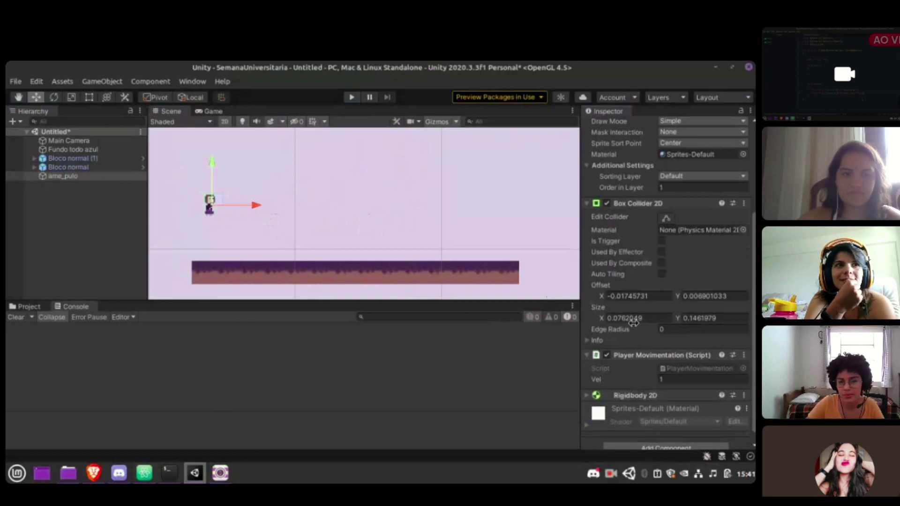
{"action": "left_click", "coordinate": [350, 99]}
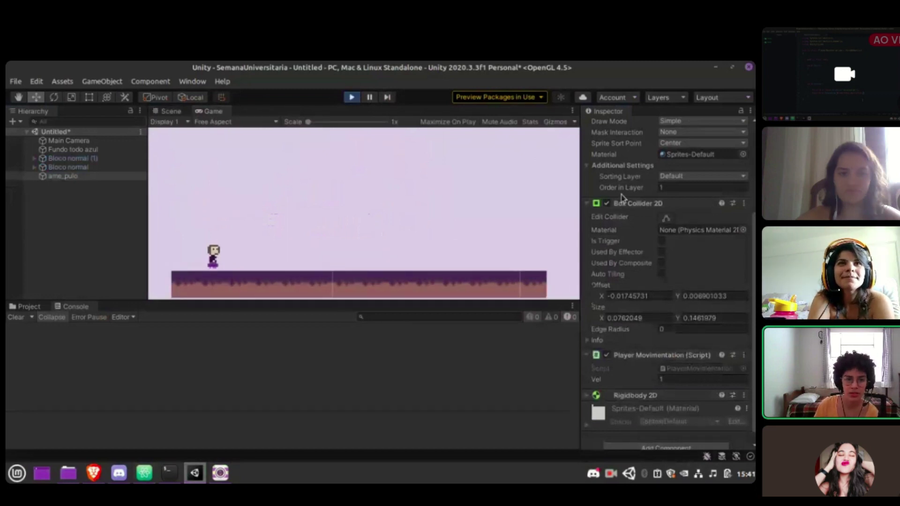
{"action": "left_click", "coordinate": [351, 97]}
- Switch to Atom, rename the vel variable to velH, declare public float velV below it, and save PlayerMovimentation.cs
{"action": "key", "text": "alt+Tab"}
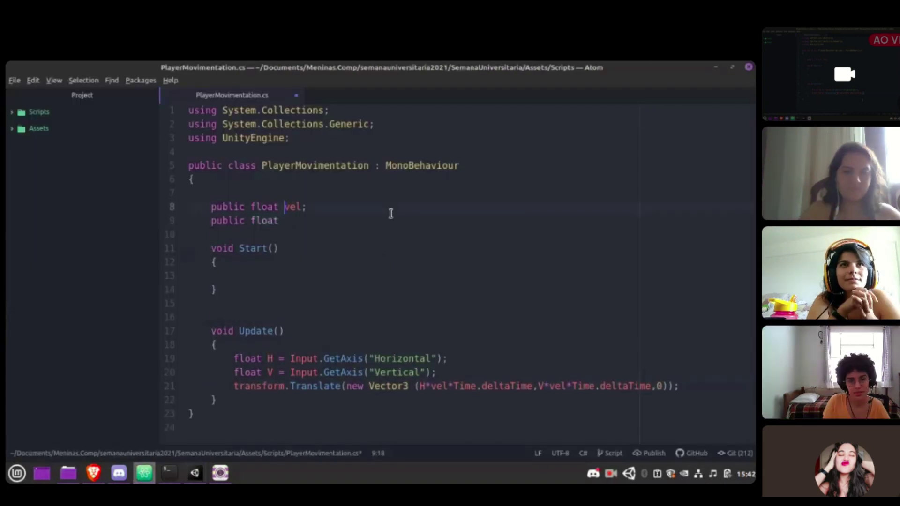
{"action": "key", "text": "Right"}
{"action": "key", "text": "Right"}
{"action": "key", "text": "Right"}
{"action": "type", "text": "H"}
{"action": "key", "text": "Down"}
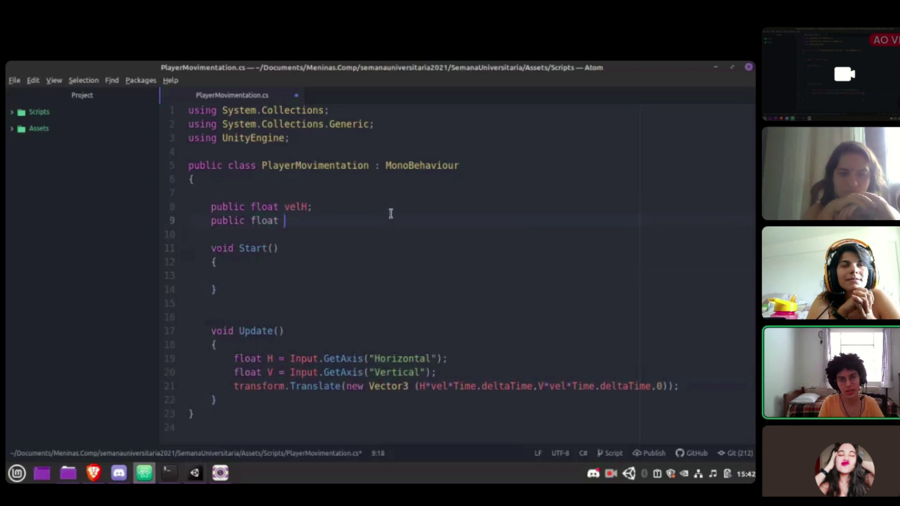
{"action": "type", "text": "velV;"}
{"action": "key", "text": "ctrl+s"}
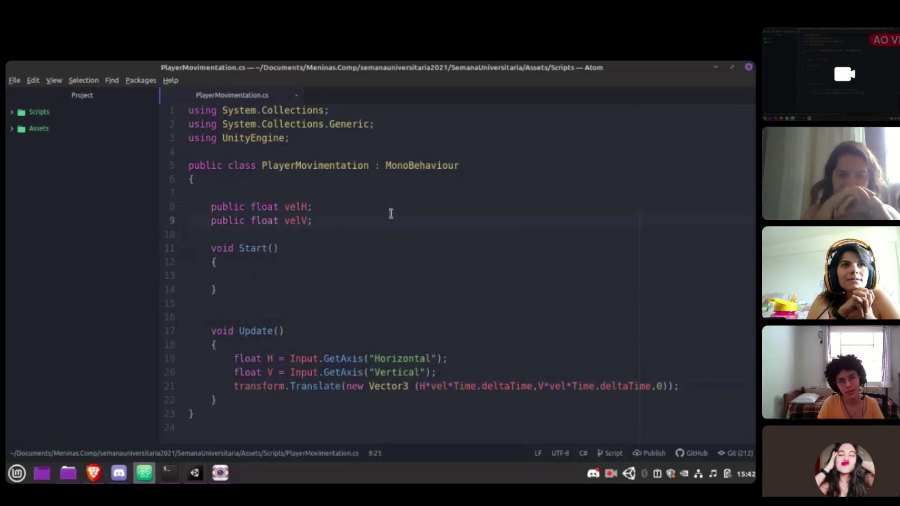
- Replace vel with velH in the horizontal term of the transform.Translate line in Update()
{"action": "key", "text": "Down"}
{"action": "key", "text": "Down"}
{"action": "key", "text": "Down"}
{"action": "key", "text": "Down"}
{"action": "key", "text": "Down"}
{"action": "key", "text": "Right"}
{"action": "key", "text": "Down"}
{"action": "key", "text": "Right"}
{"action": "key", "text": "Right"}
{"action": "key", "text": "Right"}
{"action": "key", "text": "Right"}
{"action": "key", "text": "Right"}
{"action": "key", "text": "Right"}
{"action": "key", "text": "Right"}
{"action": "key", "text": "Right"}
{"action": "key", "text": "Right"}
{"action": "key", "text": "Right"}
{"action": "key", "text": "Right"}
{"action": "key", "text": "Right"}
{"action": "key", "text": "Right"}
{"action": "key", "text": "Right"}
{"action": "key", "text": "Right"}
{"action": "key", "text": "Right"}
{"action": "key", "text": "Right"}
{"action": "key", "text": "Right"}
{"action": "key", "text": "Right"}
{"action": "key", "text": "Right"}
{"action": "key", "text": "Right"}
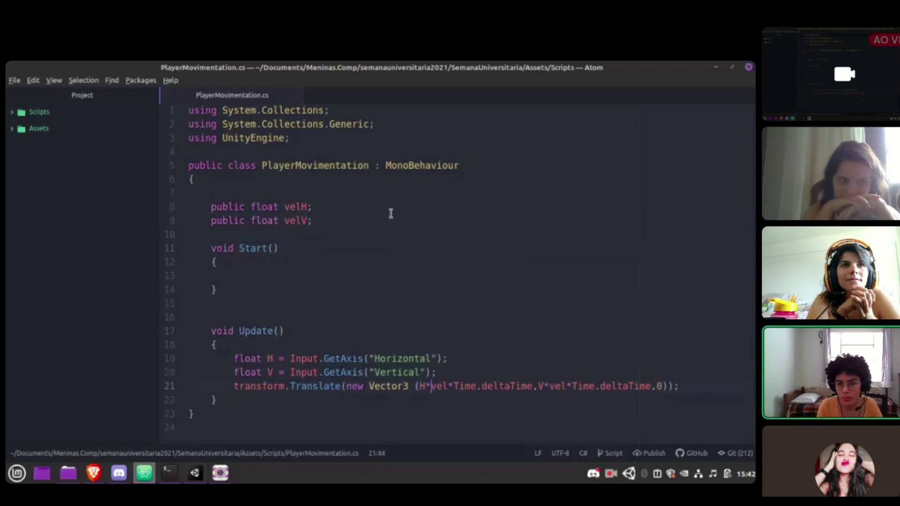
{"action": "key", "text": "Left"}
{"action": "key", "text": "Left"}
{"action": "key", "text": "Left"}
{"action": "key", "text": "Left"}
{"action": "key", "text": "Left"}
{"action": "key", "text": "Left"}
{"action": "key", "text": "Left"}
{"action": "key", "text": "Left"}
{"action": "key", "text": "Left"}
{"action": "key", "text": "Left"}
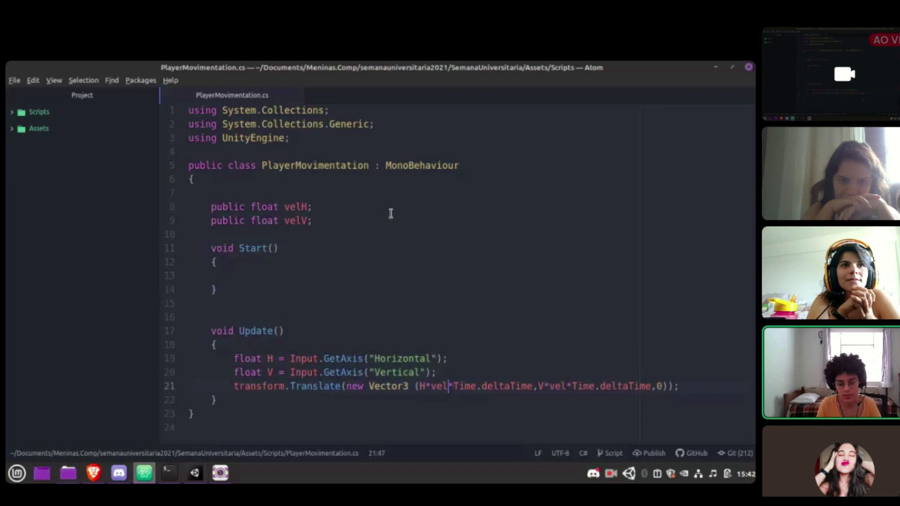
{"action": "type", "text": "H"}
- Replace vel with velV in the vertical term of transform.Translate and save the script
{"action": "key", "text": "Right"}
{"action": "key", "text": "Right"}
{"action": "key", "text": "Right"}
{"action": "key", "text": "Right"}
{"action": "key", "text": "Right"}
{"action": "key", "text": "Right"}
{"action": "key", "text": "Right"}
{"action": "key", "text": "Right"}
{"action": "key", "text": "Right"}
{"action": "key", "text": "Right"}
{"action": "key", "text": "Right"}
{"action": "key", "text": "Right"}
{"action": "key", "text": "Right"}
{"action": "key", "text": "Right"}
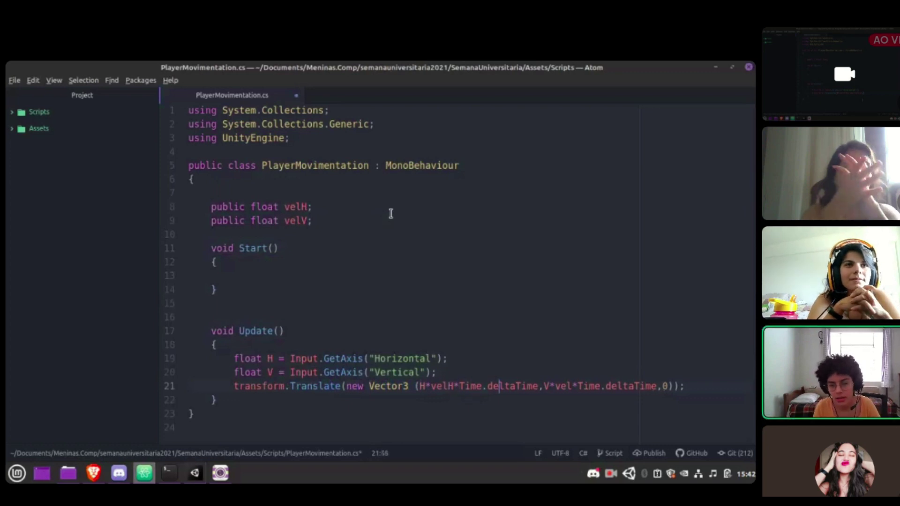
{"action": "key", "text": "Right"}
{"action": "key", "text": "Right"}
{"action": "key", "text": "Right"}
{"action": "key", "text": "Right"}
{"action": "key", "text": "Right"}
{"action": "key", "text": "Right"}
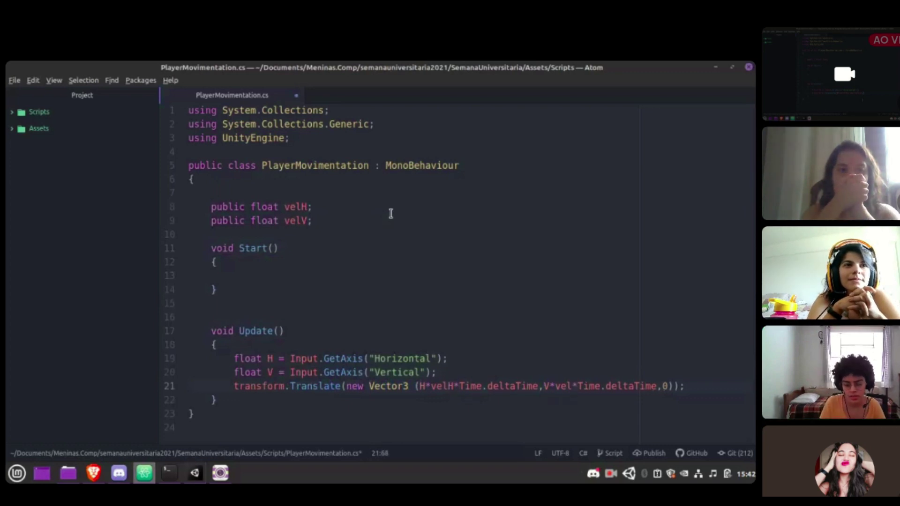
{"action": "type", "text": "V"}
{"action": "key", "text": "Right"}
{"action": "key", "text": "ctrl+s"}
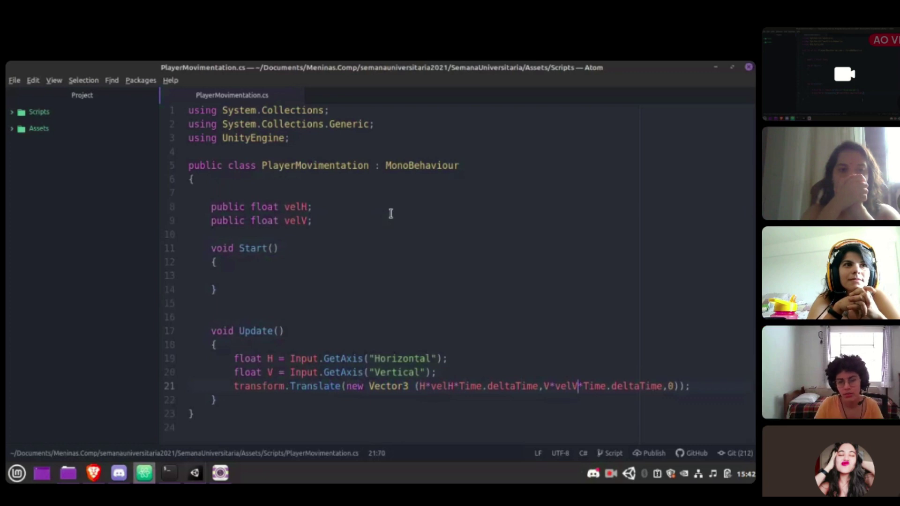
- Switch to Unity and inspect the Vel H and Vel V properties of ame_pulo's Player Movimentation script
{"action": "key", "text": "alt+Tab"}
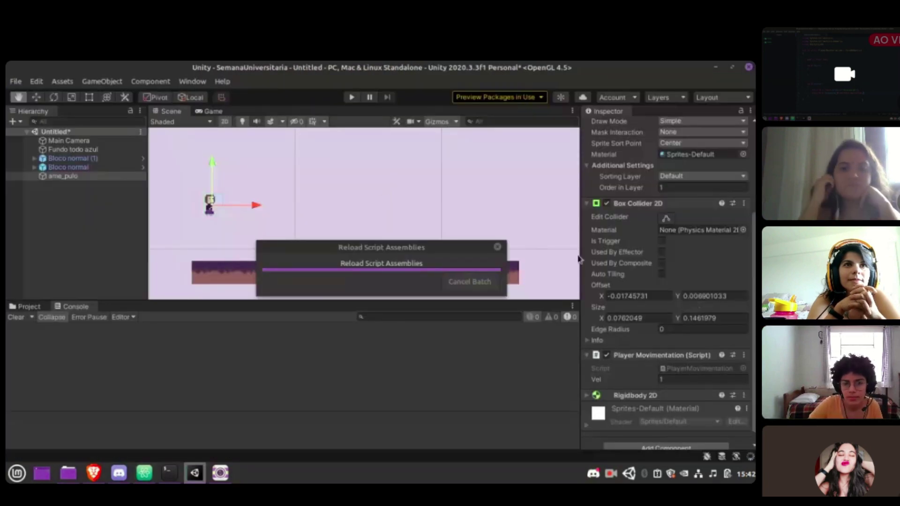
{"action": "left_click", "coordinate": [683, 379]}
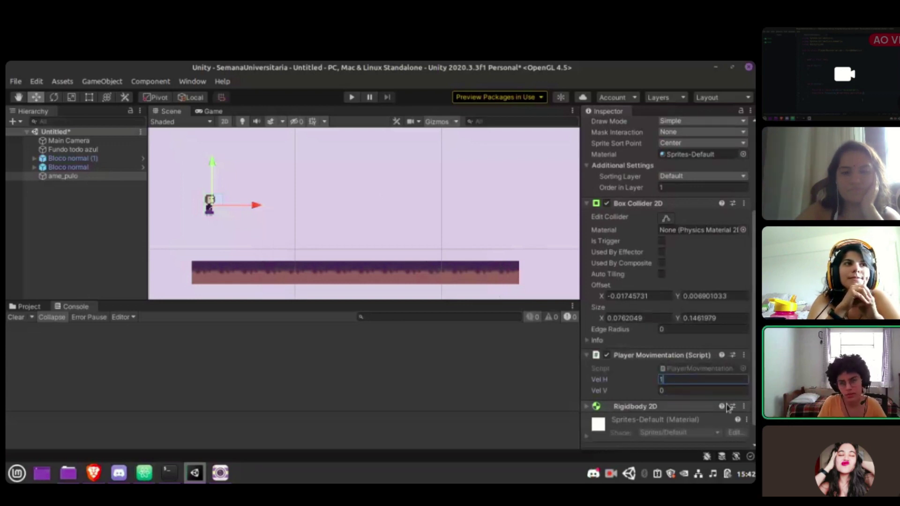
{"action": "left_click", "coordinate": [699, 389]}
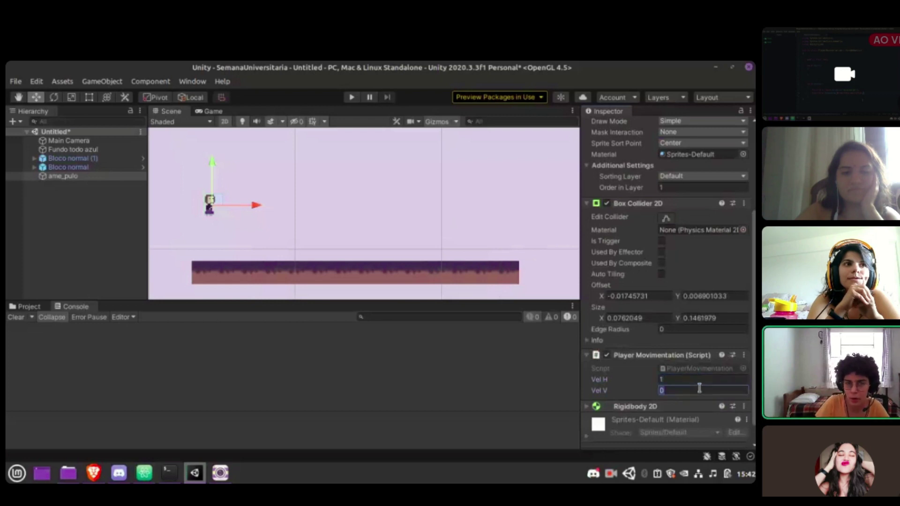
{"action": "left_click", "coordinate": [304, 171]}
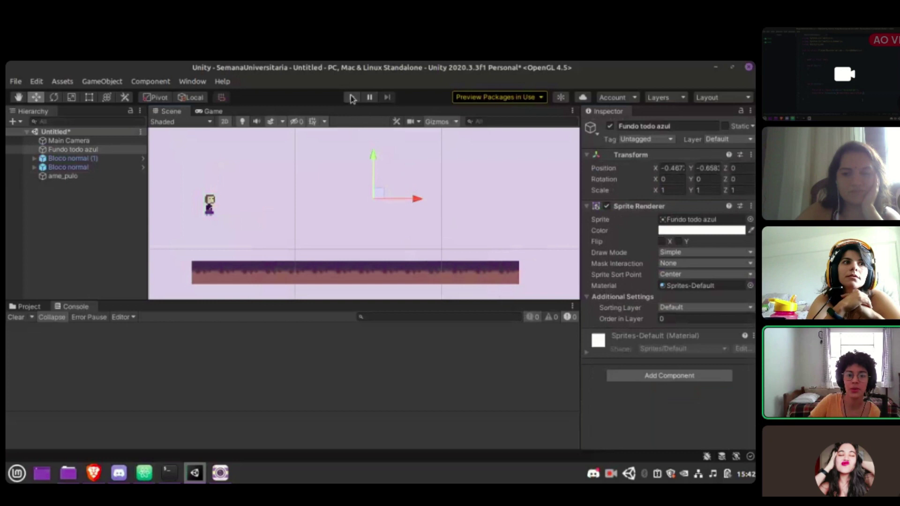
- Run the game, set ame_pulo's Vel V to 10000 and test the upward movement
{"action": "left_click", "coordinate": [352, 97]}
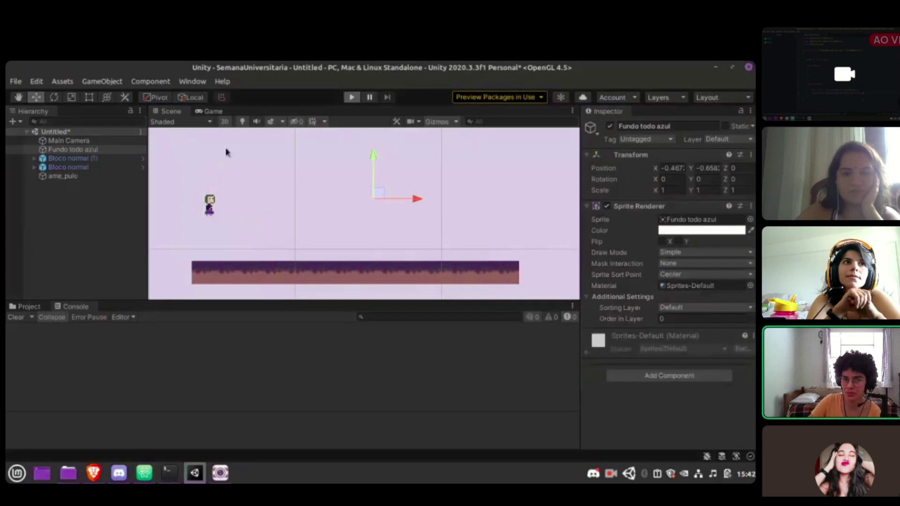
{"action": "left_click", "coordinate": [93, 176]}
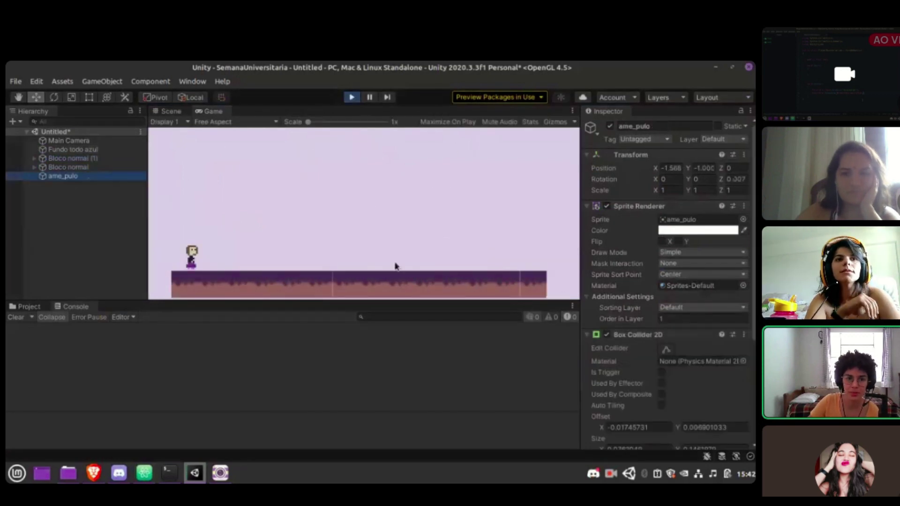
{"action": "scroll", "coordinate": [672, 356], "scroll_direction": "down", "scroll_amount": 5}
{"action": "left_click", "coordinate": [672, 367]}
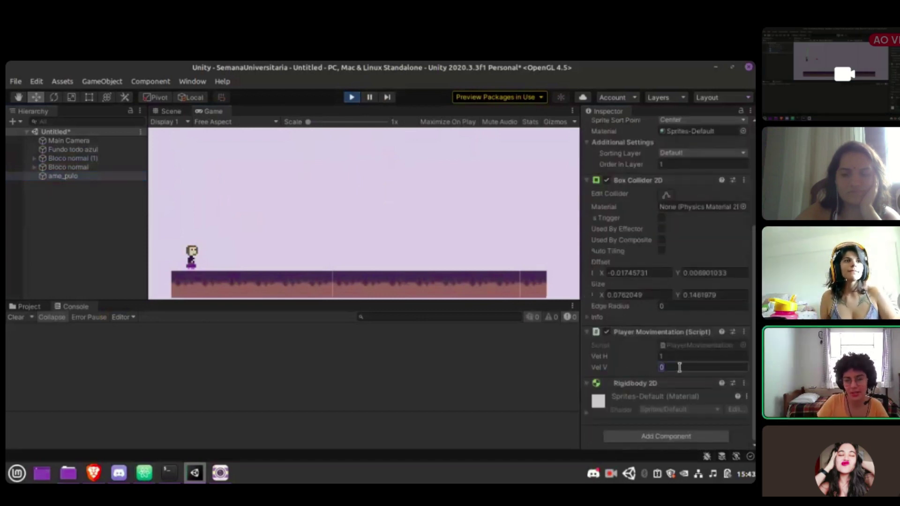
{"action": "type", "text": "1---"}
{"action": "key", "text": "BackSpace"}
{"action": "key", "text": "BackSpace"}
{"action": "key", "text": "BackSpace"}
{"action": "type", "text": "0000"}
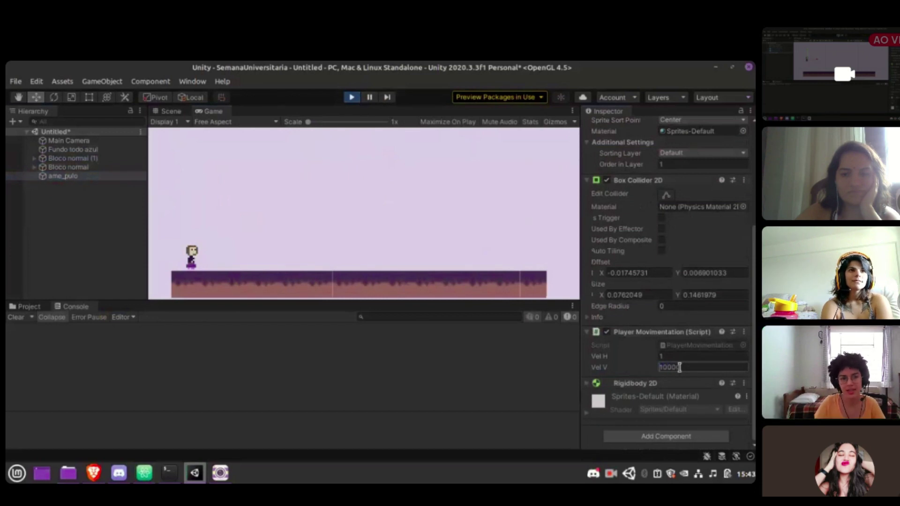
{"action": "left_click", "coordinate": [407, 167]}
{"action": "key", "text": "space"}
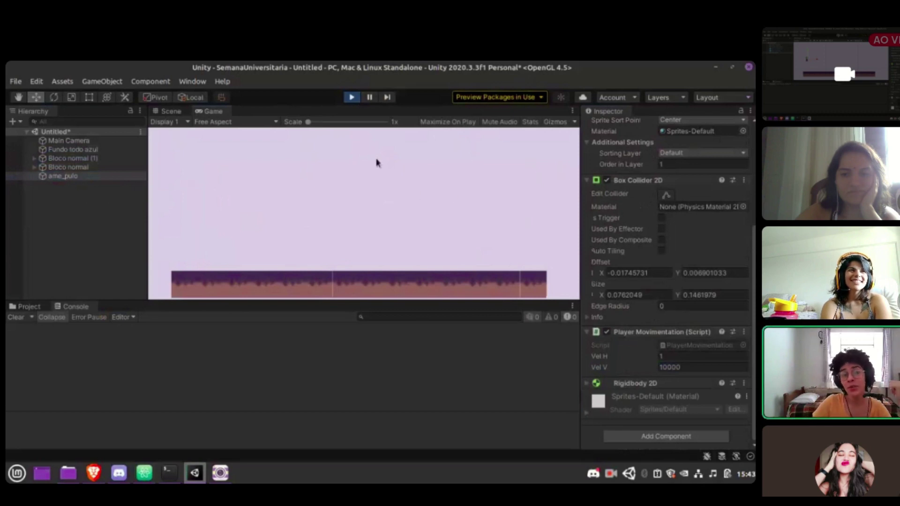
- Stop the game and set Vel V to 3 in ame_pulo's Player Movimentation script
{"action": "left_click", "coordinate": [352, 97]}
{"action": "left_click", "coordinate": [677, 367]}
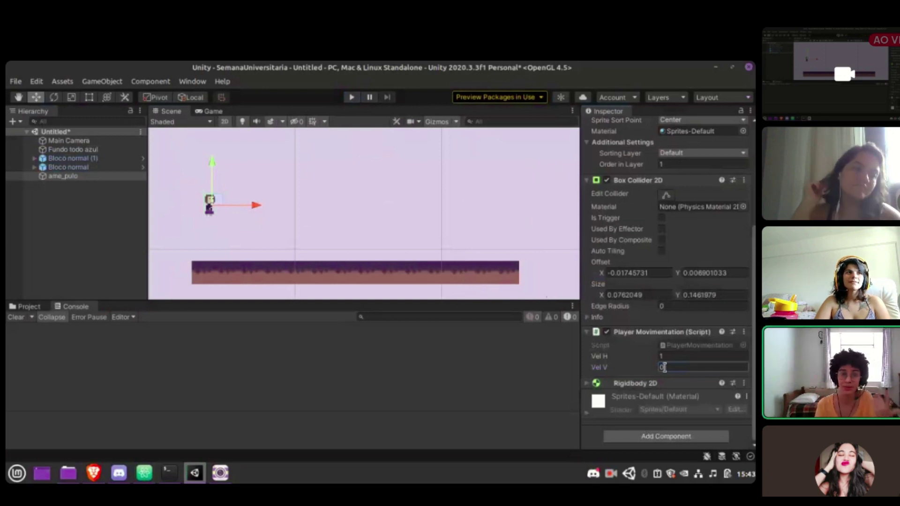
{"action": "type", "text": "1"}
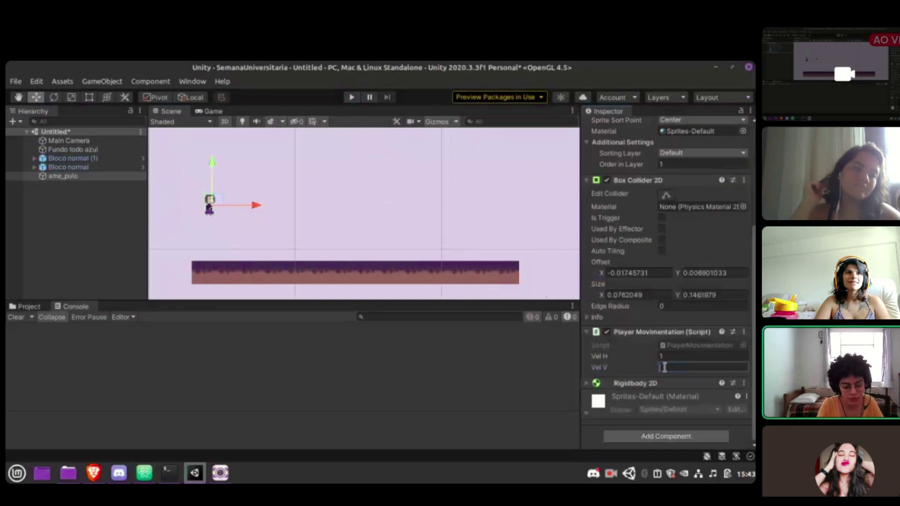
- Run the game and test walking and rising with ame_pulo at the new vertical speed
{"action": "left_click", "coordinate": [351, 97]}
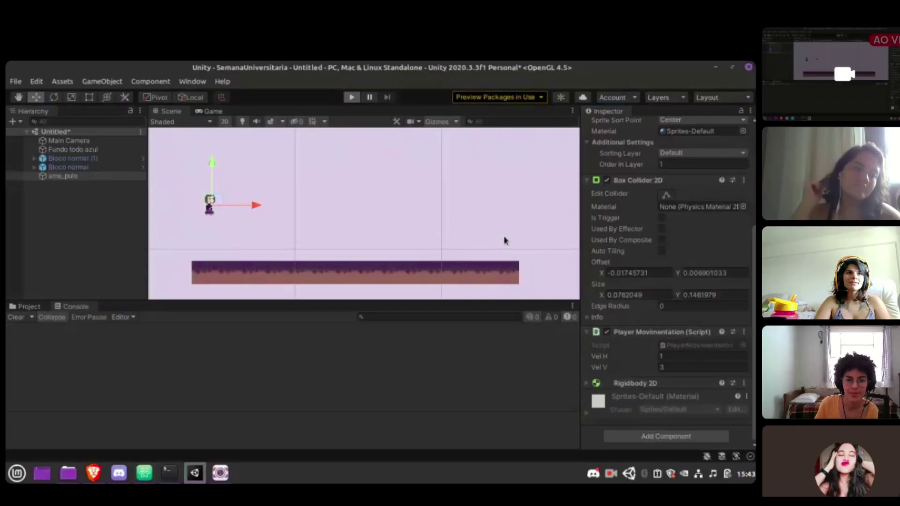
{"action": "key", "text": "Right"}
{"action": "key", "text": "space"}
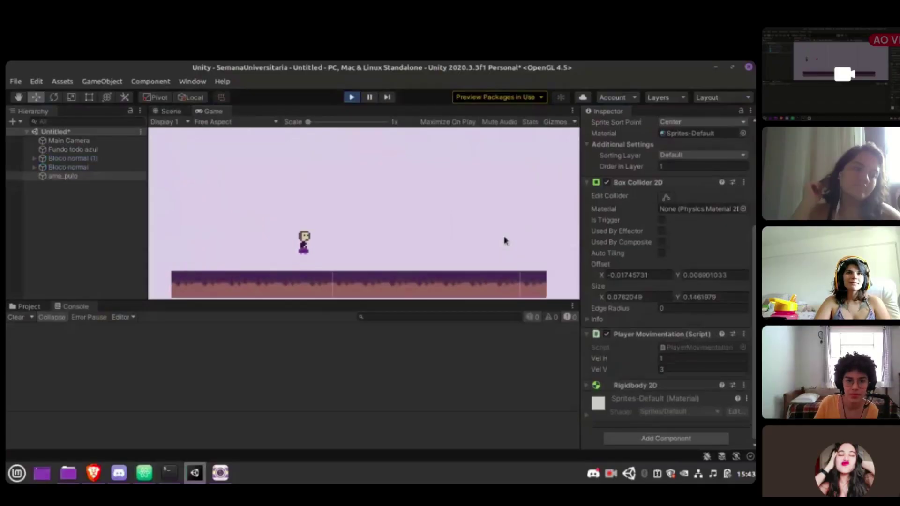
{"action": "key", "text": "space"}
{"action": "key", "text": "space"}
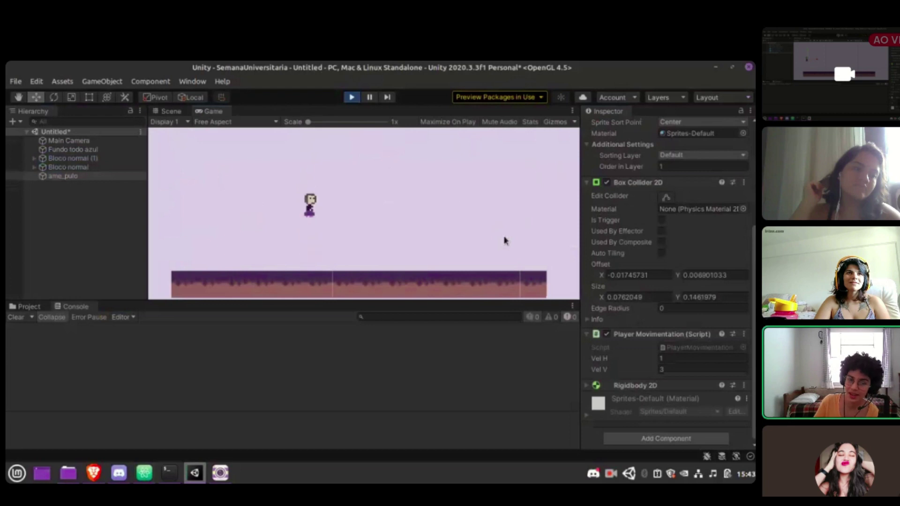
{"action": "key", "text": "space"}
{"action": "key", "text": "space"}
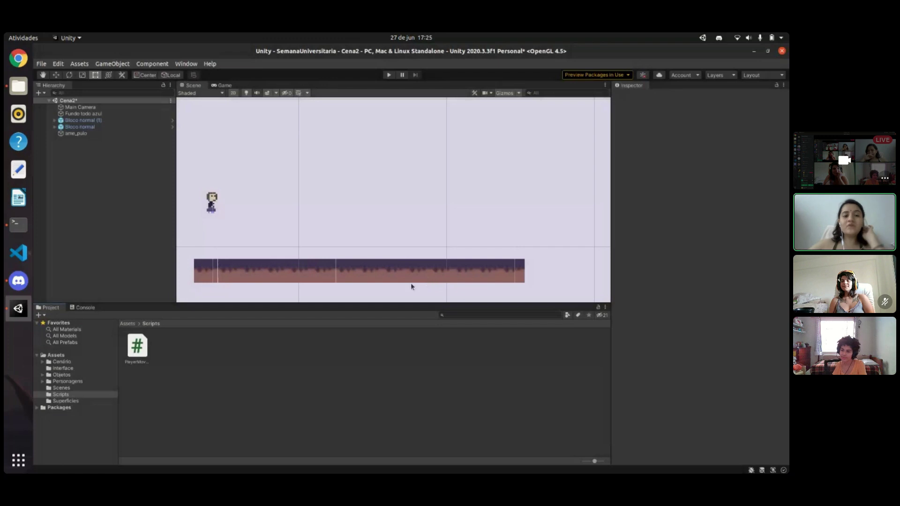
- Browse the Interface and Objetos asset folders and open the Abaco folder inside Objetos
{"action": "left_click", "coordinate": [63, 368]}
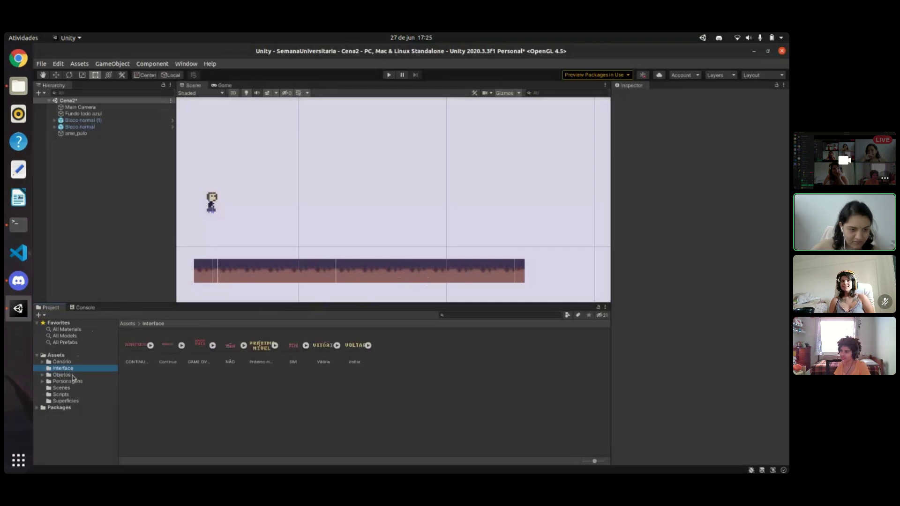
{"action": "left_click", "coordinate": [70, 375]}
{"action": "double_click", "coordinate": [137, 347]}
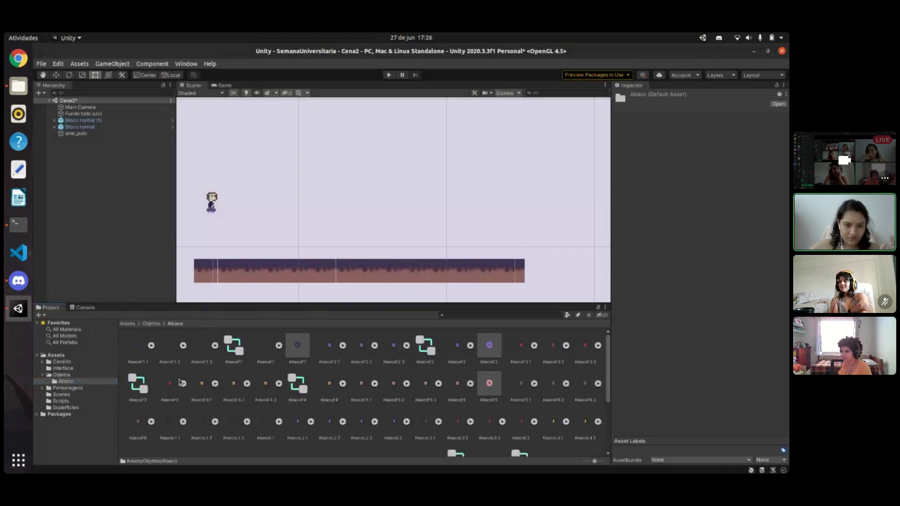
- Place the AbacoF3 sprite in the scene just above the platform and add a Box Collider 2D to it
{"action": "left_click", "coordinate": [169, 399]}
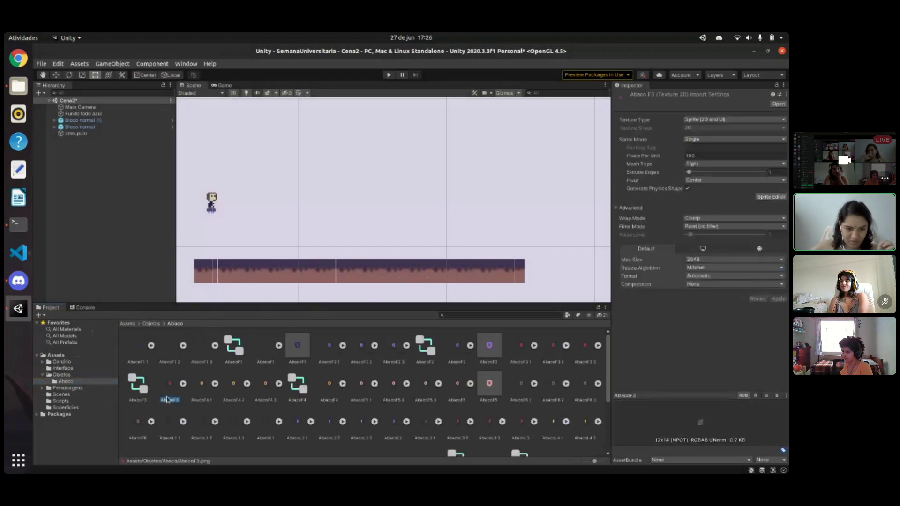
{"action": "left_click_drag", "start_coordinate": [172, 385], "coordinate": [309, 235]}
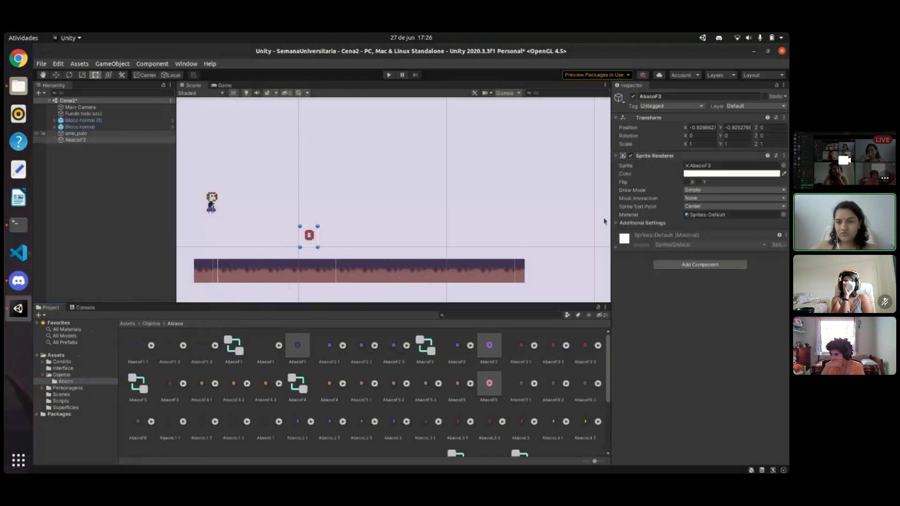
{"action": "left_click", "coordinate": [715, 270]}
{"action": "type", "text": "Col"}
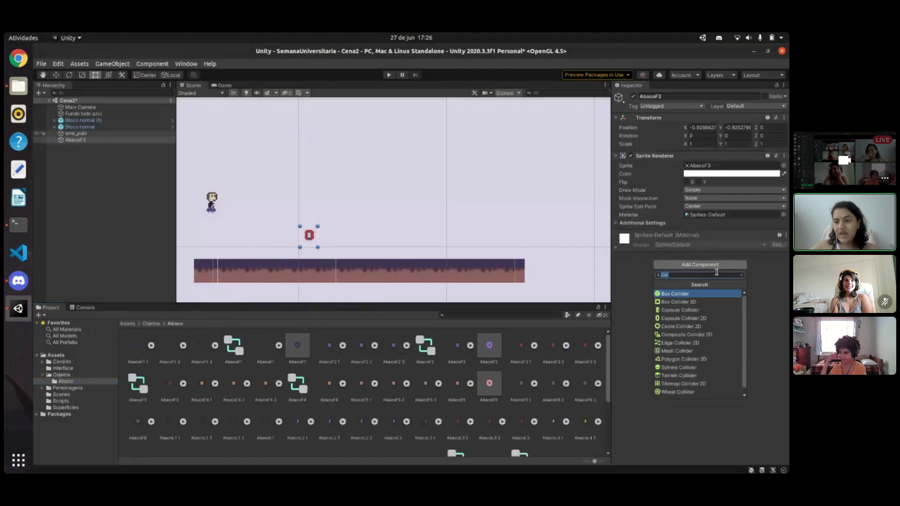
{"action": "left_click", "coordinate": [684, 301]}
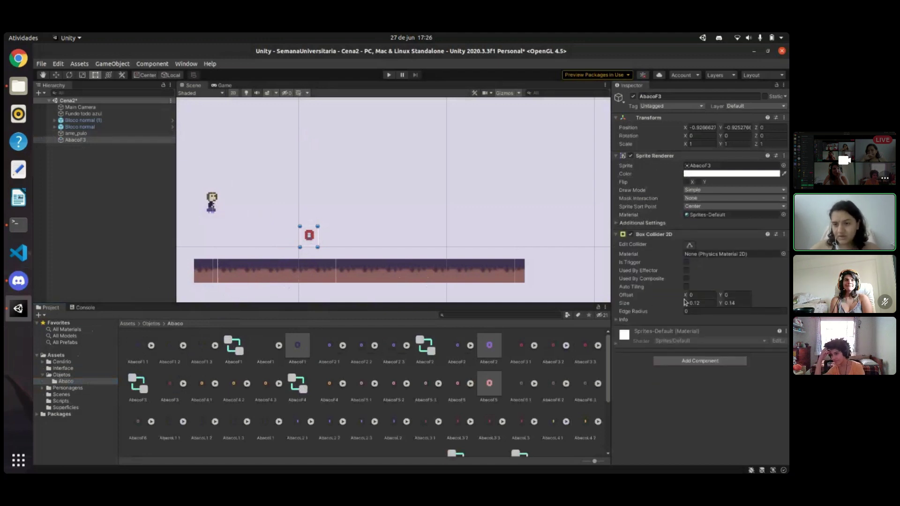
- Shrink AbacoF3's box collider around the red bead to about 0.08 by 0.08 and enable Is Trigger
{"action": "left_click", "coordinate": [690, 246]}
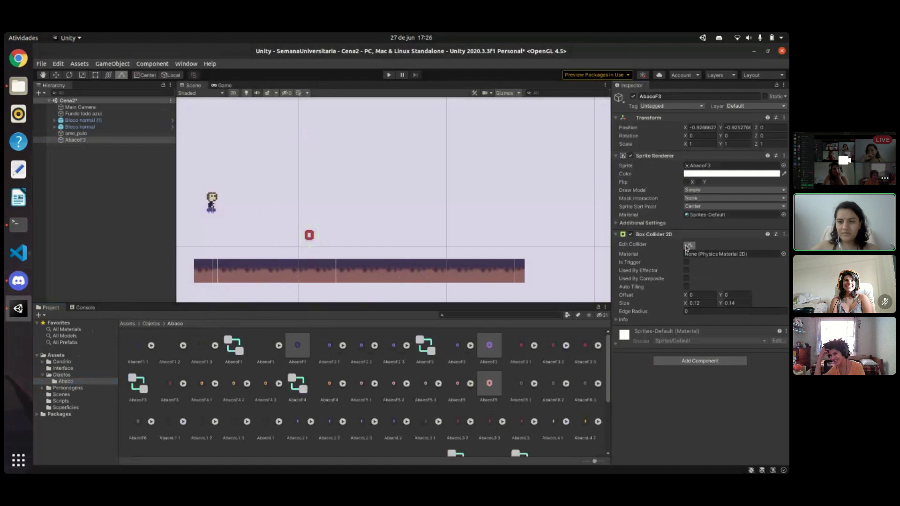
{"action": "scroll", "coordinate": [323, 264], "scroll_direction": "up", "scroll_amount": 5}
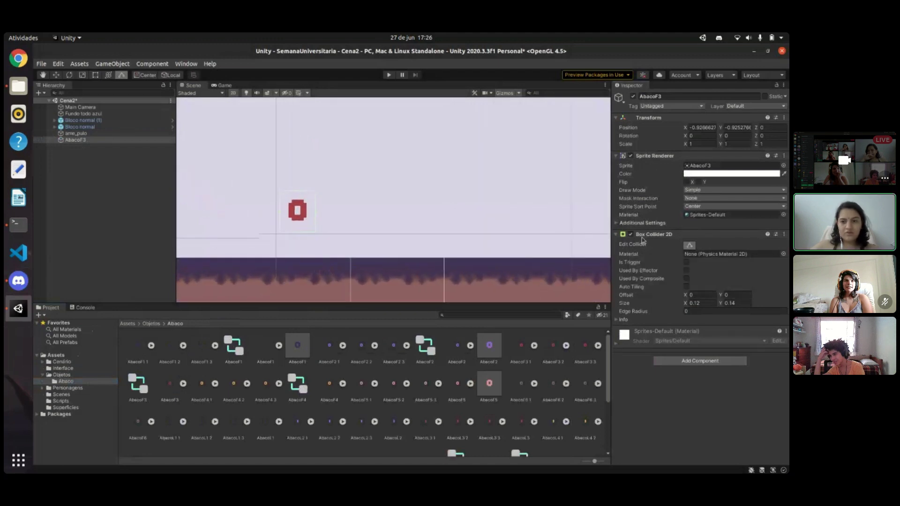
{"action": "left_click", "coordinate": [692, 246]}
{"action": "left_click", "coordinate": [692, 246]}
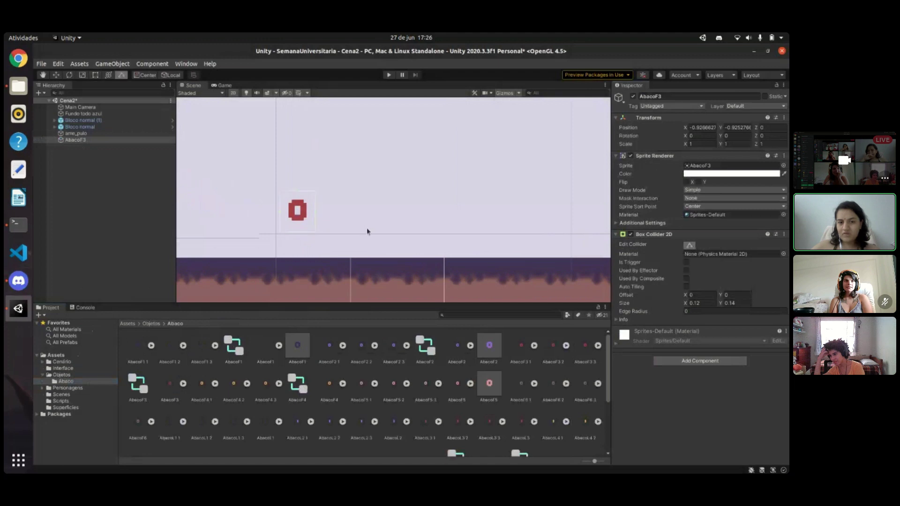
{"action": "mouse_move", "coordinate": [298, 227]}
{"action": "left_mouse_down"}
{"action": "mouse_move", "coordinate": [310, 211]}
{"action": "mouse_move", "coordinate": [296, 199]}
{"action": "mouse_move", "coordinate": [291, 211]}
{"action": "left_mouse_up"}
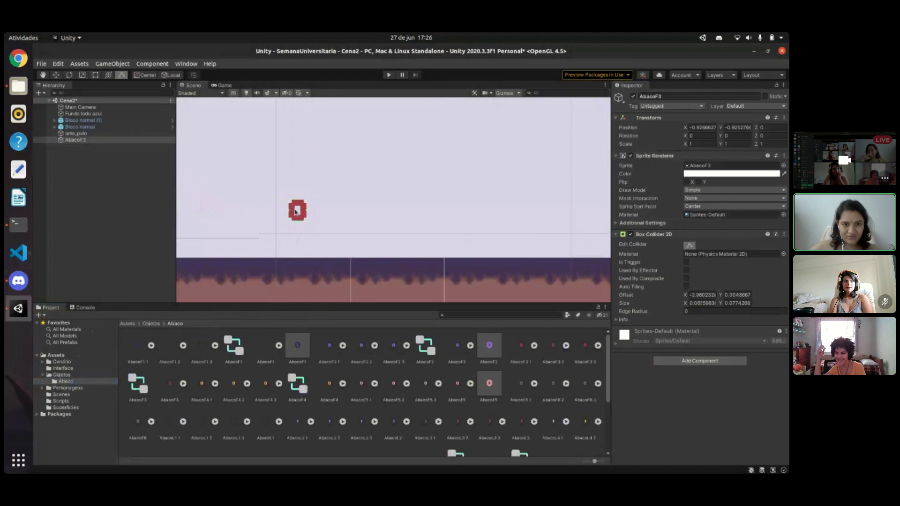
{"action": "left_click", "coordinate": [688, 245]}
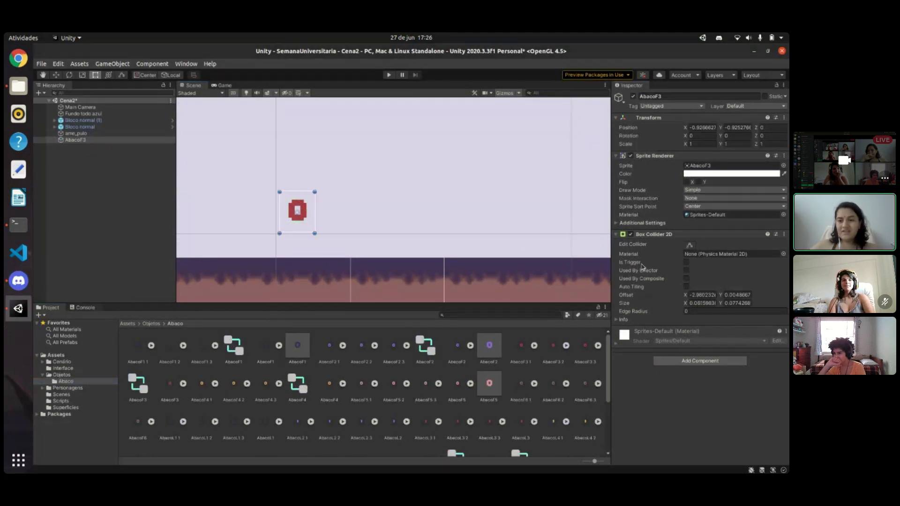
{"action": "left_click", "coordinate": [687, 263]}
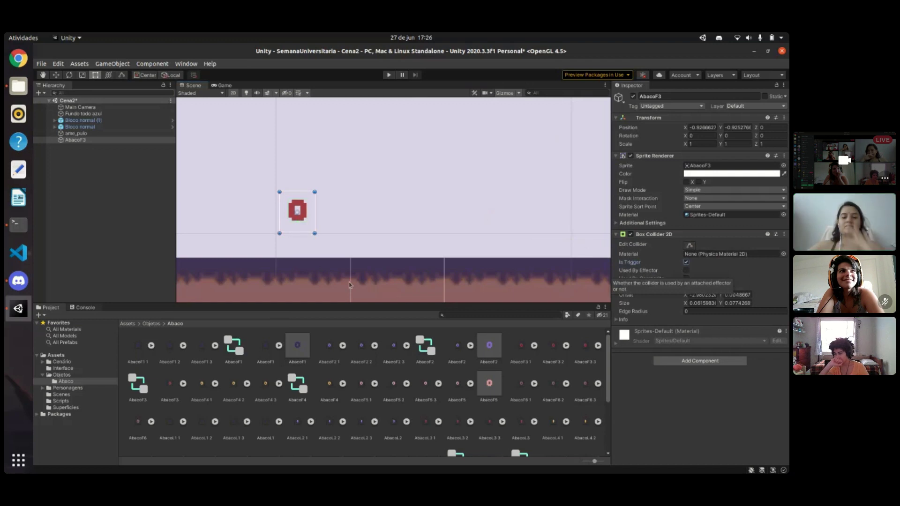
- Create a new C# script named Coins in the Scripts asset folder
{"action": "scroll", "coordinate": [327, 195], "scroll_direction": "down", "scroll_amount": 1}
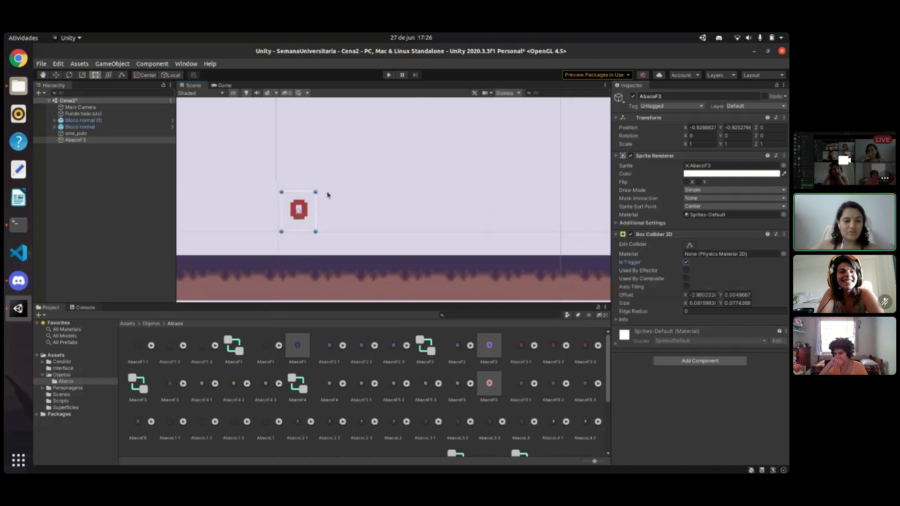
{"action": "scroll", "coordinate": [327, 195], "scroll_direction": "down", "scroll_amount": 3}
{"action": "middle_click_drag", "start_coordinate": [250, 208], "coordinate": [350, 210]}
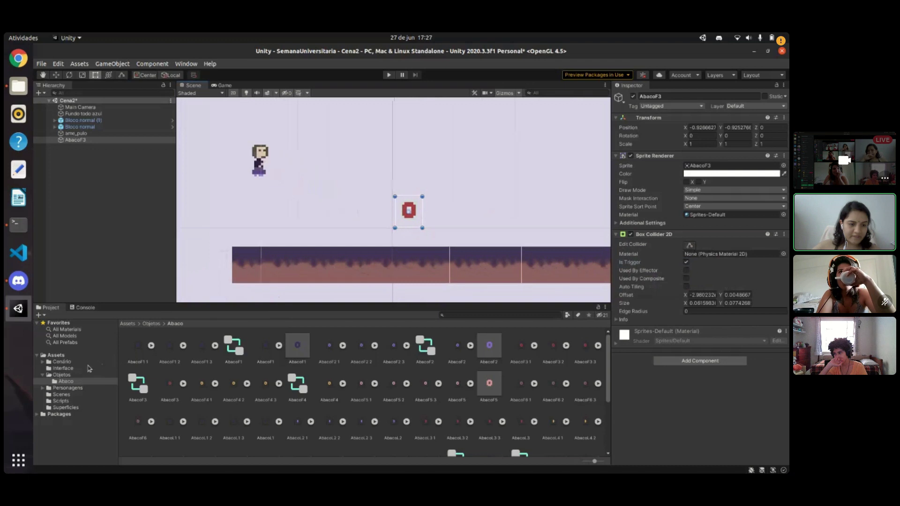
{"action": "left_click", "coordinate": [64, 403]}
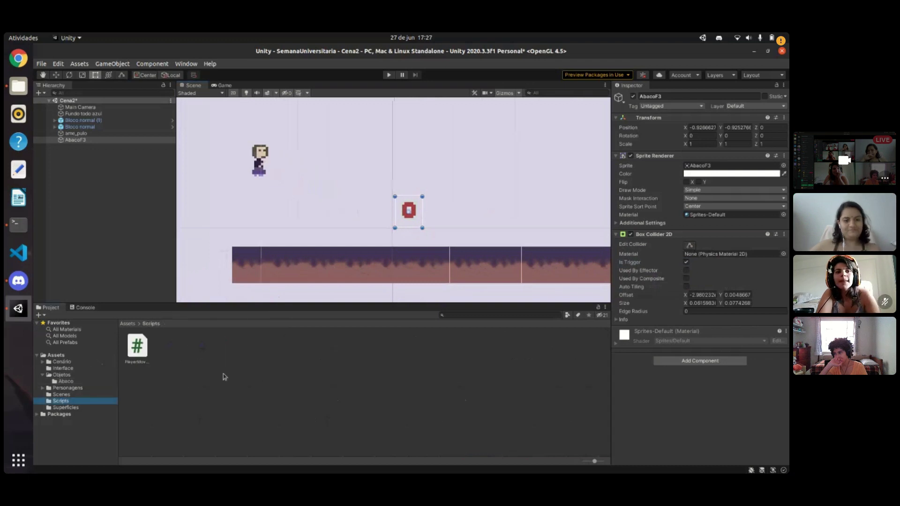
{"action": "right_click", "coordinate": [191, 358]}
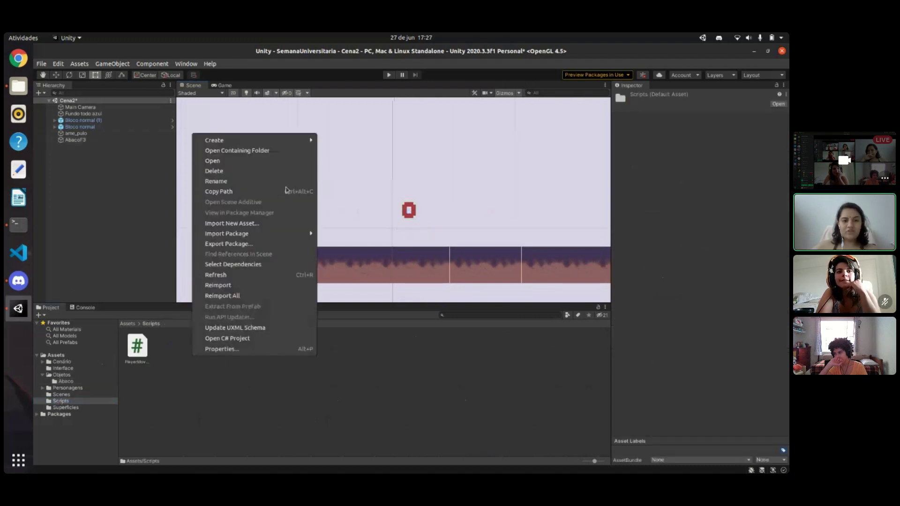
{"action": "mouse_move", "coordinate": [298, 140]}
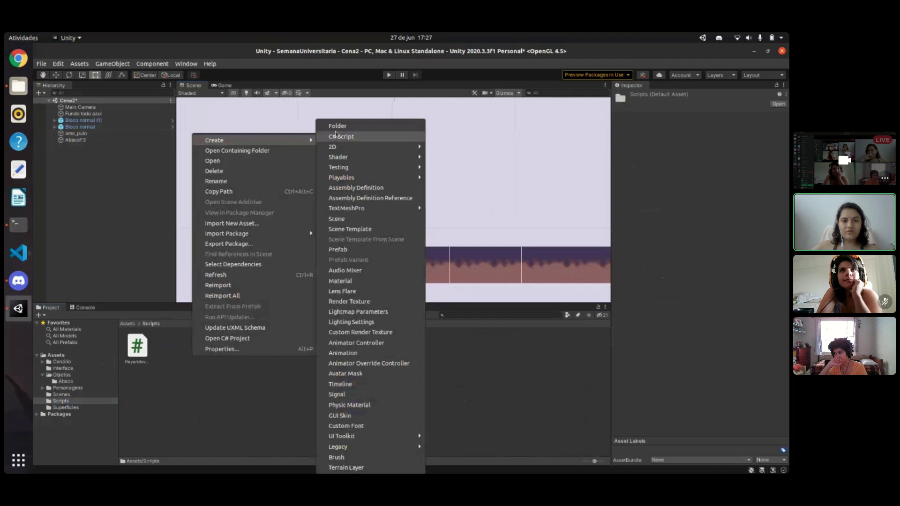
{"action": "left_click", "coordinate": [362, 137]}
{"action": "type", "text": "Coins"}
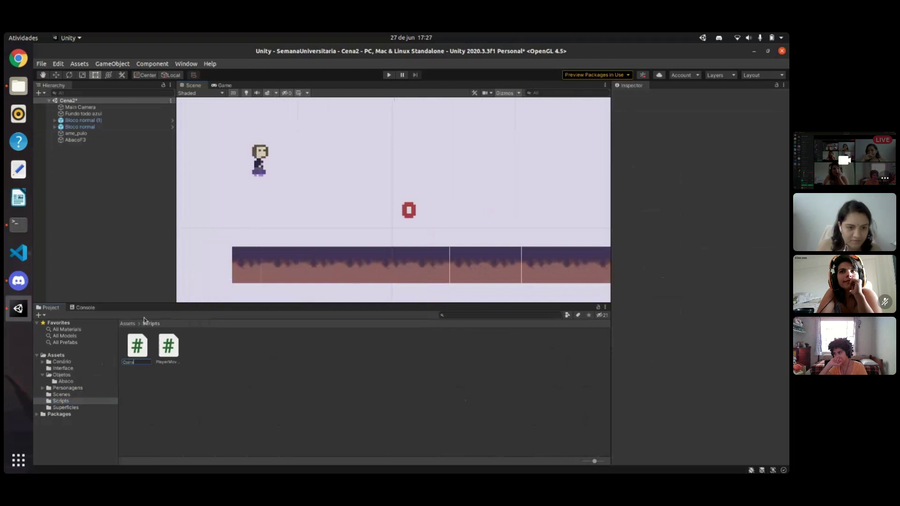
{"action": "key", "text": "Return"}
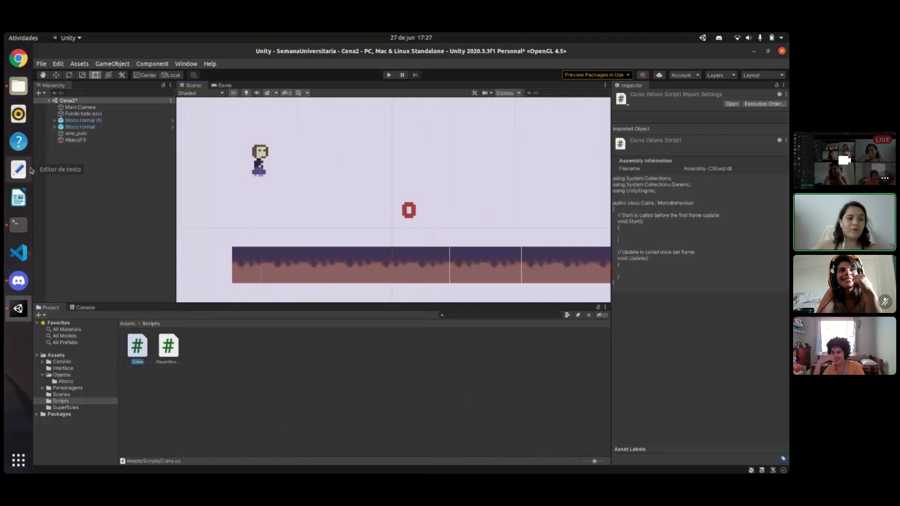
- Switch to the file manager and open Coins.cs from the SemanaUniversitaria project's Assets/Scripts folder in Visual Studio Code
{"action": "left_click", "coordinate": [18, 86]}
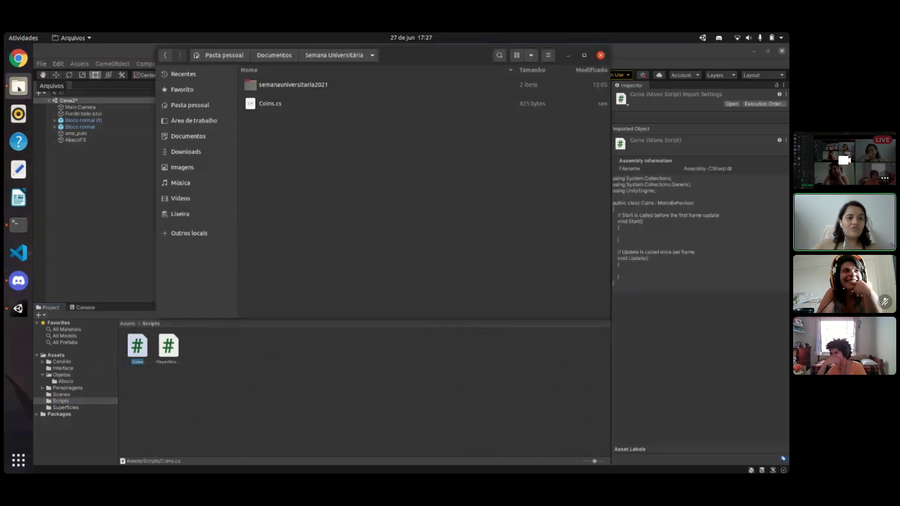
{"action": "double_click", "coordinate": [322, 84]}
{"action": "double_click", "coordinate": [320, 85]}
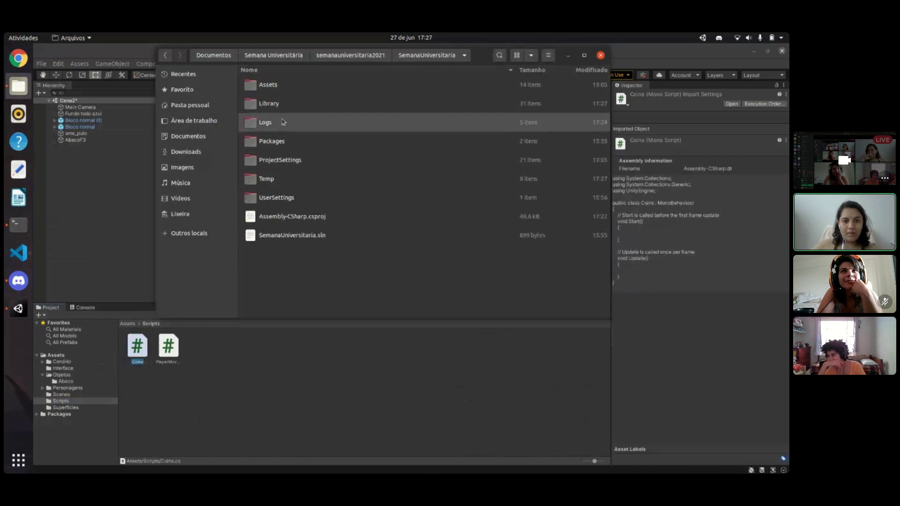
{"action": "double_click", "coordinate": [293, 82]}
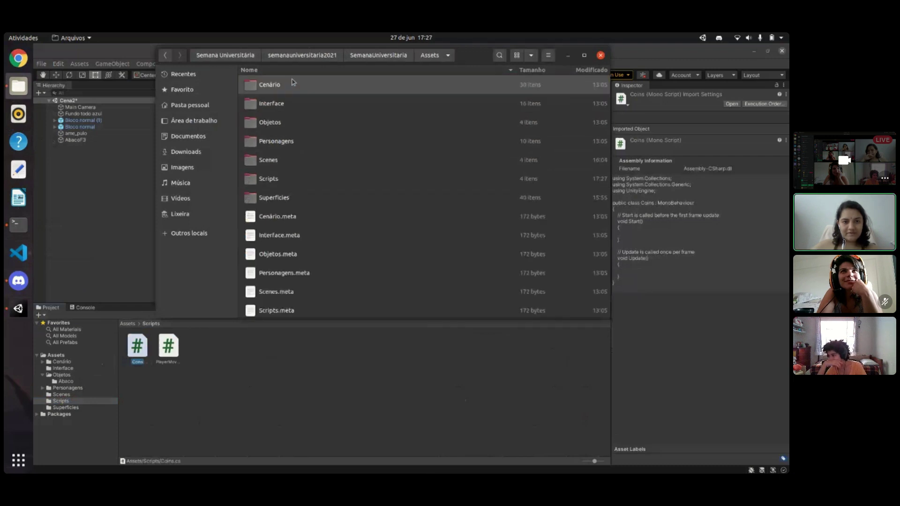
{"action": "double_click", "coordinate": [296, 176]}
{"action": "left_click", "coordinate": [285, 89]}
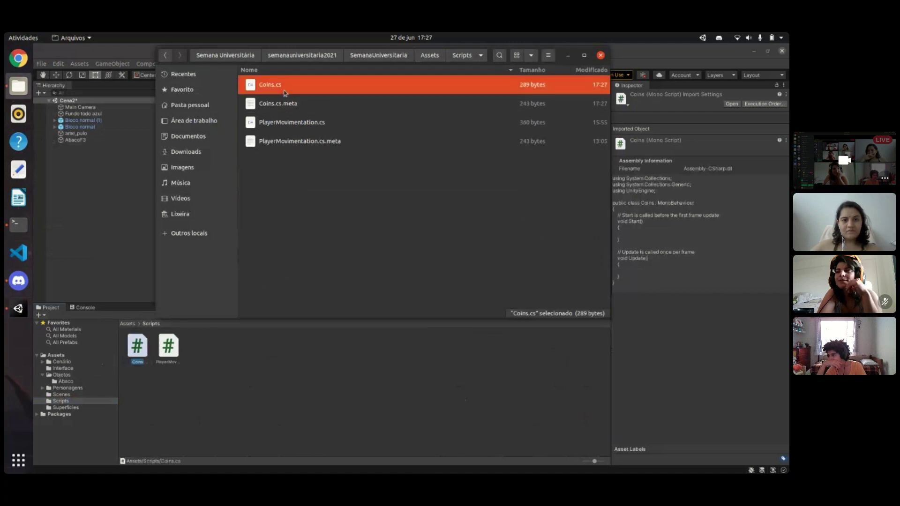
{"action": "double_click", "coordinate": [284, 89]}
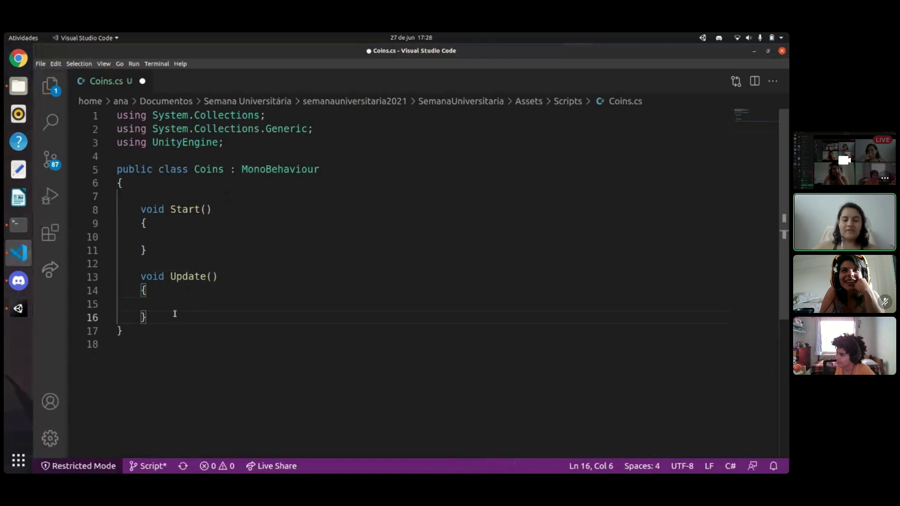
- Delete the empty Update method from the Coins class and declare "public int moeda = 0;" above Start
{"action": "left_click_drag", "start_coordinate": [145, 316], "coordinate": [141, 275]}
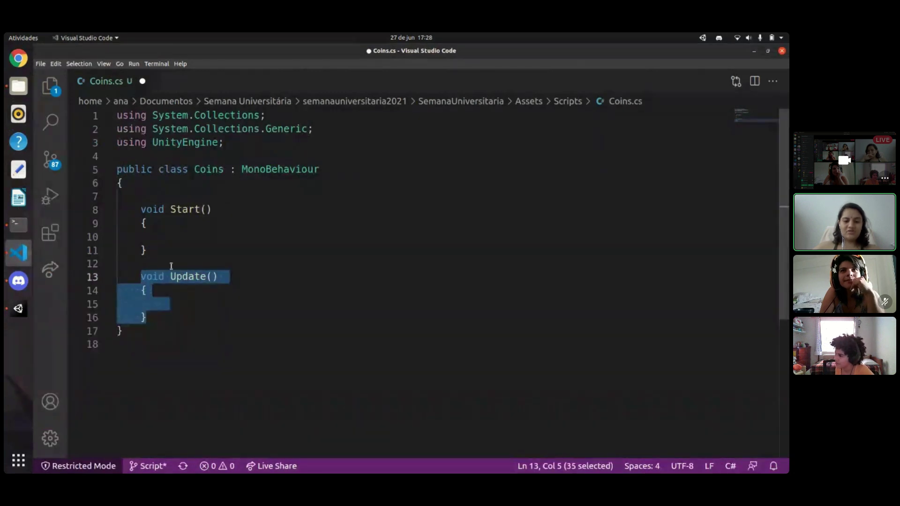
{"action": "key", "text": "BackSpace"}
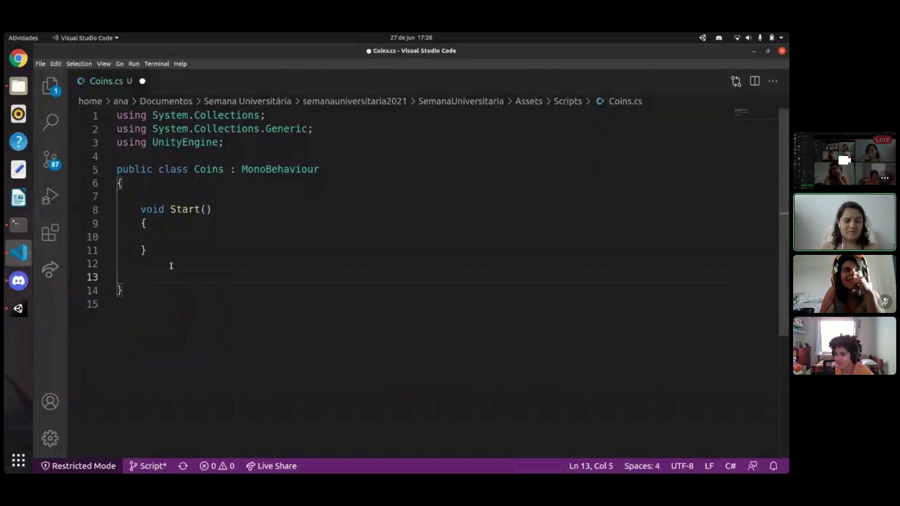
{"action": "key", "text": "Up"}
{"action": "key", "text": "Up"}
{"action": "key", "text": "Up"}
{"action": "key", "text": "Up"}
{"action": "key", "text": "Up"}
{"action": "key", "text": "Up"}
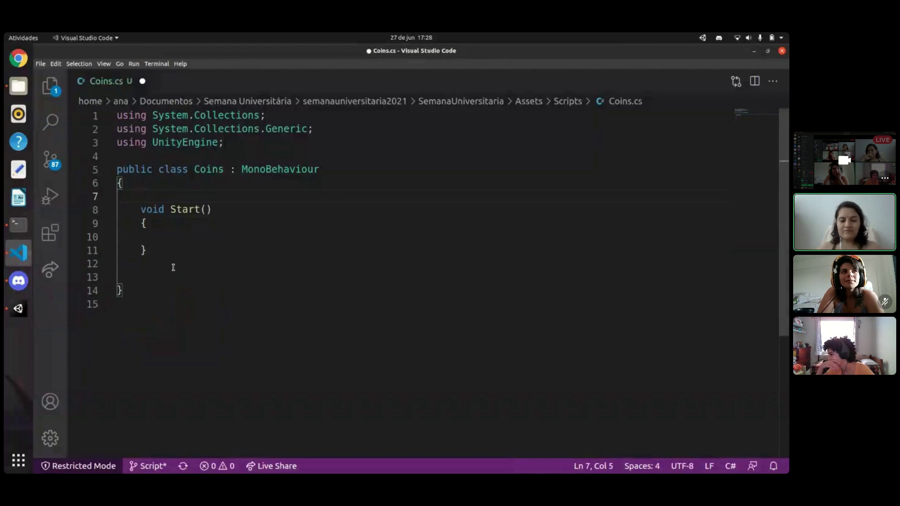
{"action": "type", "text": "public "}
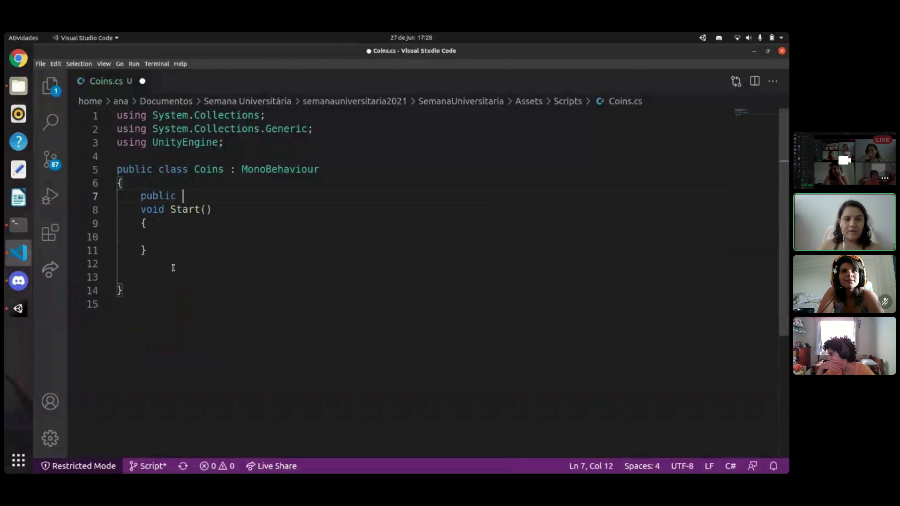
{"action": "type", "text": "int "}
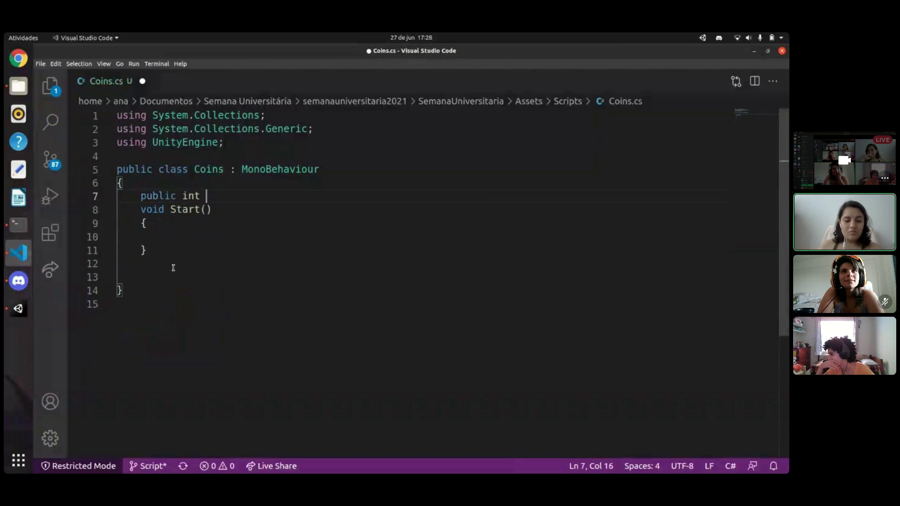
{"action": "type", "text": "moeda = "}
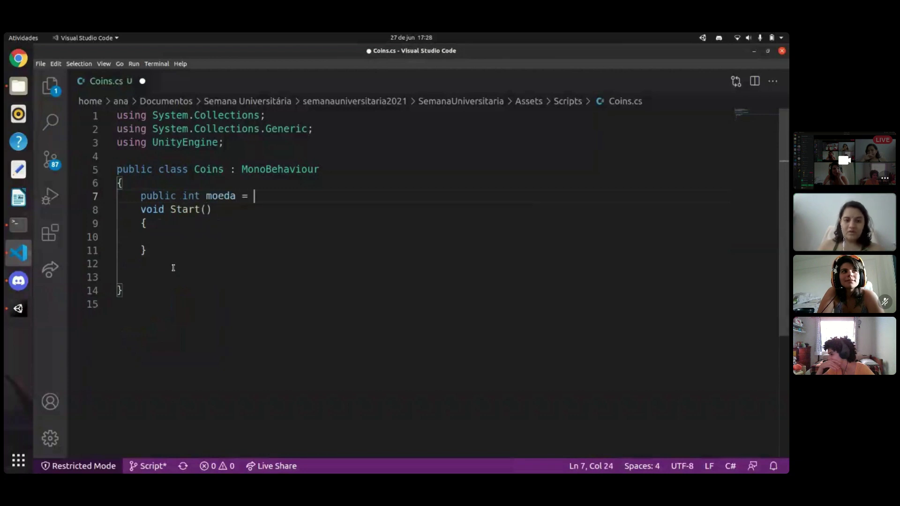
{"action": "type", "text": "0;"}
{"action": "key", "text": "Return"}
- Declare the method signature "private void OnTriggerEnter(Collider2D other)" below the Start method of the Coins class
{"action": "key", "text": "Down"}
{"action": "key", "text": "Down"}
{"action": "key", "text": "Down"}
{"action": "key", "text": "Down"}
{"action": "key", "text": "Down"}
{"action": "key", "text": "Down"}
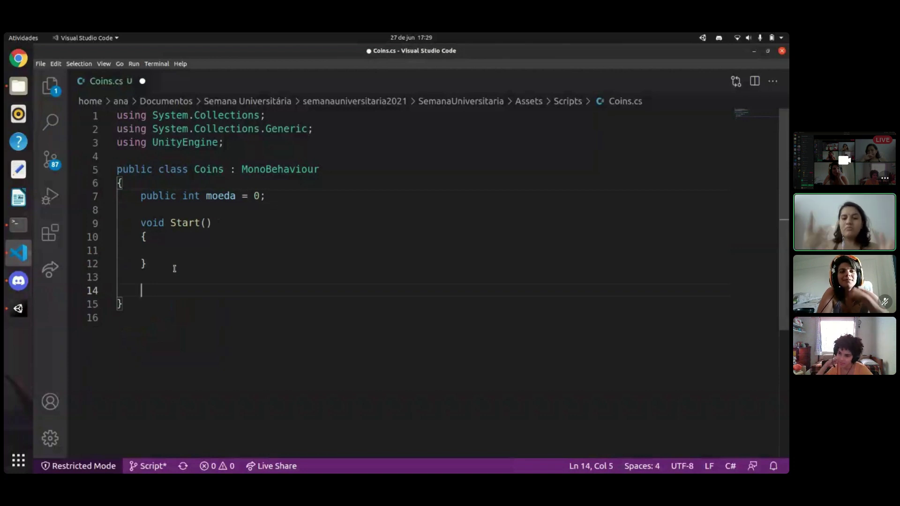
{"action": "double_click", "coordinate": [206, 196]}
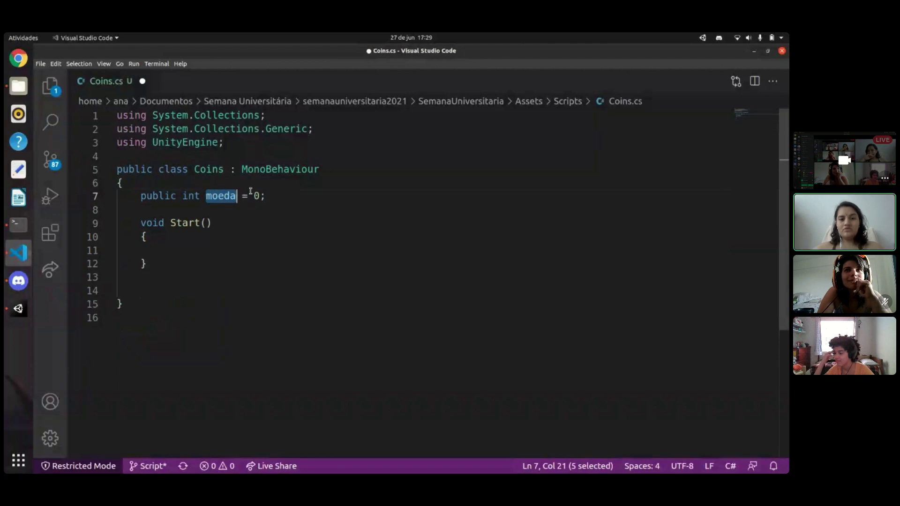
{"action": "left_click", "coordinate": [170, 279]}
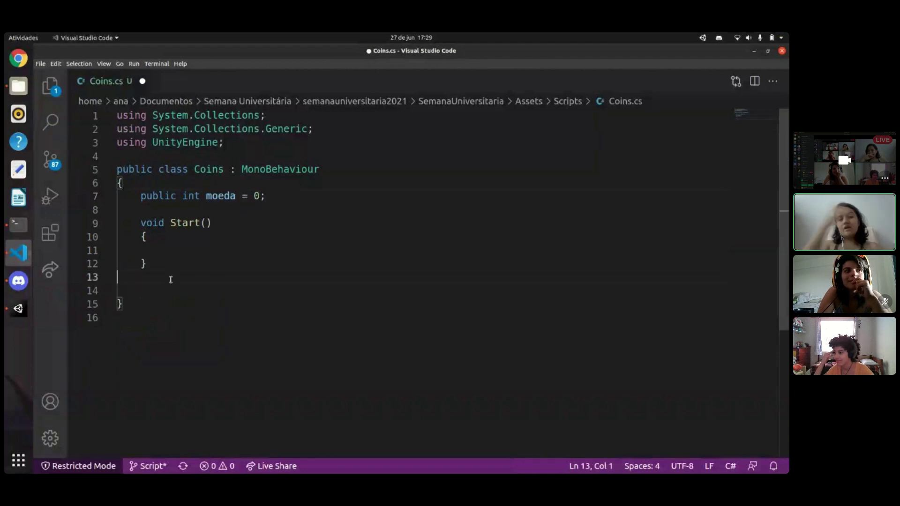
{"action": "key", "text": "Tab"}
{"action": "key", "text": "Return"}
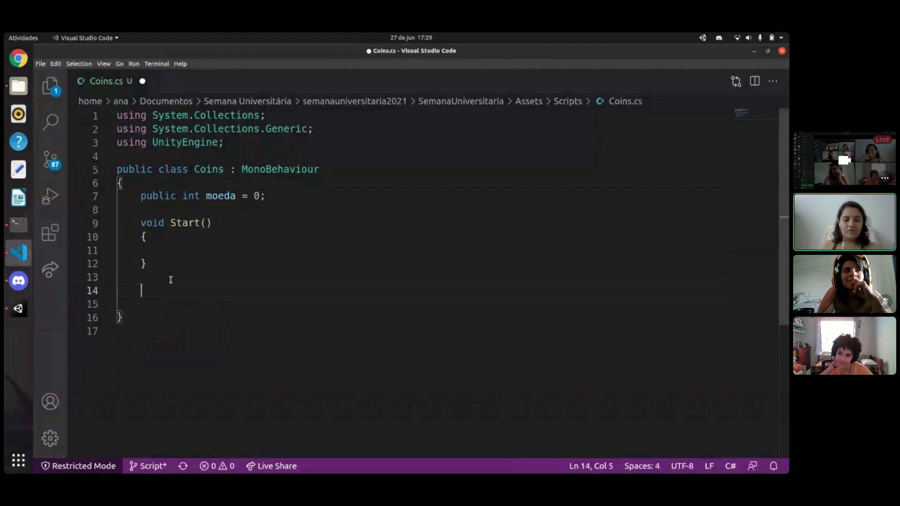
{"action": "type", "text": "private "}
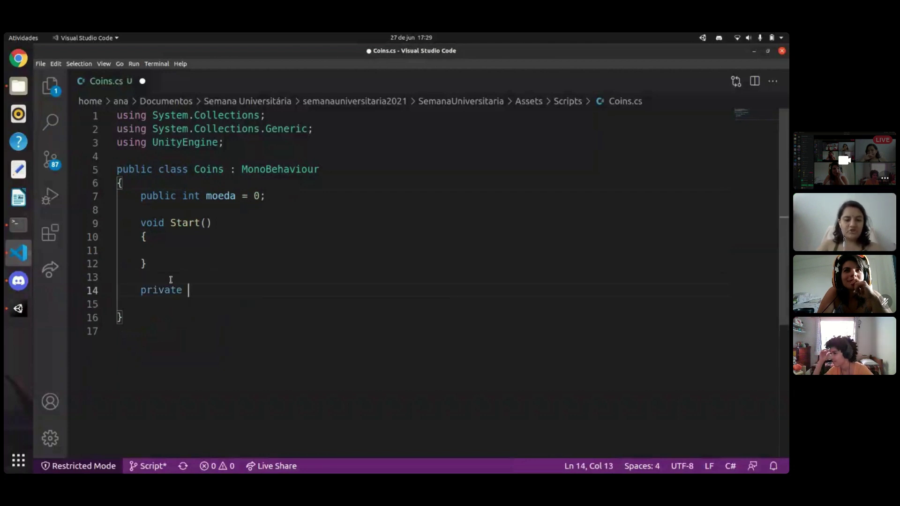
{"action": "type", "text": "void On"}
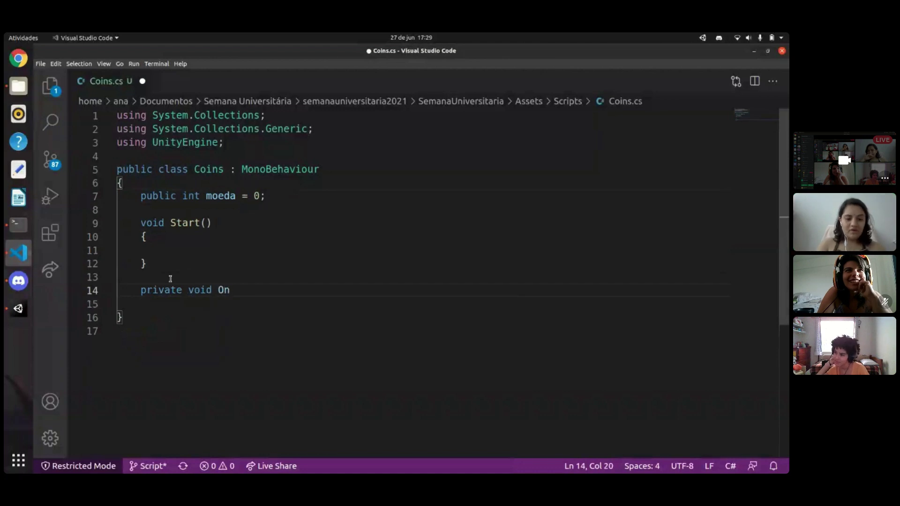
{"action": "type", "text": "TriggerEnter("}
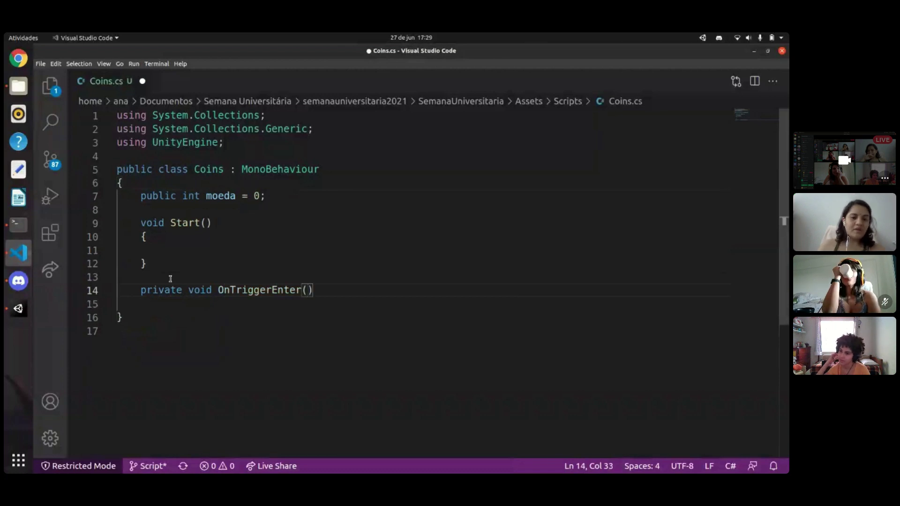
{"action": "type", "text": "Coll"}
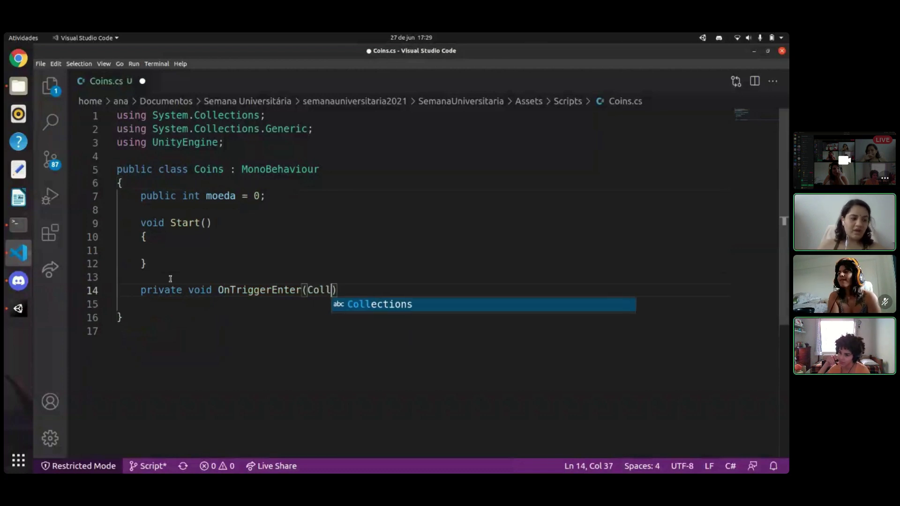
{"action": "type", "text": "ider"}
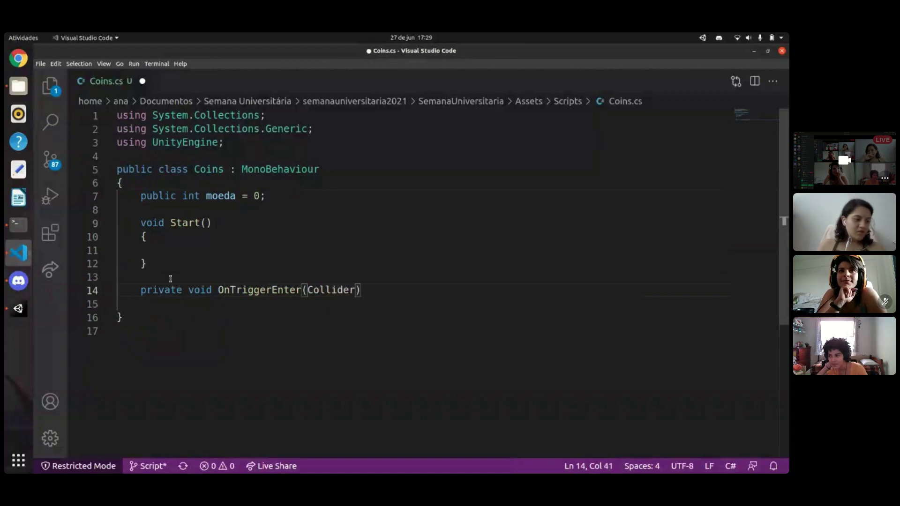
{"action": "type", "text": "@"}
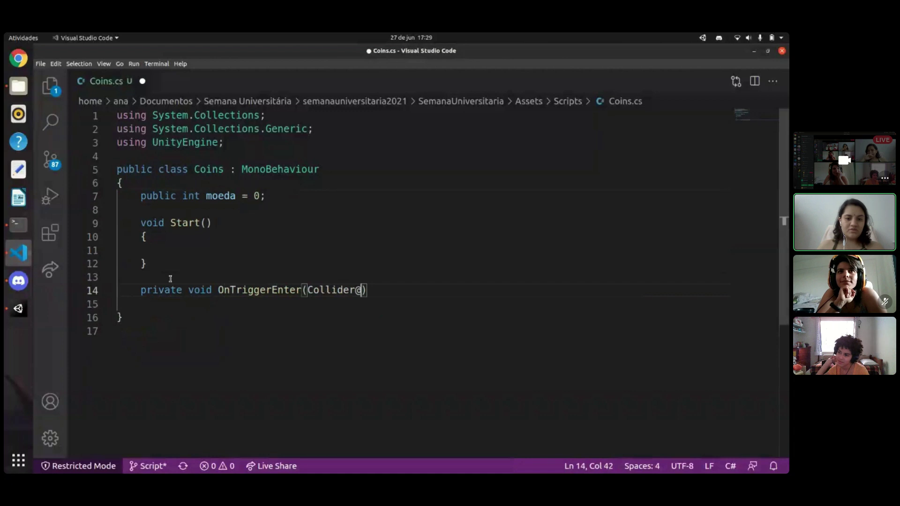
{"action": "key", "text": "BackSpace"}
{"action": "type", "text": "2D other)"}
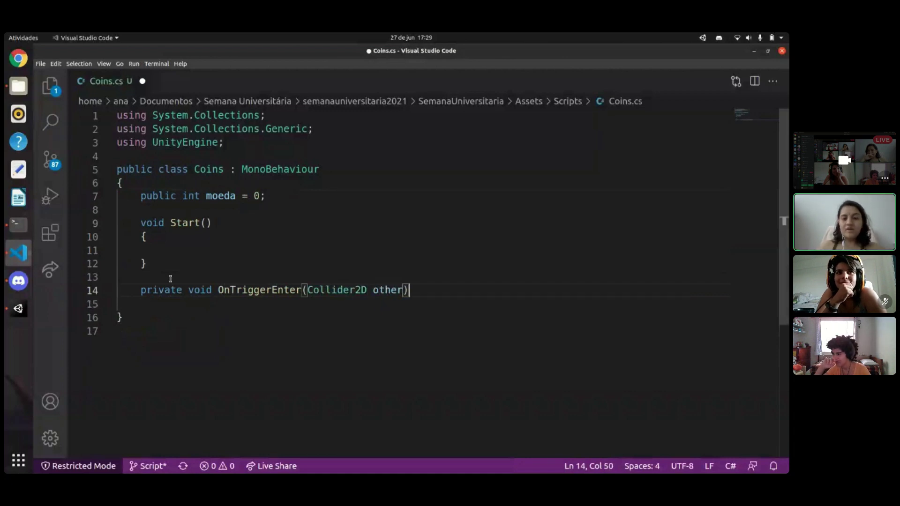
- Open an empty brace-enclosed body for the OnTriggerEnter method after its Collider2D parameter
{"action": "double_click", "coordinate": [349, 290]}
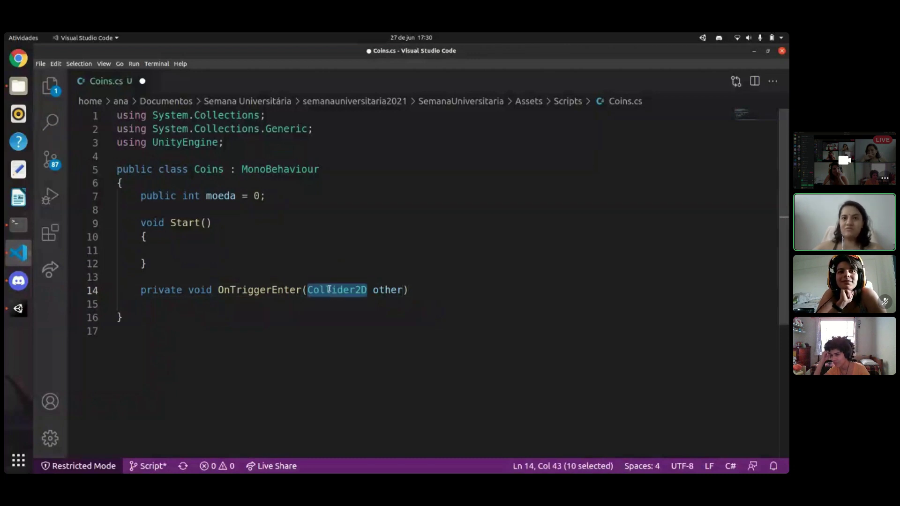
{"action": "left_click", "coordinate": [329, 290]}
{"action": "double_click", "coordinate": [346, 289]}
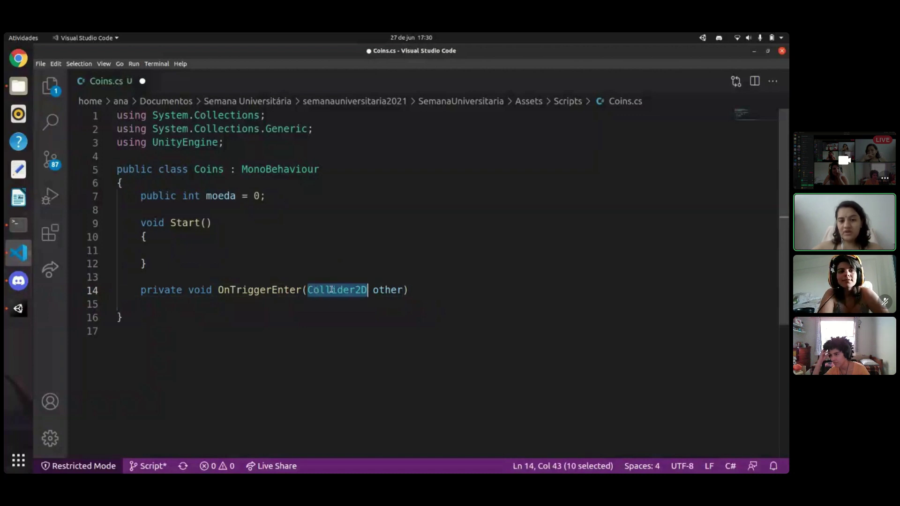
{"action": "double_click", "coordinate": [386, 289]}
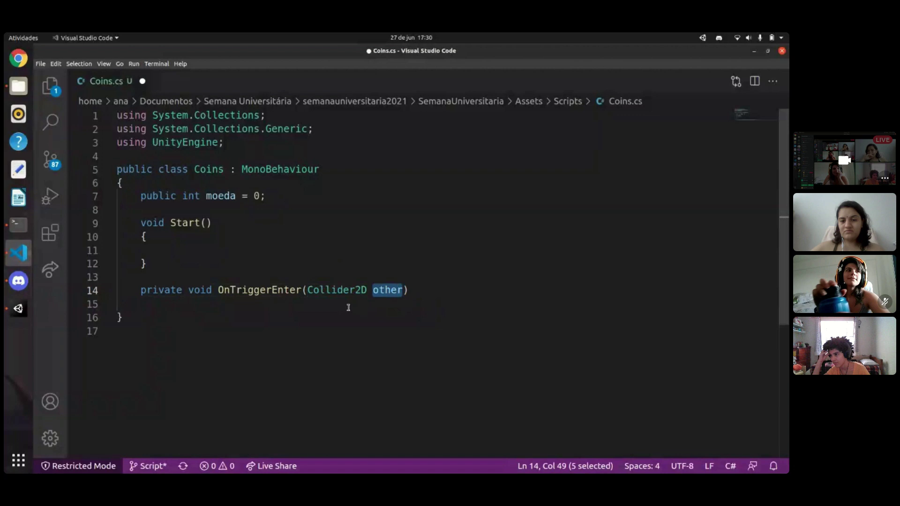
{"action": "left_click", "coordinate": [422, 294]}
{"action": "type", "text": "{"}
{"action": "key", "text": "Return"}
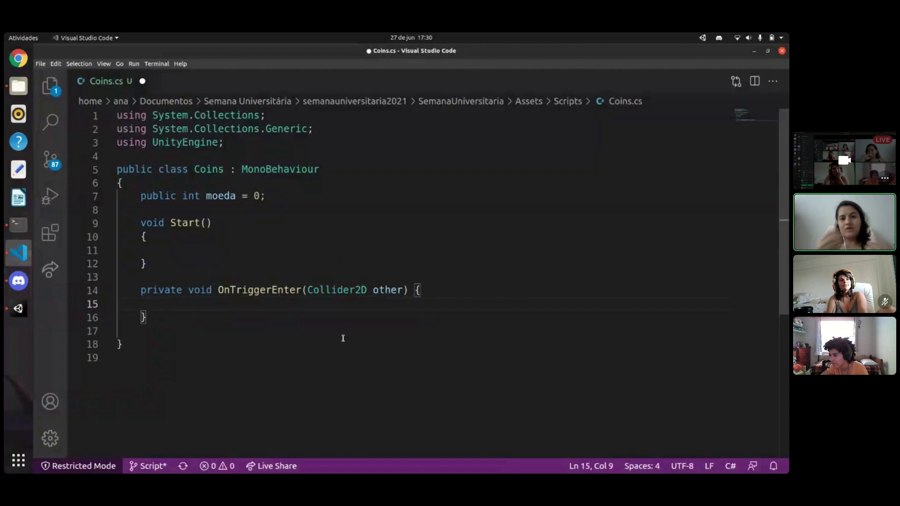
- Add an empty block "if (other.gameObject.CompareTag("coin")) { }" inside the OnTriggerEnter method
{"action": "type", "text": "if ("}
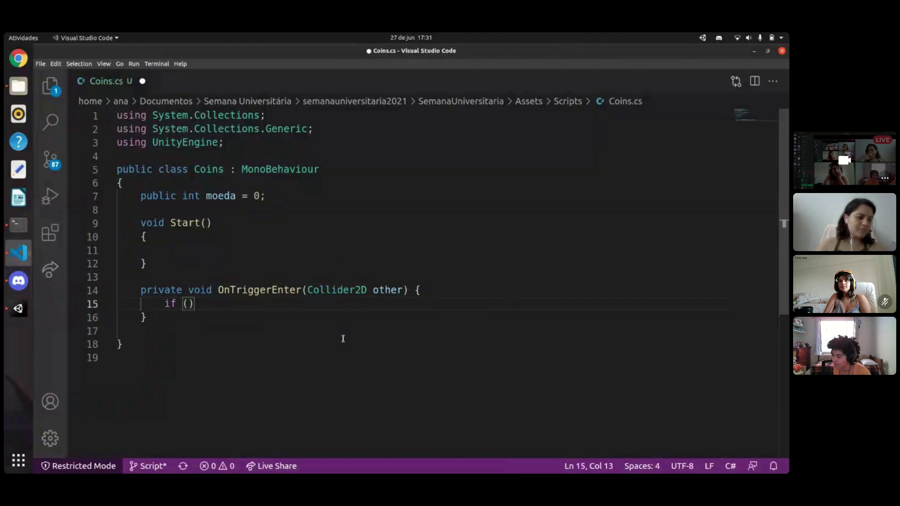
{"action": "type", "text": "other."}
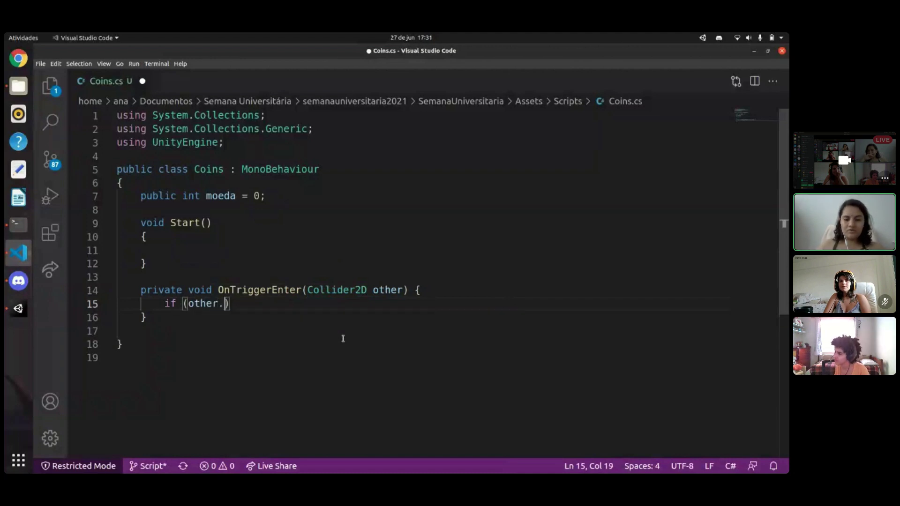
{"action": "type", "text": "game"}
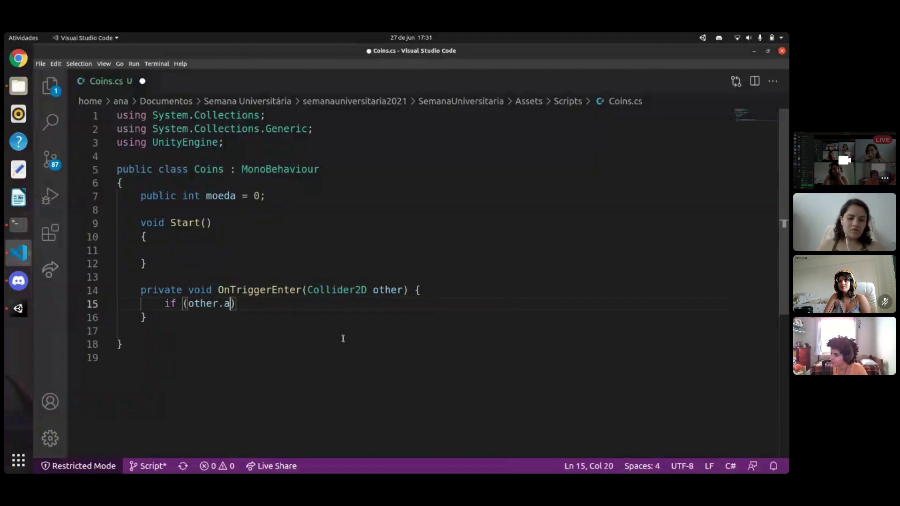
{"action": "type", "text": "Objet"}
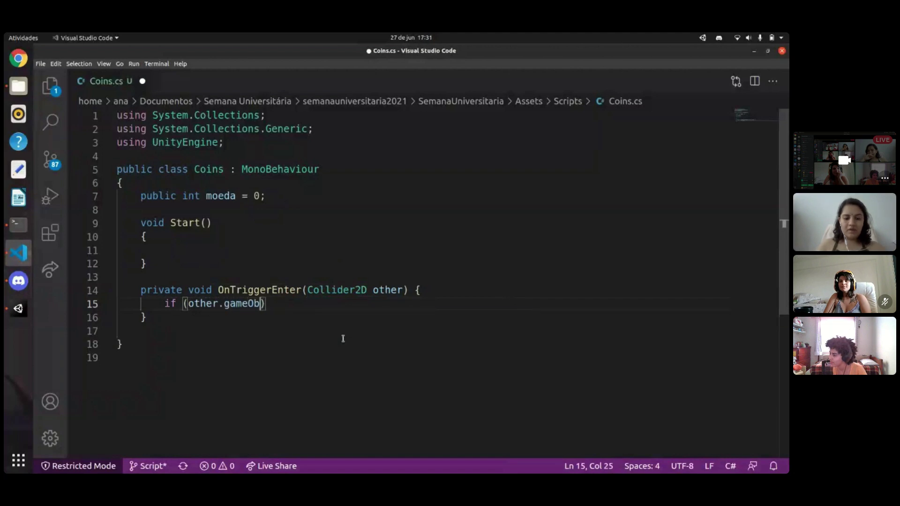
{"action": "key", "text": "BackSpace"}
{"action": "type", "text": "ct"}
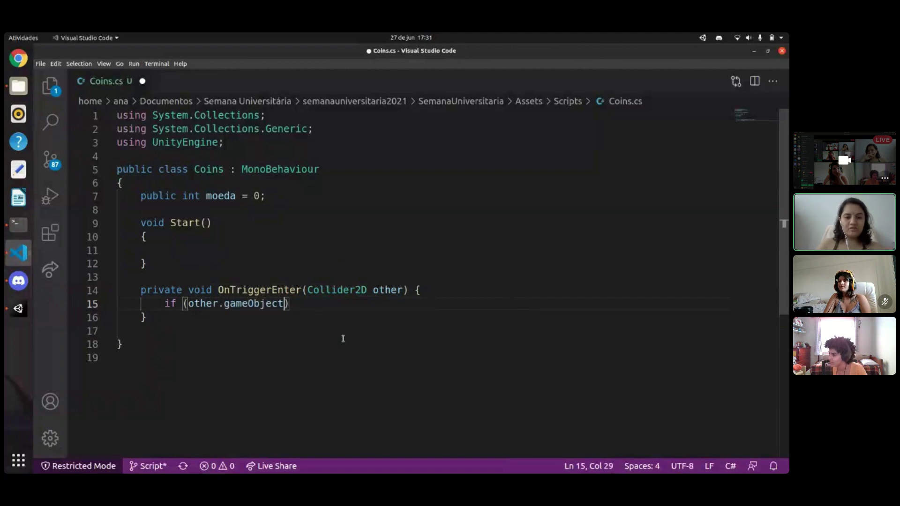
{"action": "key", "text": "BackSpace"}
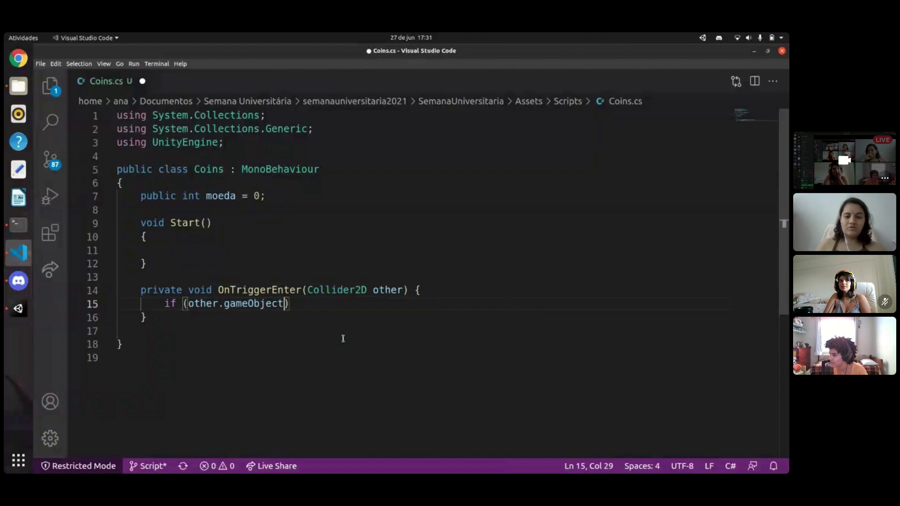
{"action": "type", "text": ".Compare"}
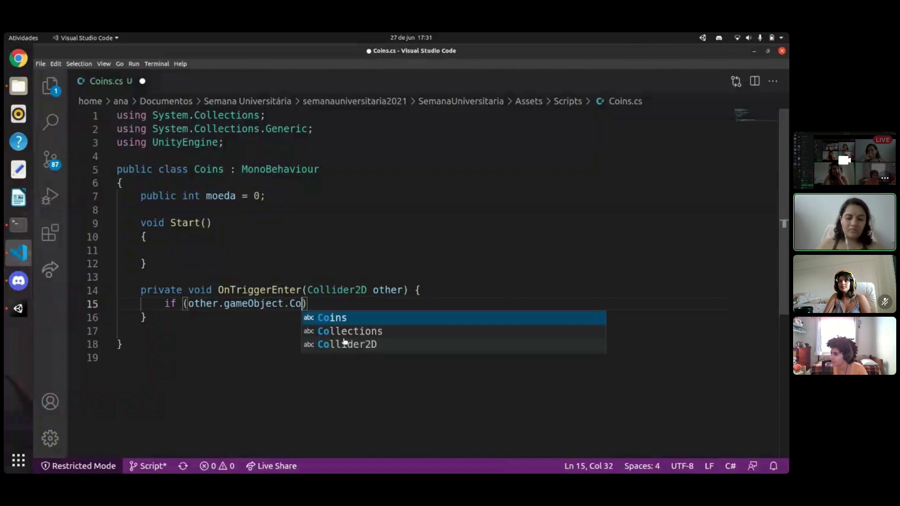
{"action": "type", "text": "Tag"}
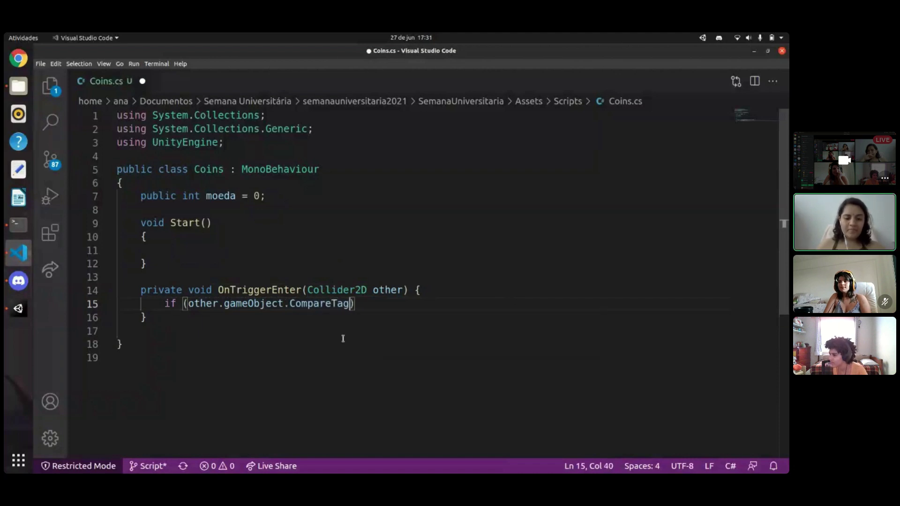
{"action": "type", "text": "(\""}
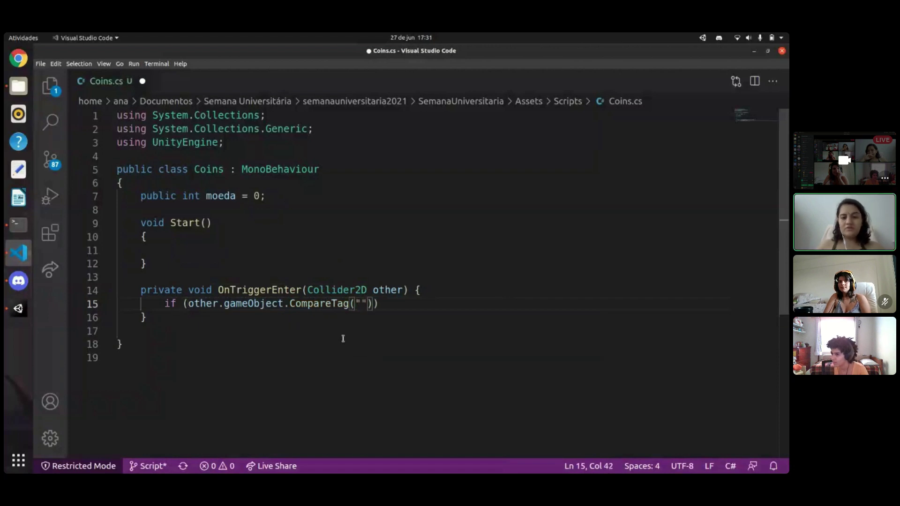
{"action": "type", "text": "coni"}
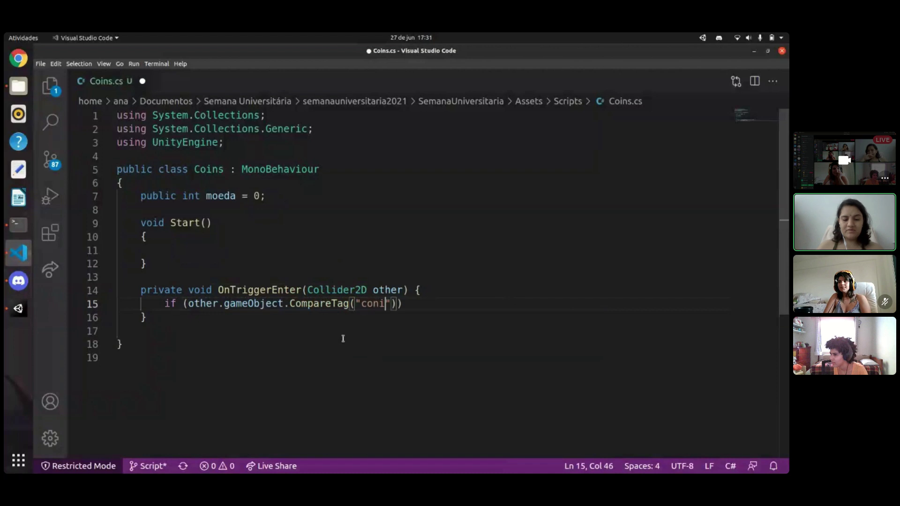
{"action": "key", "text": "BackSpace"}
{"action": "key", "text": "BackSpace"}
{"action": "type", "text": "in\")"}
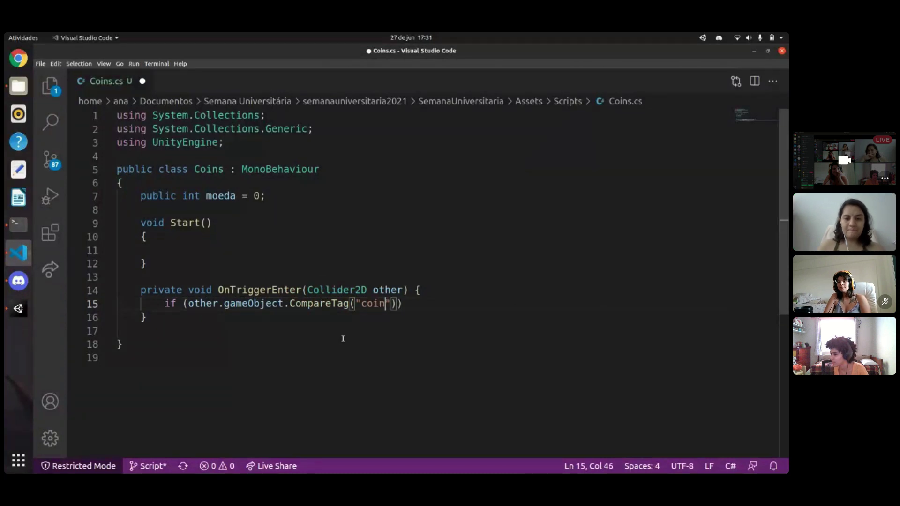
{"action": "type", "text": ") {"}
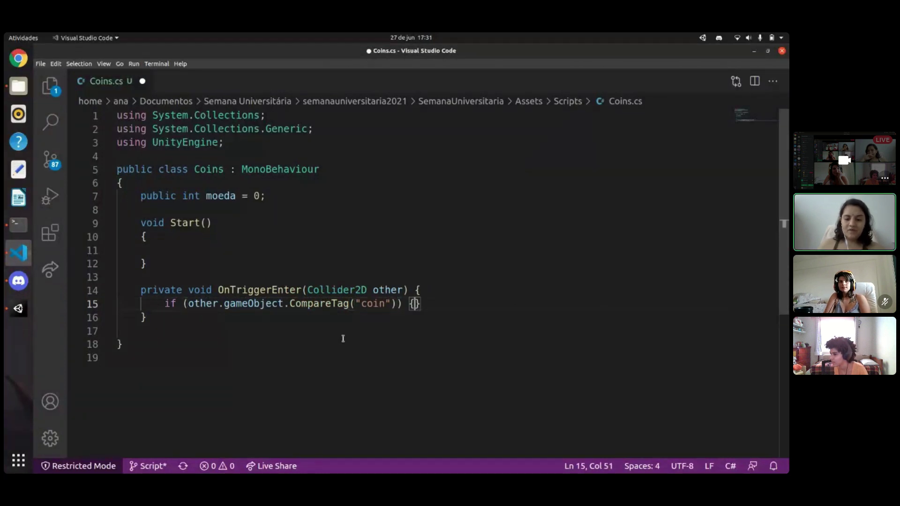
{"action": "key", "text": "Return"}
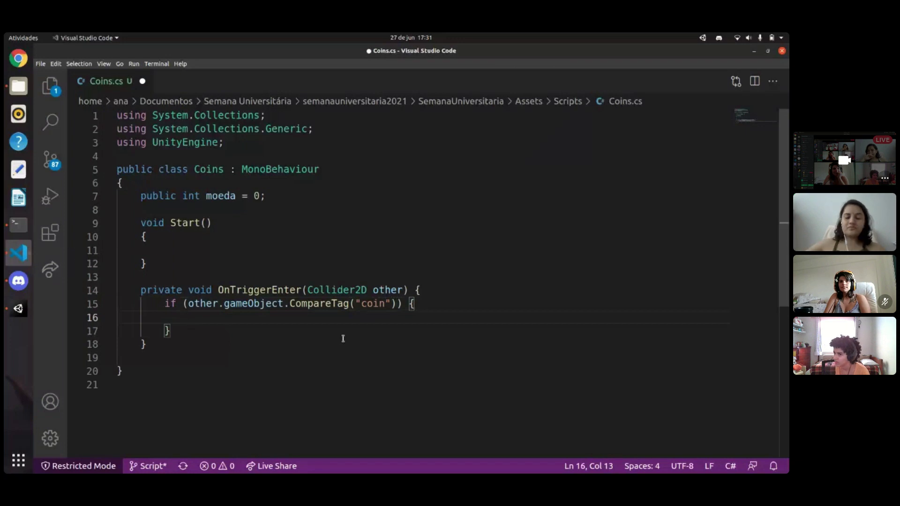
- Examine the parts of the if condition: other, gameObject, CompareTag and the "coin" tag
{"action": "double_click", "coordinate": [245, 304]}
{"action": "left_click", "coordinate": [221, 302]}
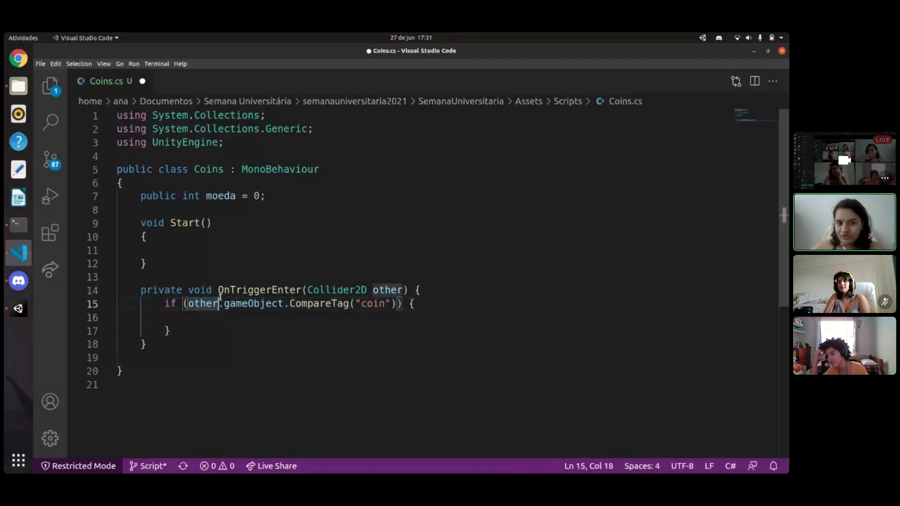
{"action": "double_click", "coordinate": [328, 304]}
{"action": "double_click", "coordinate": [378, 303]}
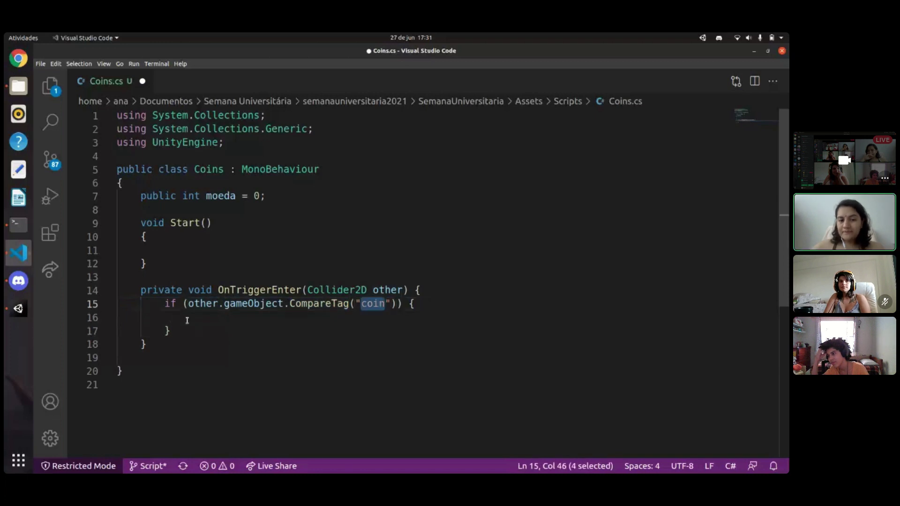
{"action": "double_click", "coordinate": [199, 305]}
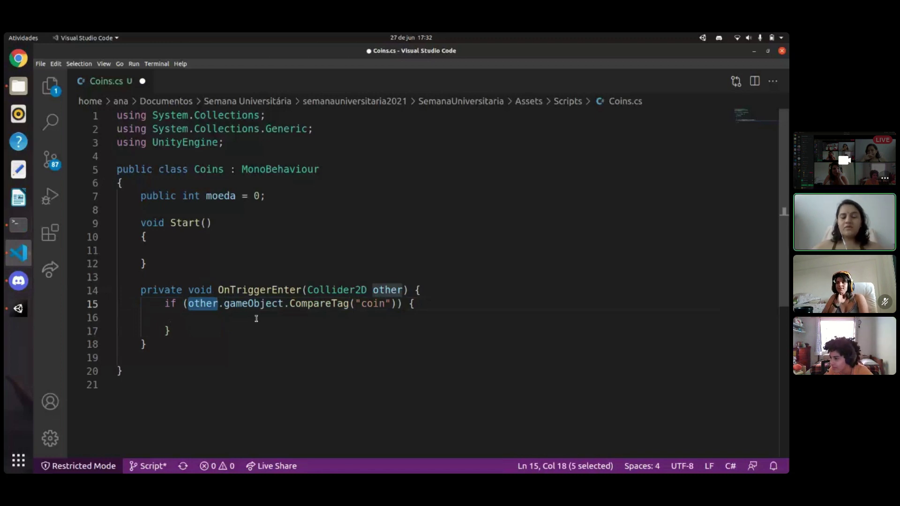
{"action": "triple_click", "coordinate": [203, 305]}
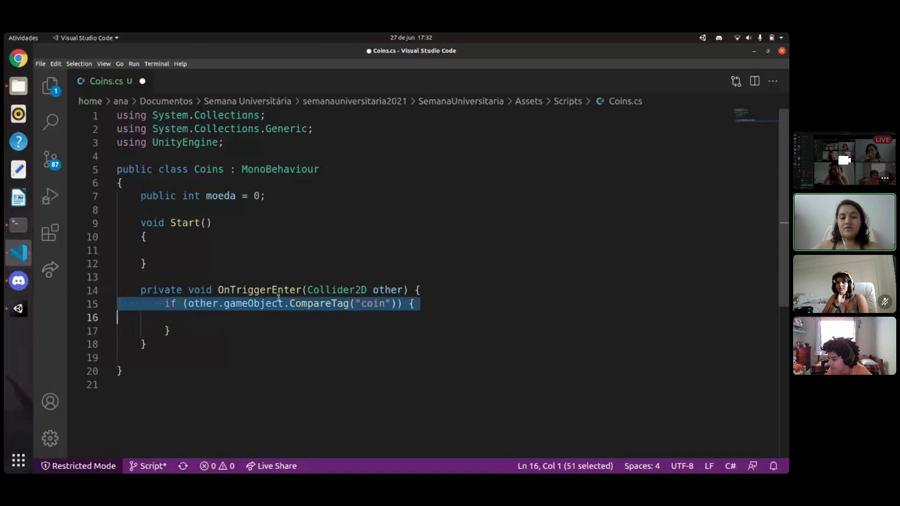
{"action": "double_click", "coordinate": [213, 305]}
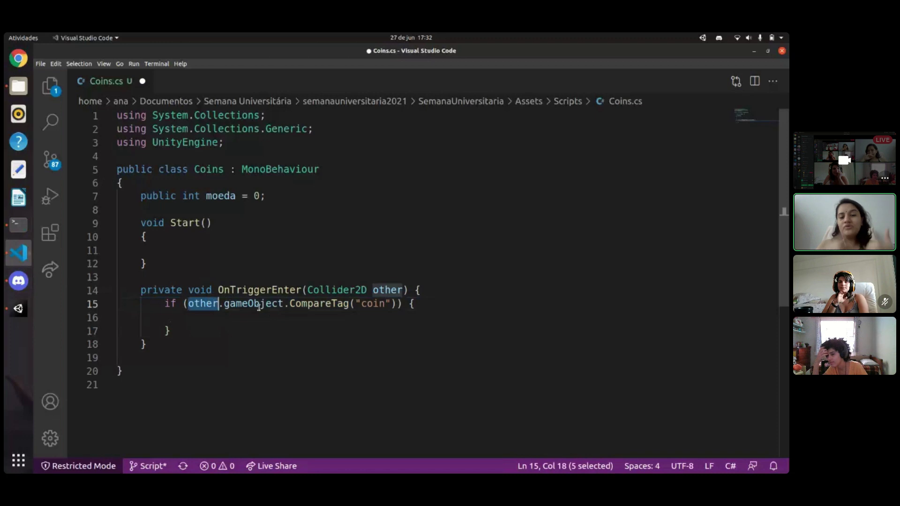
{"action": "double_click", "coordinate": [373, 304]}
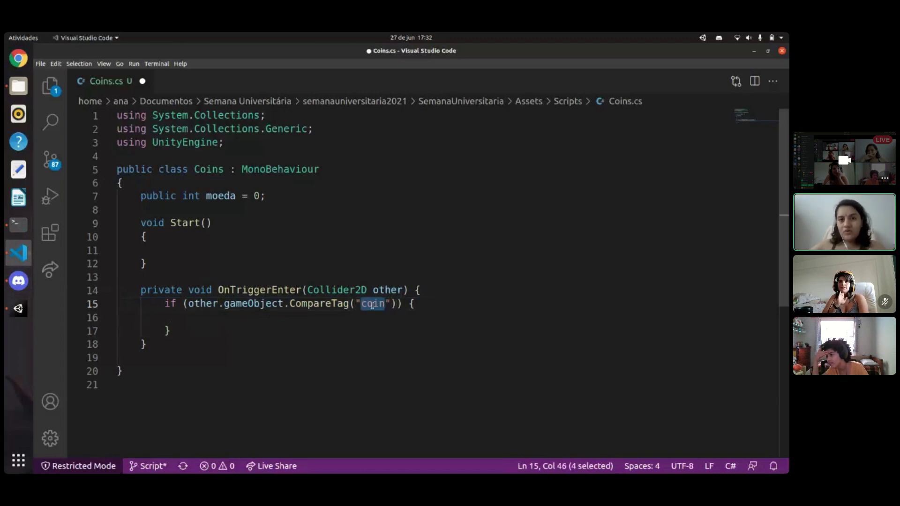
{"action": "key", "text": "Down"}
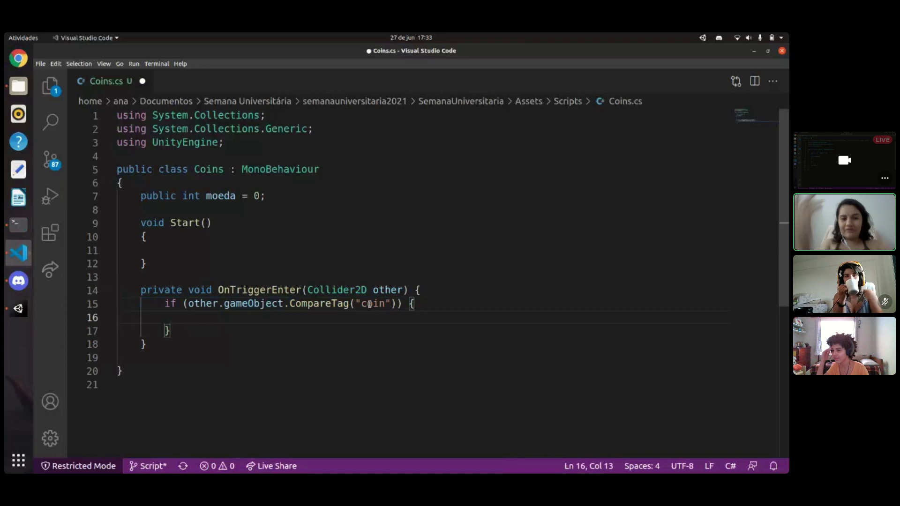
- Increment the coin counter with "moeda++;" inside the CompareTag if block
{"action": "double_click", "coordinate": [222, 195]}
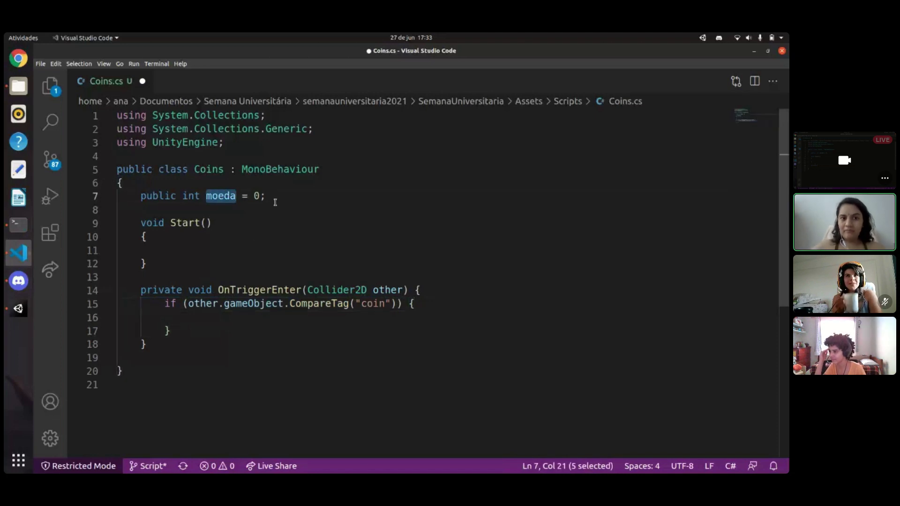
{"action": "type", "text": "moeda"}
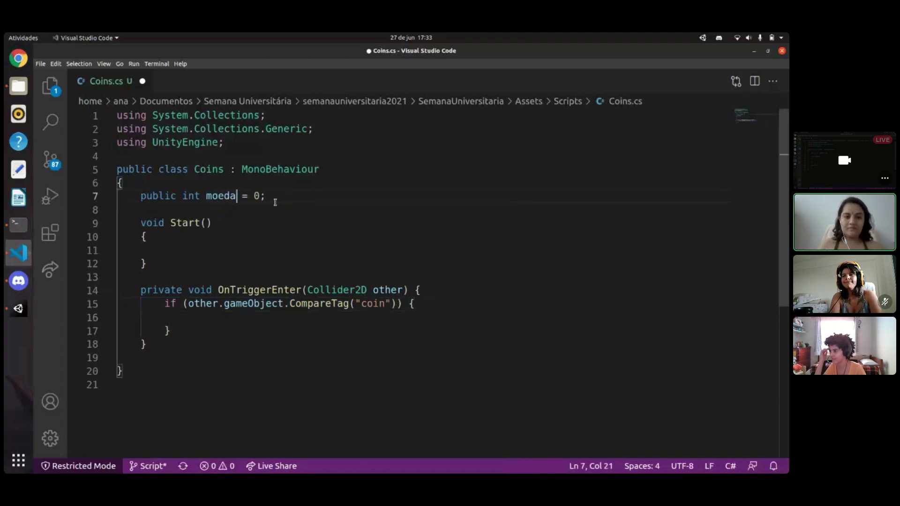
{"action": "key", "text": "Down"}
{"action": "key", "text": "Down"}
{"action": "key", "text": "Down"}
{"action": "key", "text": "Down"}
{"action": "key", "text": "Down"}
{"action": "key", "text": "Down"}
{"action": "key", "text": "Down"}
{"action": "key", "text": "Down"}
{"action": "key", "text": "Down"}
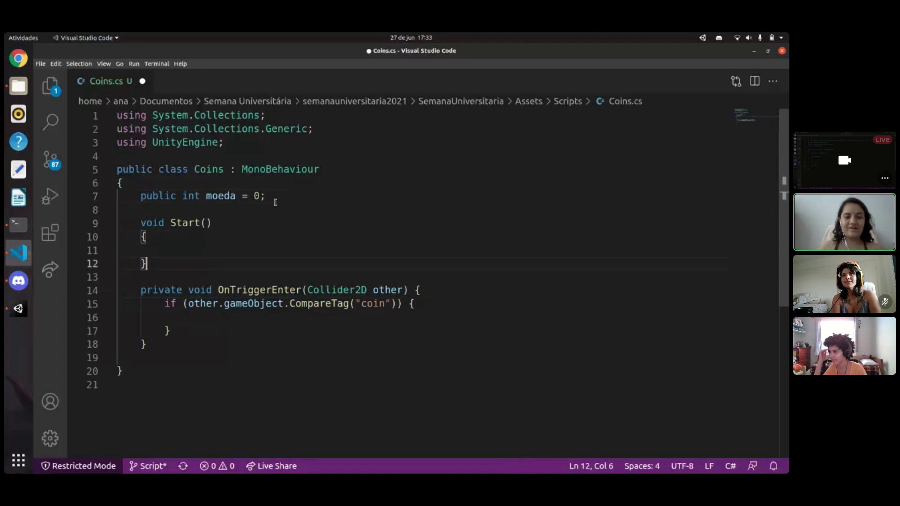
{"action": "key", "text": "Tab"}
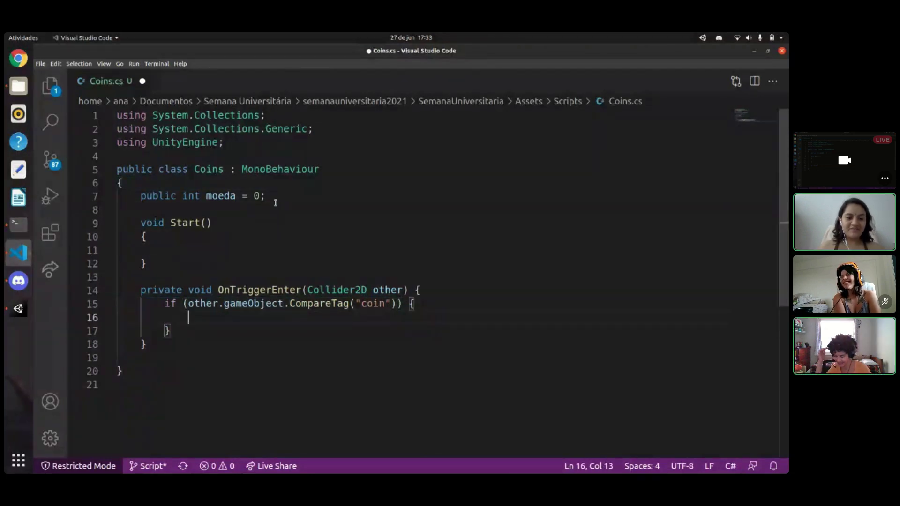
{"action": "type", "text": "moeda"}
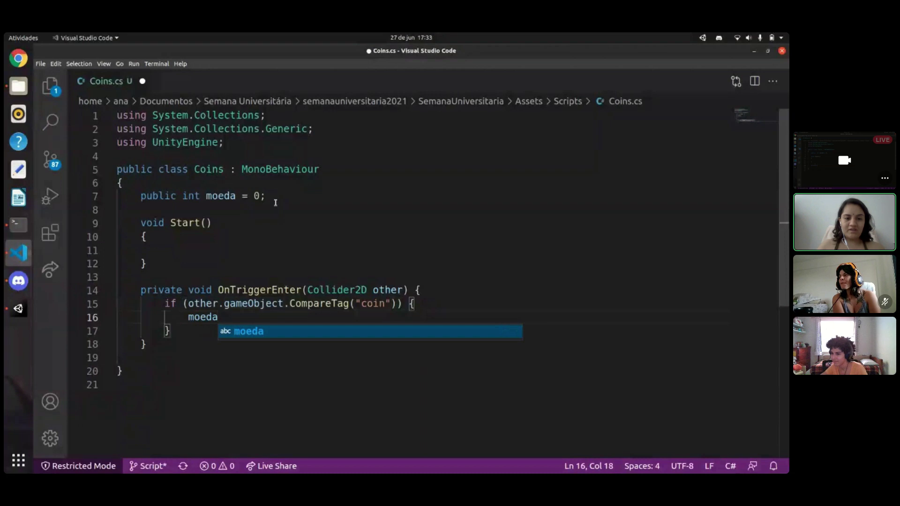
{"action": "type", "text": "++;"}
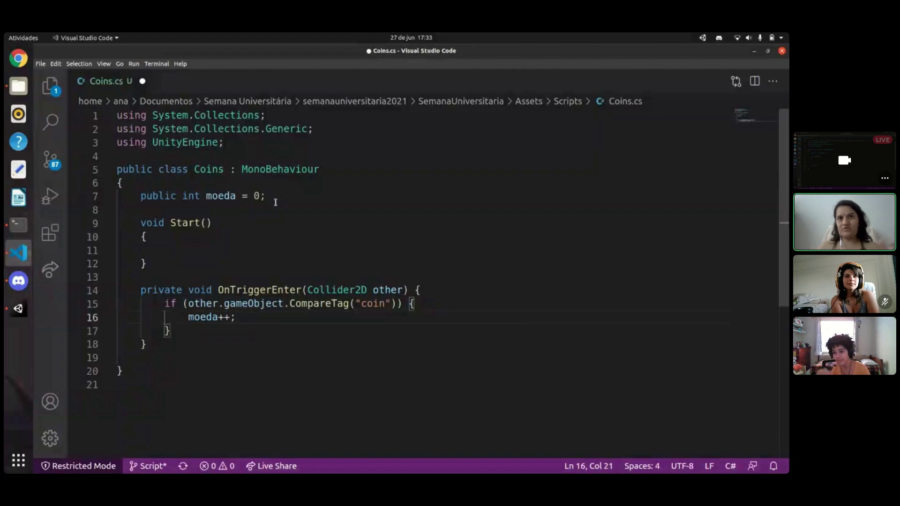
- Add the statement "Destroy(other.gameObject);" on a new line below the moeda increment
{"action": "key", "text": "Return"}
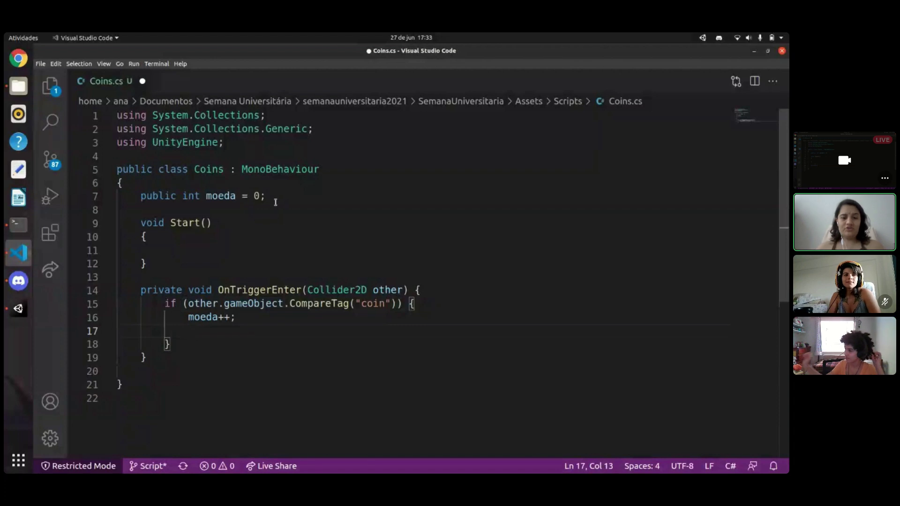
{"action": "type", "text": "Destroy("}
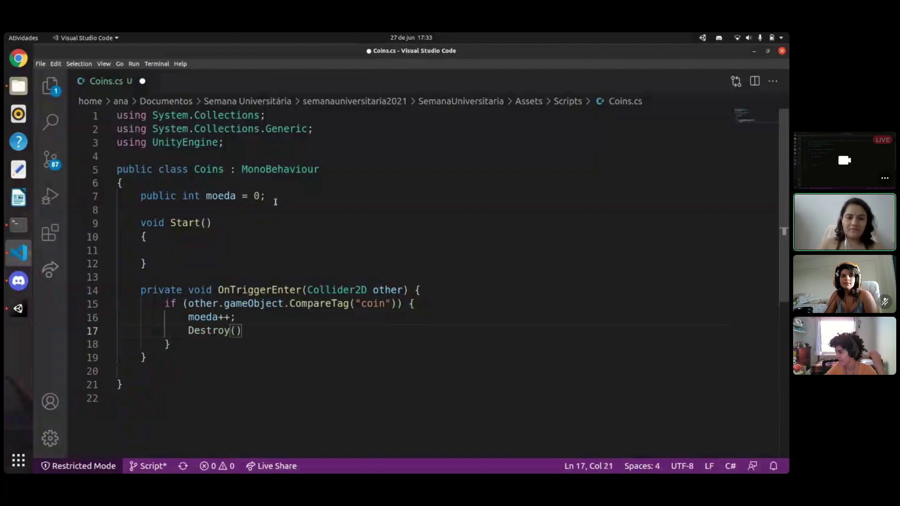
{"action": "type", "text": "other"}
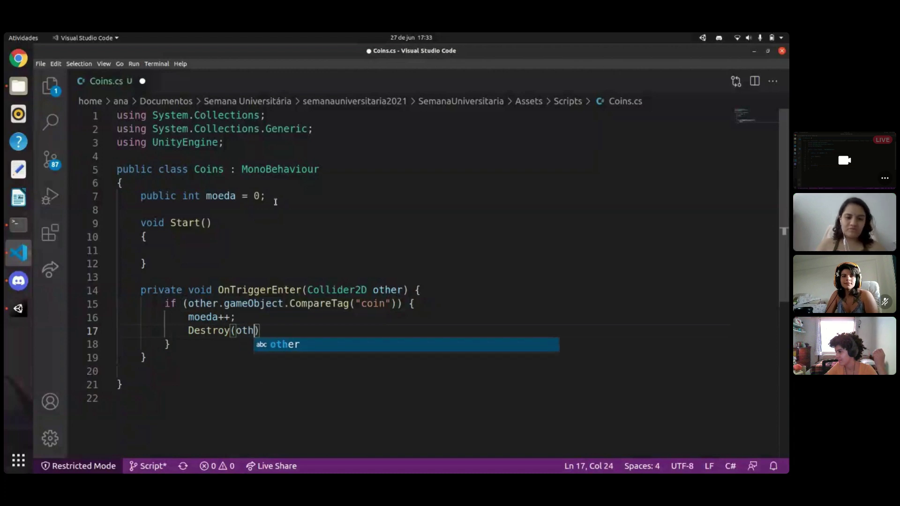
{"action": "type", "text": "."}
{"action": "type", "text": "gameObject"}
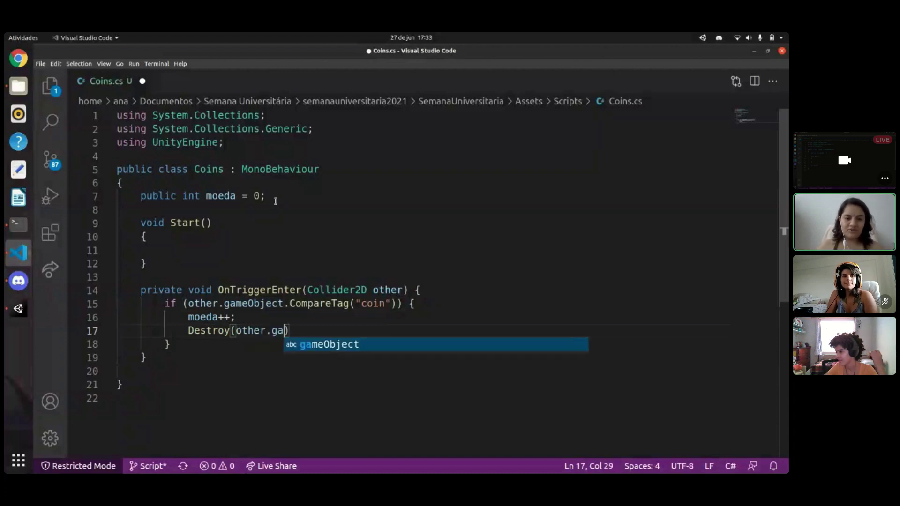
{"action": "type", "text": ");"}
- Add "print(moeda);" below the Destroy call and save the Coins script
{"action": "key", "text": "Return"}
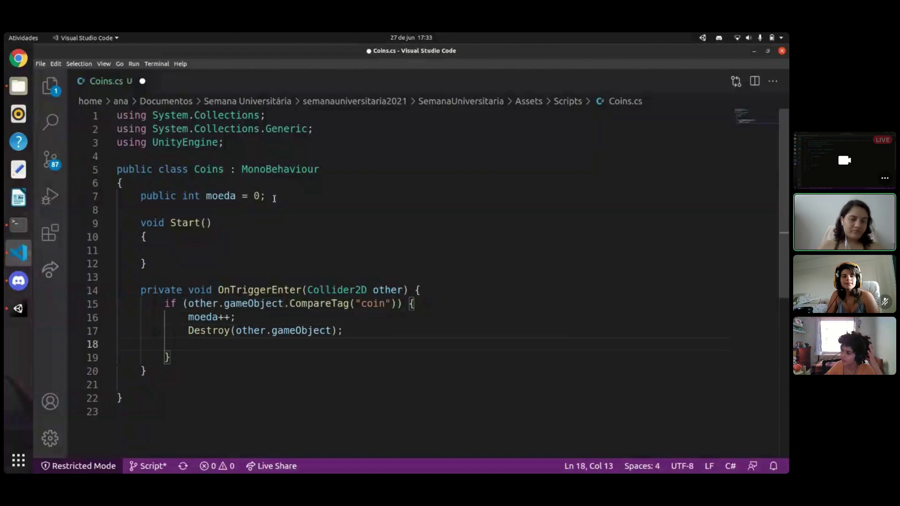
{"action": "type", "text": "print("}
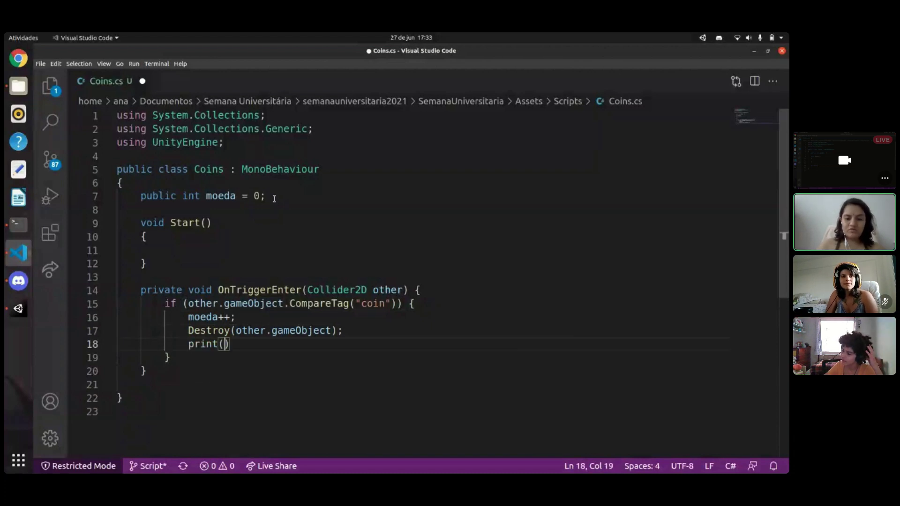
{"action": "type", "text": "moed"}
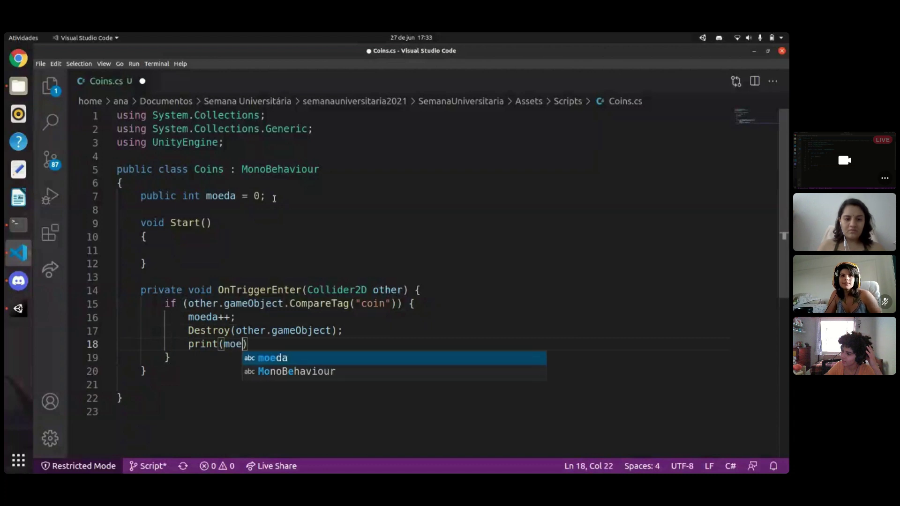
{"action": "type", "text": "a);"}
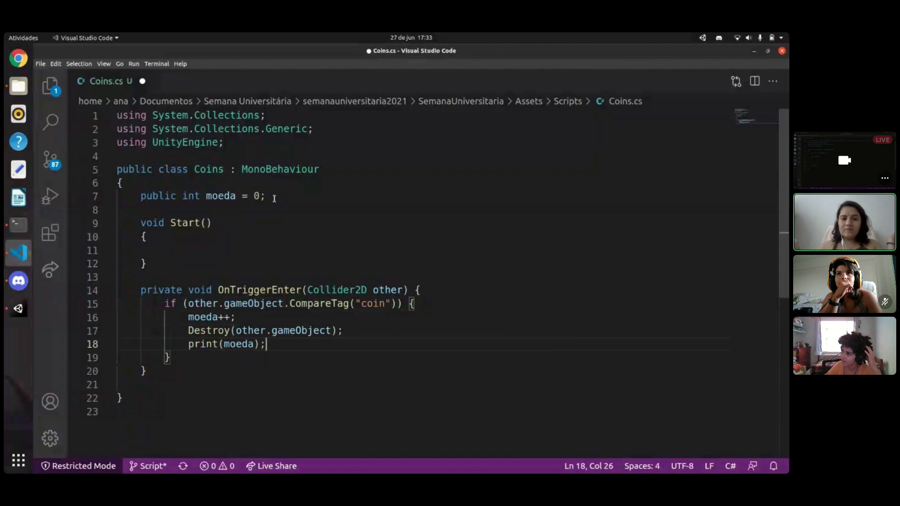
{"action": "key", "text": "ctrl+s"}
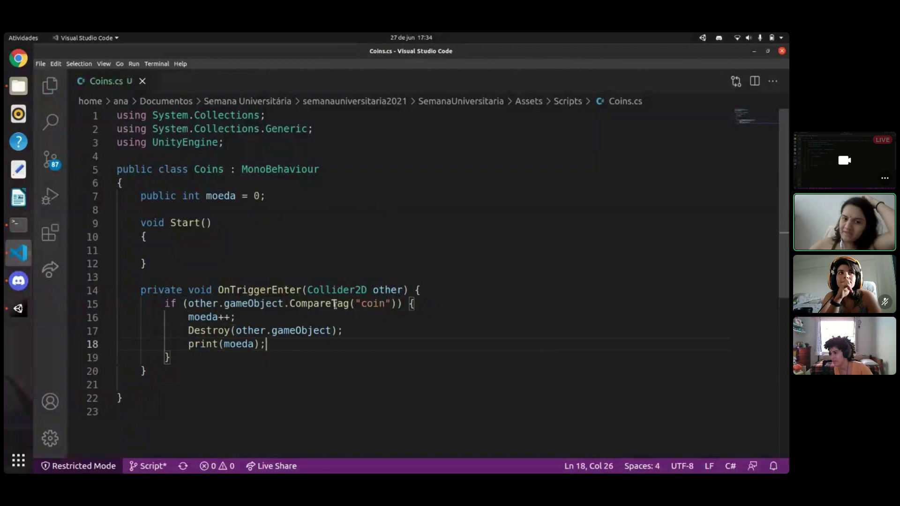
- Switch to Unity and attach the Coins script as a component to the ame_pulo object
{"action": "double_click", "coordinate": [327, 304]}
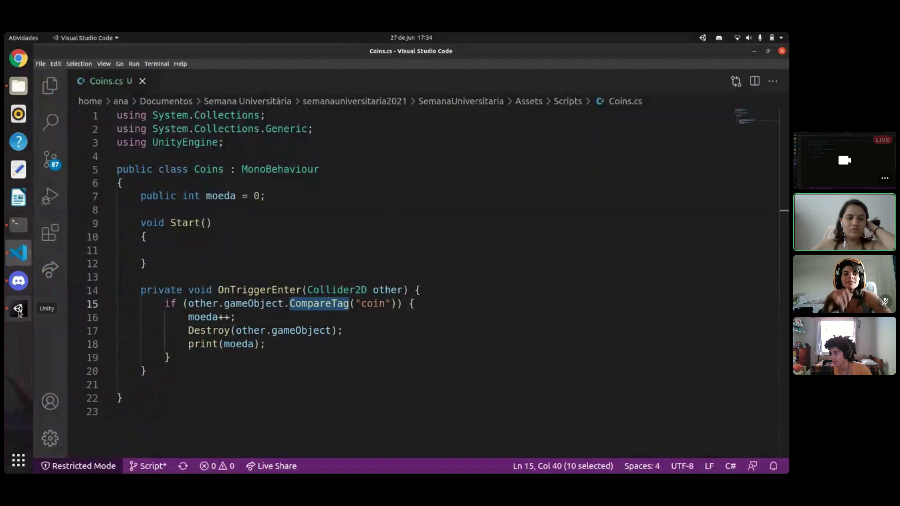
{"action": "left_click", "coordinate": [18, 308]}
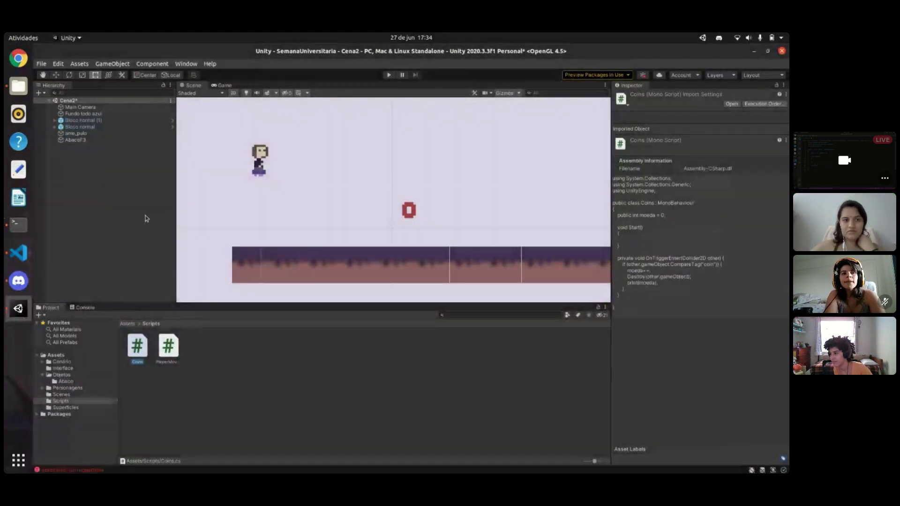
{"action": "left_click", "coordinate": [103, 134]}
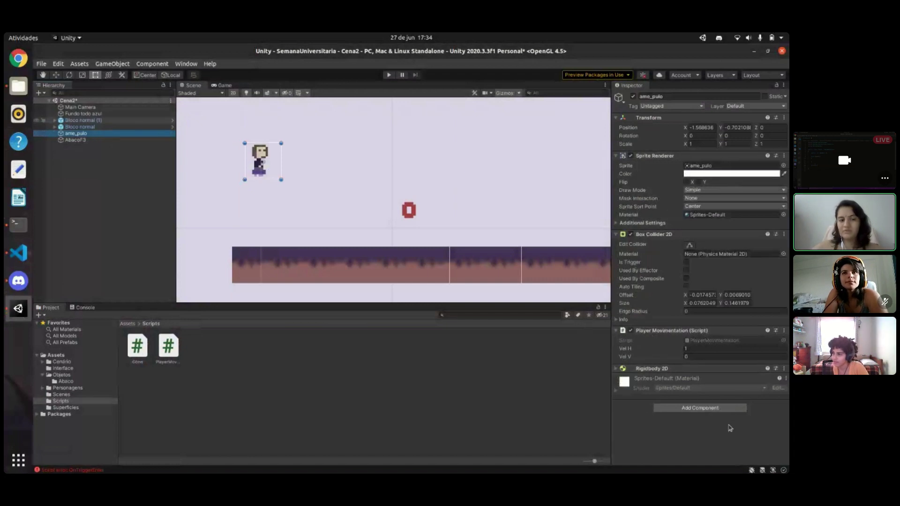
{"action": "left_click", "coordinate": [719, 408]}
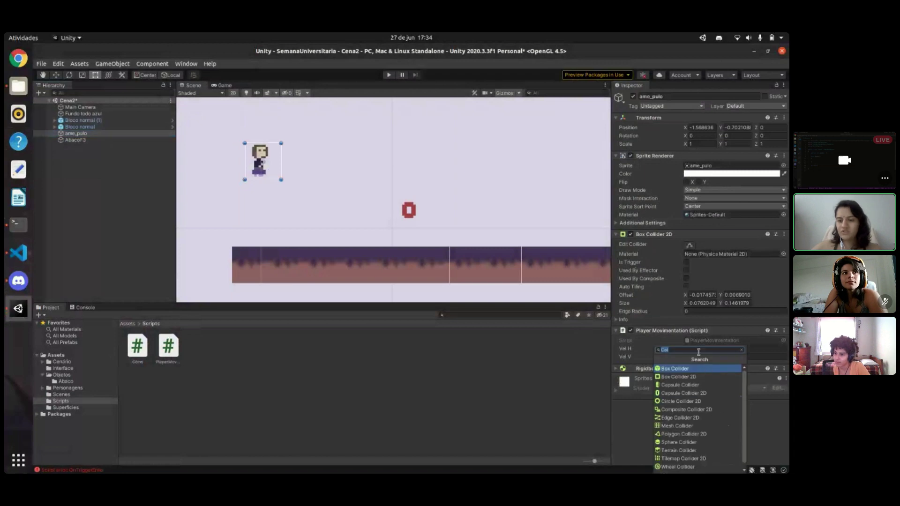
{"action": "type", "text": "Coin"}
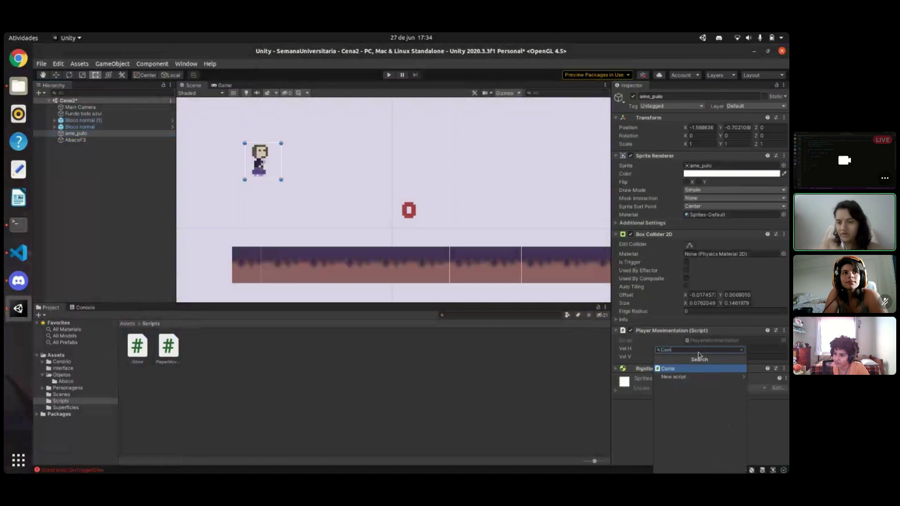
{"action": "left_click", "coordinate": [694, 369]}
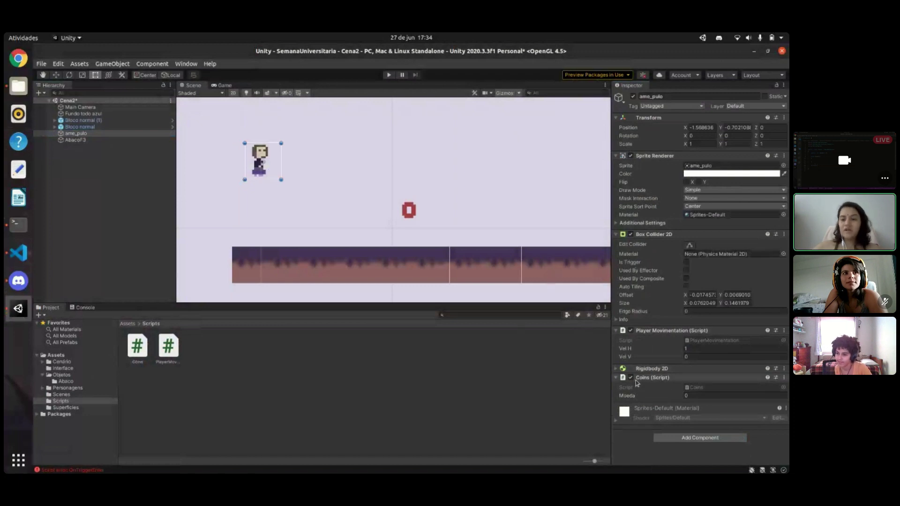
- Create a new tag named "coin" starting from AbacoF3's tag options, checking the name against the Coins script in Visual Studio Code
{"action": "left_click", "coordinate": [416, 212]}
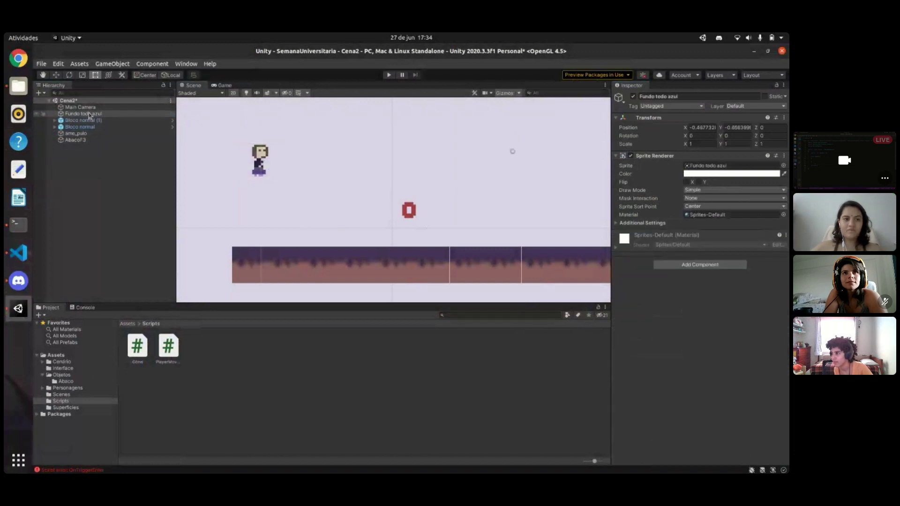
{"action": "left_click", "coordinate": [91, 140]}
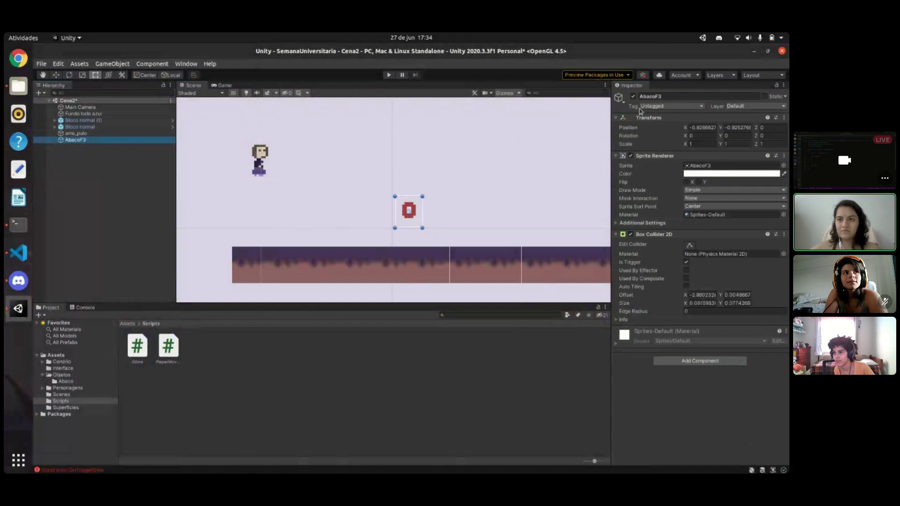
{"action": "left_click", "coordinate": [667, 107]}
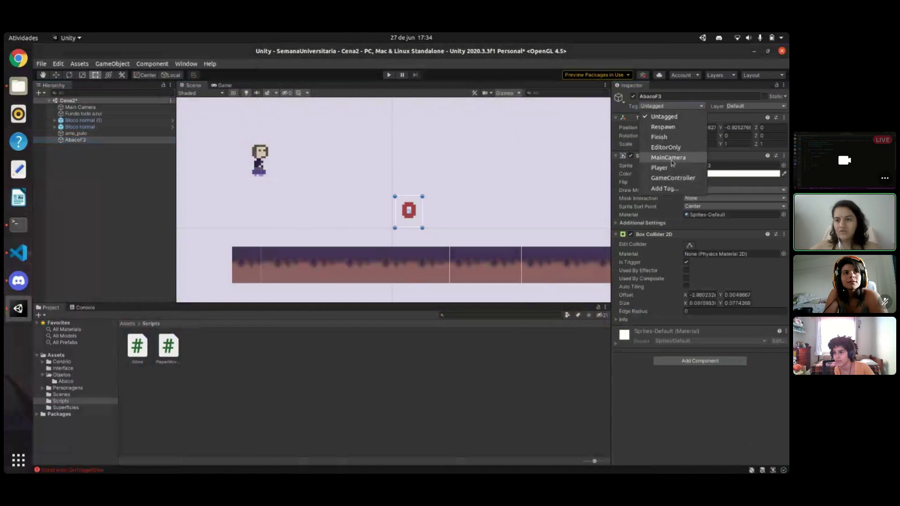
{"action": "left_click", "coordinate": [664, 188]}
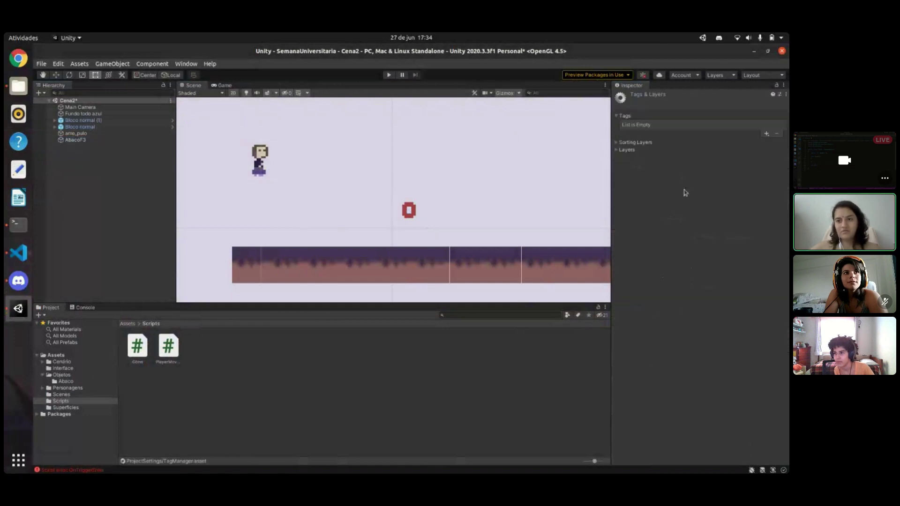
{"action": "left_click", "coordinate": [767, 135]}
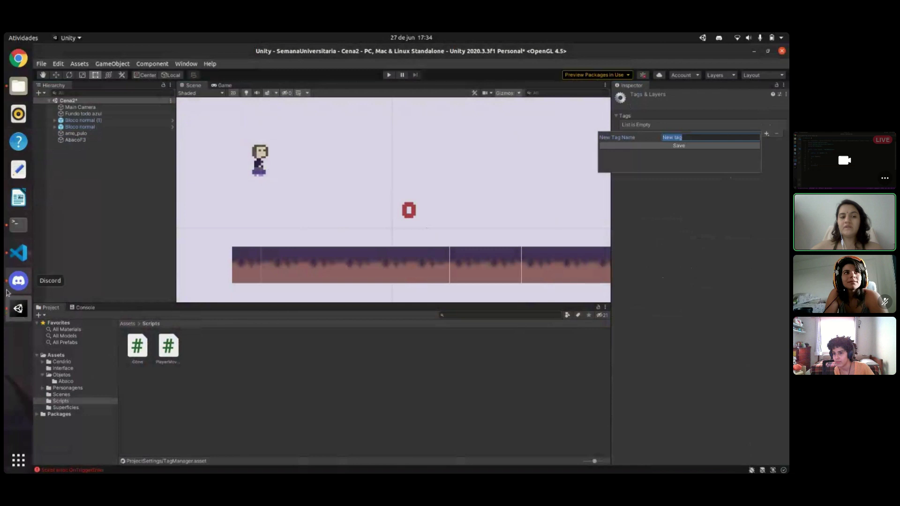
{"action": "left_click", "coordinate": [27, 253]}
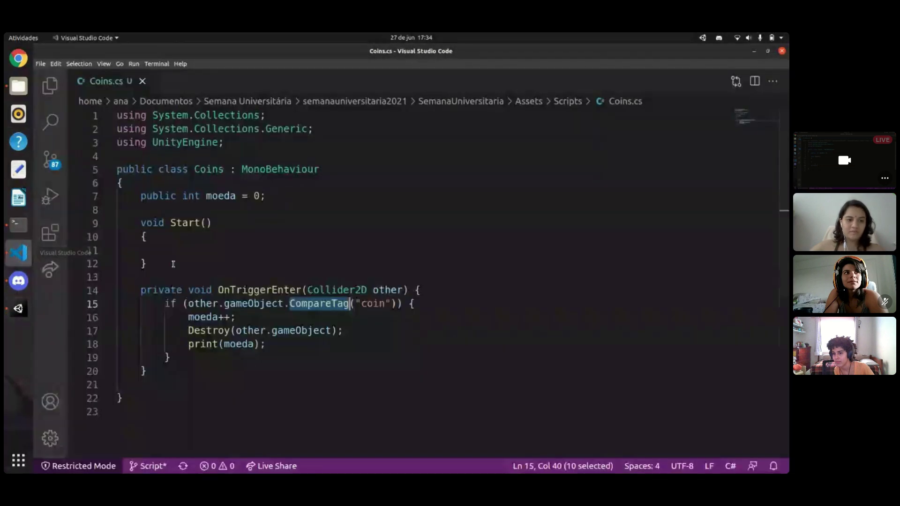
{"action": "double_click", "coordinate": [375, 304]}
{"action": "left_click", "coordinate": [19, 309]}
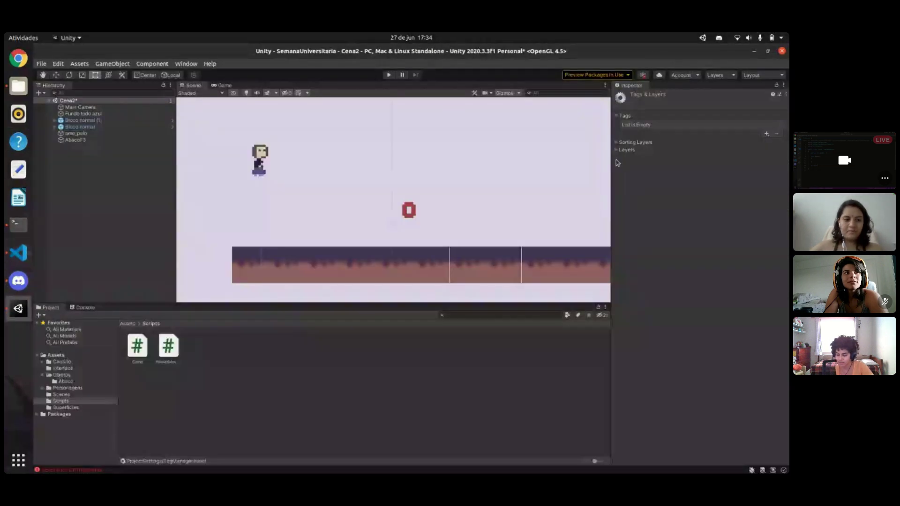
{"action": "left_click", "coordinate": [766, 135]}
{"action": "type", "text": "coin"}
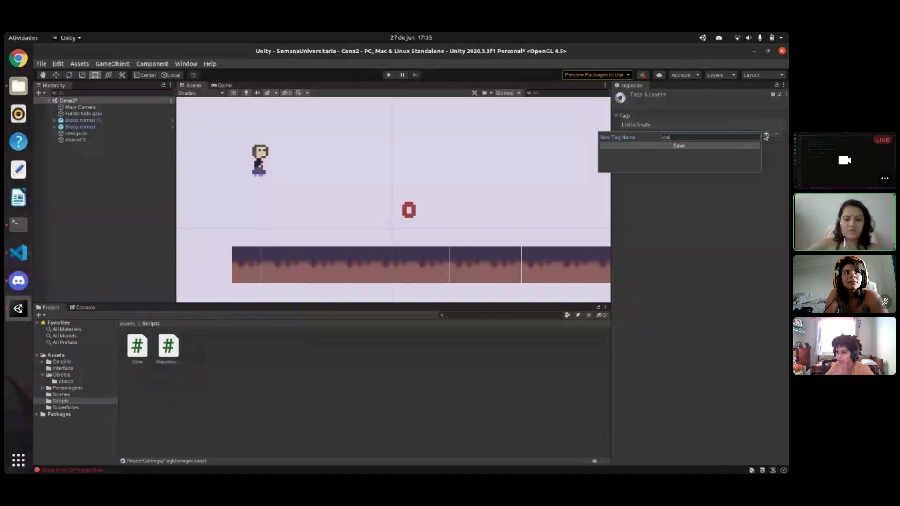
{"action": "left_click", "coordinate": [753, 145]}
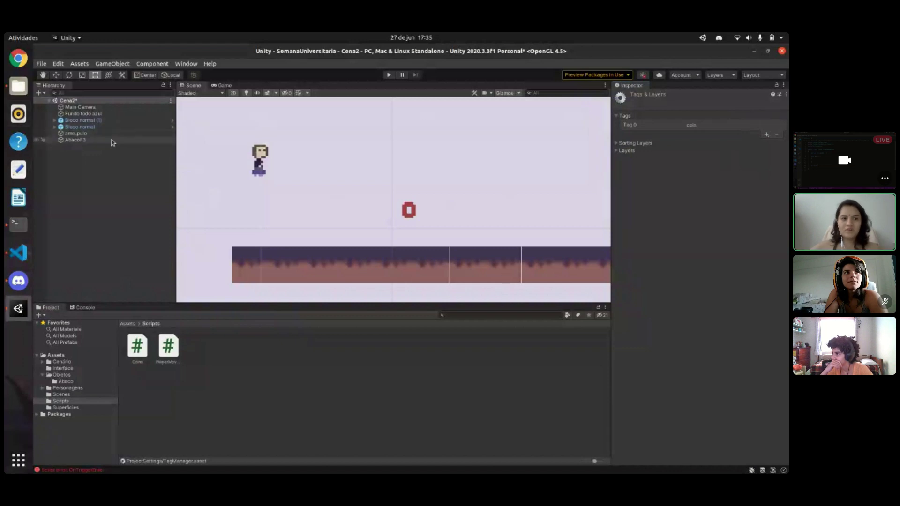
- Assign the coin tag to the AbacoF3 object
{"action": "left_click", "coordinate": [112, 141]}
{"action": "left_click", "coordinate": [682, 108]}
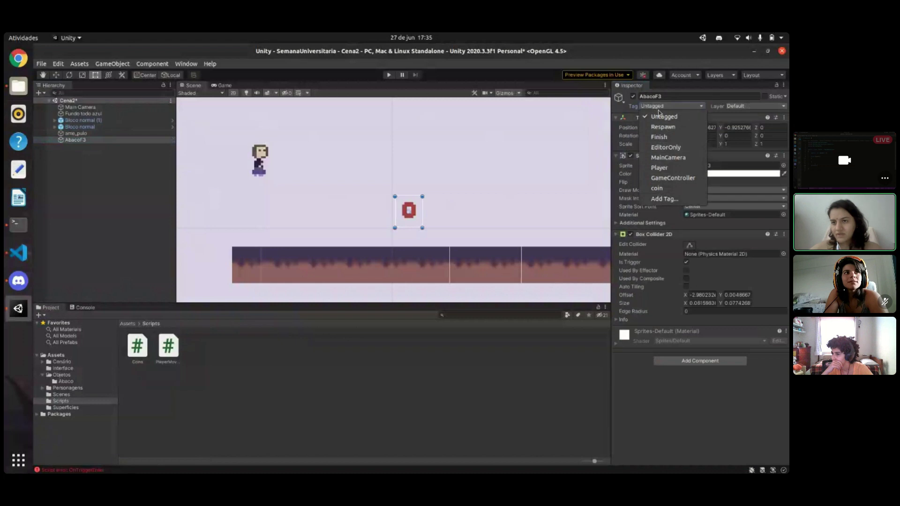
{"action": "left_click", "coordinate": [657, 188]}
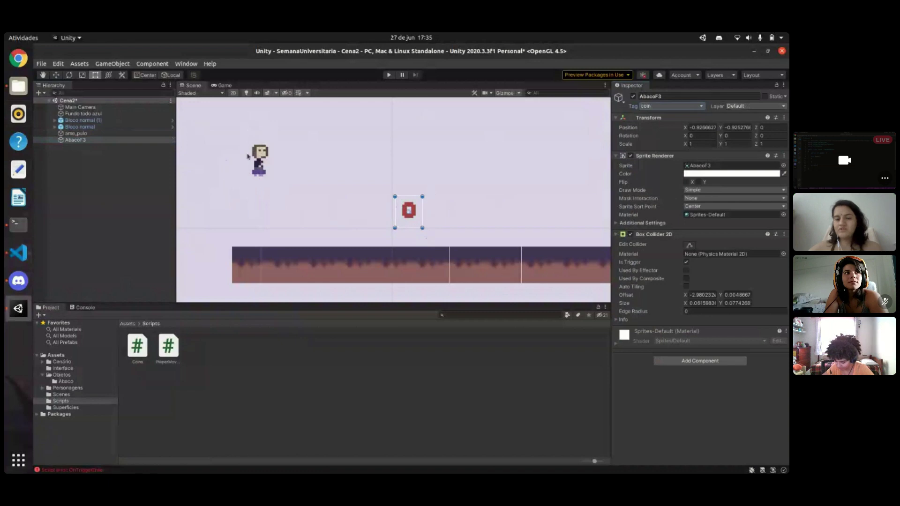
- Review the components of ame_pulo and AbacoF3, and try to run the scene in Play mode
{"action": "left_click", "coordinate": [263, 158]}
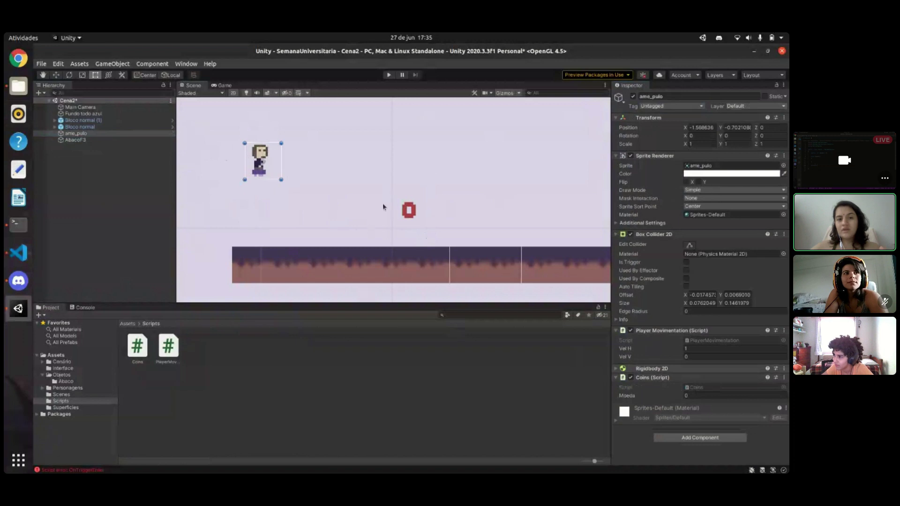
{"action": "left_click", "coordinate": [414, 210]}
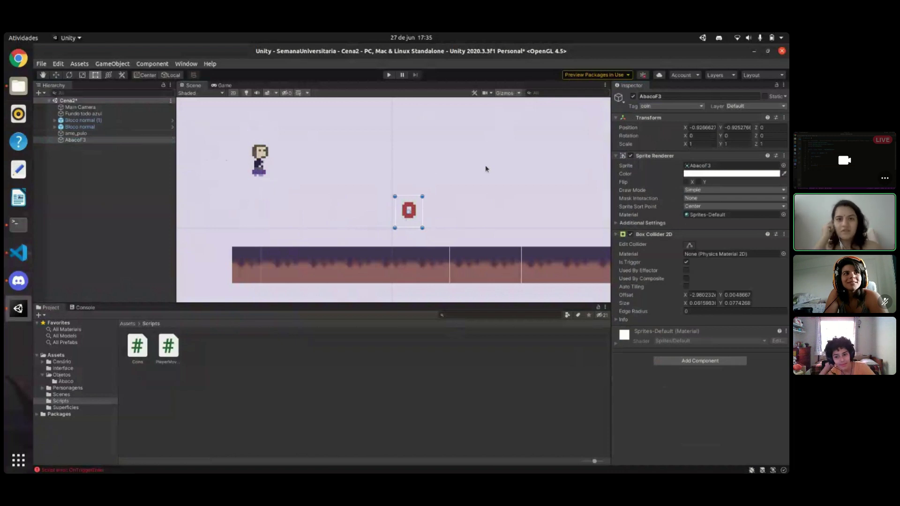
{"action": "key", "text": "ctrl+p"}
{"action": "left_click", "coordinate": [388, 76]}
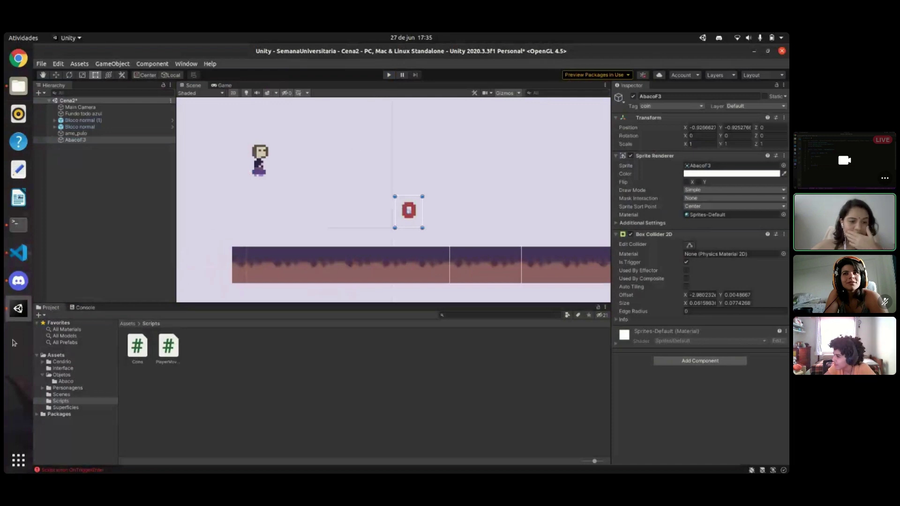
- Switch to Visual Studio Code, change the Coins script's trigger method name to OnTriggerEnter2D, and save the script
{"action": "left_click", "coordinate": [18, 253]}
{"action": "left_click", "coordinate": [313, 291]}
{"action": "type", "text": "2D"}
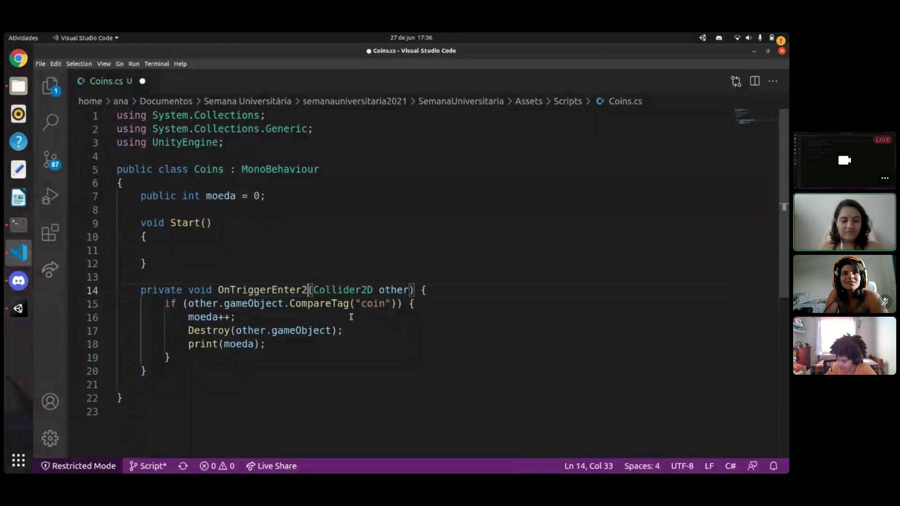
{"action": "key", "text": "ctrl+s"}
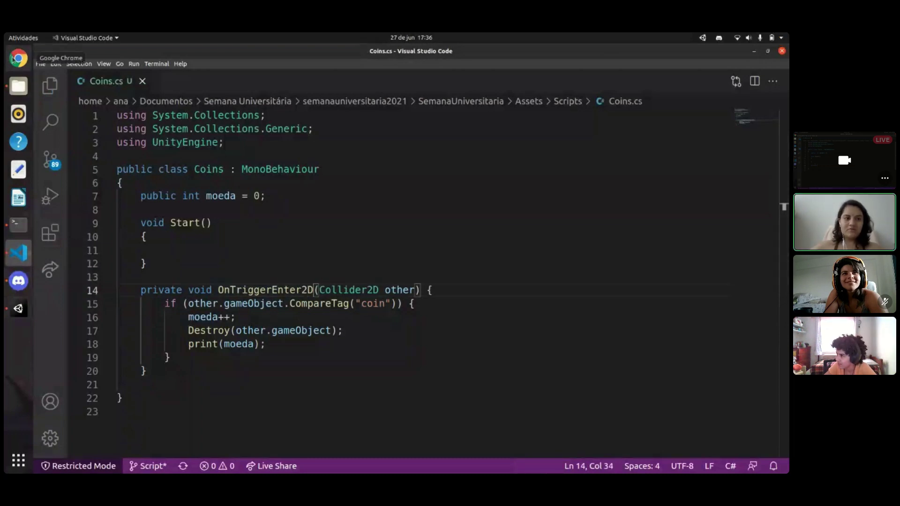
- Return to Unity, run the scene, walk ame_pulo through the coin, and view the Console output
{"action": "left_click", "coordinate": [18, 58]}
{"action": "left_click", "coordinate": [18, 309]}
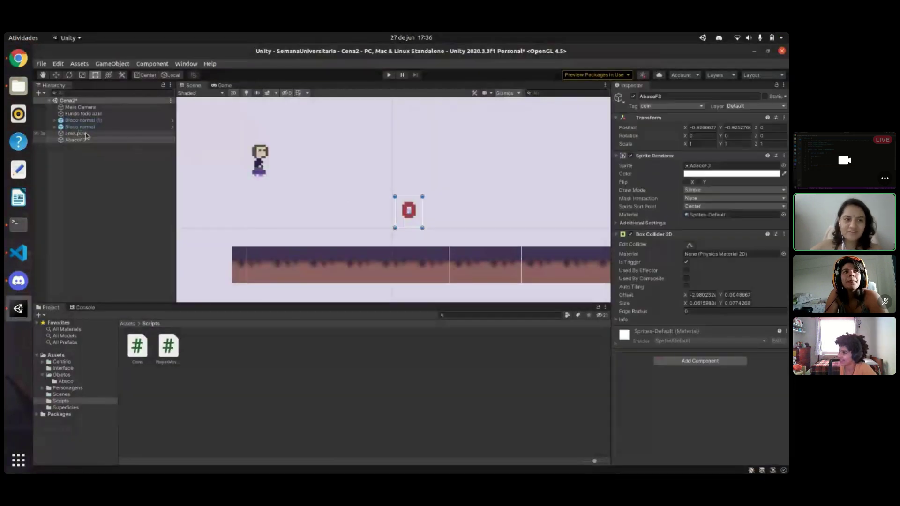
{"action": "left_click", "coordinate": [389, 75]}
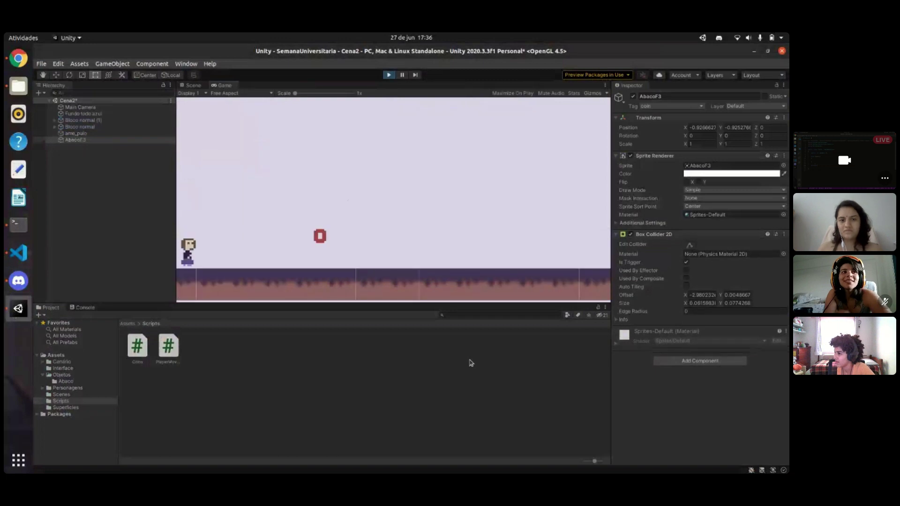
{"action": "key", "text": "Right"}
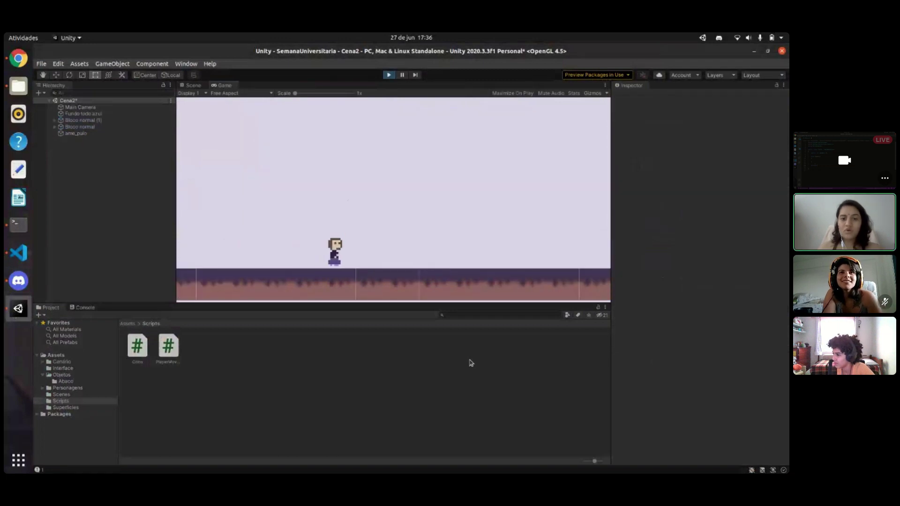
{"action": "key", "text": "Left"}
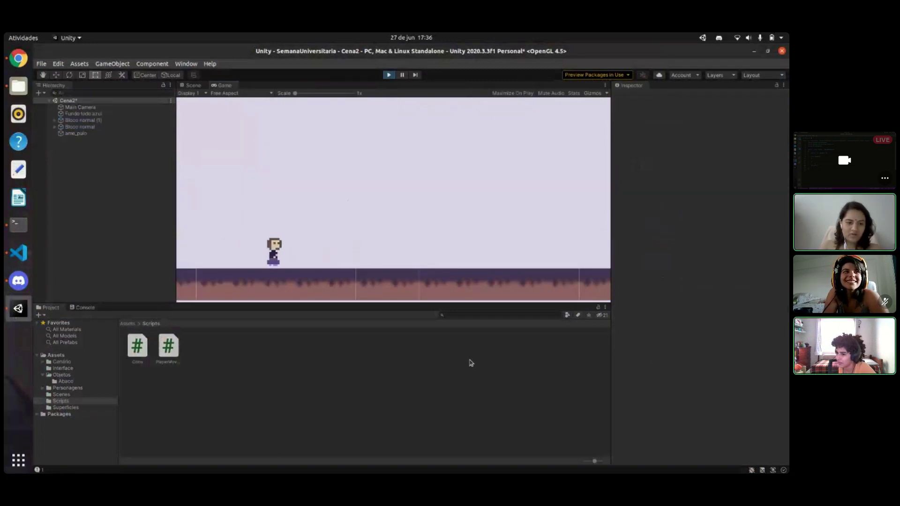
{"action": "left_click", "coordinate": [71, 309]}
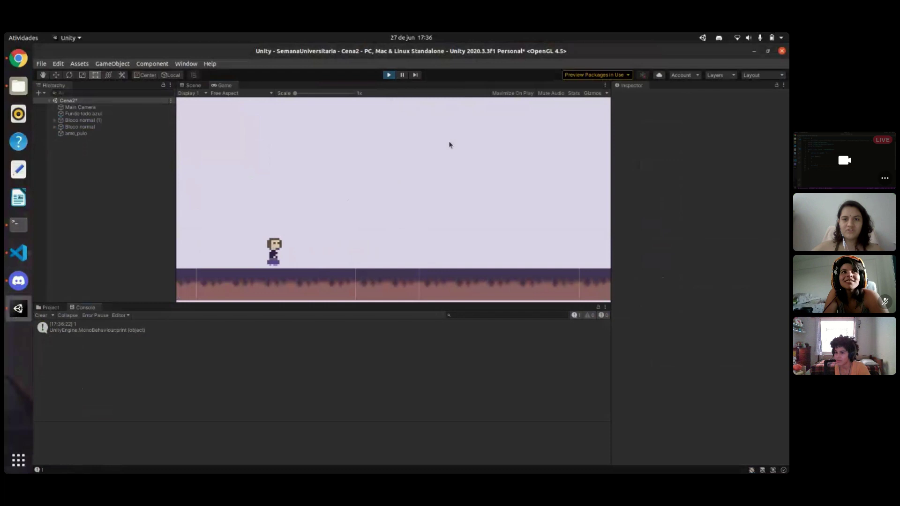
- Stop the game, clear the Console, and replay the scene collecting the coin once more before stopping it
{"action": "left_click", "coordinate": [389, 75]}
{"action": "left_click", "coordinate": [41, 316]}
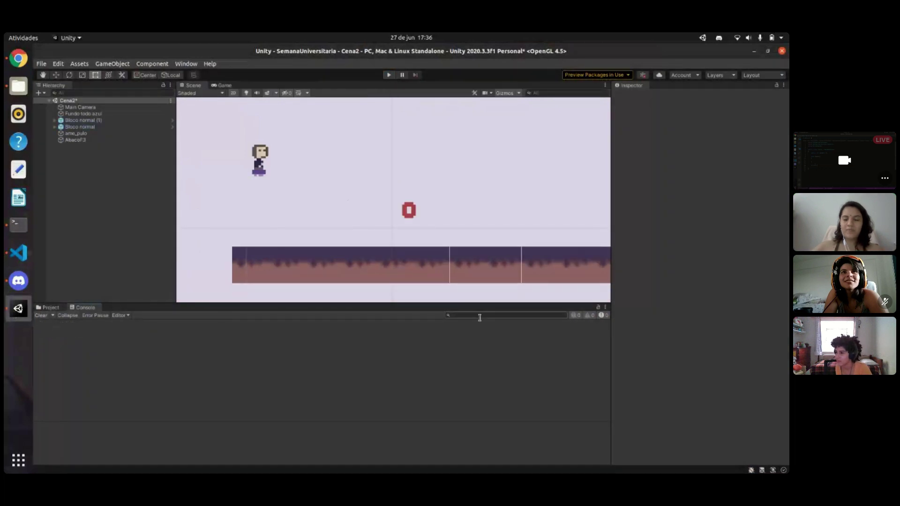
{"action": "left_click", "coordinate": [389, 76]}
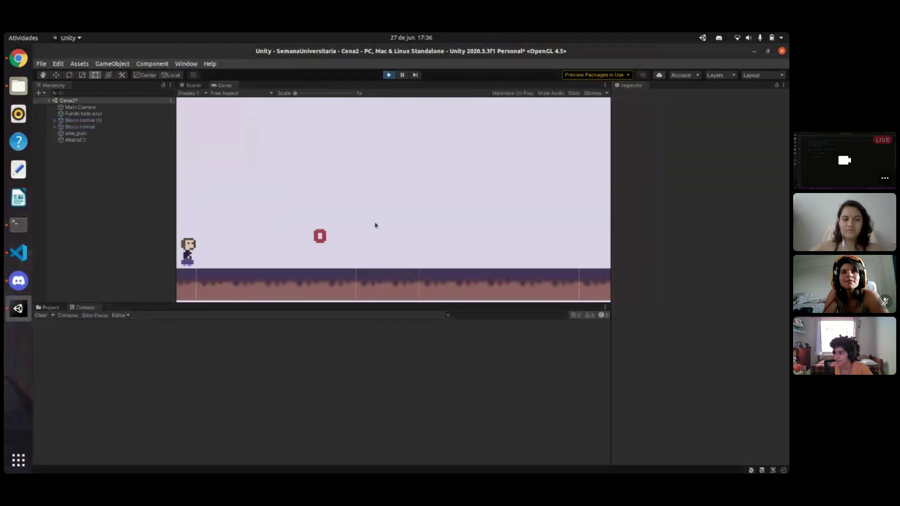
{"action": "key", "text": "Right"}
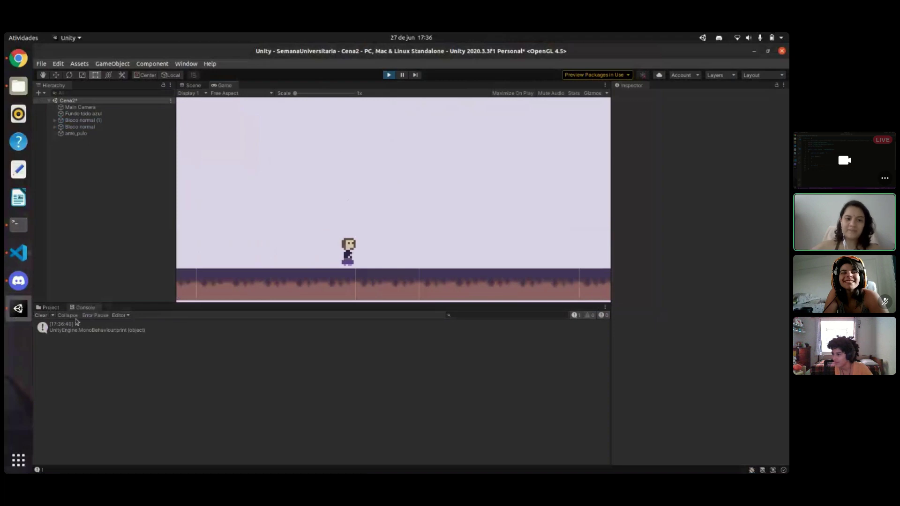
{"action": "left_click", "coordinate": [388, 75]}
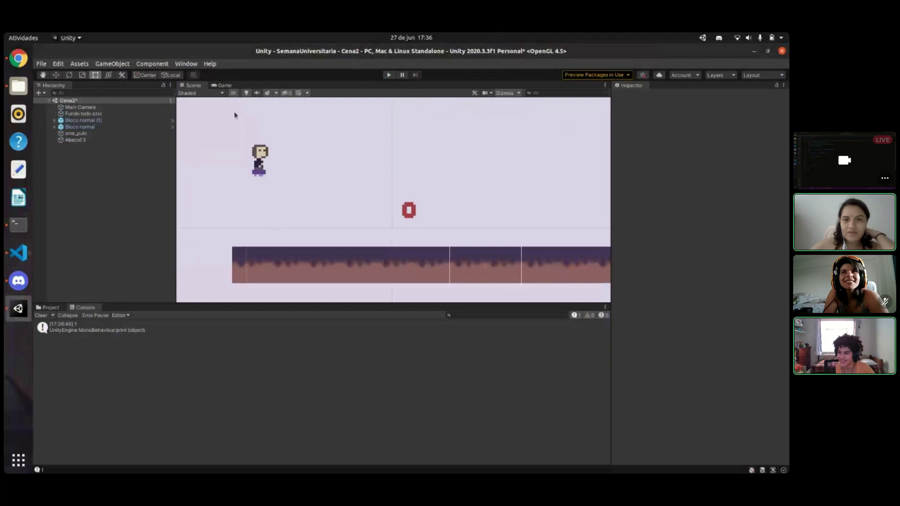
- Turn the scene's AbacoF3 object into a prefab in the project's Objetos/Abaco folder
{"action": "left_click", "coordinate": [54, 315]}
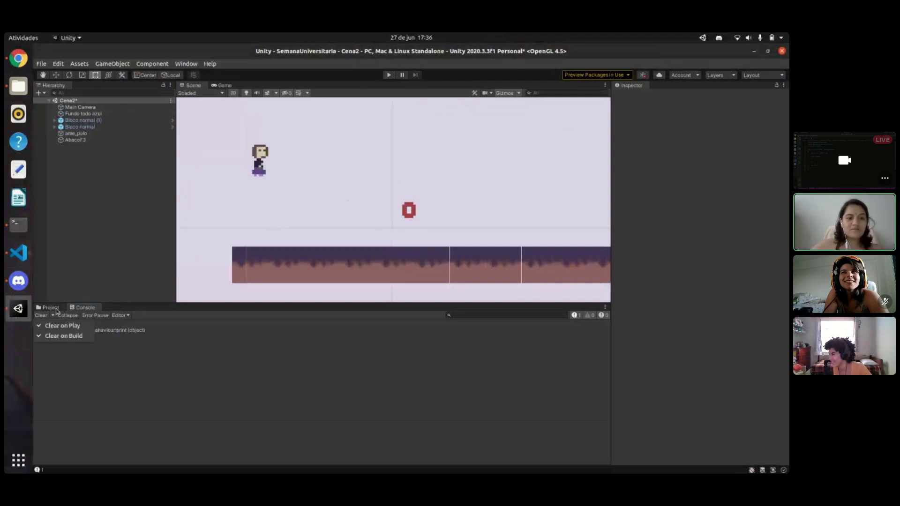
{"action": "left_click", "coordinate": [57, 309]}
{"action": "left_click", "coordinate": [57, 309]}
{"action": "left_click", "coordinate": [86, 140]}
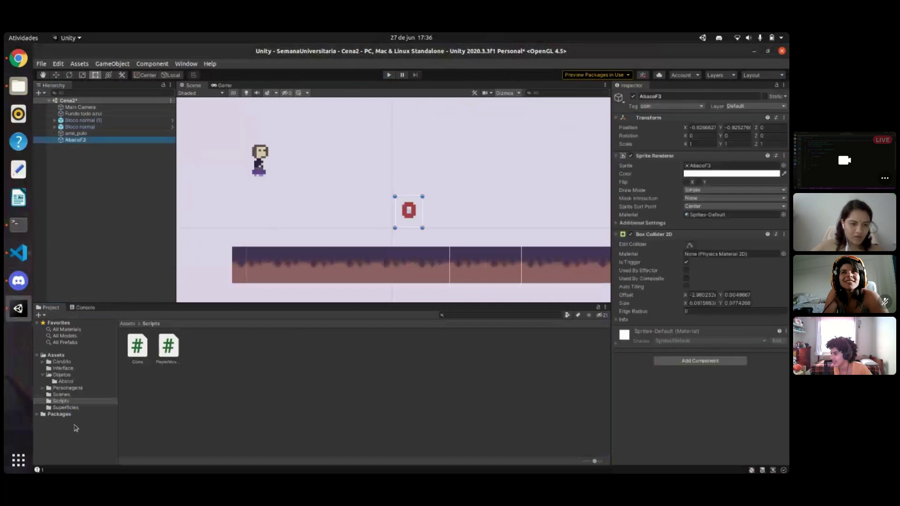
{"action": "left_click", "coordinate": [68, 375]}
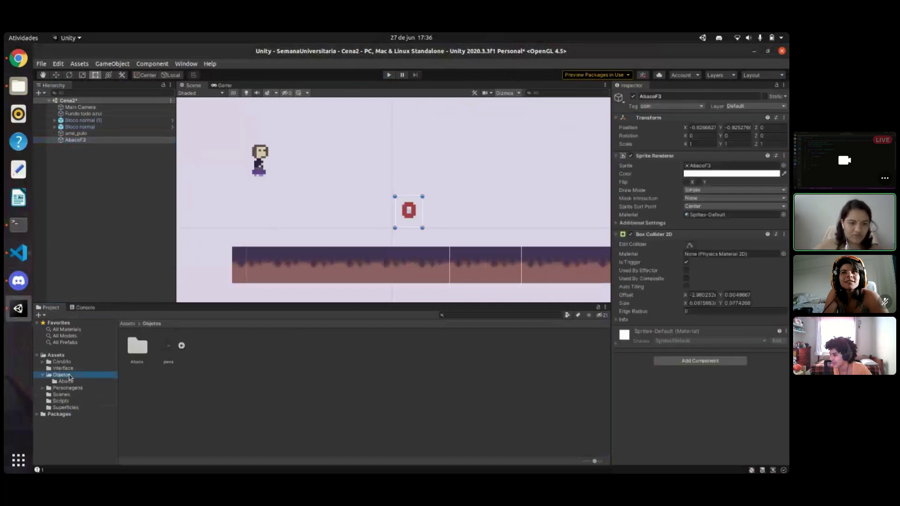
{"action": "left_click", "coordinate": [72, 382]}
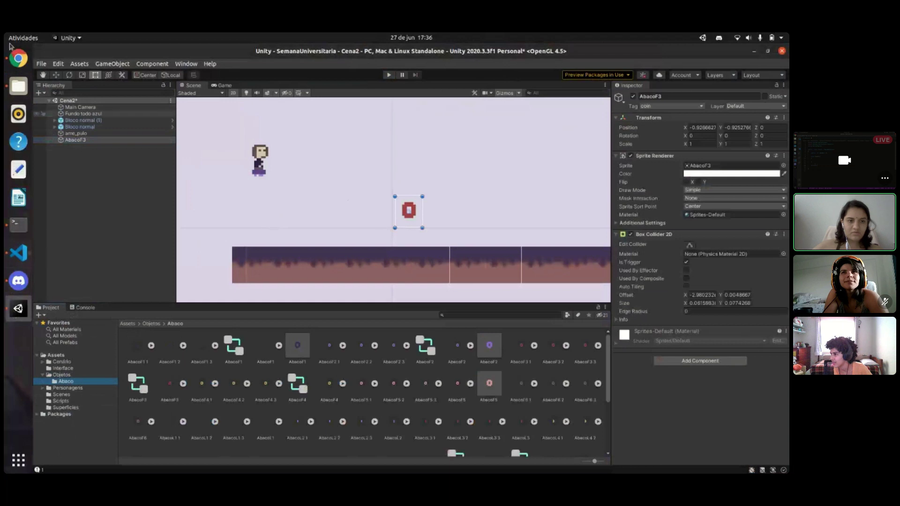
{"action": "left_click", "coordinate": [81, 140]}
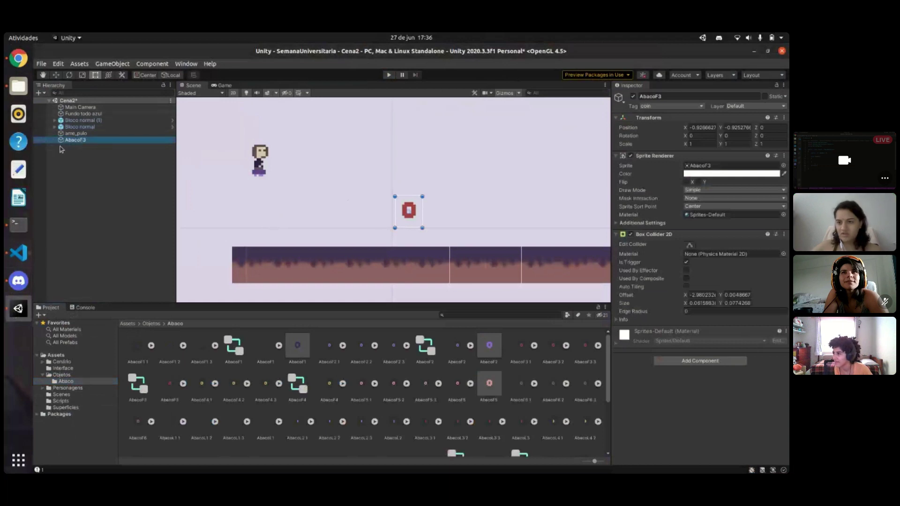
{"action": "left_click_drag", "start_coordinate": [73, 139], "coordinate": [293, 356]}
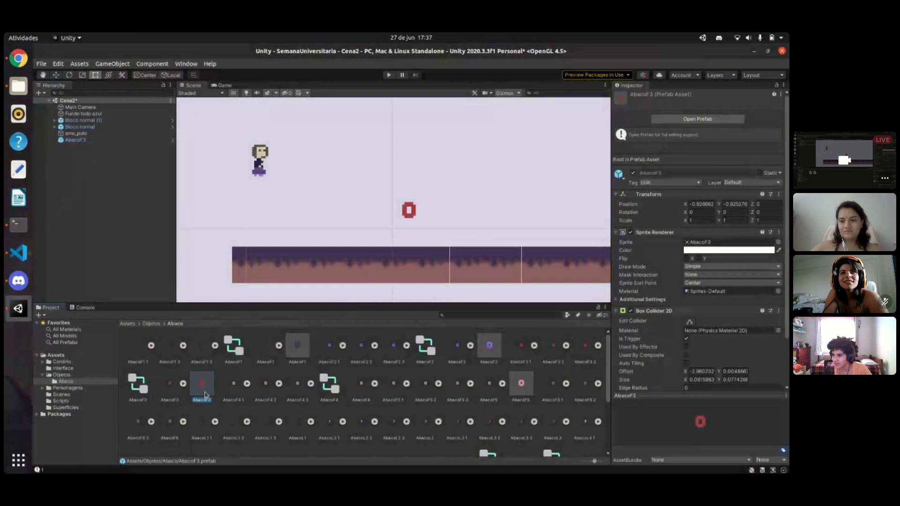
- Place a second AbacoF3 prefab instance just right of the first coin and list it after AbacoF3 in the hierarchy
{"action": "left_click_drag", "start_coordinate": [204, 395], "coordinate": [447, 210]}
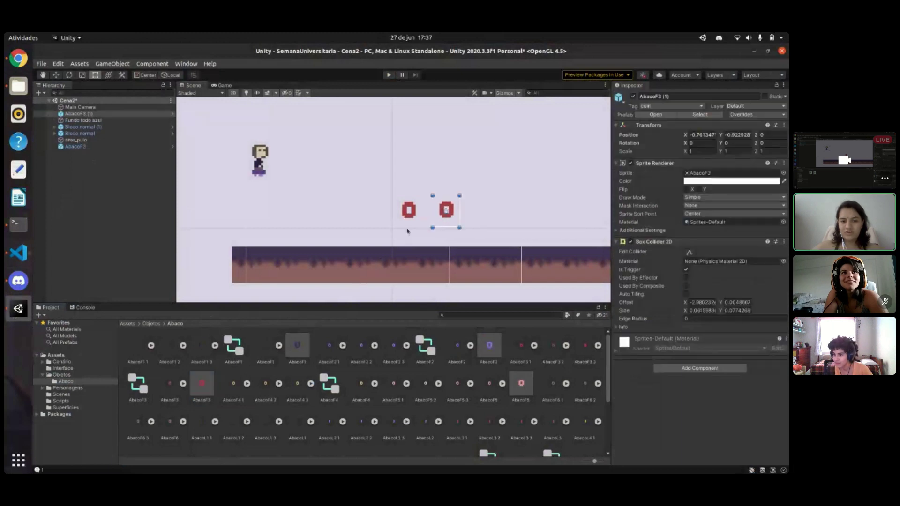
{"action": "left_click_drag", "start_coordinate": [91, 115], "coordinate": [89, 151]}
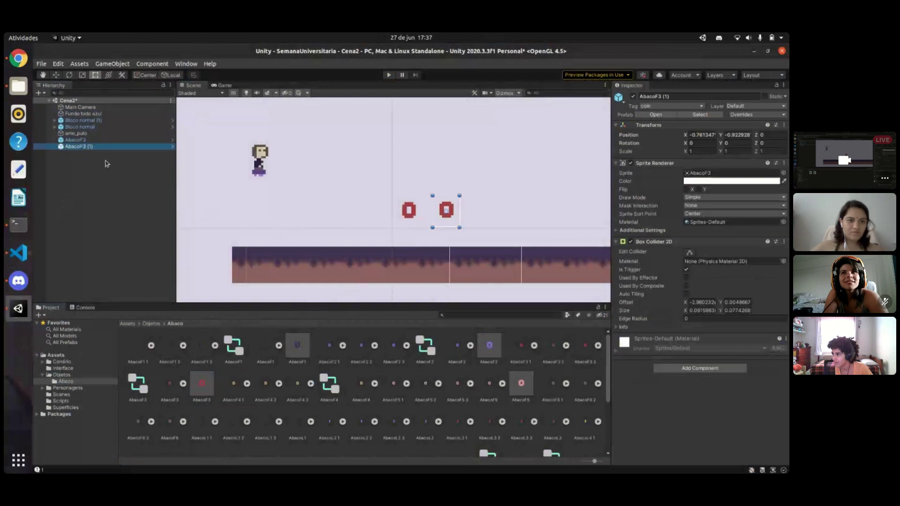
- Duplicate AbacoF3 (1), and duplicate all three coins together to make six
{"action": "key", "text": "ctrl+d"}
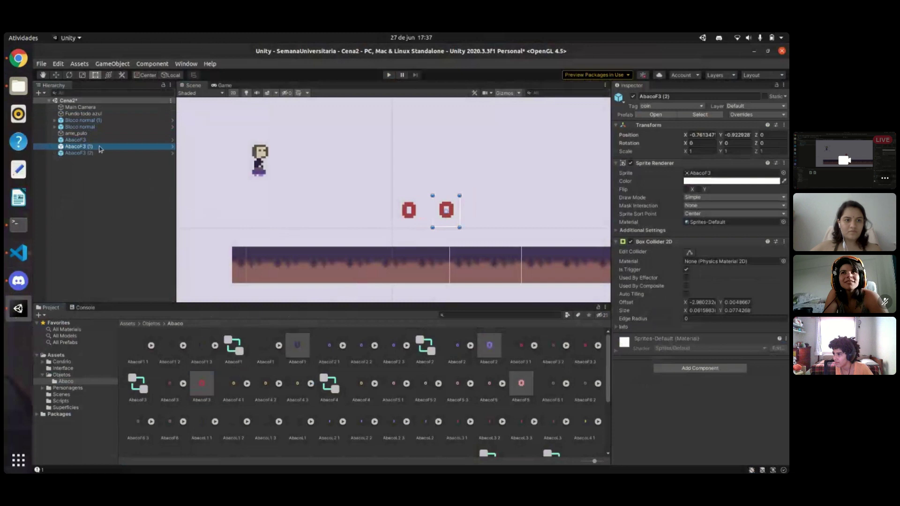
{"action": "left_click", "coordinate": [100, 141], "text": "ctrl"}
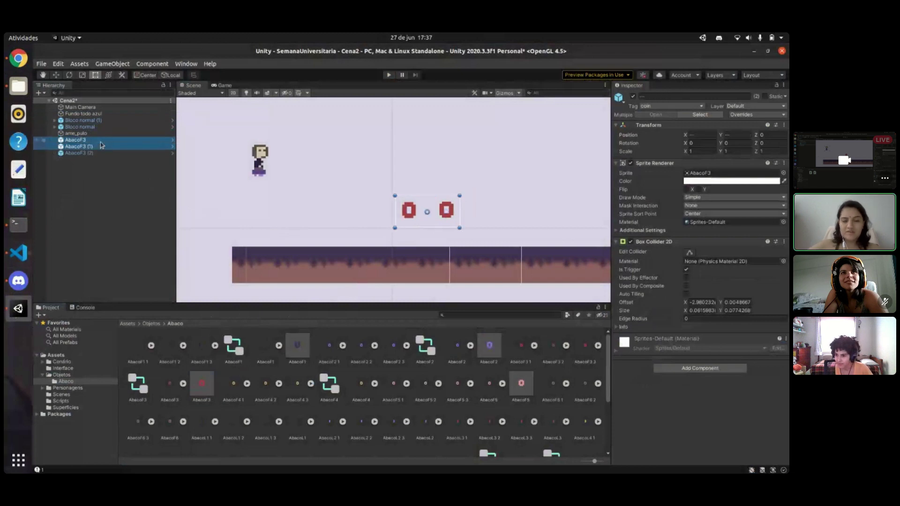
{"action": "key", "text": "shift+Down"}
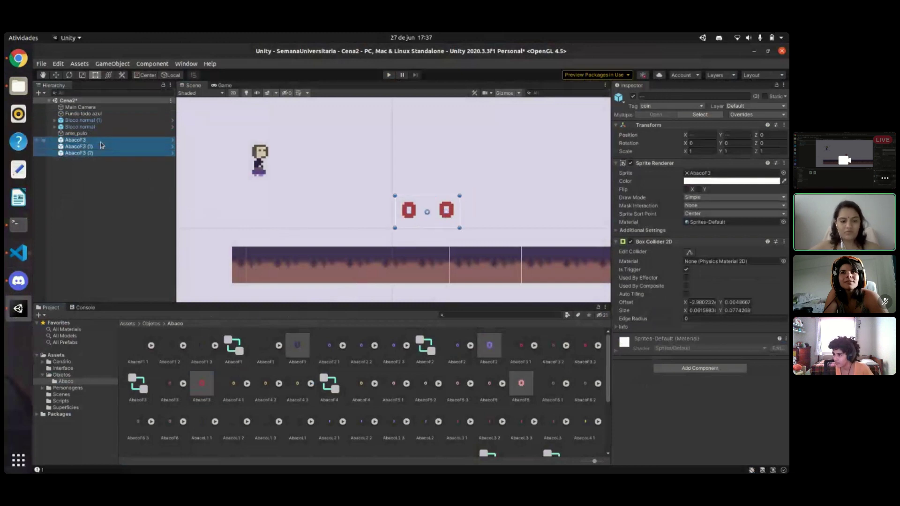
{"action": "key", "text": "ctrl+d"}
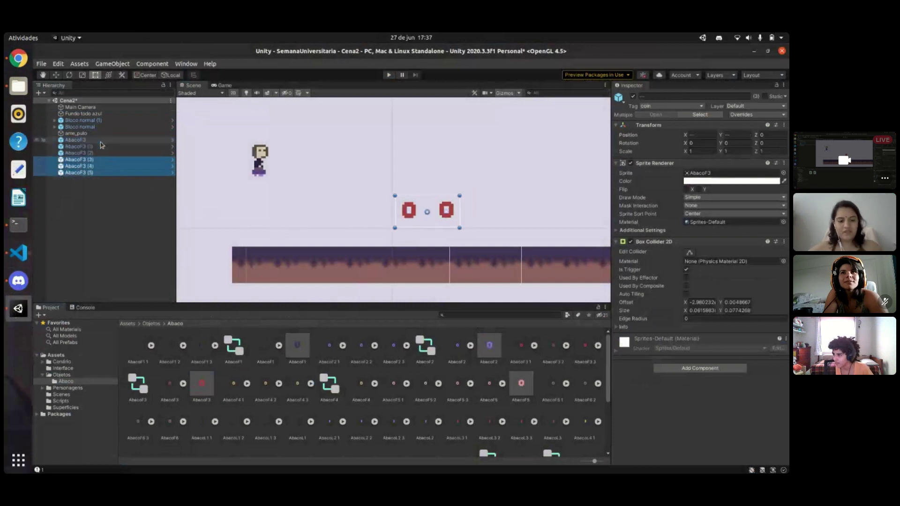
- Extend the coin row to the right with two of the overlapping duplicates, moving AbacoF3 (1) to about X -0.51
{"action": "left_click", "coordinate": [102, 188]}
{"action": "left_click", "coordinate": [95, 166]}
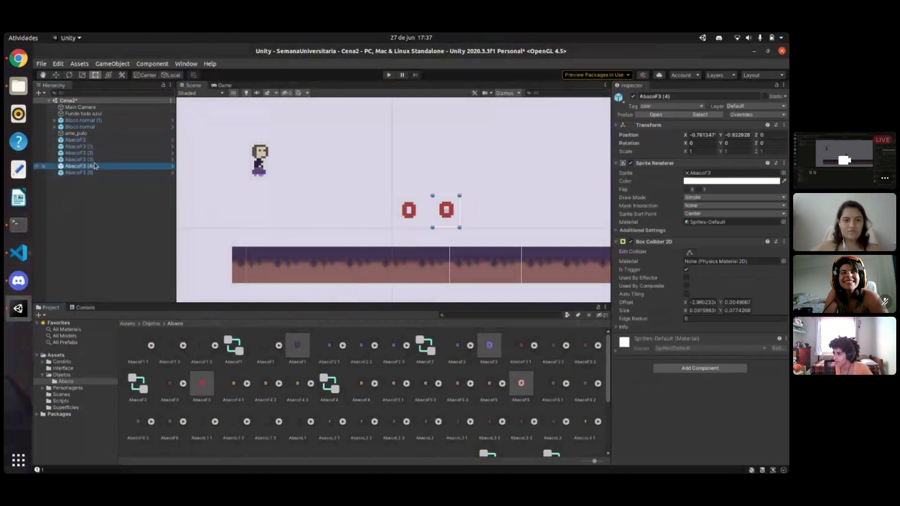
{"action": "left_click_drag", "start_coordinate": [448, 216], "coordinate": [487, 212]}
{"action": "left_click", "coordinate": [447, 210]}
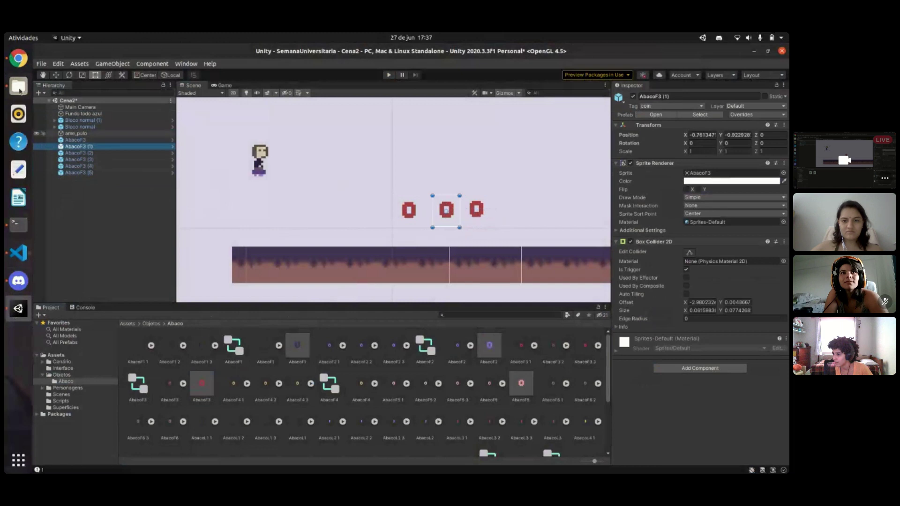
{"action": "left_click", "coordinate": [56, 75]}
{"action": "left_click_drag", "start_coordinate": [487, 211], "coordinate": [539, 223]}
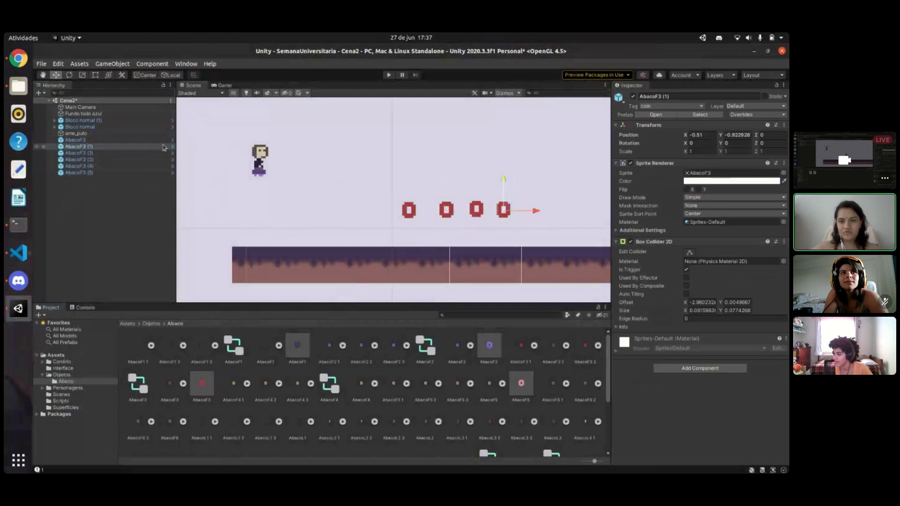
- Move AbacoF3 (3) to about X -0.41 and place another overlapping duplicate just beyond it at the right end of the row
{"action": "left_click", "coordinate": [78, 159]}
{"action": "left_click_drag", "start_coordinate": [444, 215], "coordinate": [565, 218]}
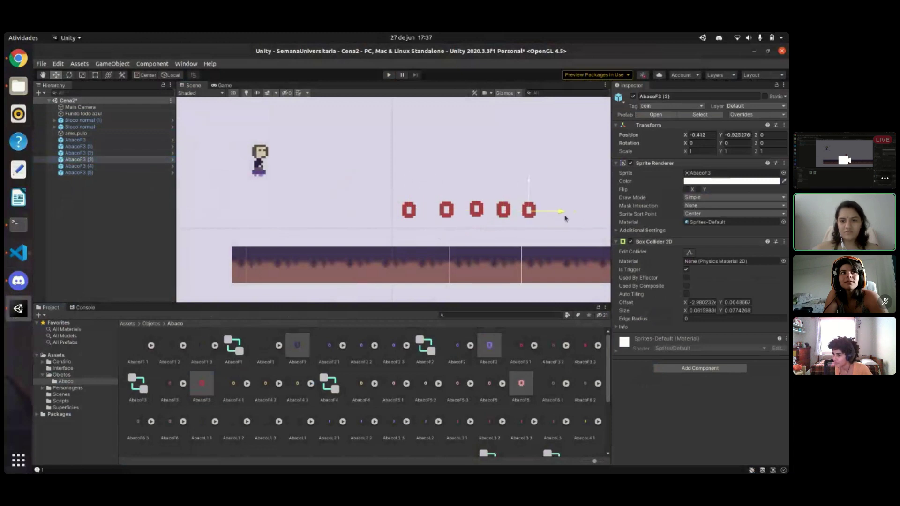
{"action": "left_click", "coordinate": [79, 166]}
{"action": "left_click_drag", "start_coordinate": [511, 215], "coordinate": [582, 221]}
{"action": "left_click", "coordinate": [115, 179]}
{"action": "left_click", "coordinate": [94, 173]}
{"action": "left_click", "coordinate": [515, 209]}
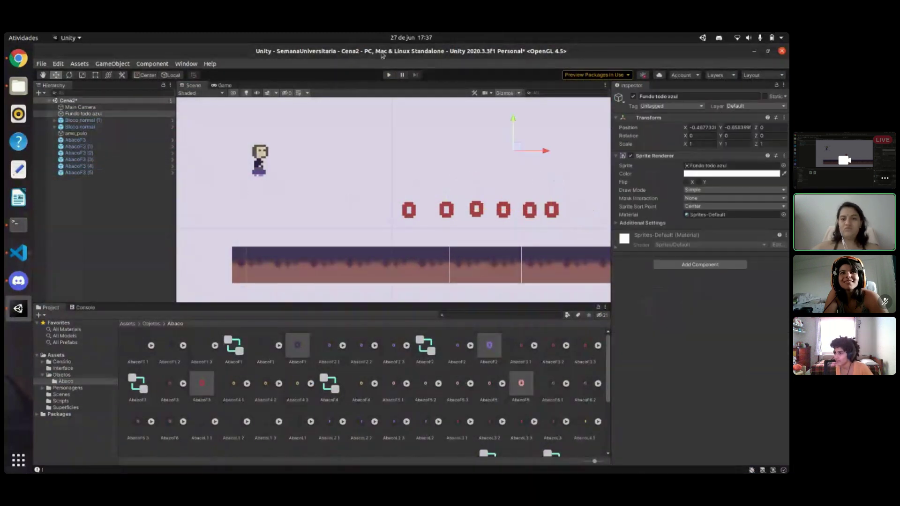
- Run the scene with the Console open and walk ame_pulo through all six coins to check the printed count
{"action": "left_click", "coordinate": [389, 75]}
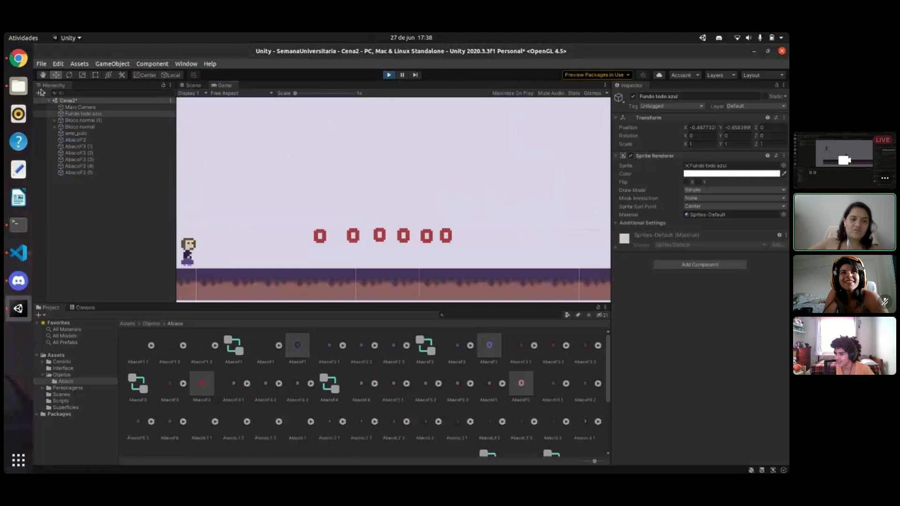
{"action": "left_click", "coordinate": [93, 305]}
{"action": "left_click", "coordinate": [85, 307]}
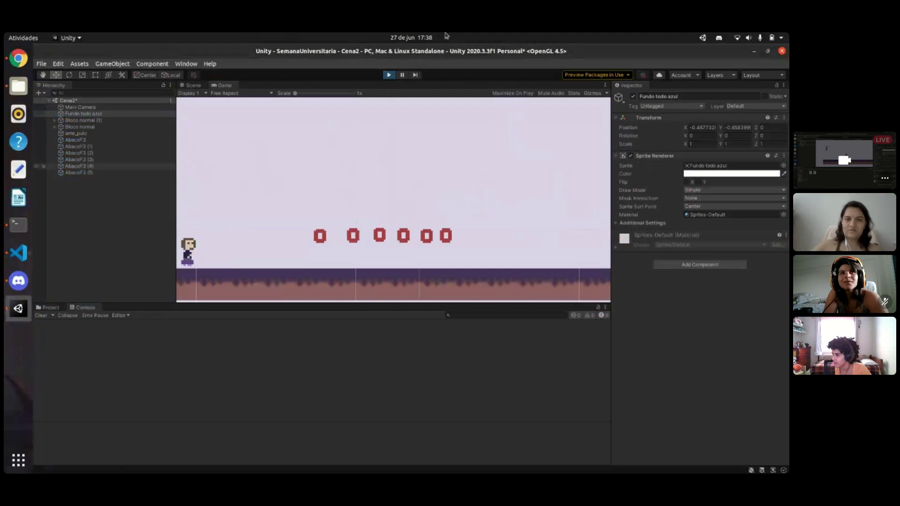
{"action": "key", "text": "Right"}
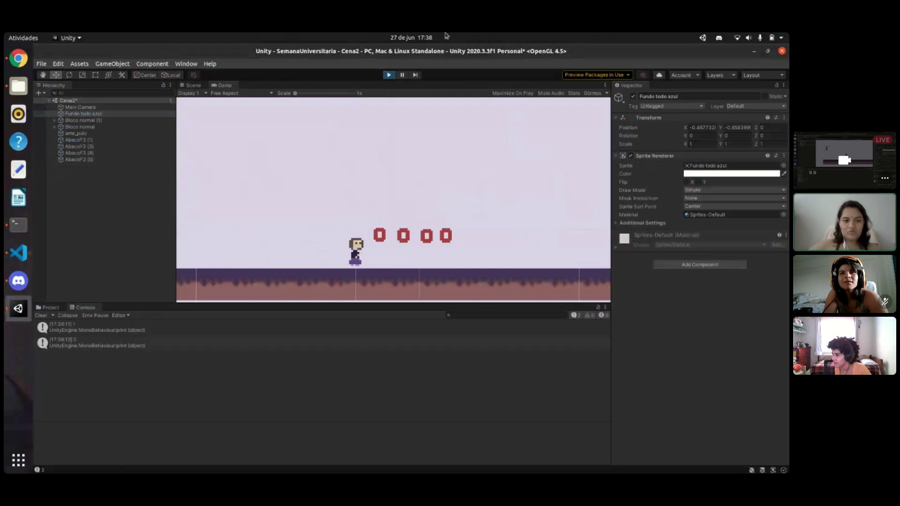
{"action": "key", "text": "Right"}
{"action": "key", "text": "Left"}
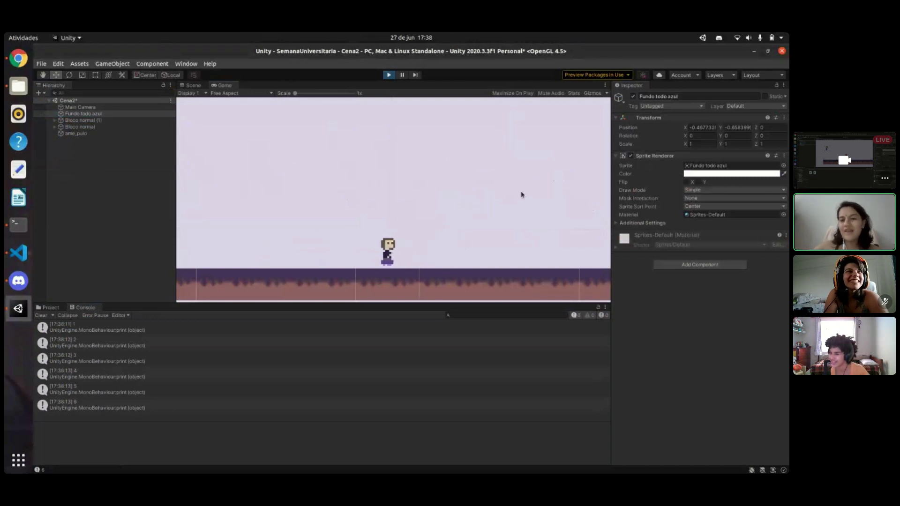